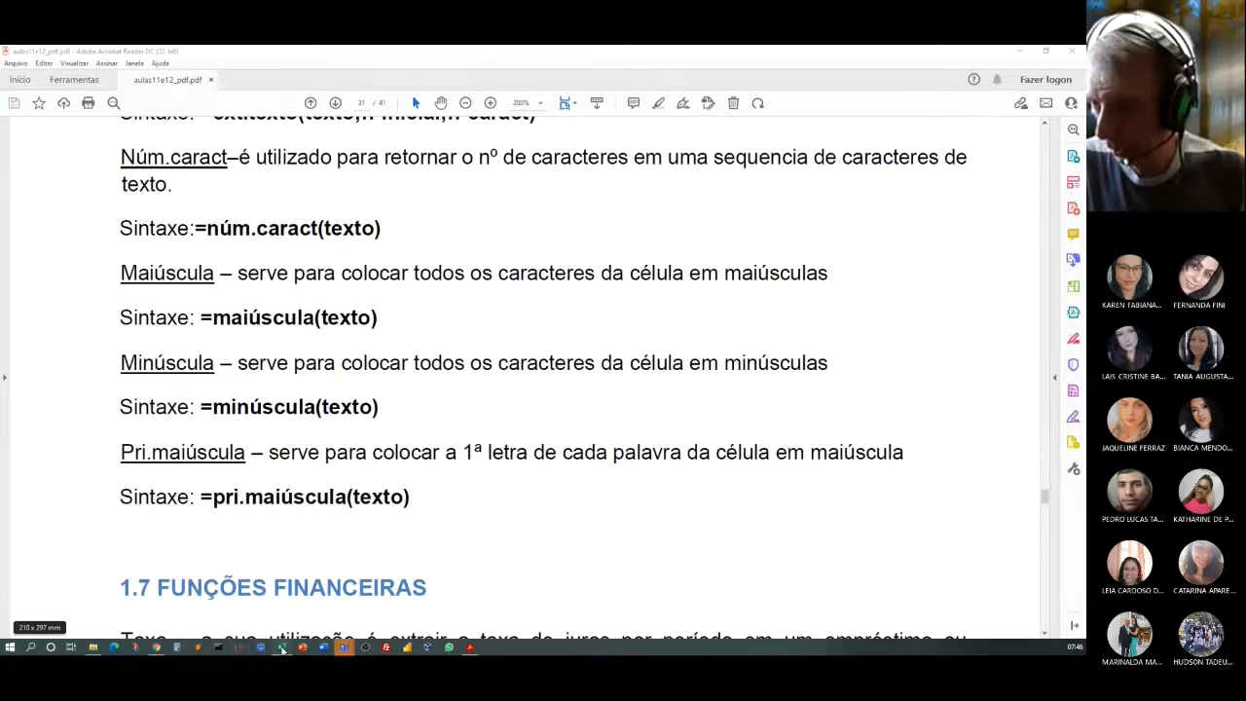
# Step: Switch to the aula12 workbook in Excel and examine the loan values and PGTO formula on the FuncFin - PGTO sheet
pyautogui.click(282, 647)
pyautogui.click(265, 618)
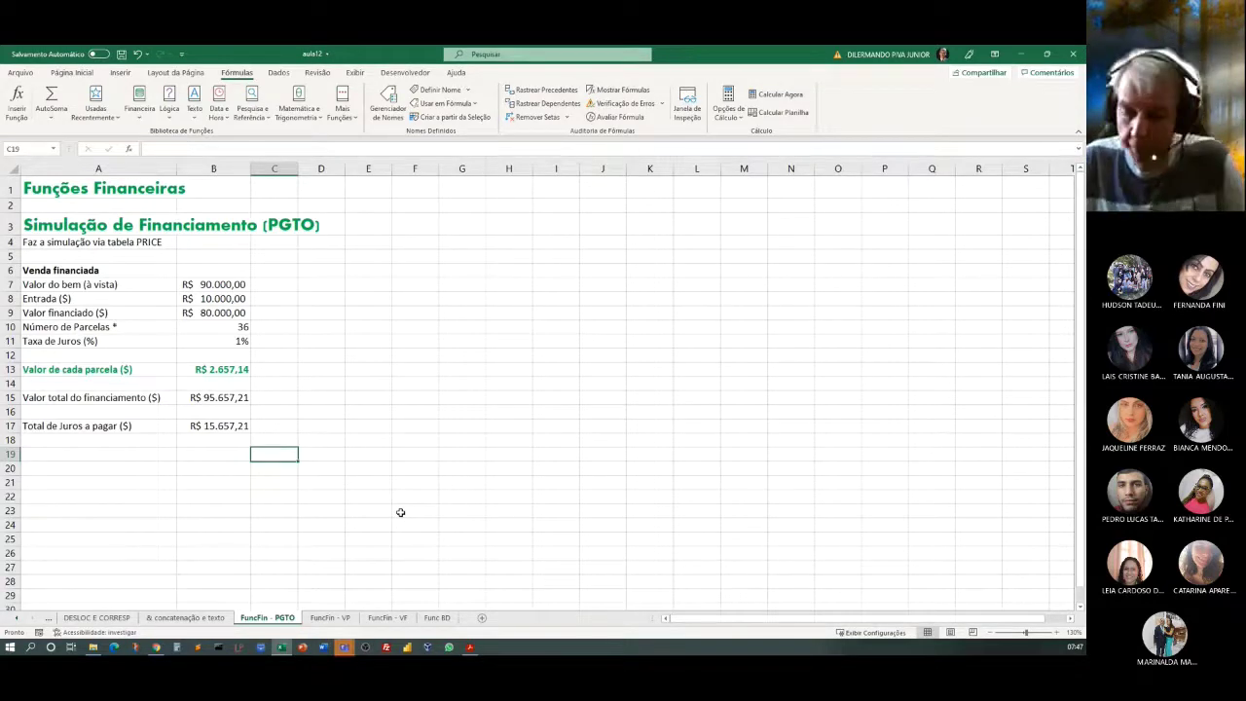
pyautogui.click(207, 288)
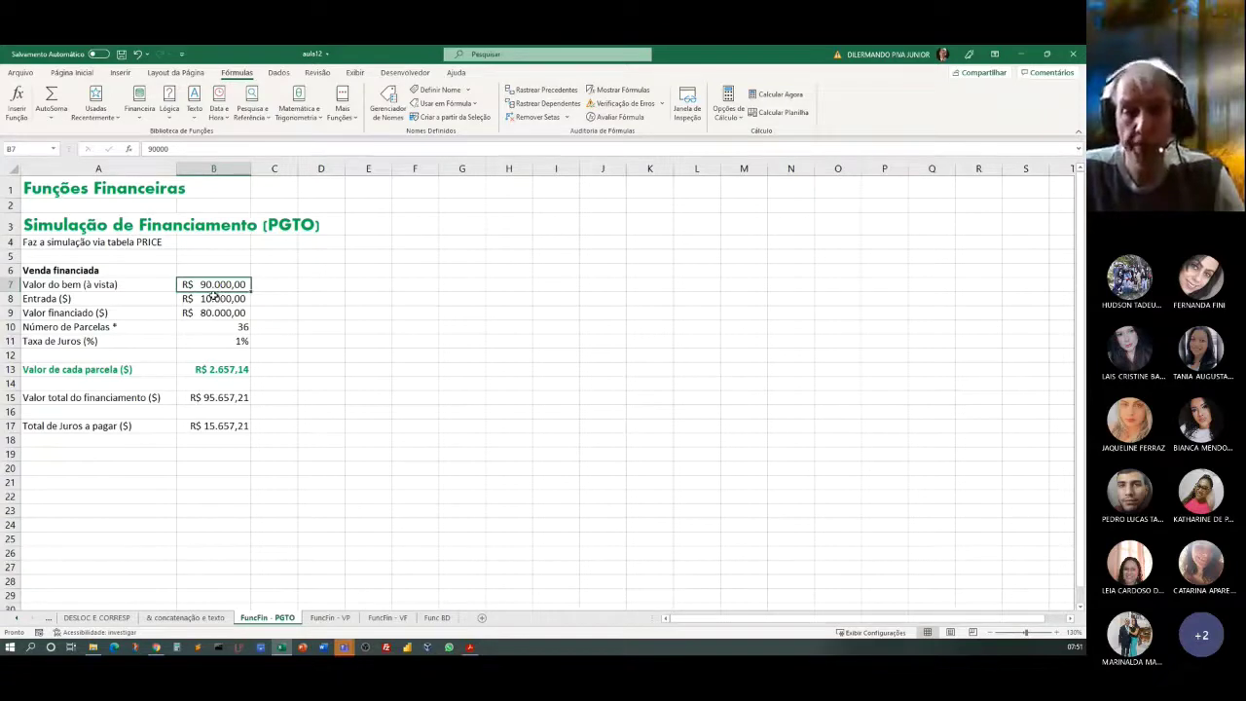
pyautogui.click(216, 311)
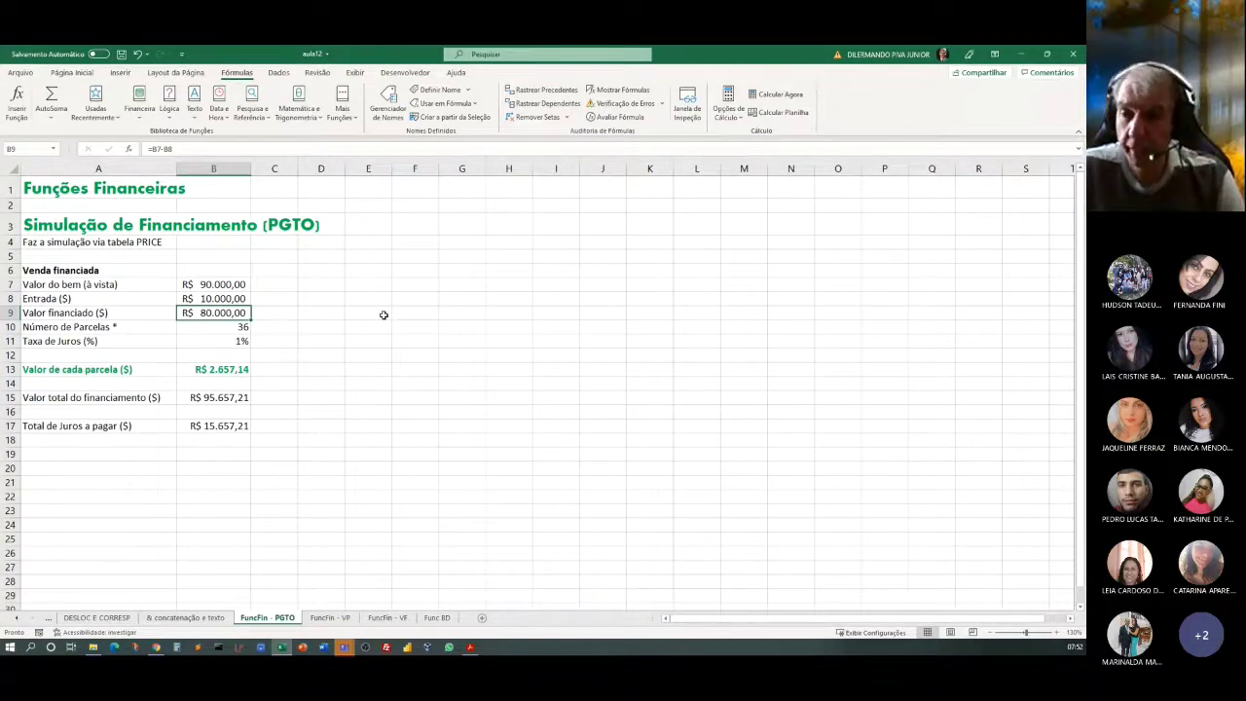
pyautogui.click(209, 328)
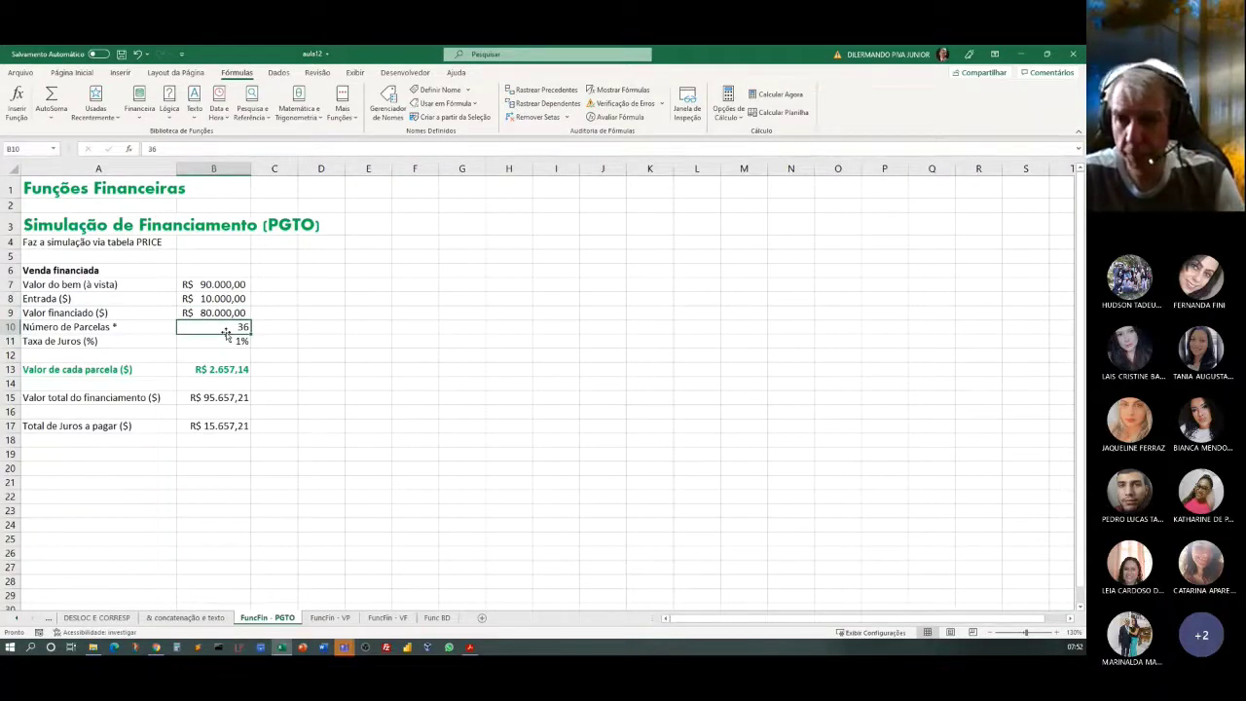
pyautogui.click(226, 343)
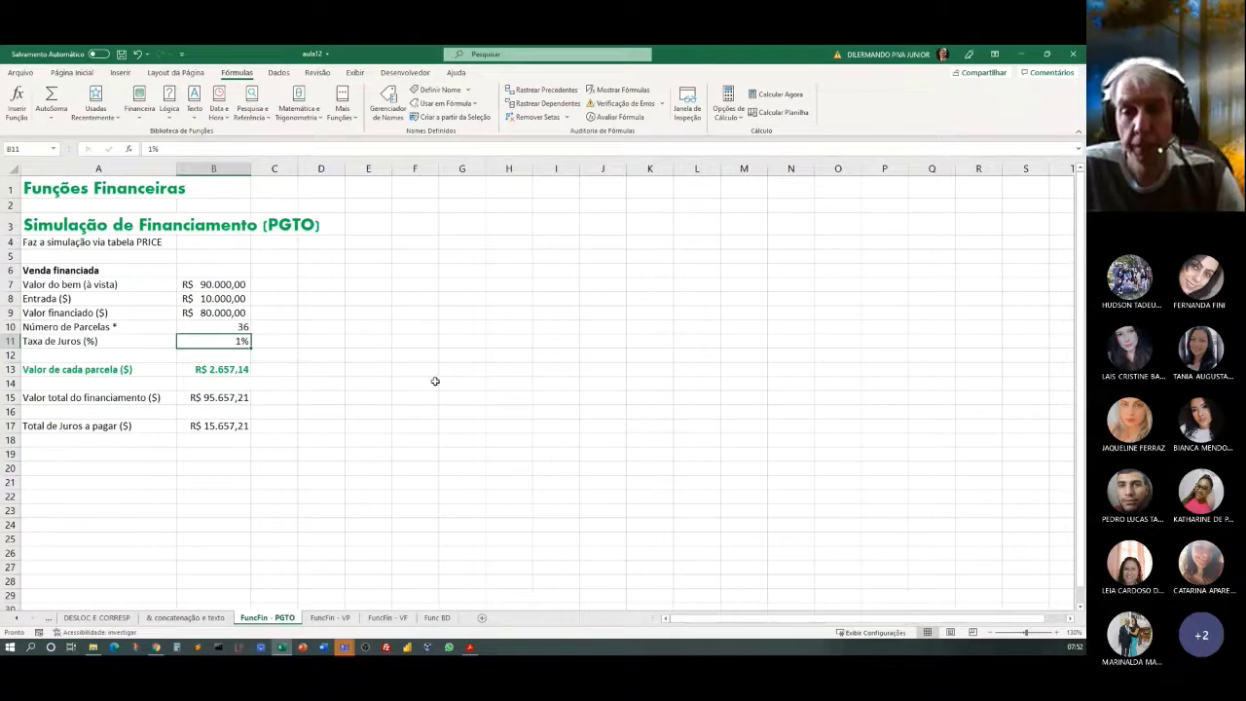
pyautogui.click(199, 371)
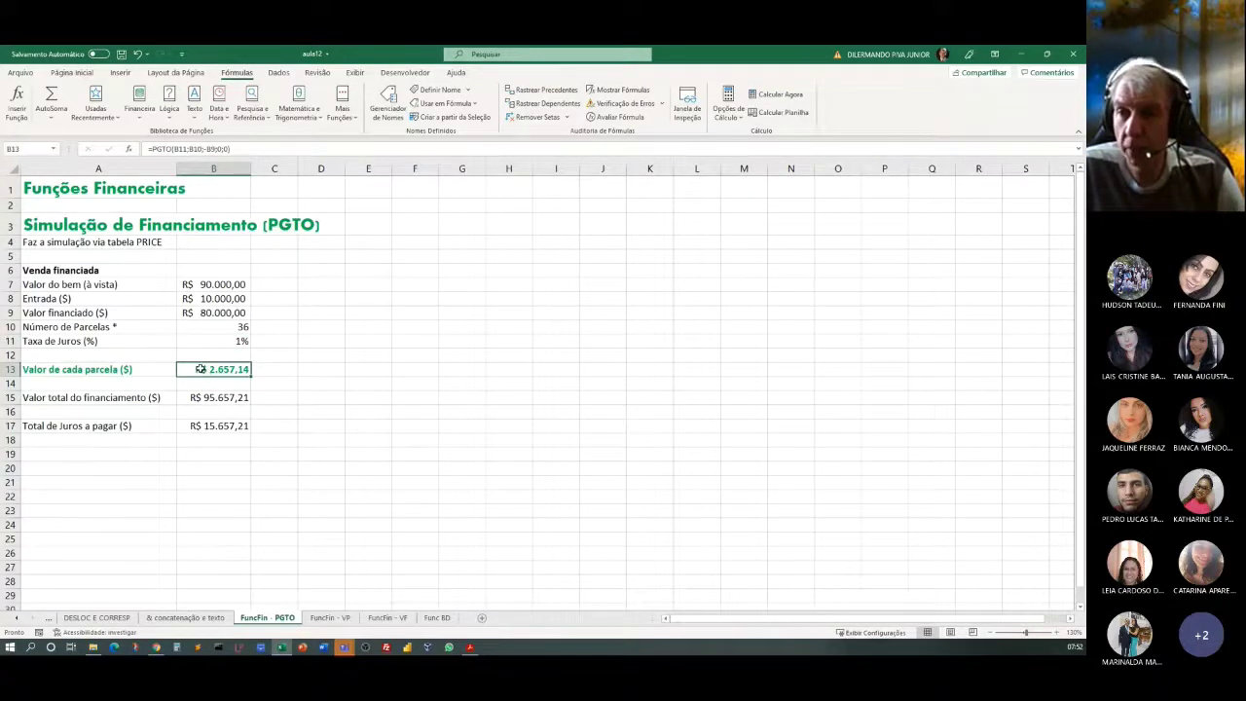
pyautogui.doubleClick(205, 371)
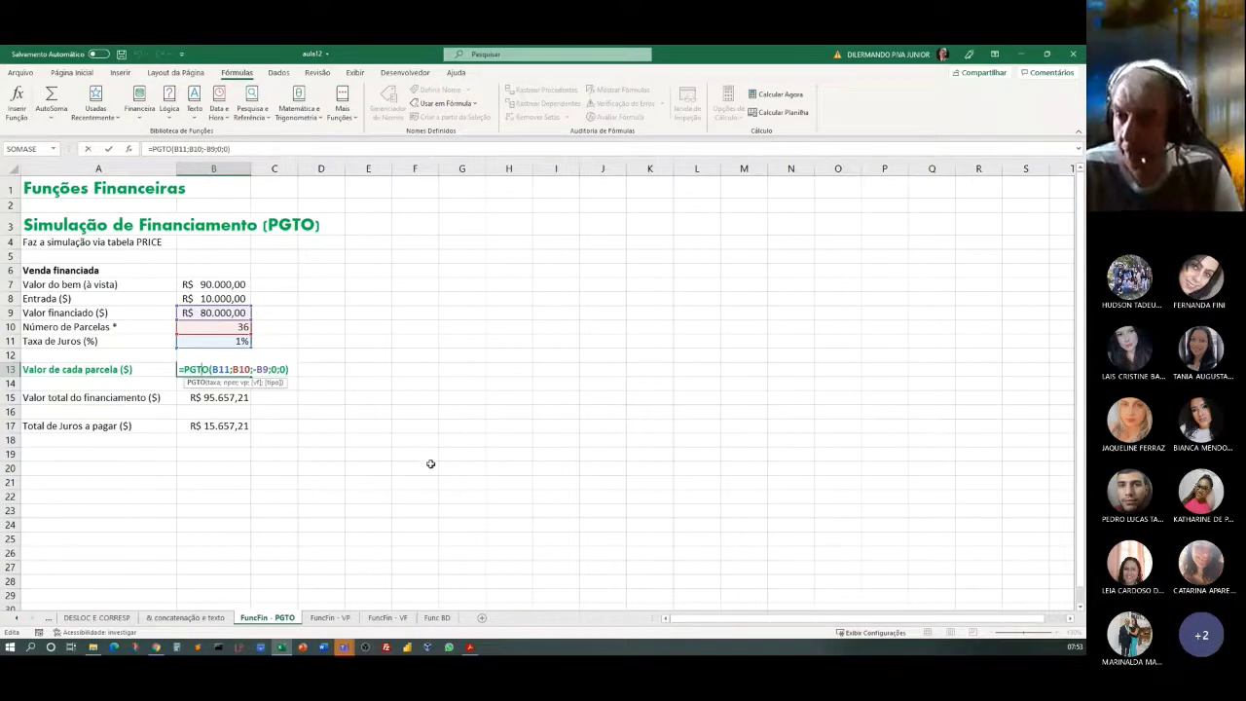
pyautogui.hotkey('ctrl', 'Return')
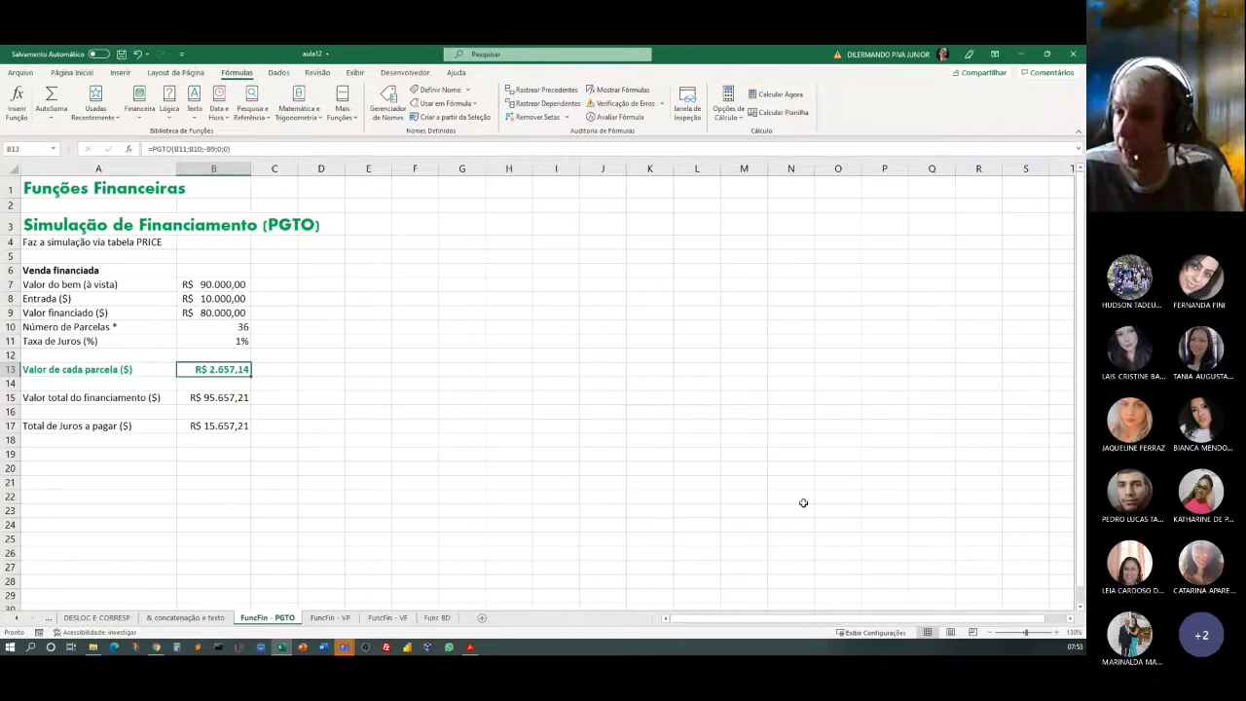
# Step: Minimise the open windows to reach the Aula12 folder in File Explorer and select the aula12 workbook file
pyautogui.click(1025, 55)
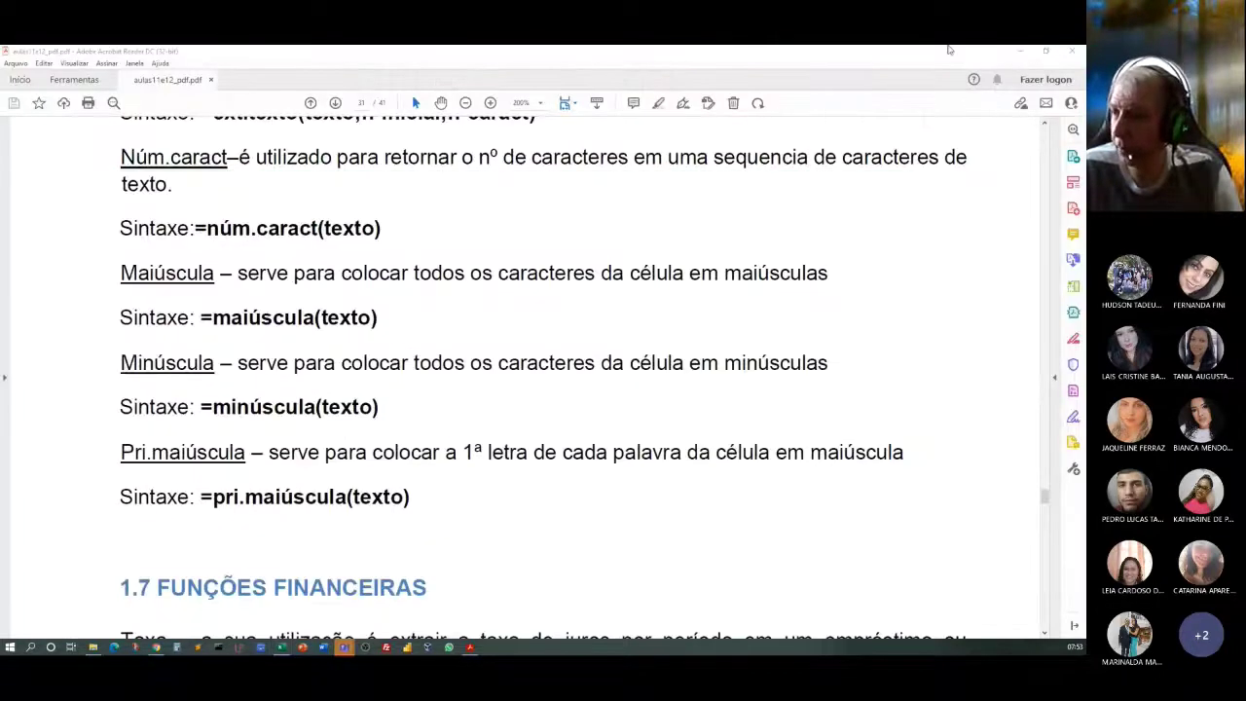
pyautogui.click(1019, 52)
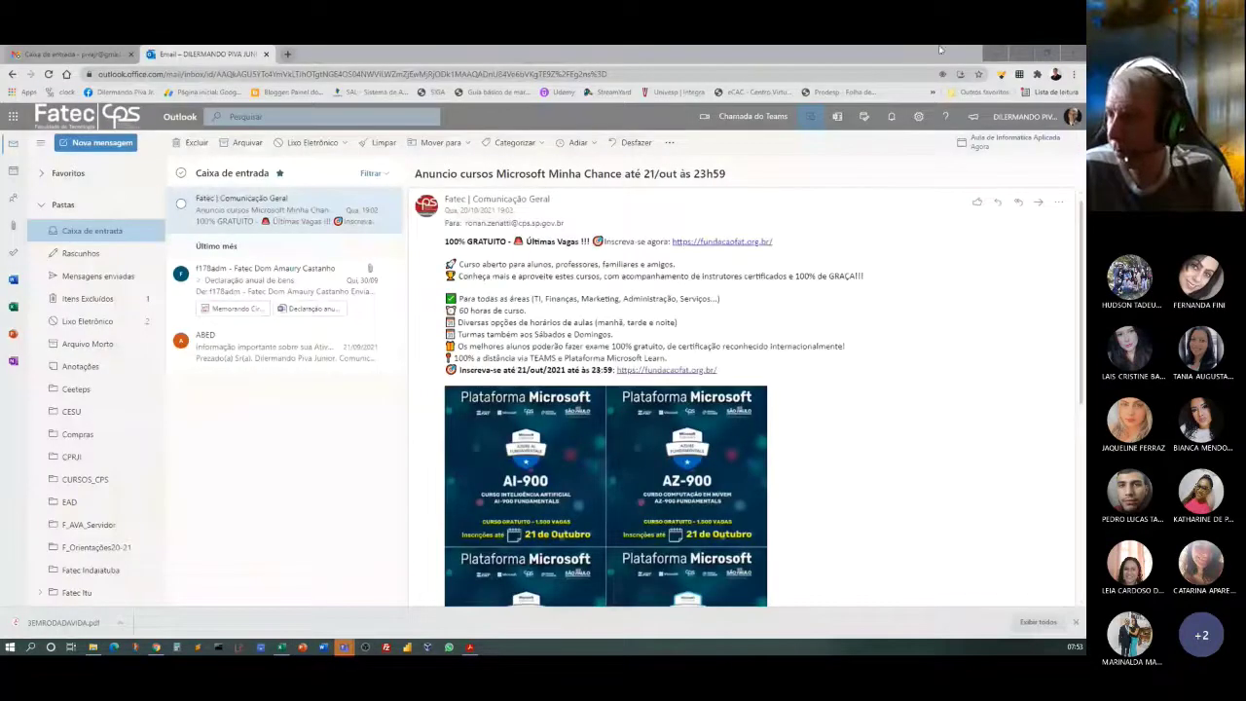
pyautogui.click(996, 54)
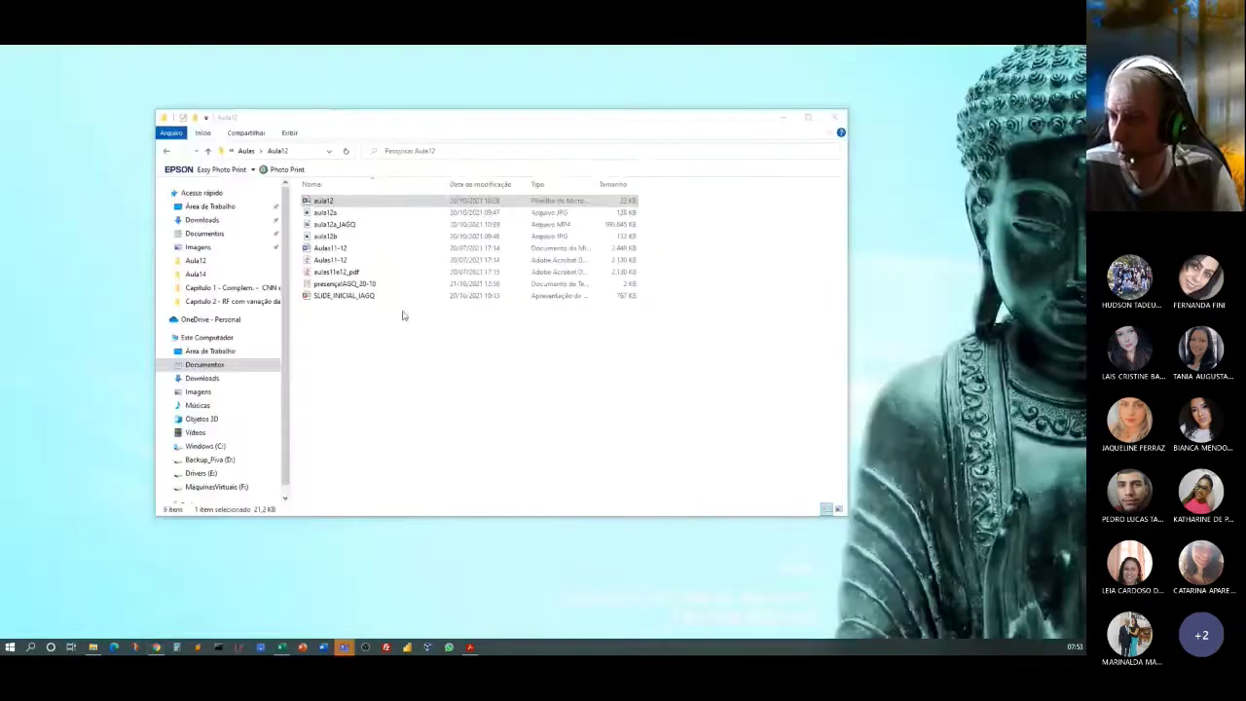
pyautogui.click(390, 322)
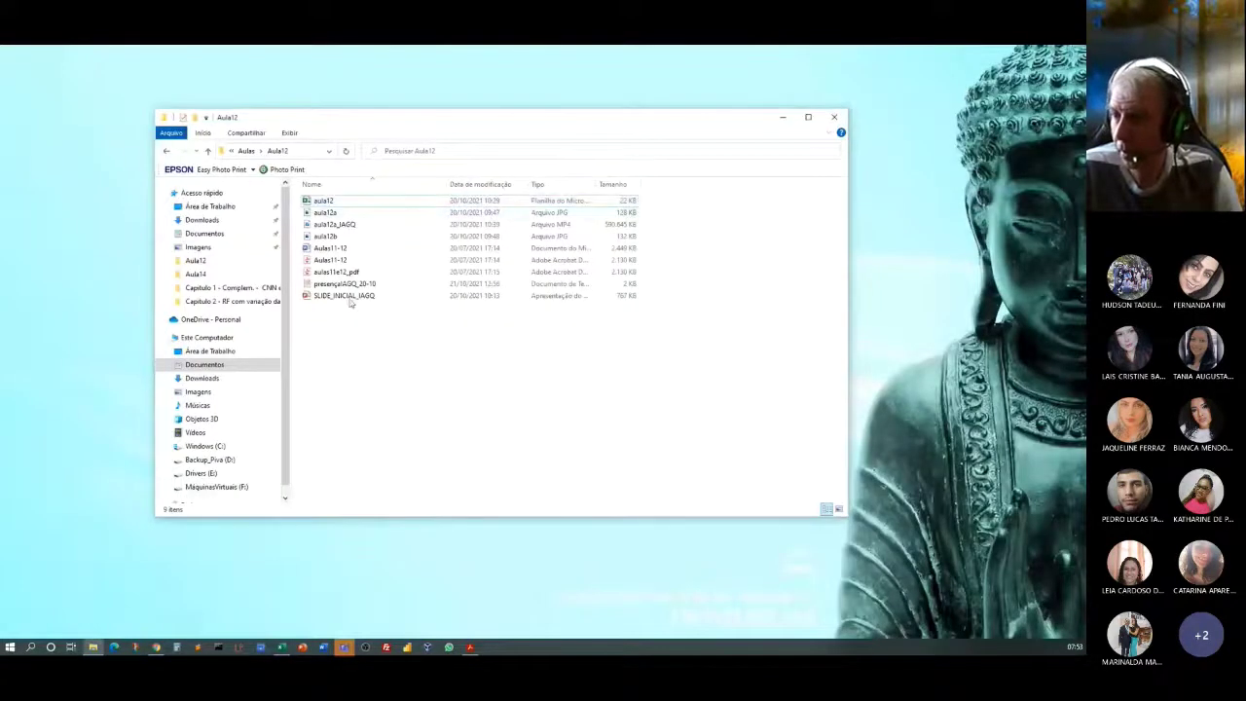
pyautogui.click(321, 202)
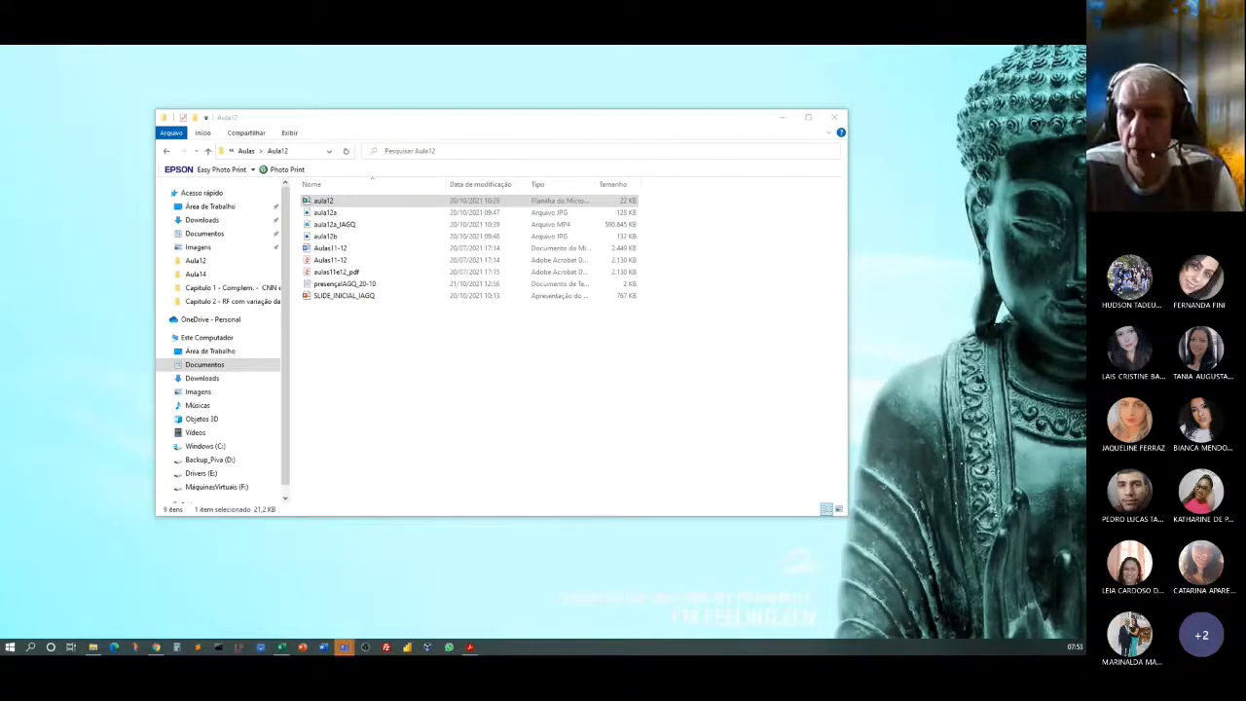
# Step: Return to the aula12 workbook in Excel and close it, saving its changes
pyautogui.click(341, 203)
pyautogui.click(268, 621)
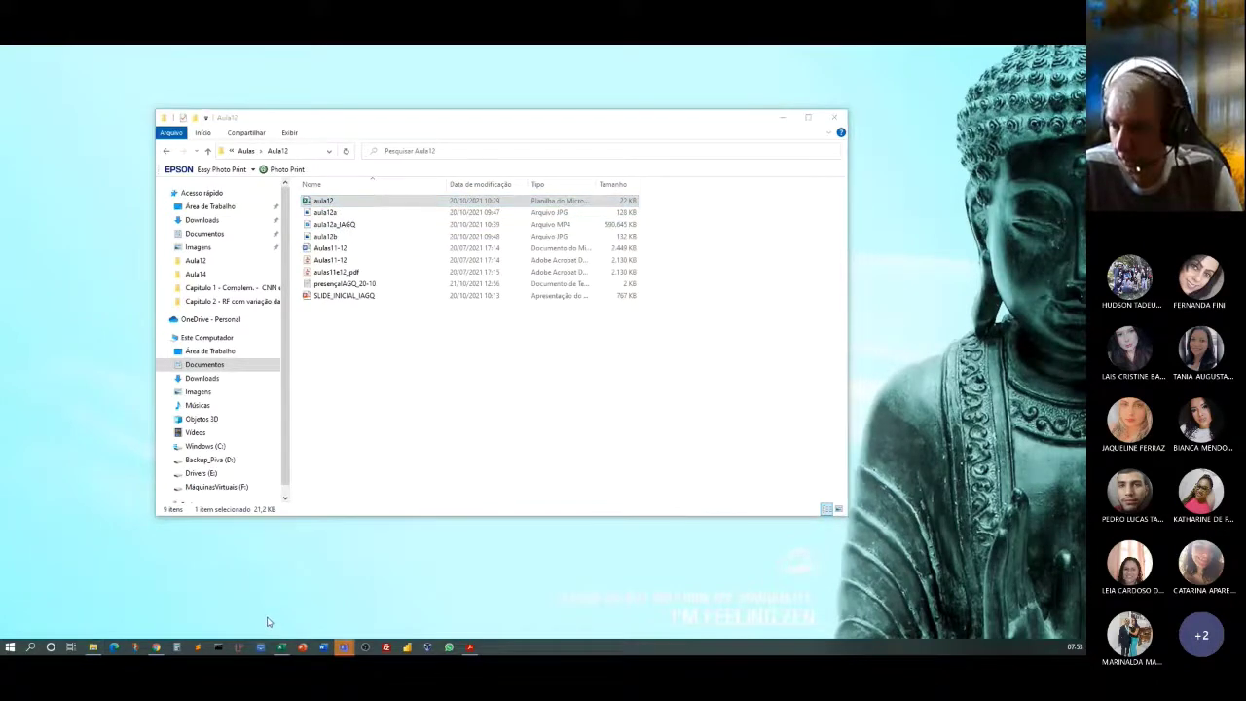
pyautogui.click(281, 647)
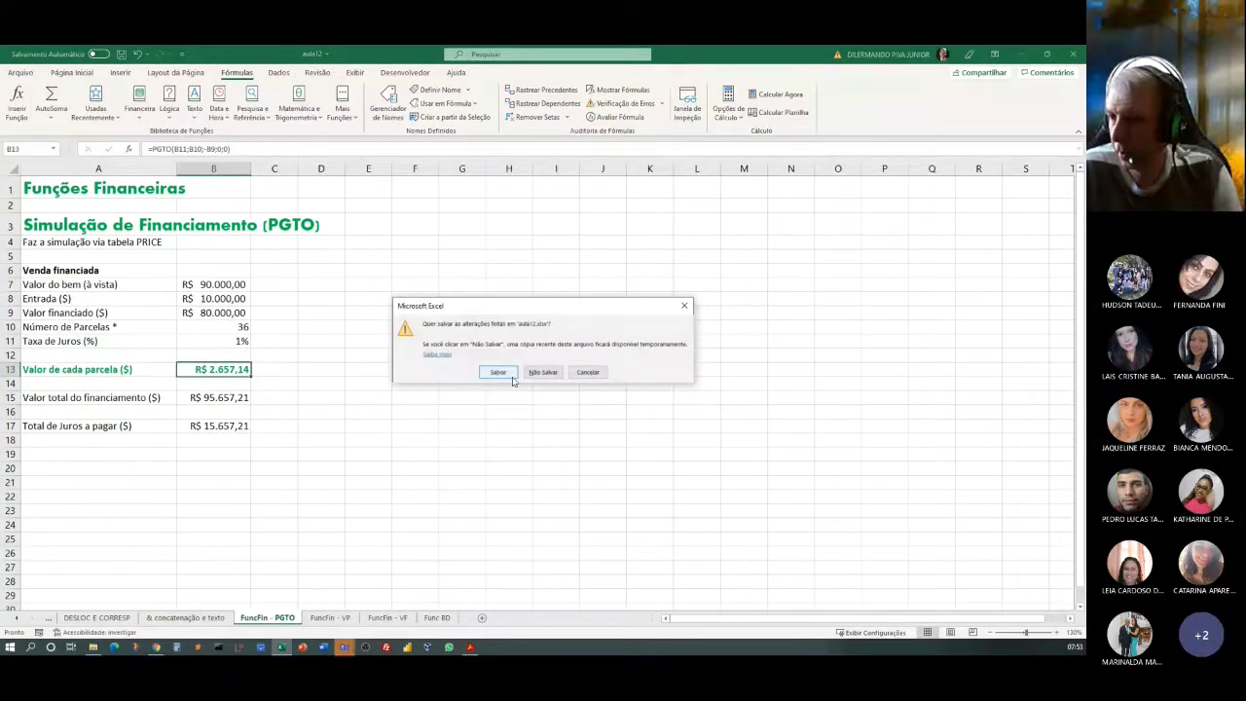
pyautogui.click(499, 371)
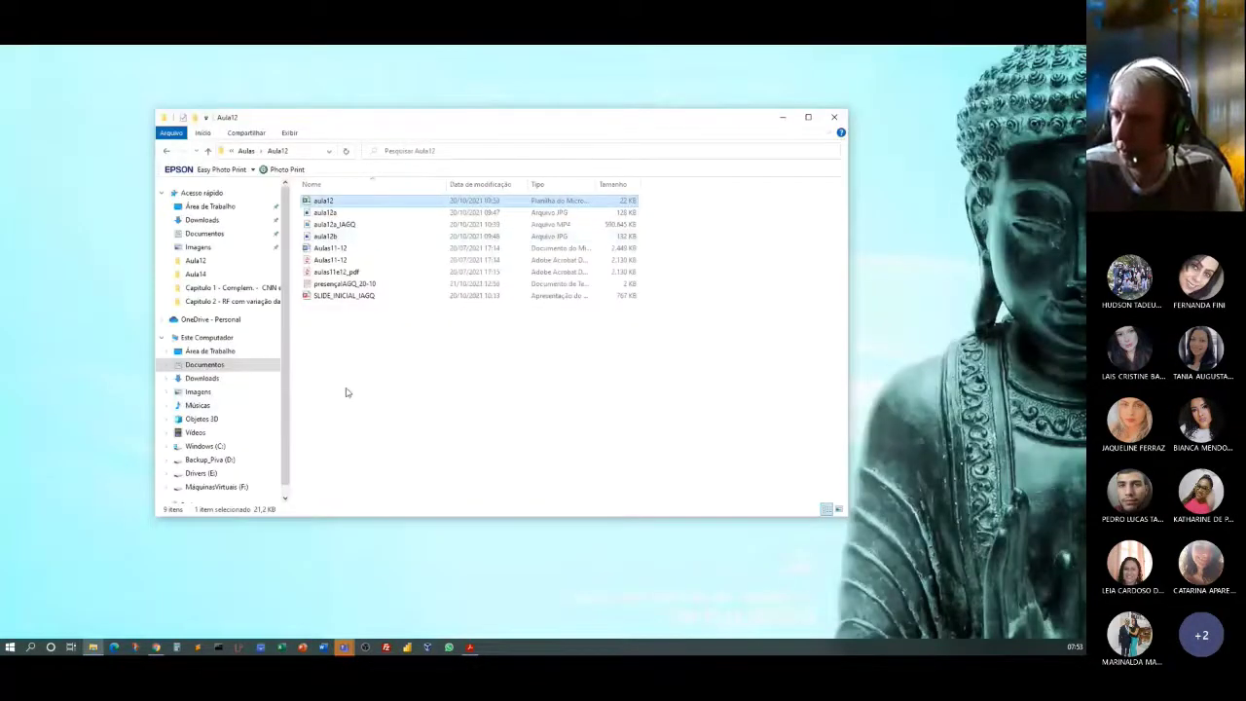
# Step: Rename the aula12 workbook file in the Aula12 folder as aula12b
pyautogui.moveTo(319, 201); pyautogui.dragTo(2, 265)
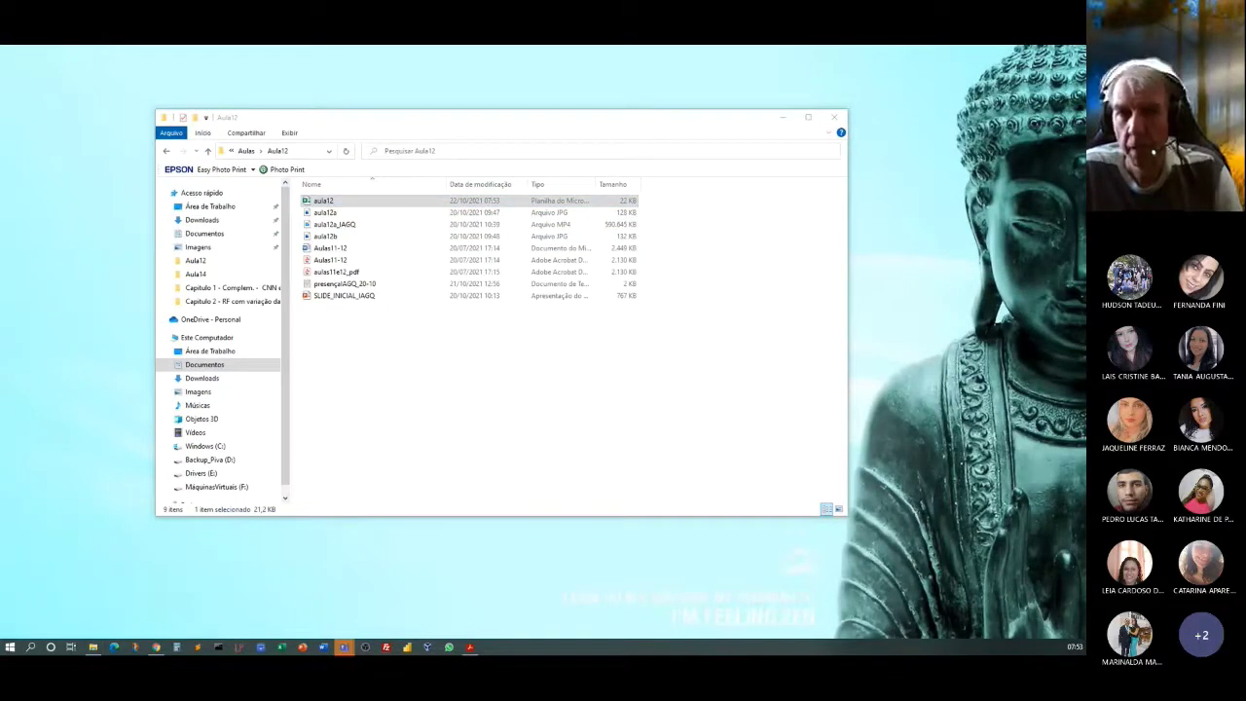
pyautogui.click(336, 202)
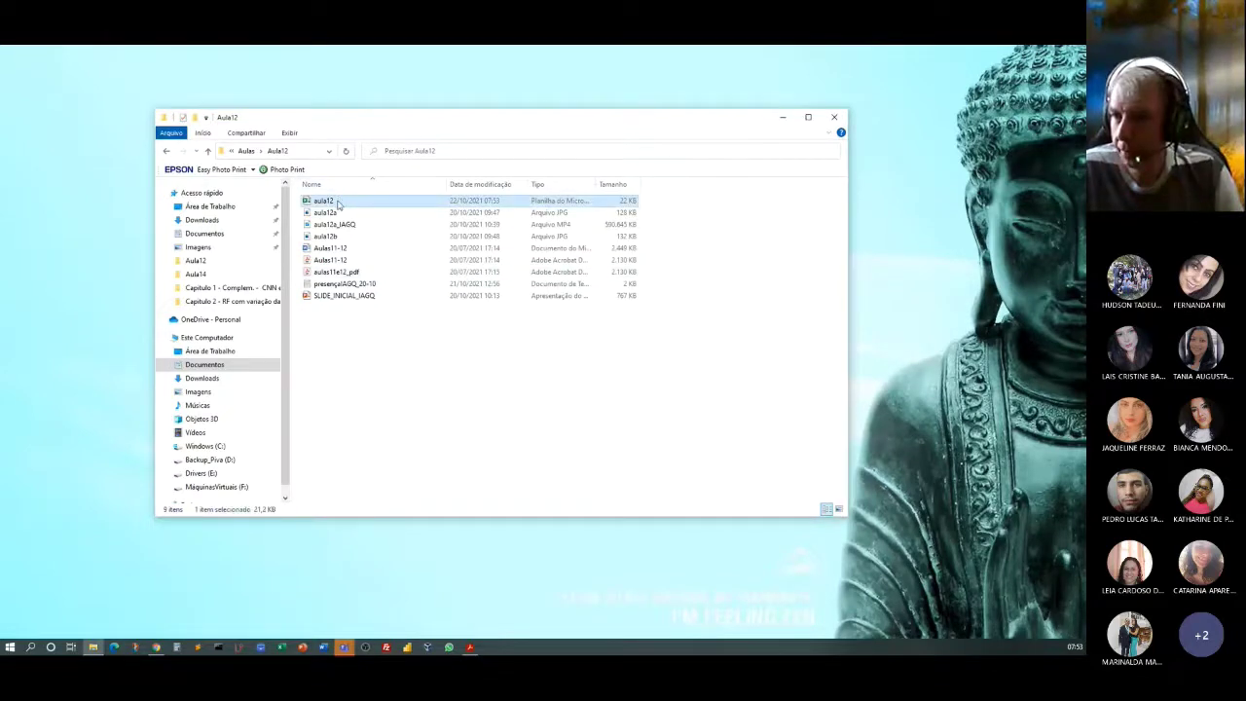
pyautogui.click(338, 201)
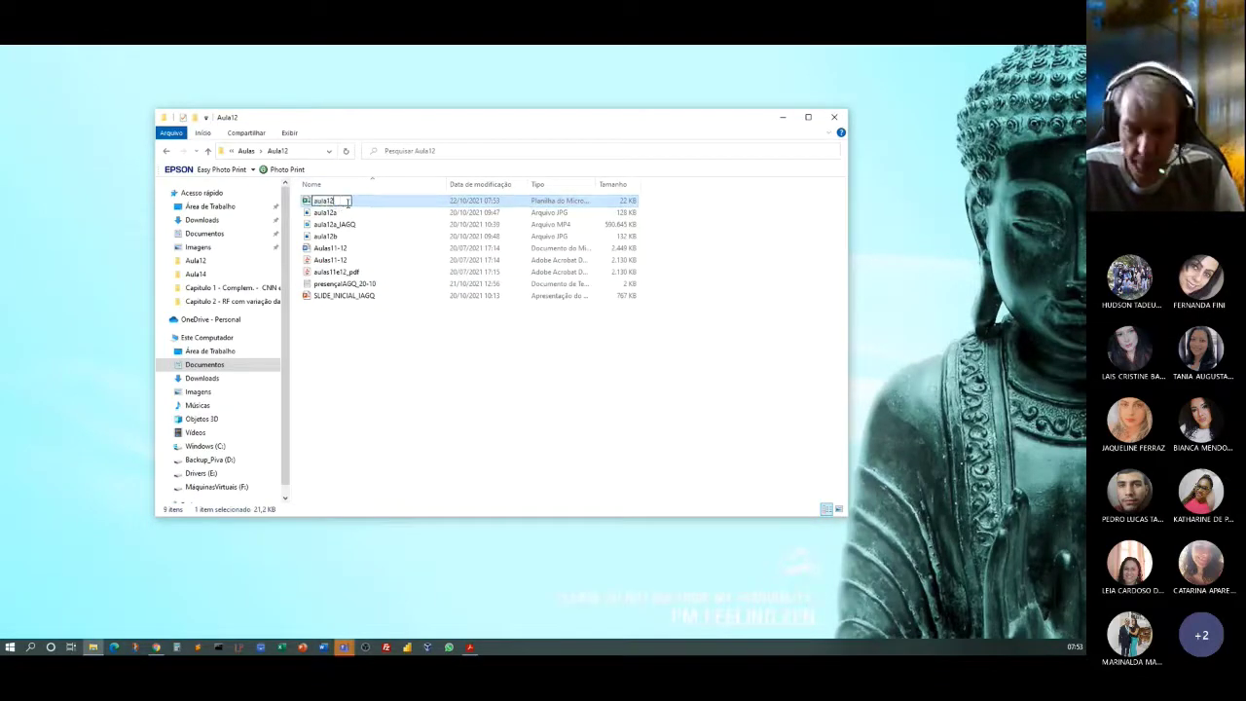
pyautogui.write('b')
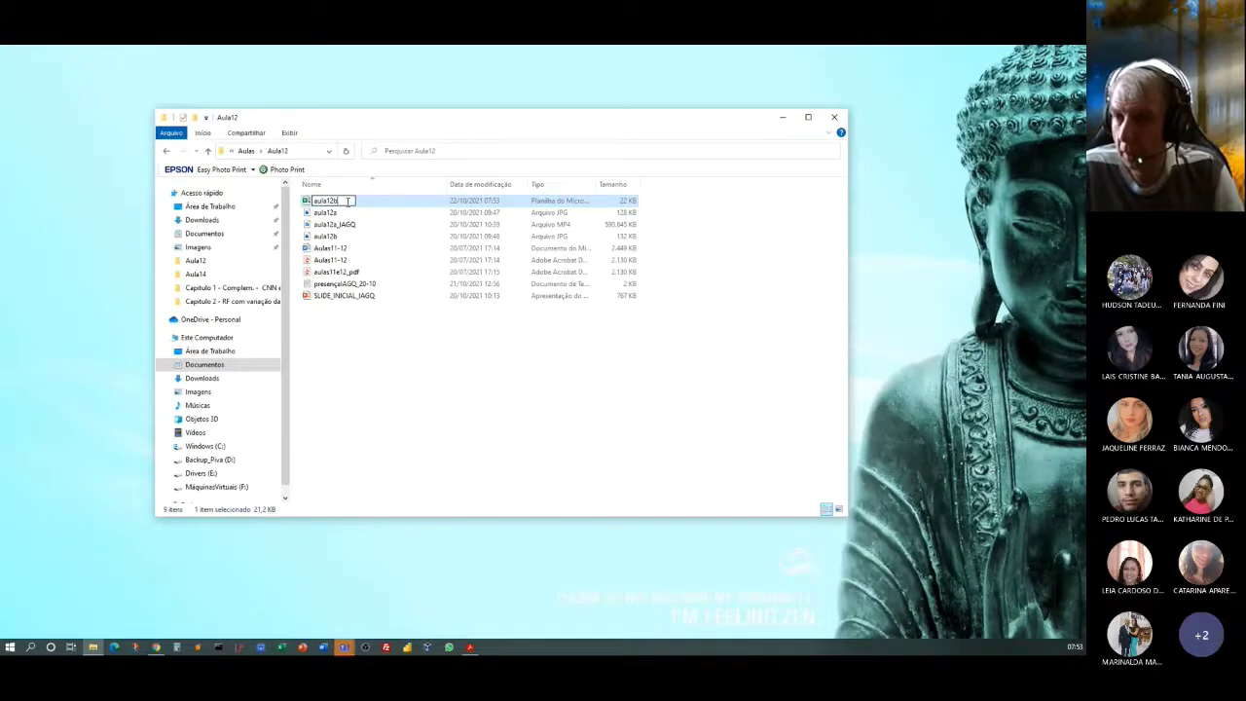
pyautogui.press('Return')
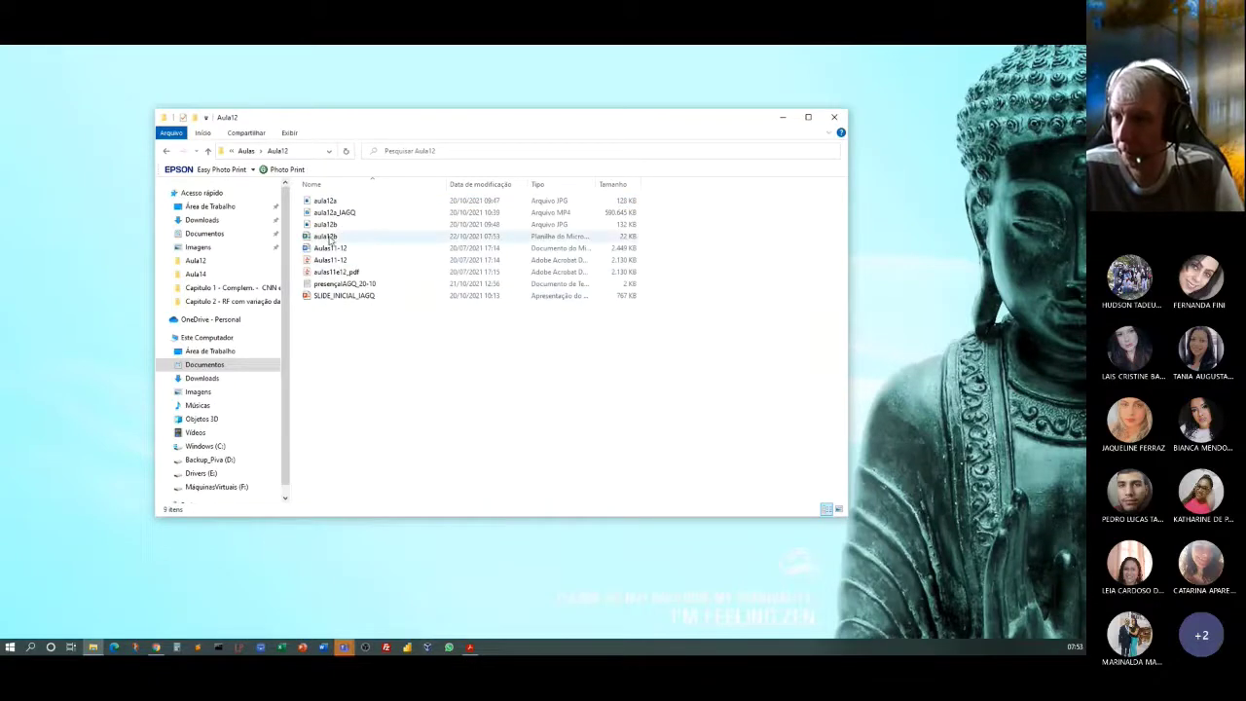
# Step: Open the aula12b workbook, maximise its window and enlarge the sheet view to 180%
pyautogui.click(329, 239)
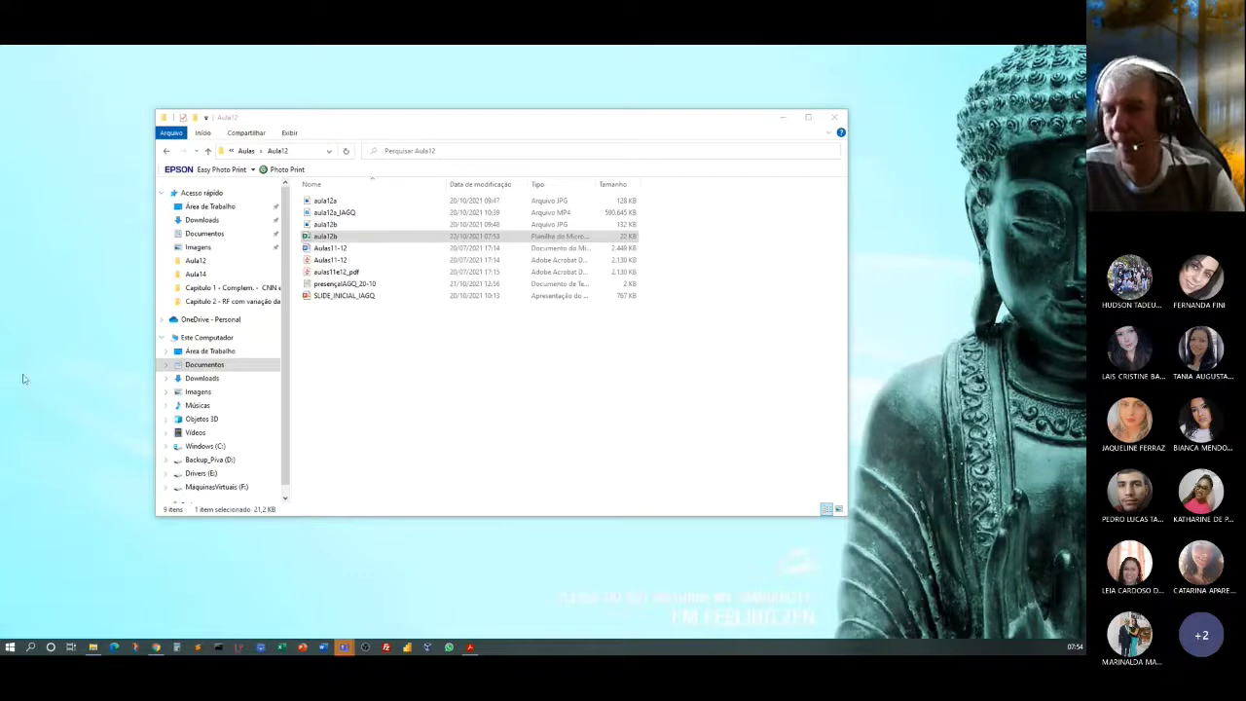
pyautogui.click(362, 375)
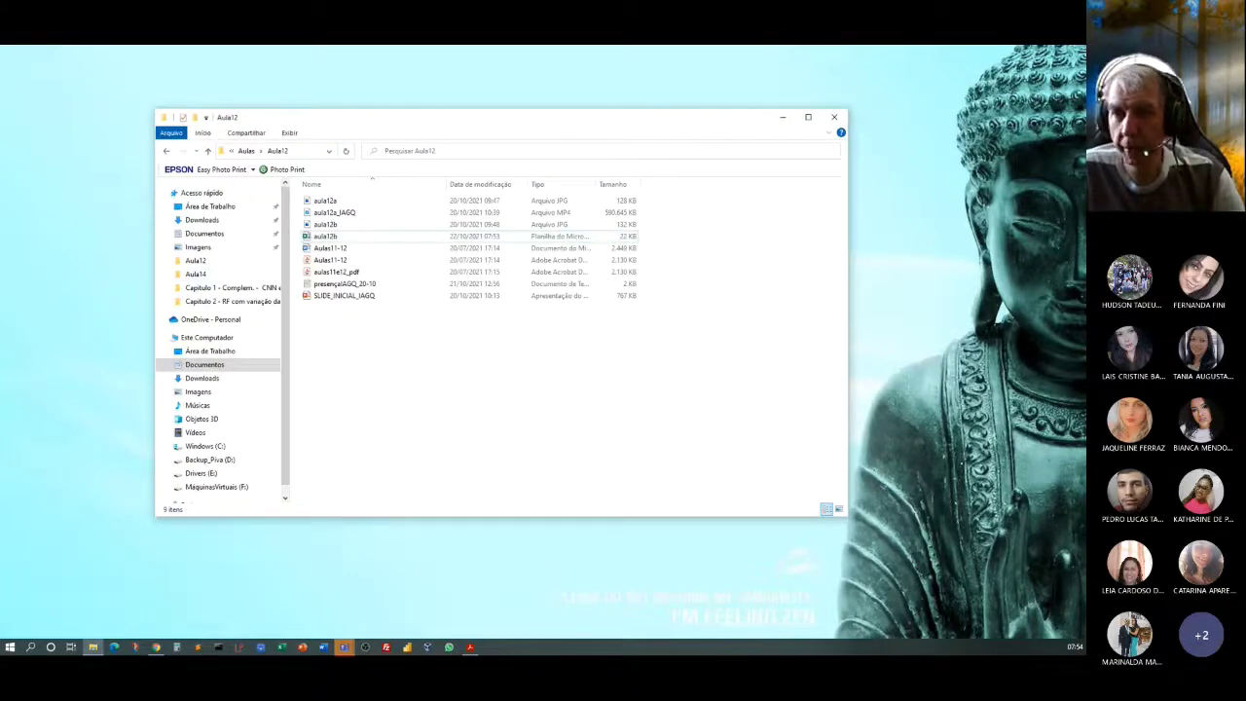
pyautogui.doubleClick(328, 236)
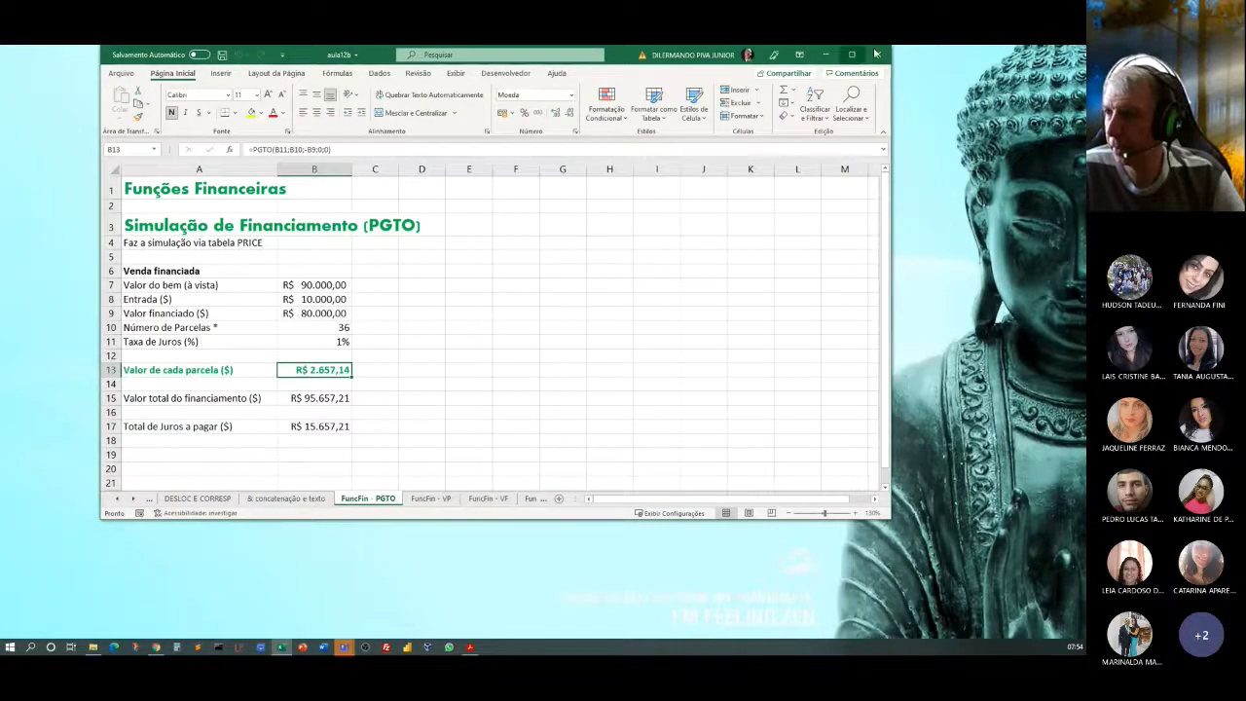
pyautogui.click(852, 56)
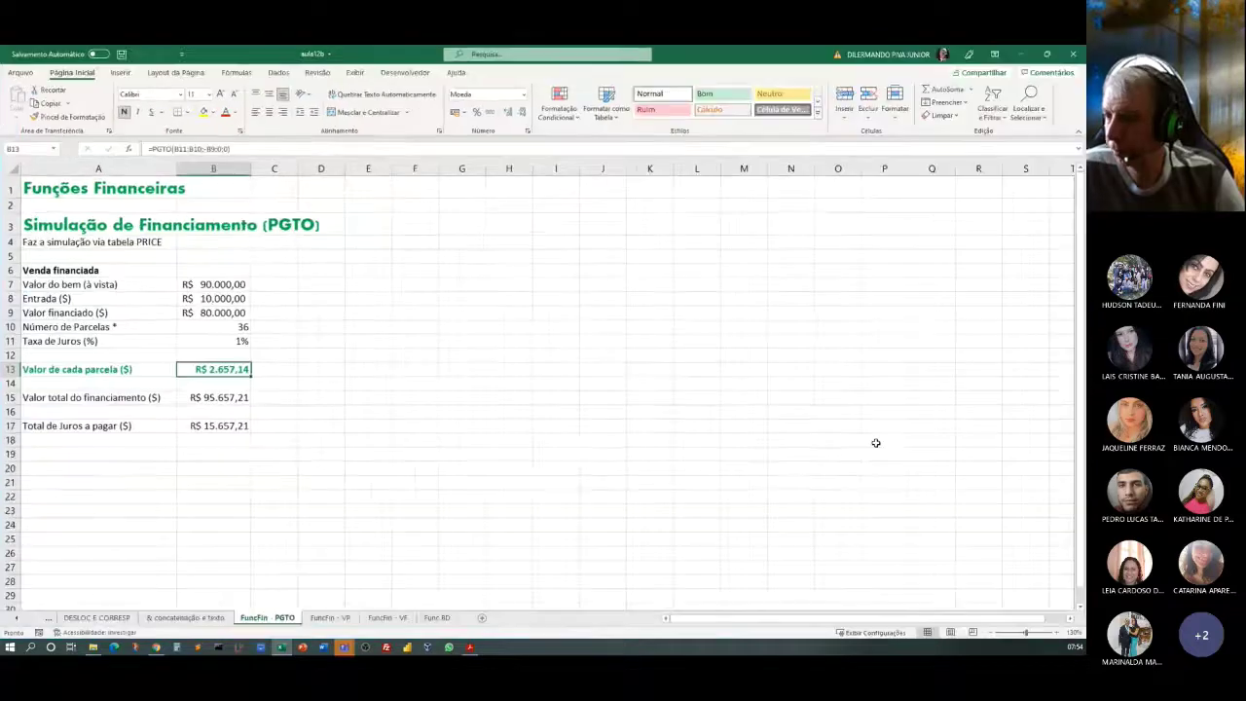
pyautogui.click(1059, 633)
pyautogui.click(1060, 633)
pyautogui.click(1059, 633)
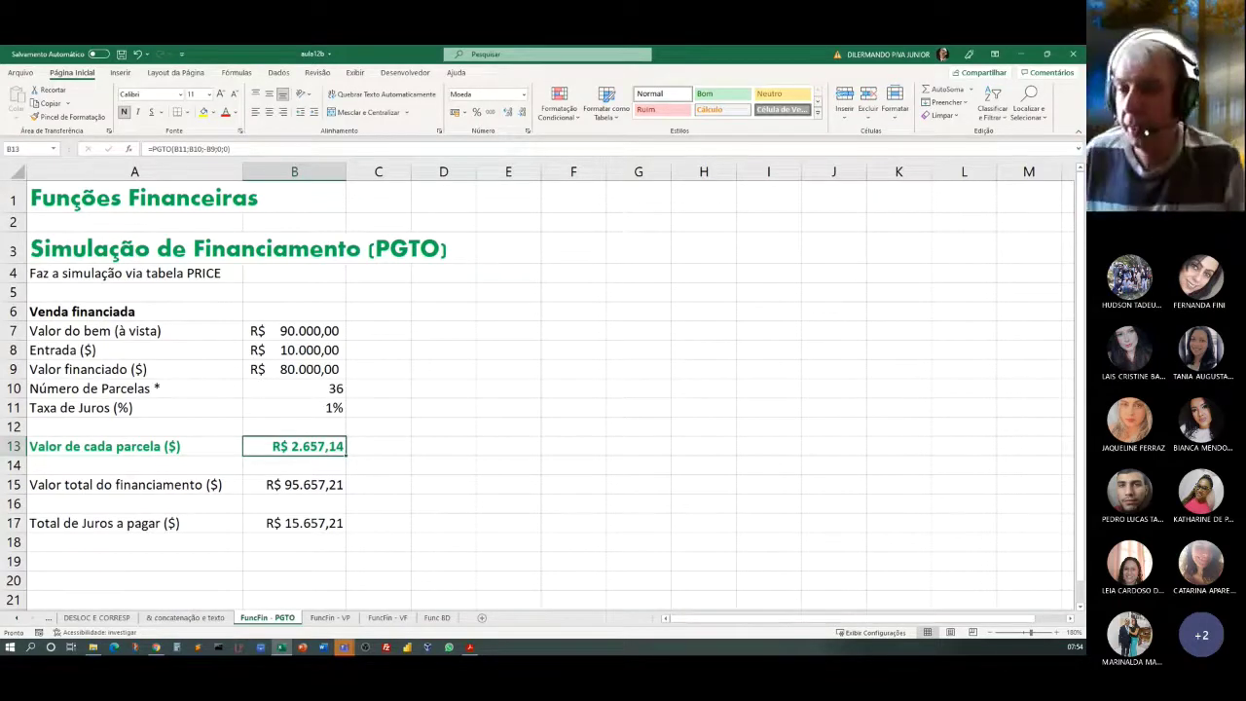
# Step: Clear the arguments of the installment formula in B13, leaving only =PGTO( for re-entry
pyautogui.doubleClick(279, 446)
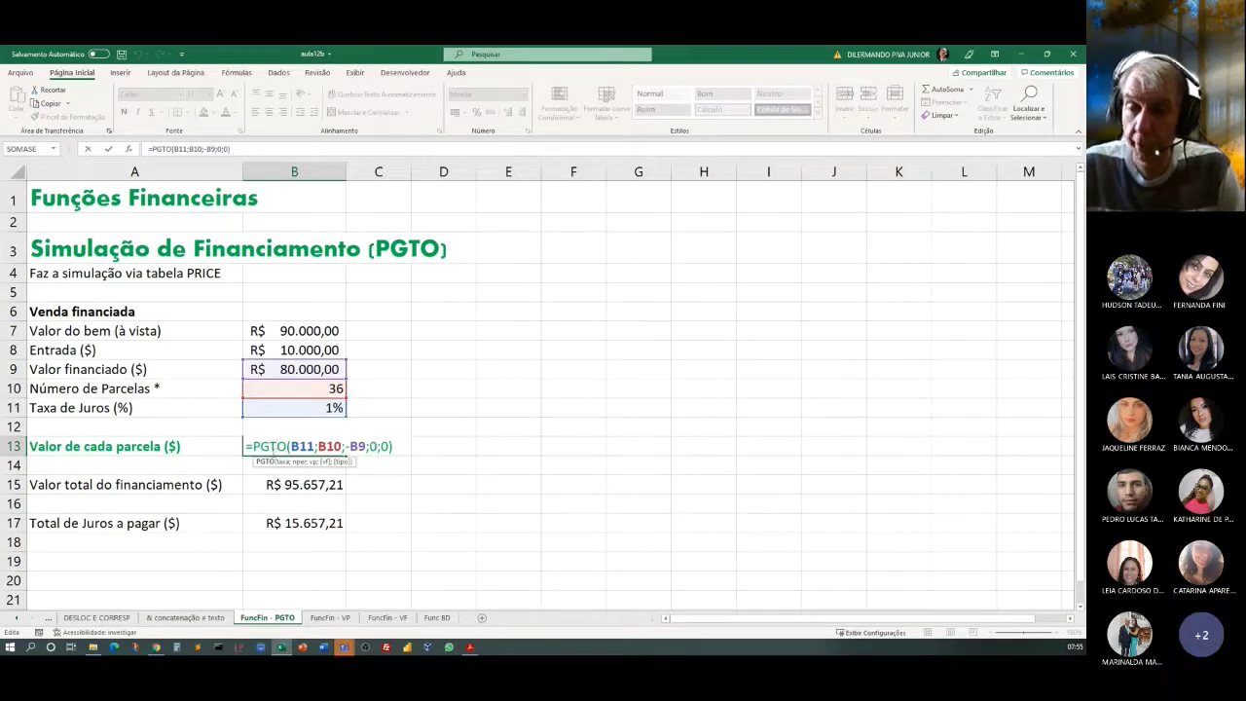
pyautogui.click(285, 446)
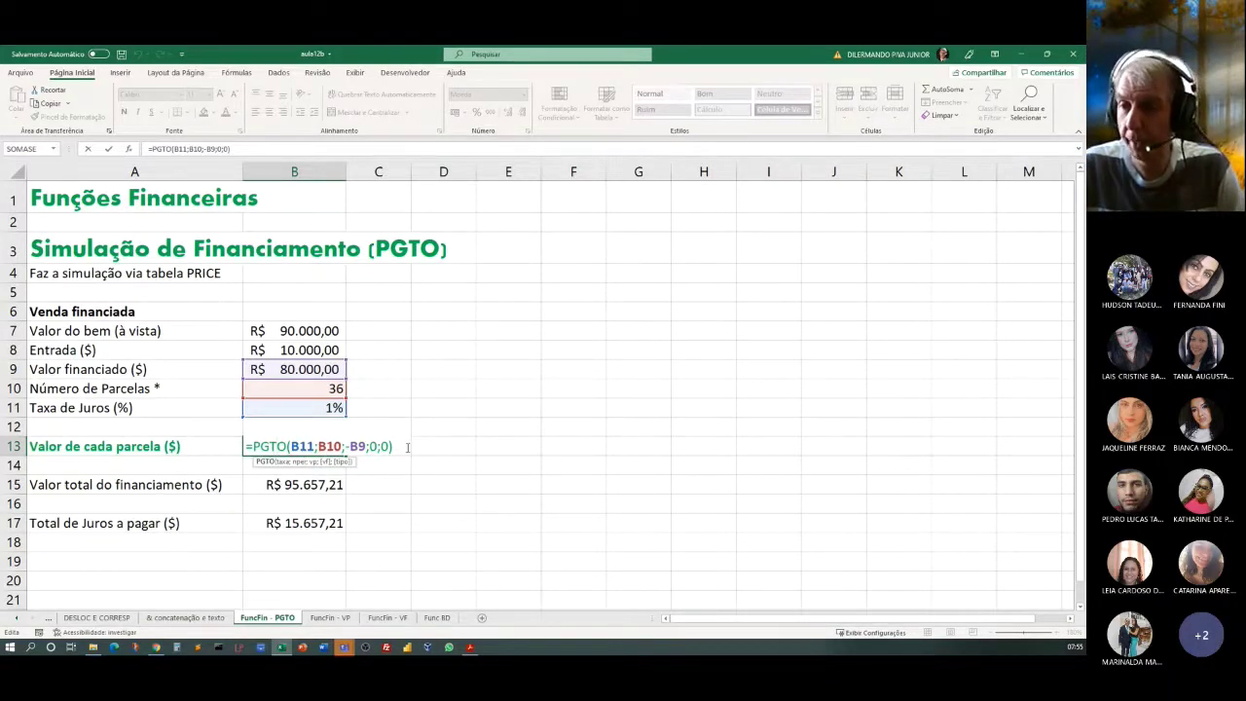
pyautogui.moveTo(392, 446); pyautogui.dragTo(289, 446)
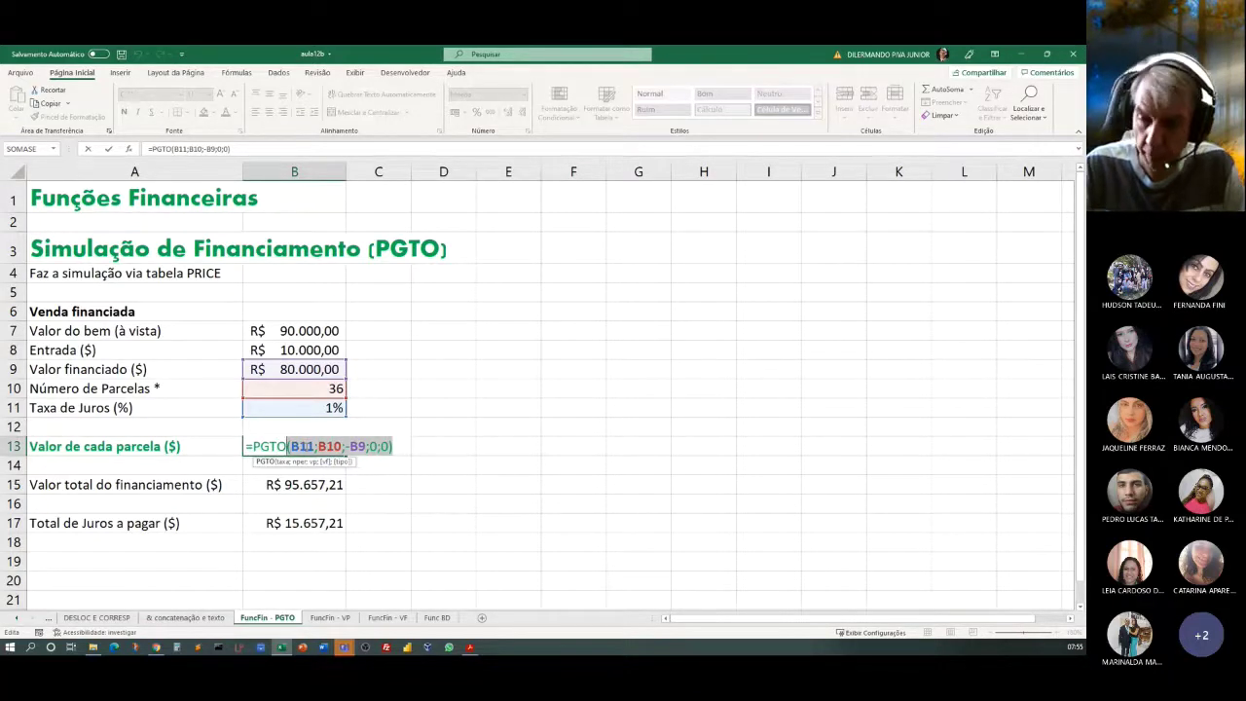
pyautogui.press('BackSpace')
pyautogui.write('(')
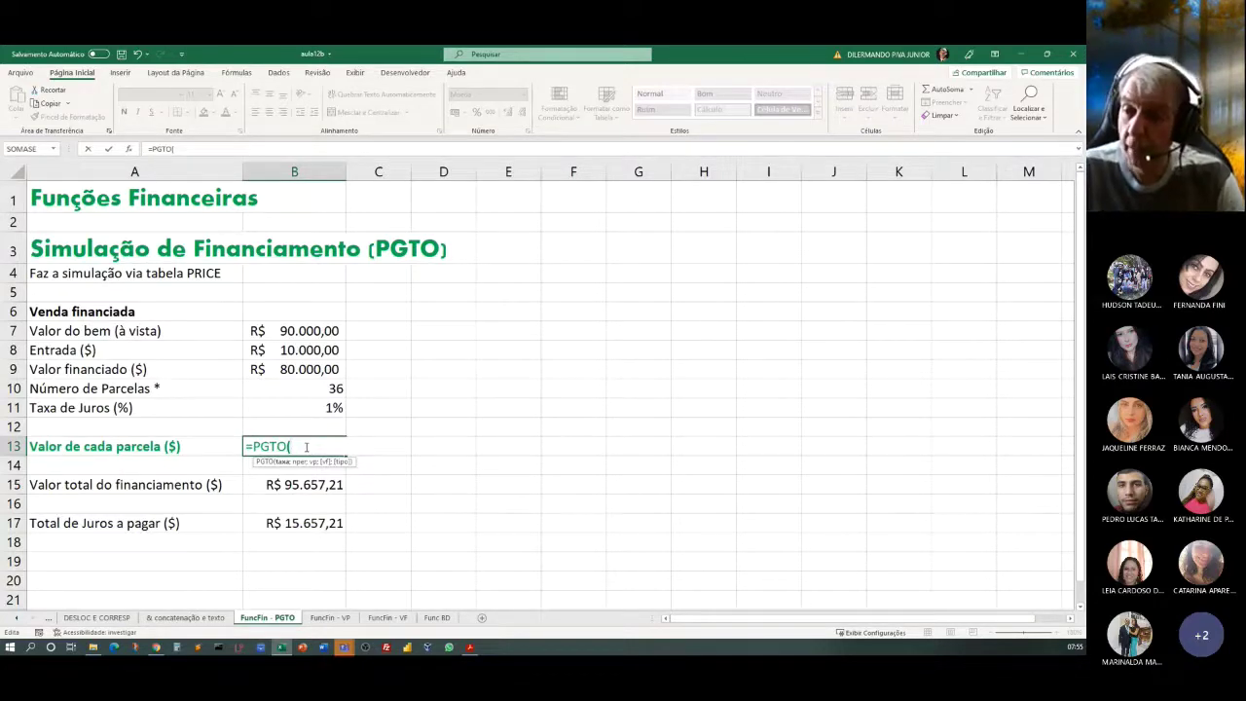
# Step: Complete the installment formula in B13 as =PGTO(B11;B10;B9;0;0), using the rate, number of installments and financed value
pyautogui.click(306, 407)
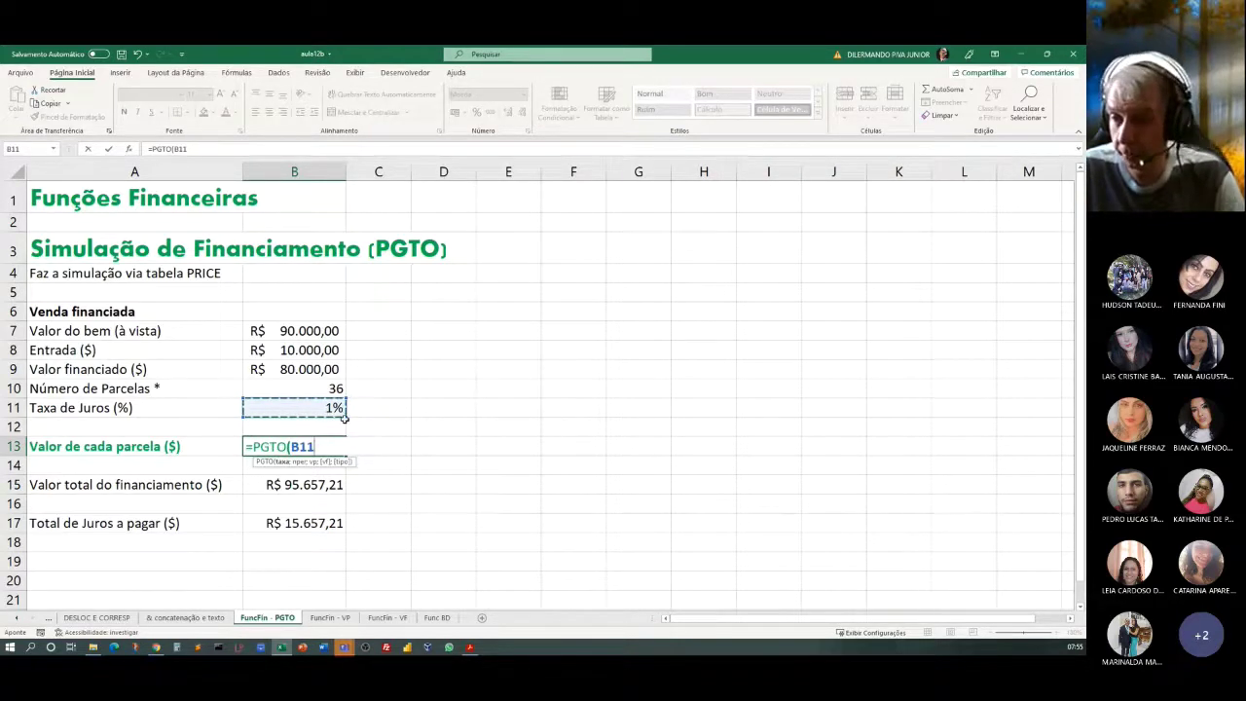
pyautogui.write(';')
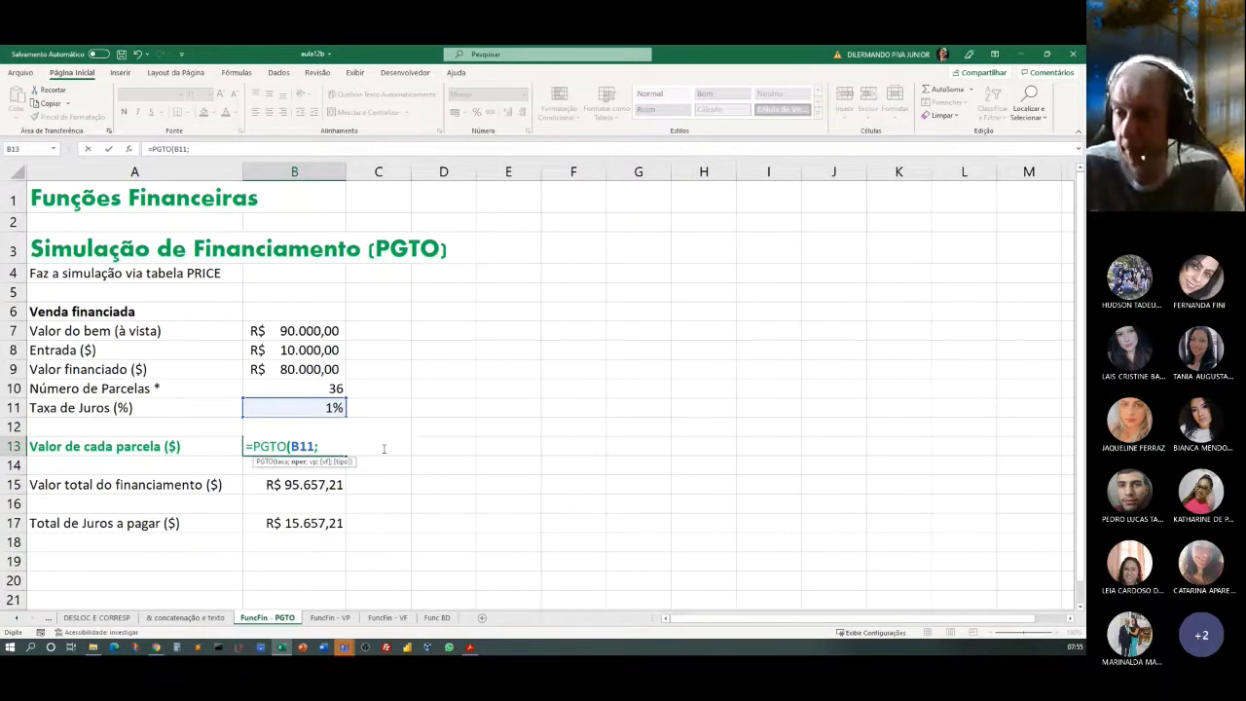
pyautogui.click(325, 386)
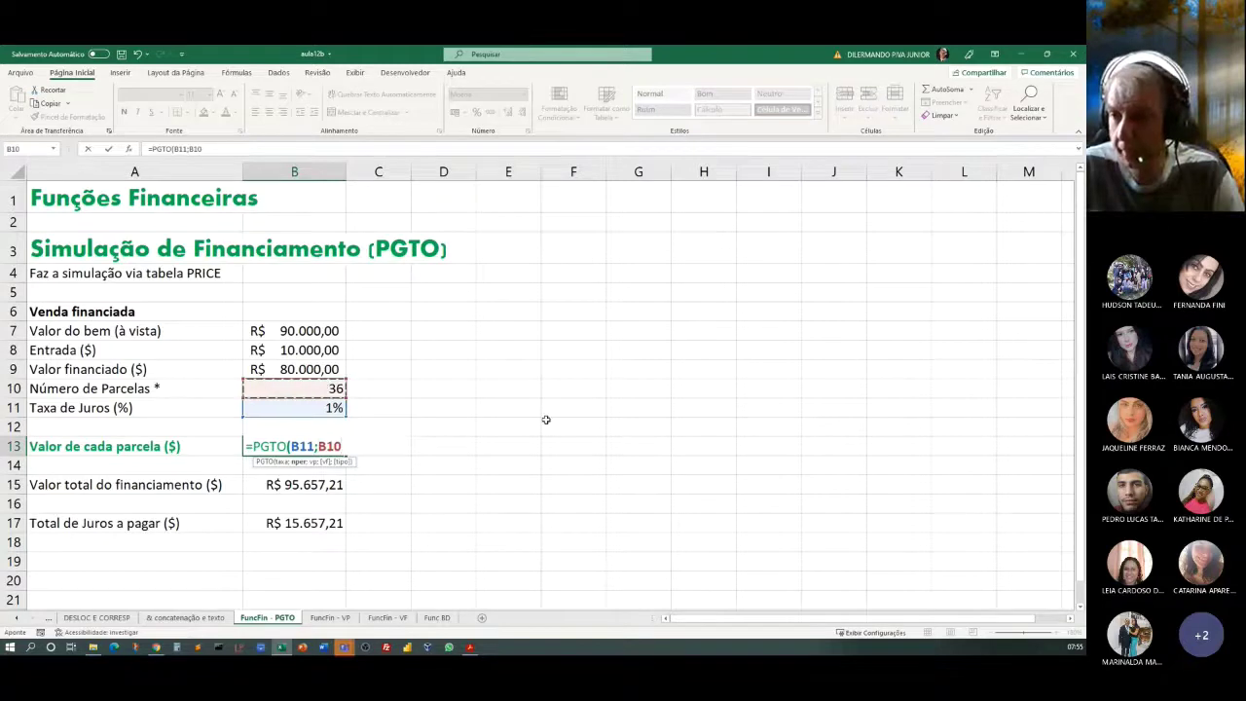
pyautogui.write(';')
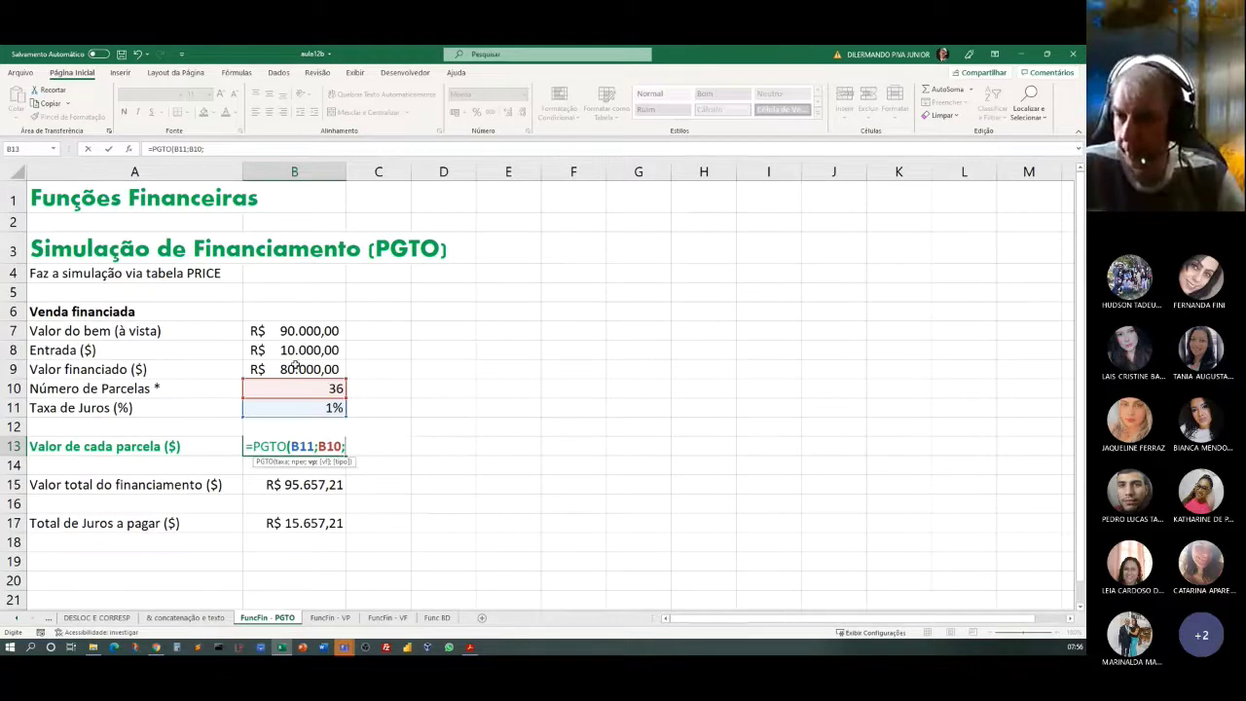
pyautogui.click(295, 369)
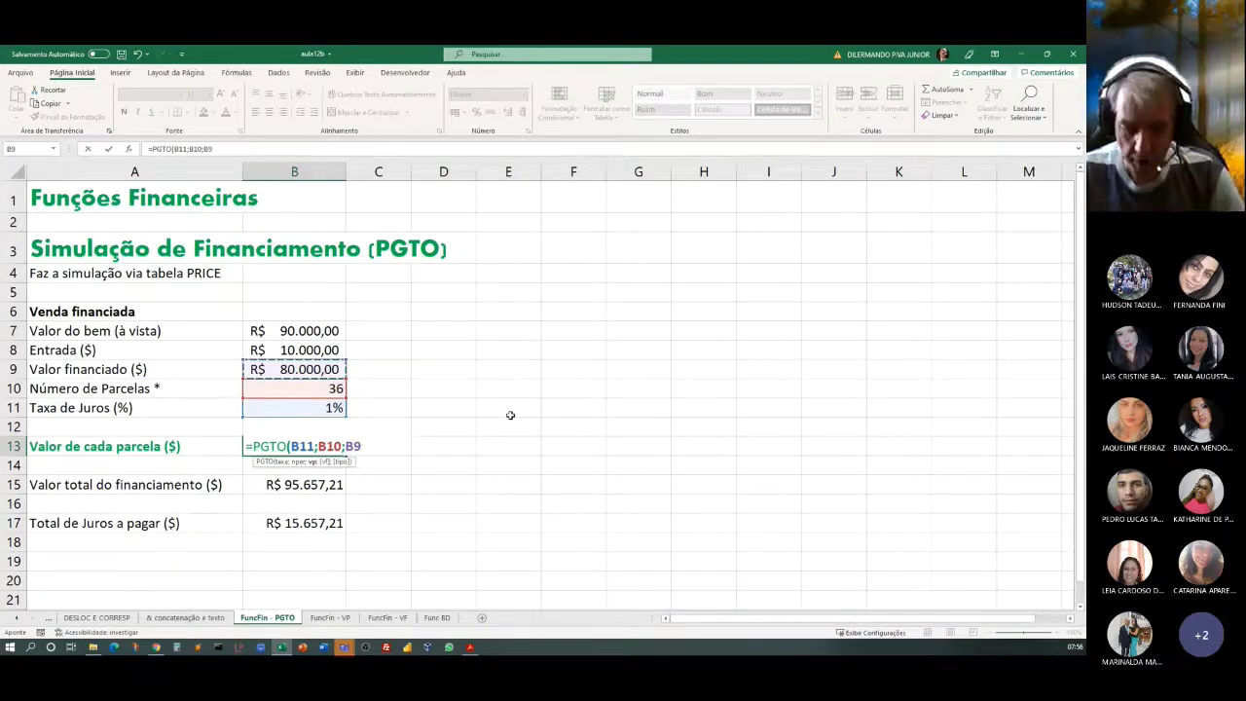
pyautogui.write(';')
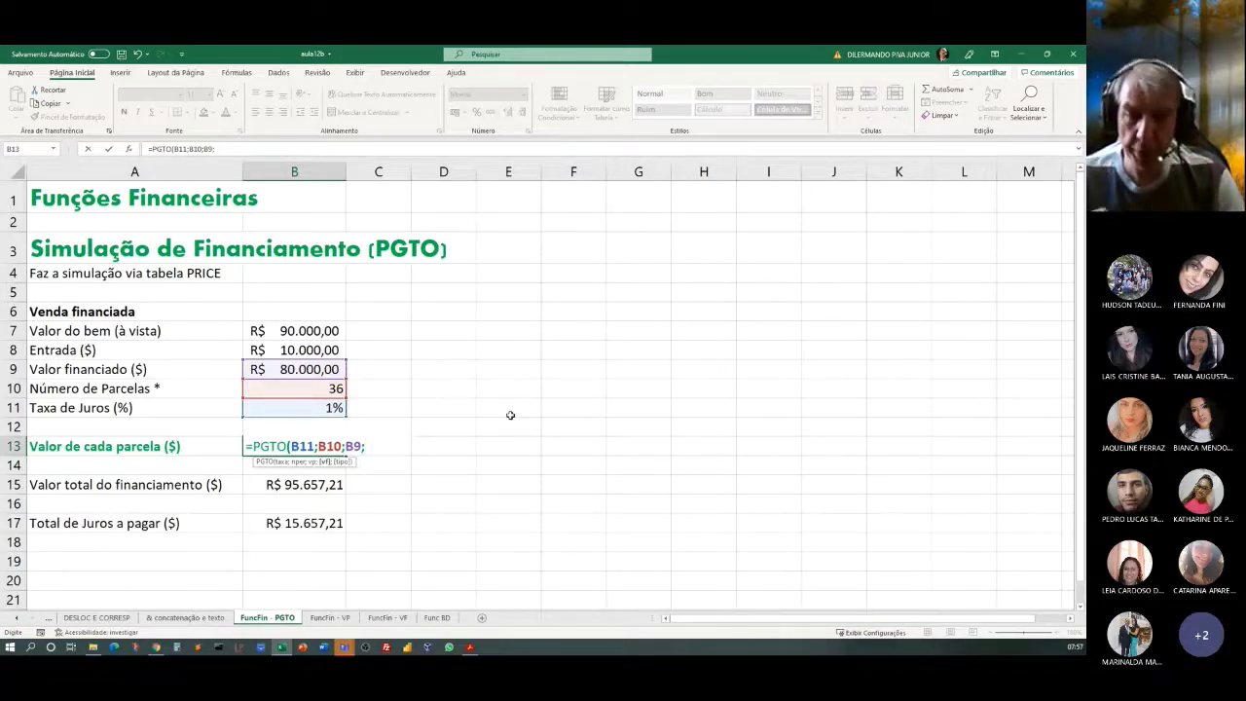
pyautogui.write('0')
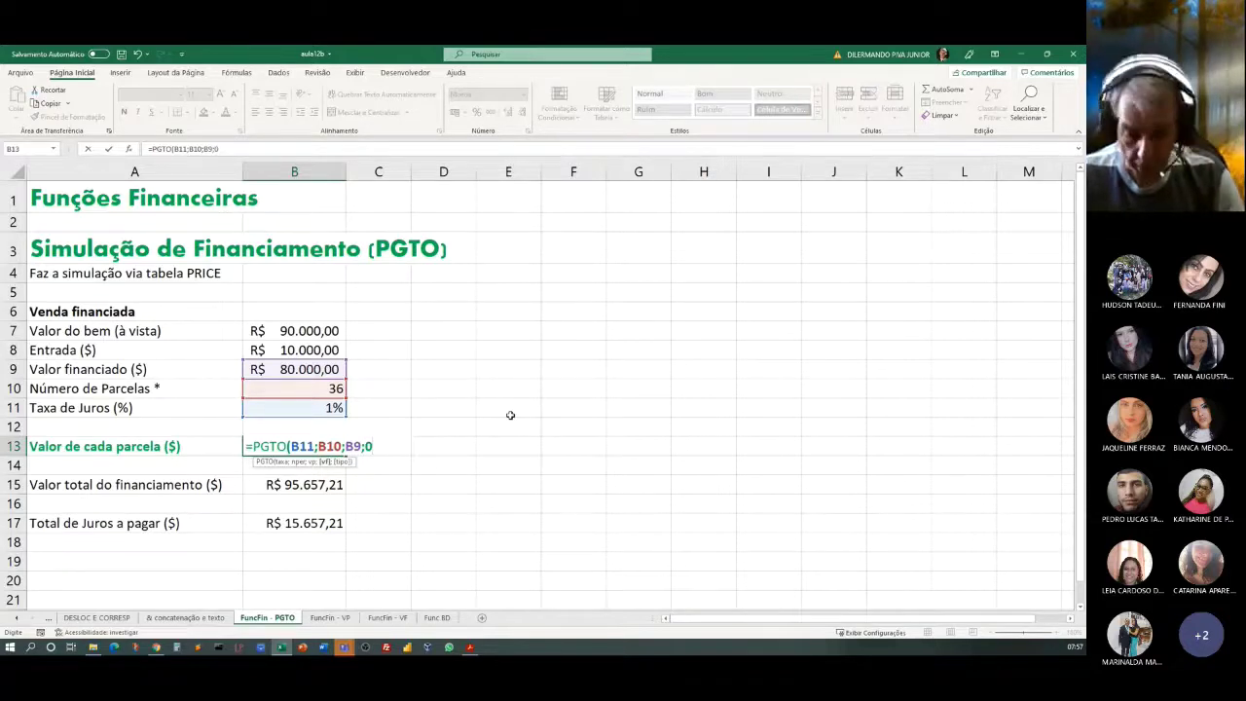
pyautogui.write(';')
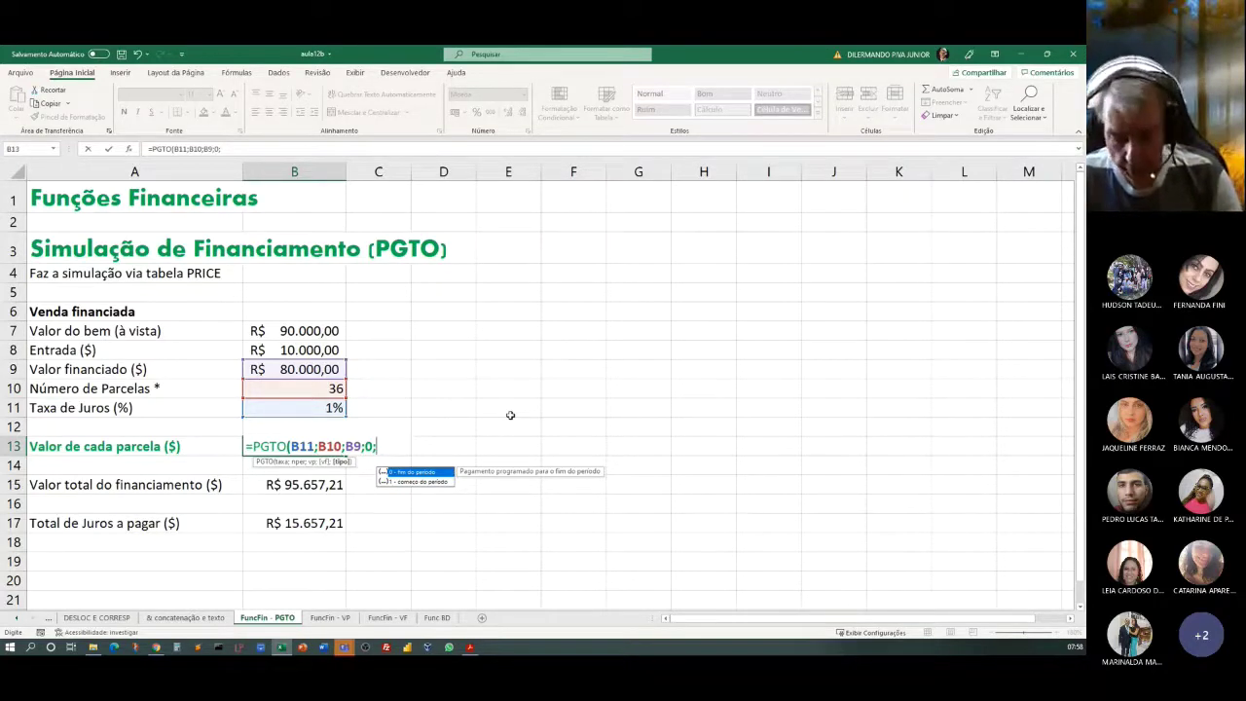
pyautogui.write('0')
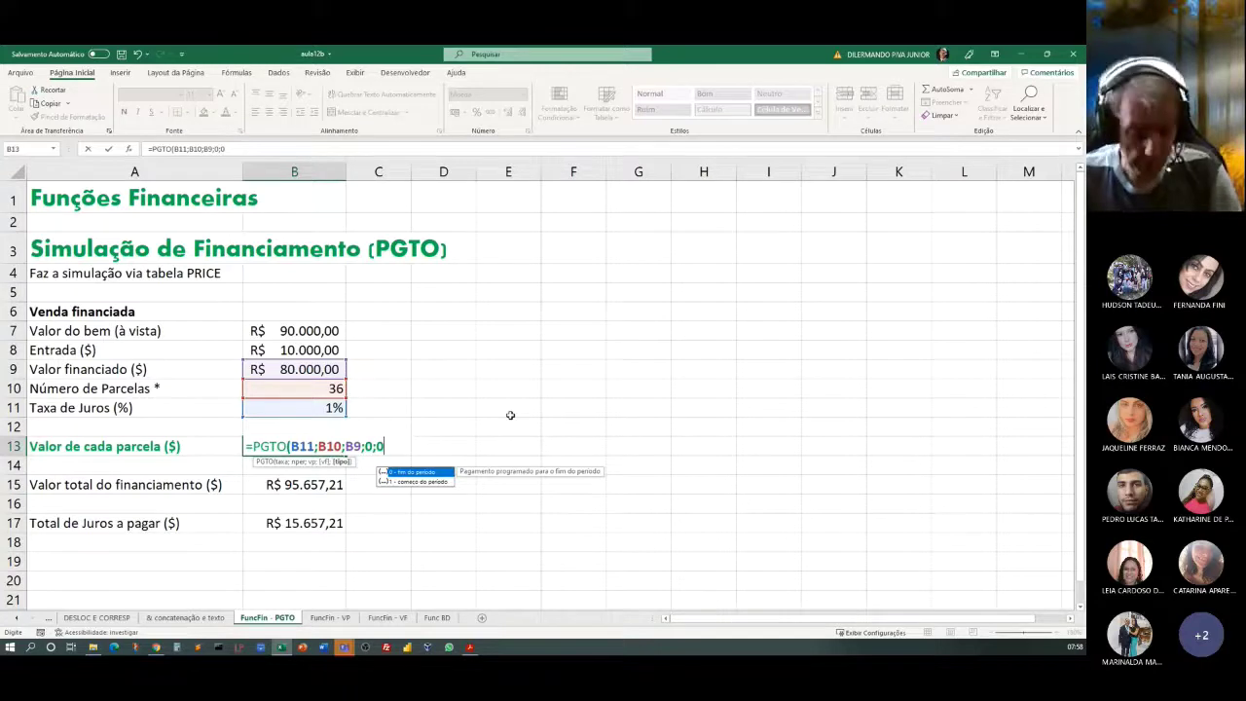
pyautogui.write(')')
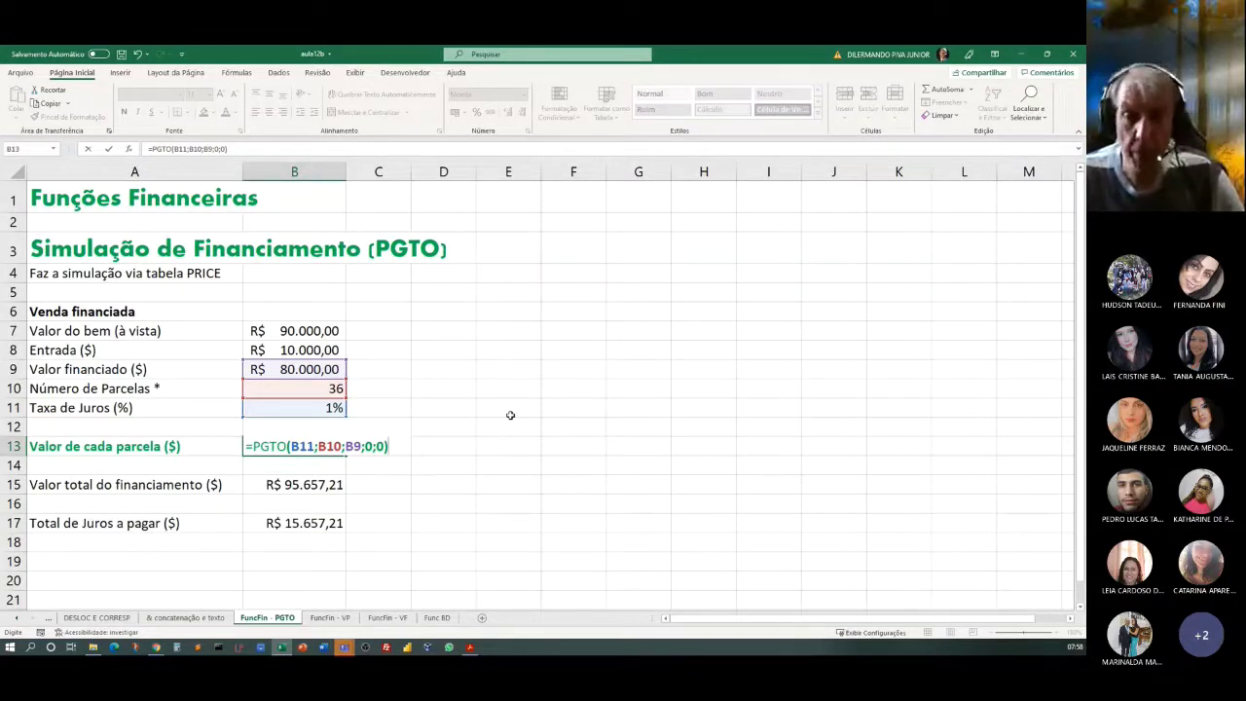
pyautogui.press('Return')
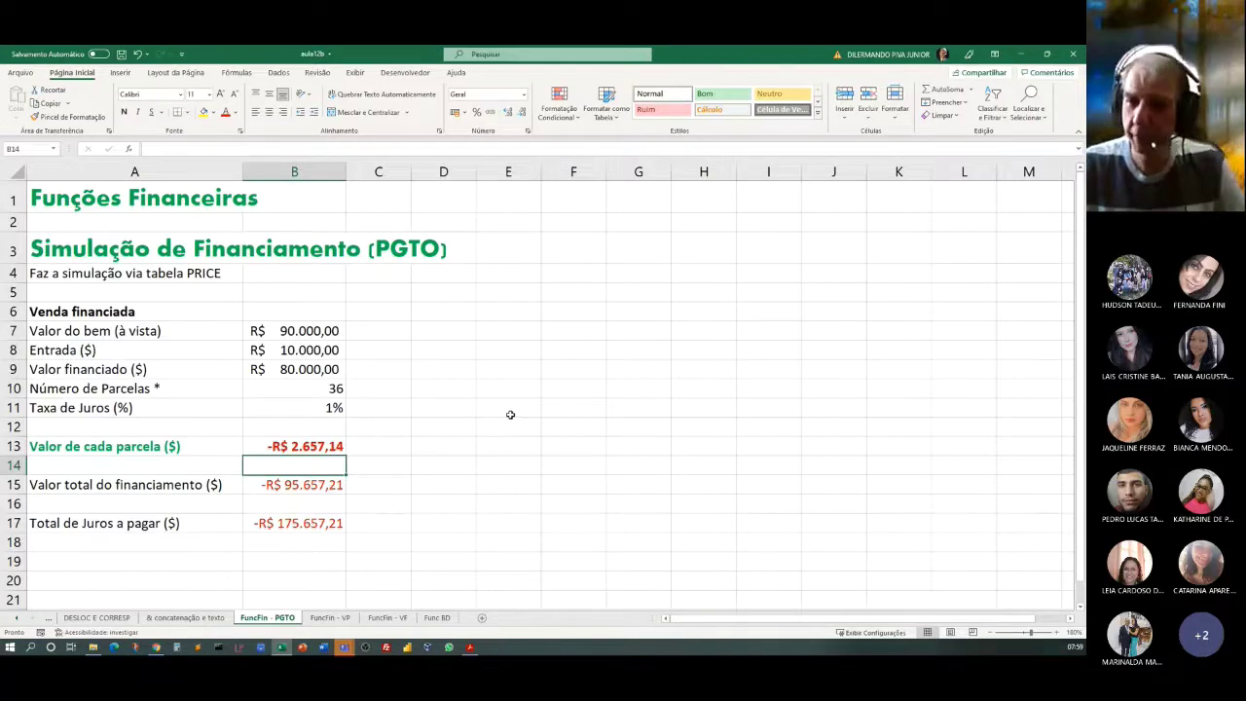
# Step: Negate the financed value in the B13 installment formula, making it =PGTO(B11;B10;-B9;0;0)
pyautogui.click(278, 372)
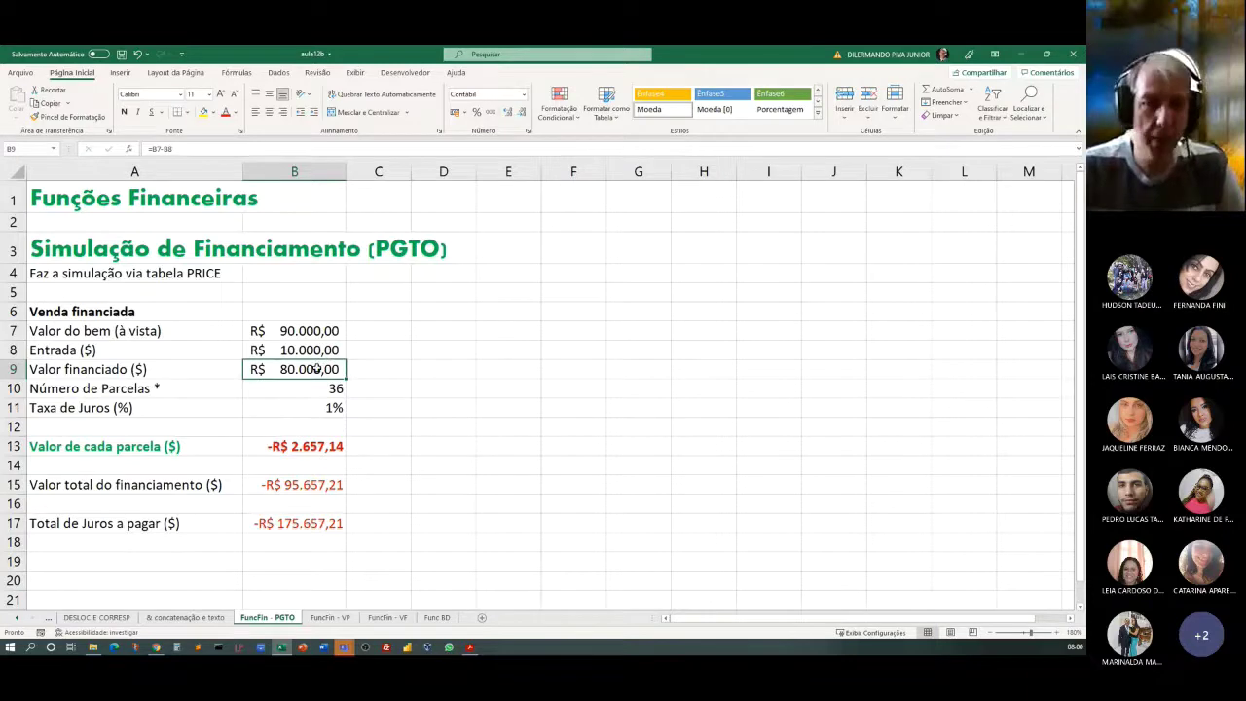
pyautogui.click(302, 446)
pyautogui.doubleClick(300, 447)
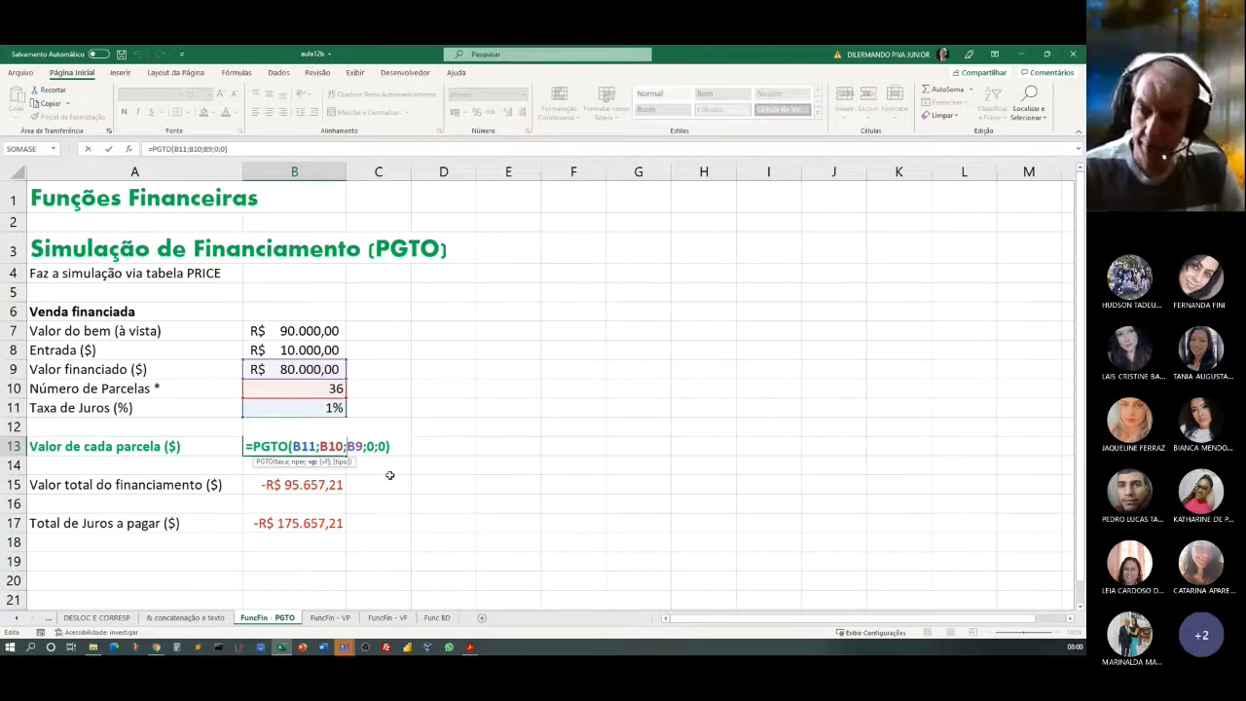
pyautogui.write('-')
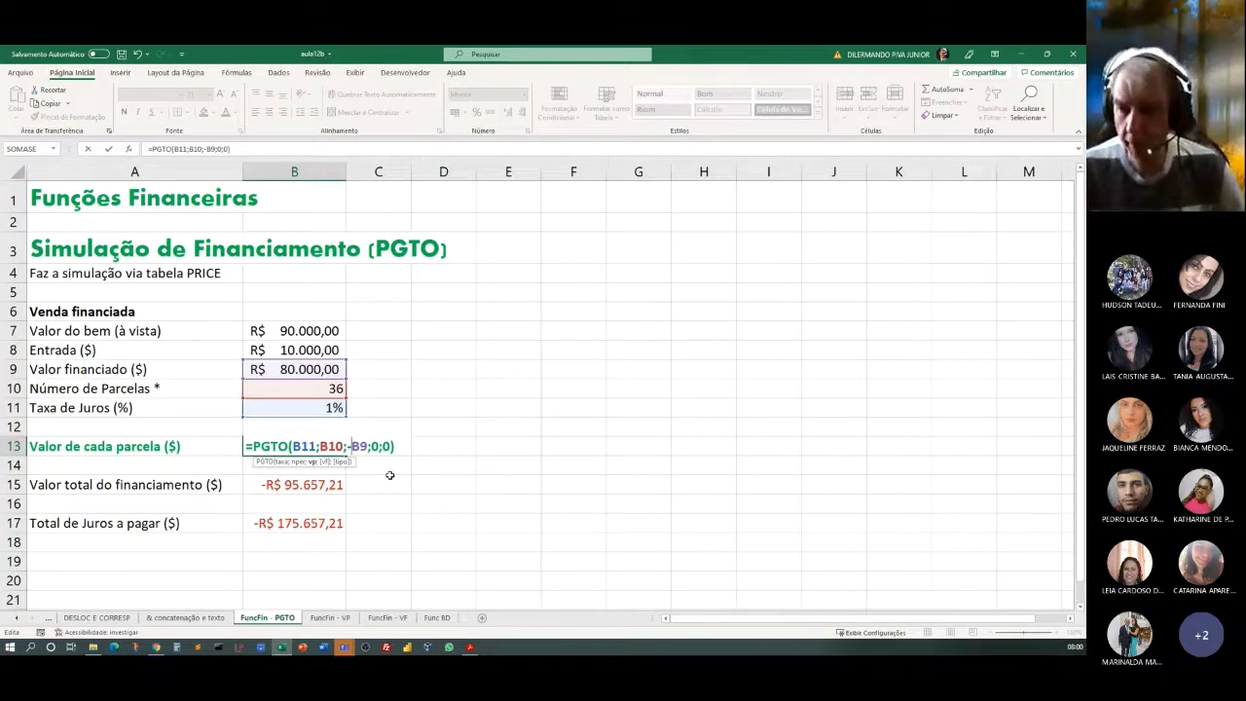
pyautogui.press('Return')
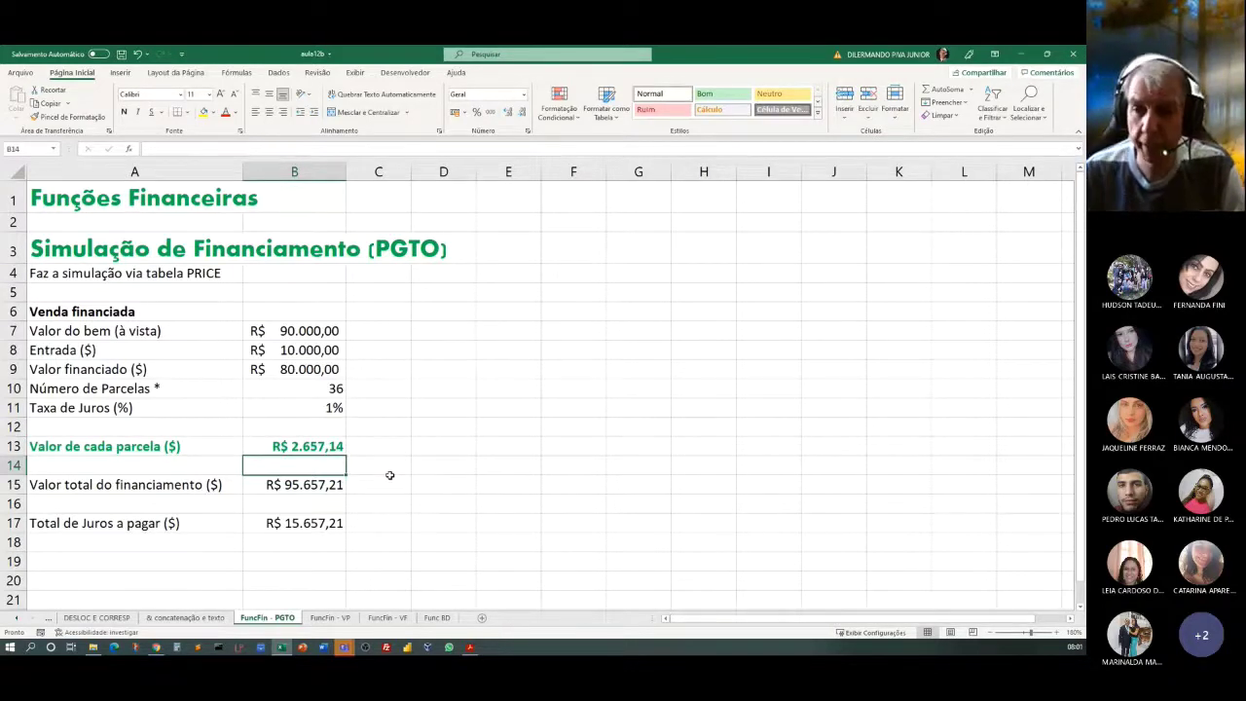
# Step: Copy the full text of the PGTO formula in B13 to the clipboard and leave the formula as it is
pyautogui.doubleClick(327, 445)
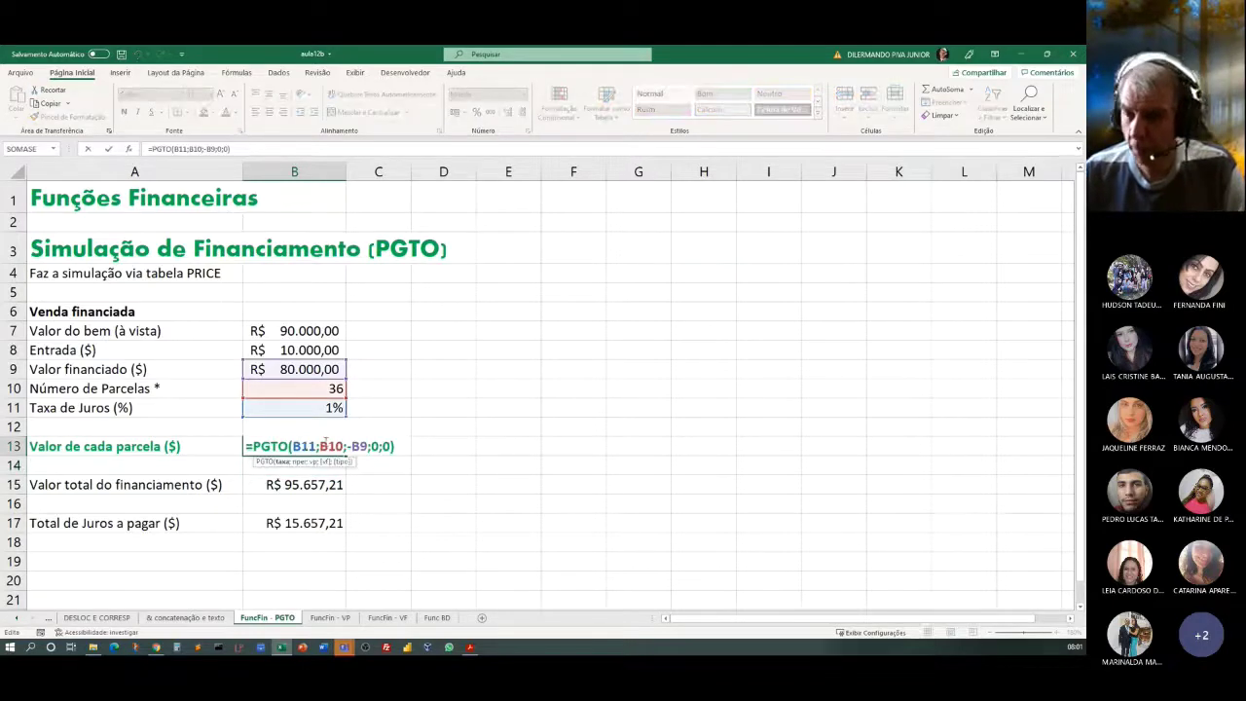
pyautogui.moveTo(407, 448); pyautogui.dragTo(218, 454)
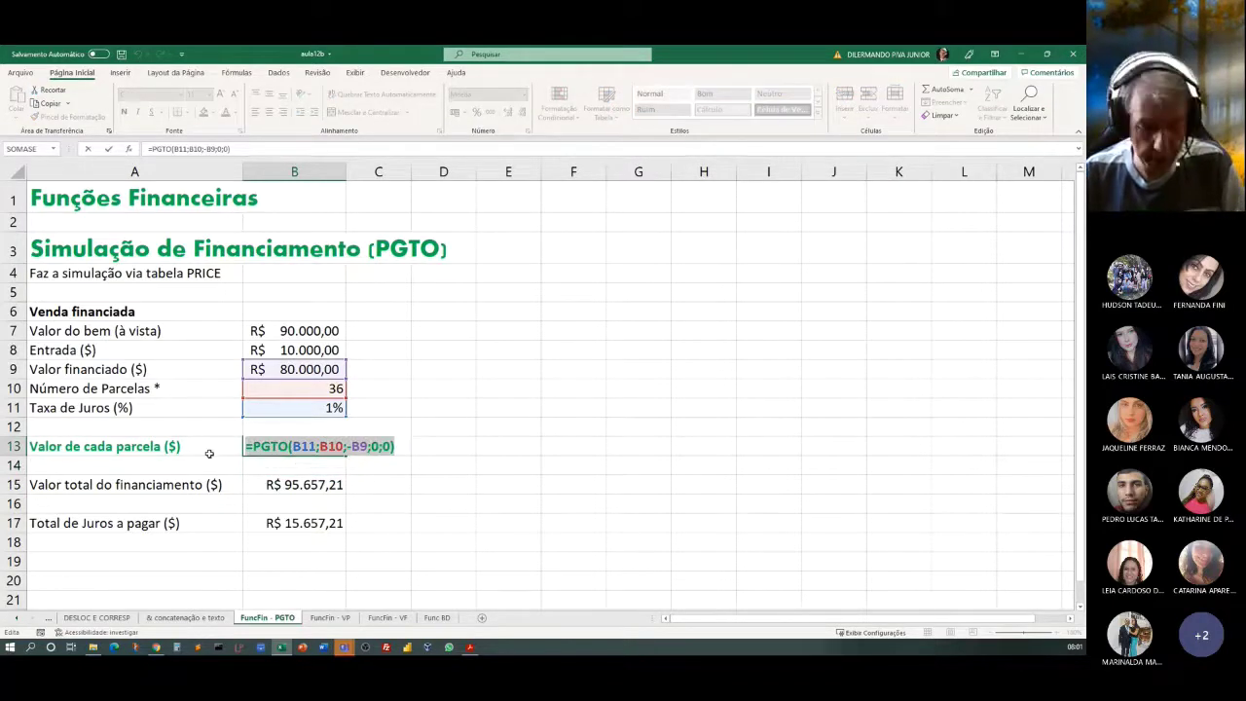
pyautogui.hotkey('ctrl', 'c')
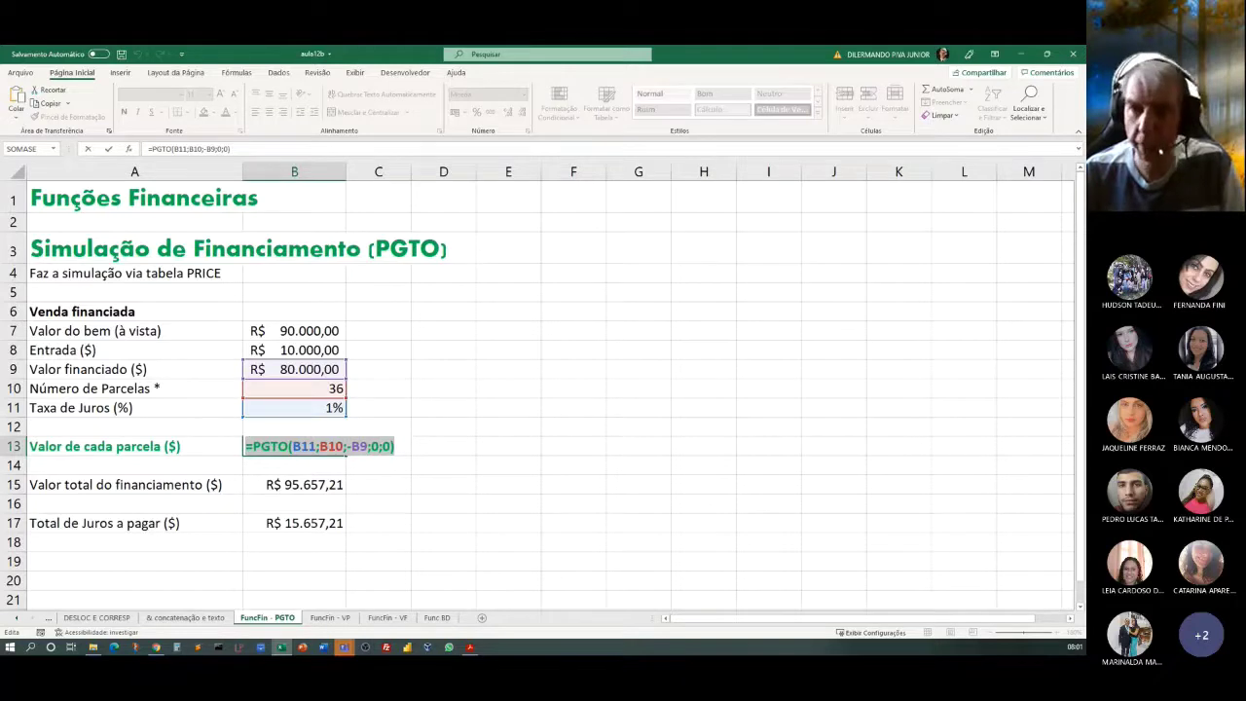
pyautogui.hotkey('alt', 'Tab')
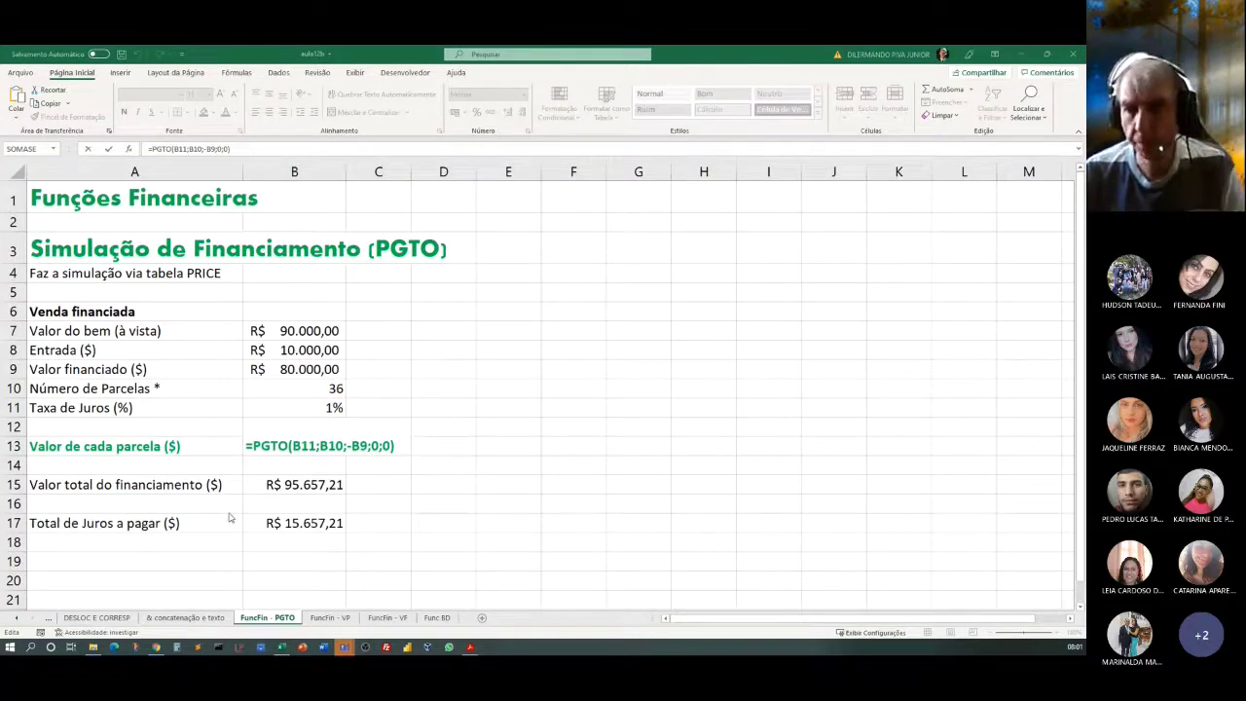
pyautogui.hotkey('alt', 'Tab')
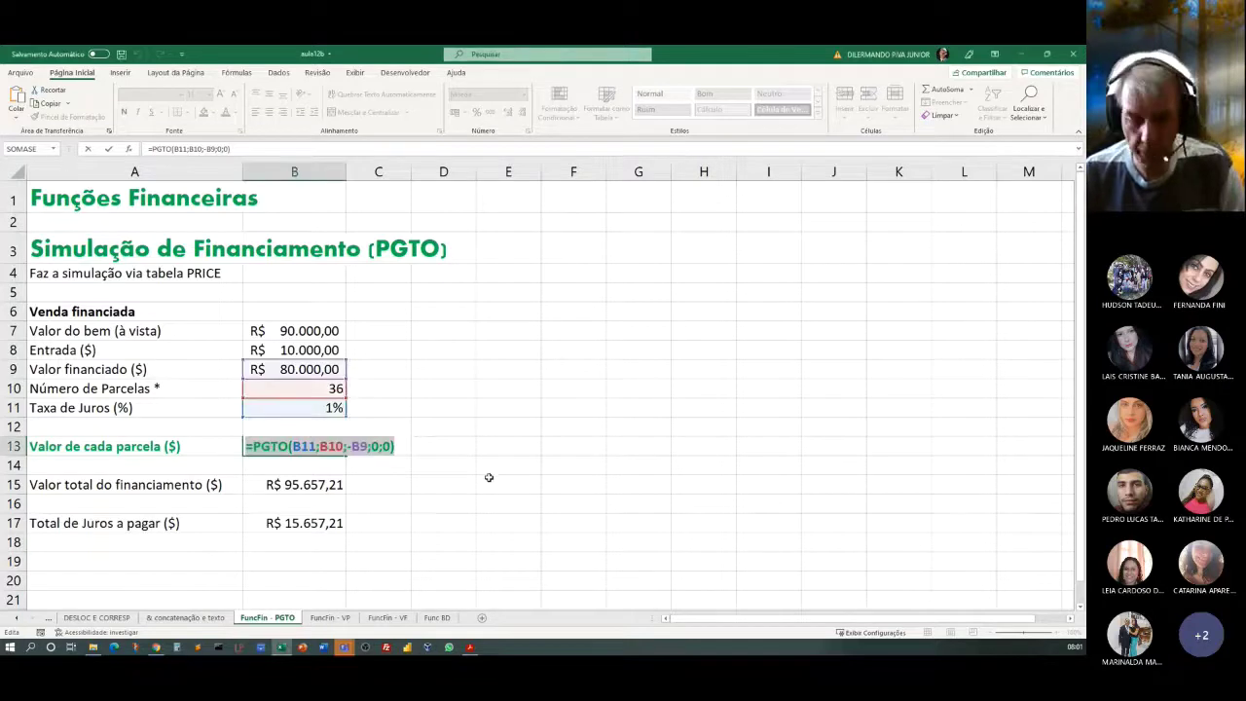
pyautogui.press('Return')
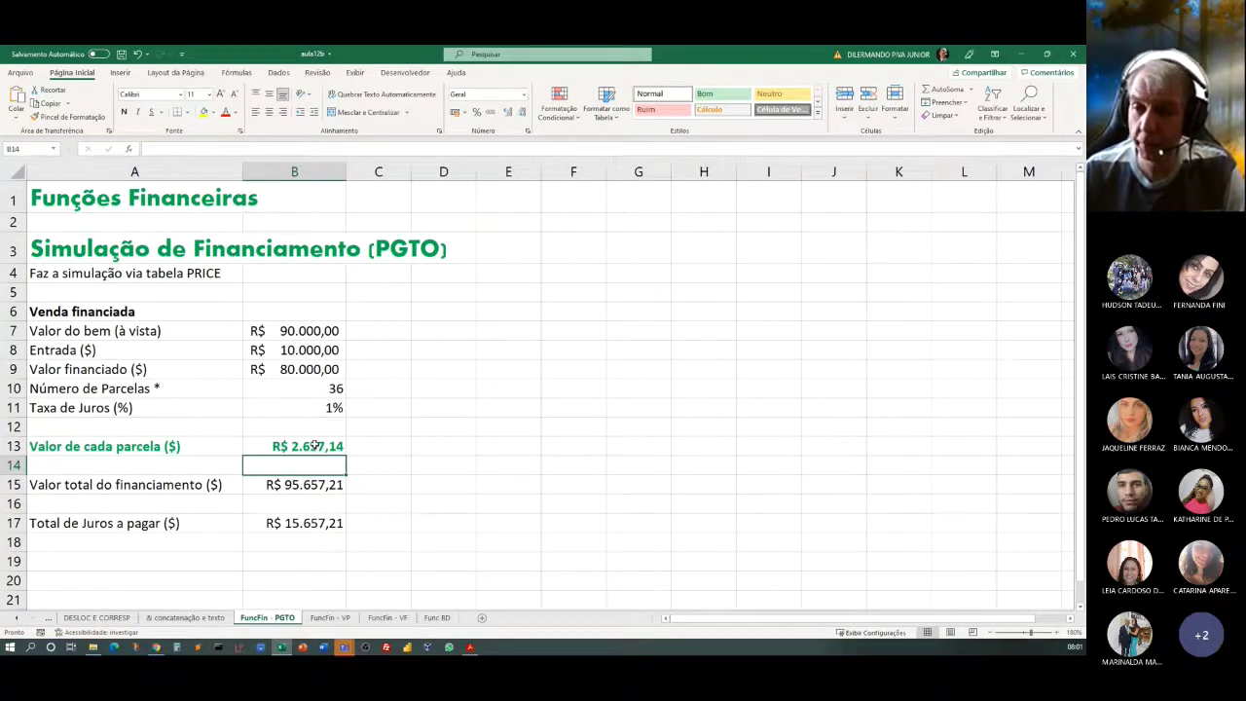
# Step: Examine how the installment in B13 and the number of installments in B10 feed the financing total in B15 and the interest total in B17
pyautogui.click(312, 448)
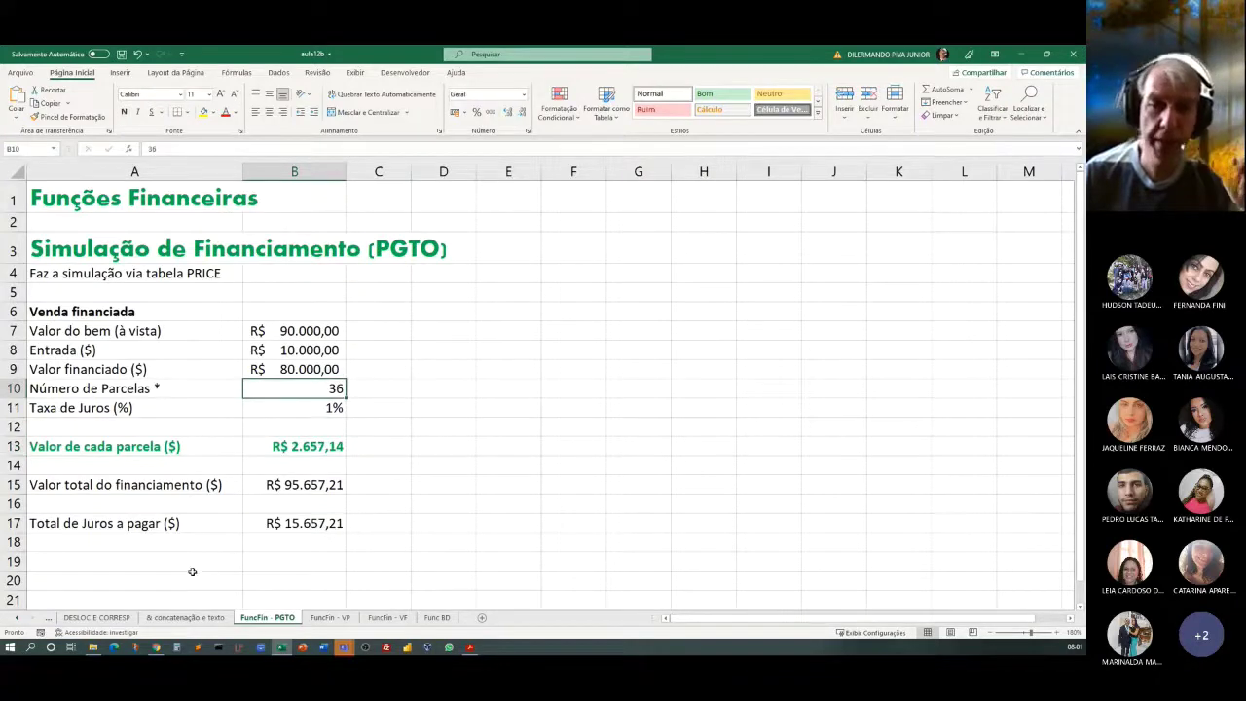
pyautogui.click(300, 485)
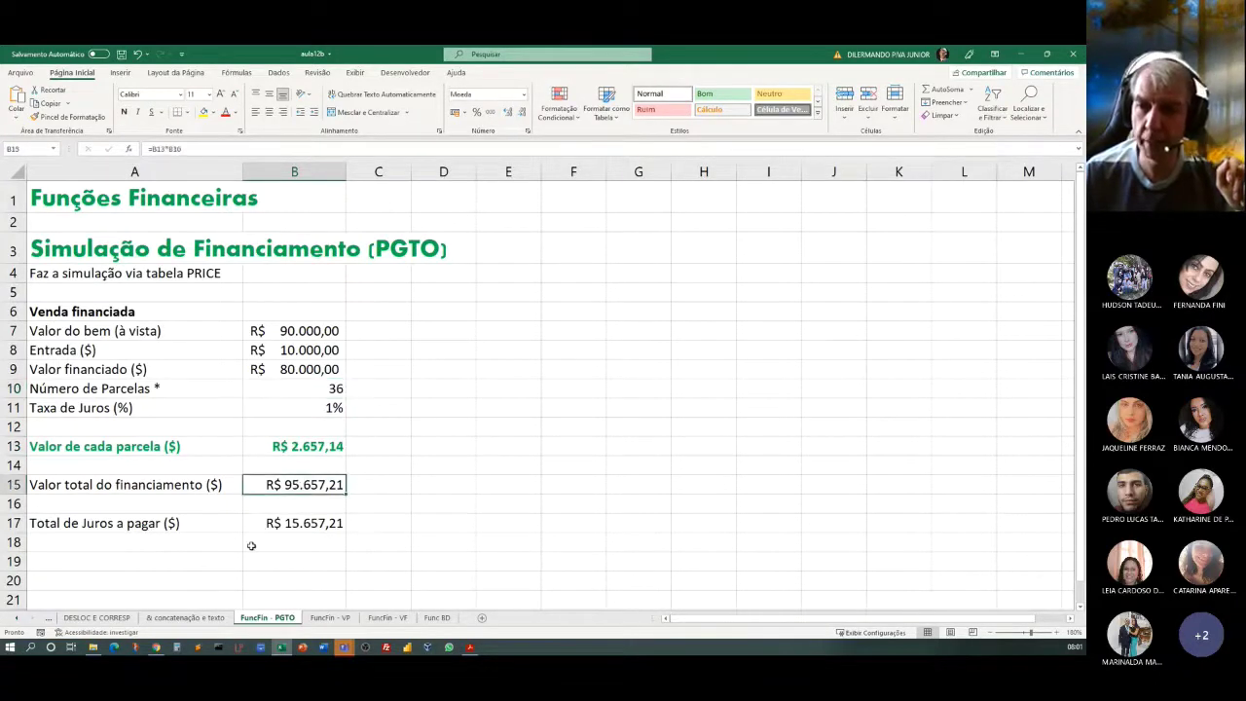
pyautogui.click(280, 447)
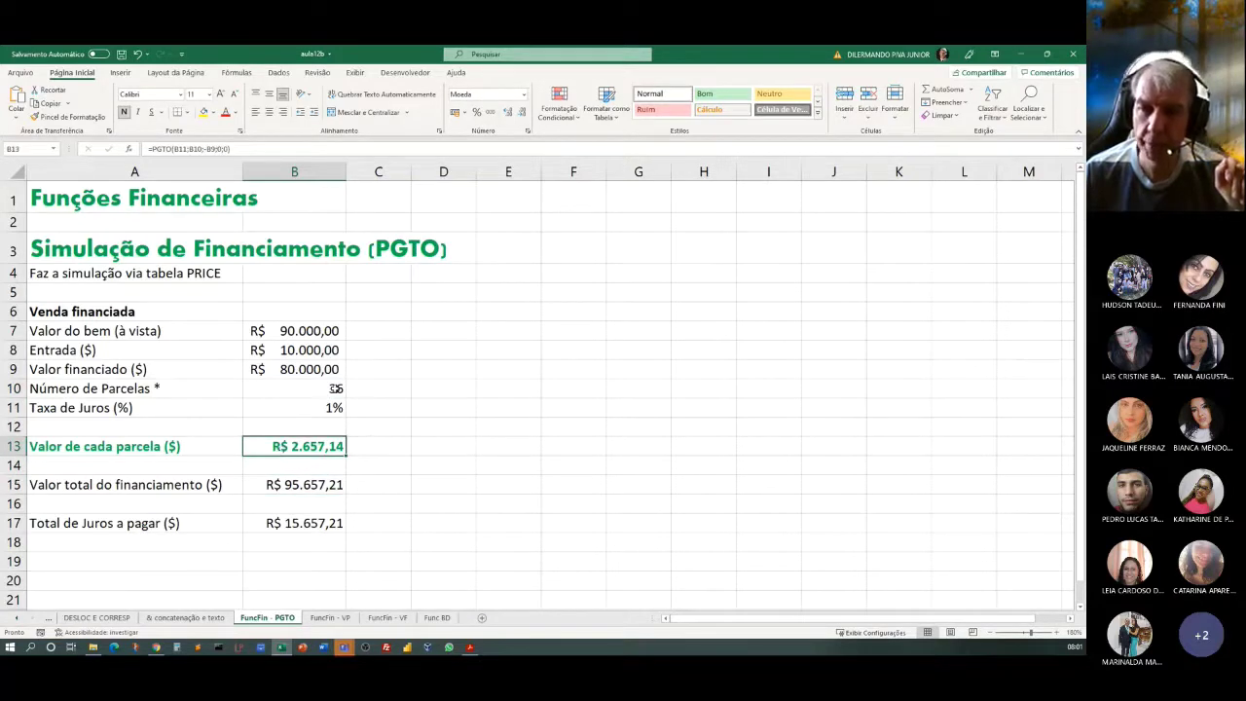
pyautogui.click(336, 389)
pyautogui.click(312, 485)
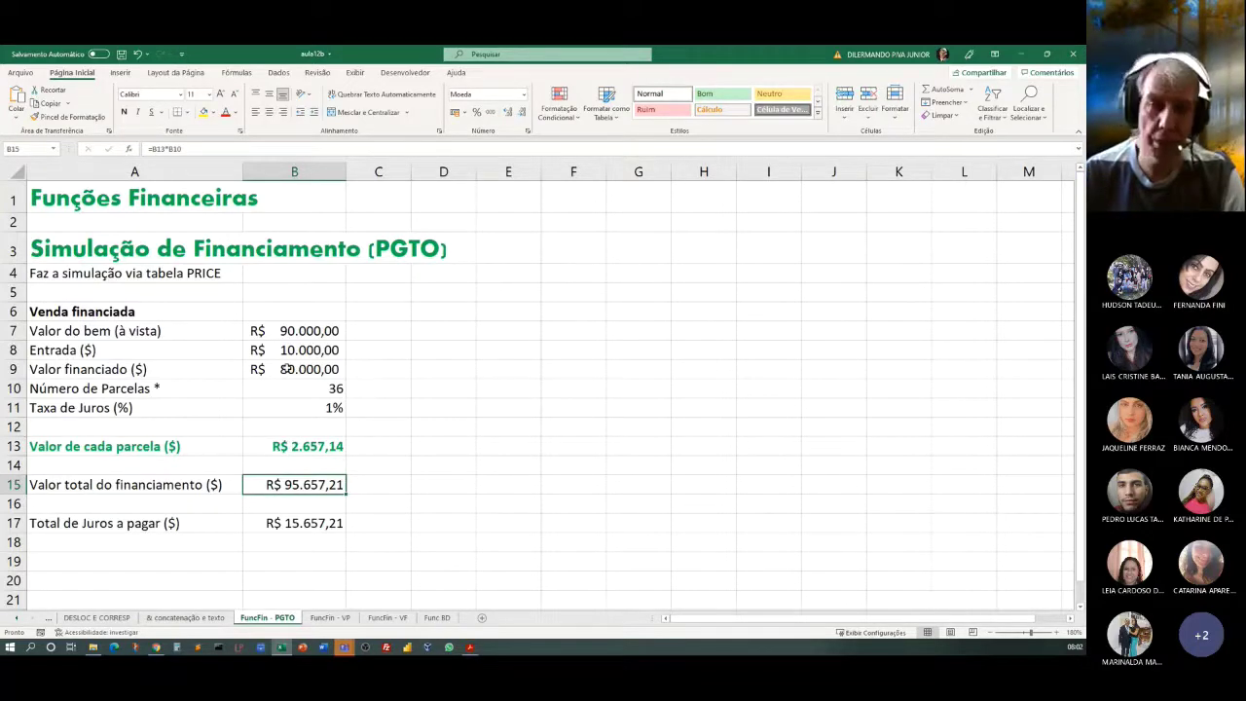
pyautogui.click(289, 531)
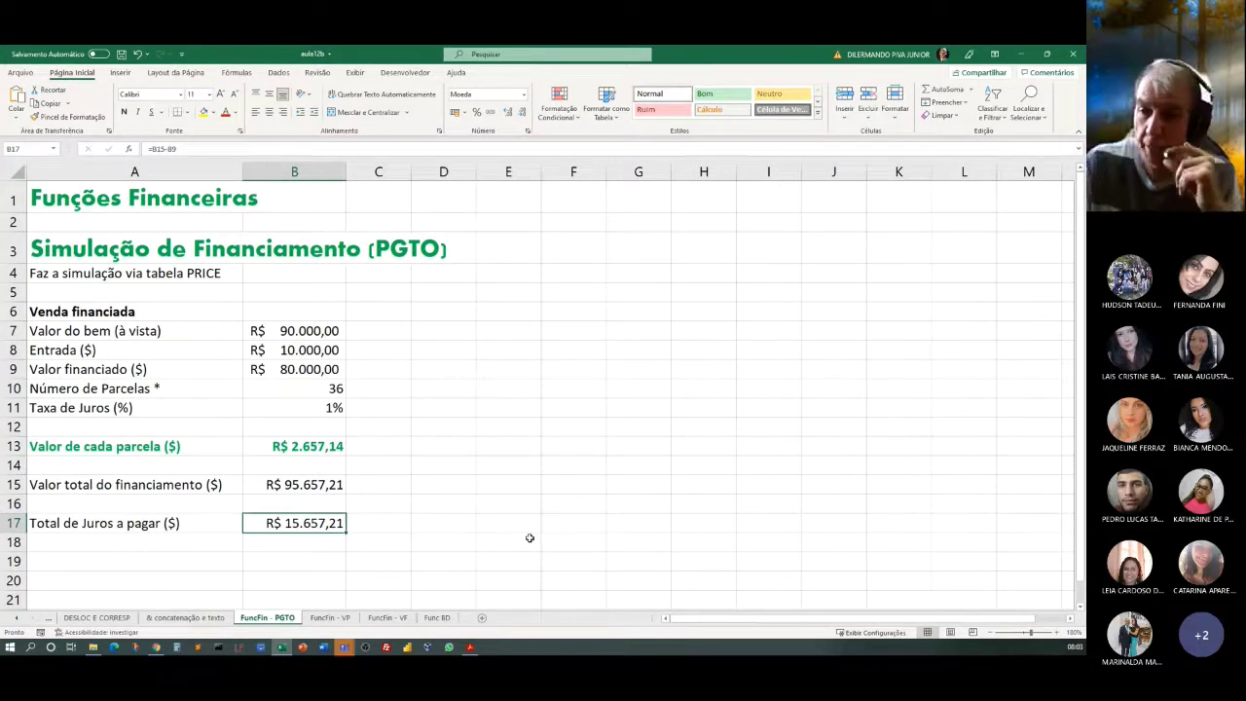
pyautogui.click(379, 526)
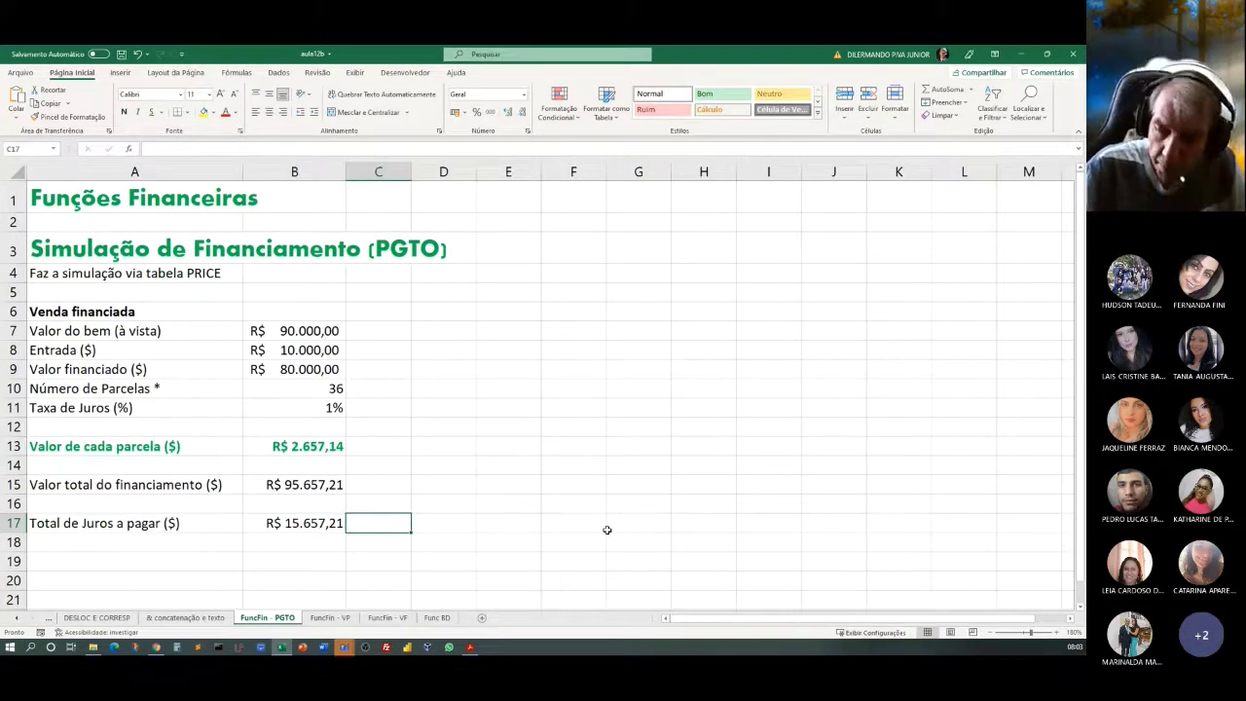
pyautogui.click(302, 526)
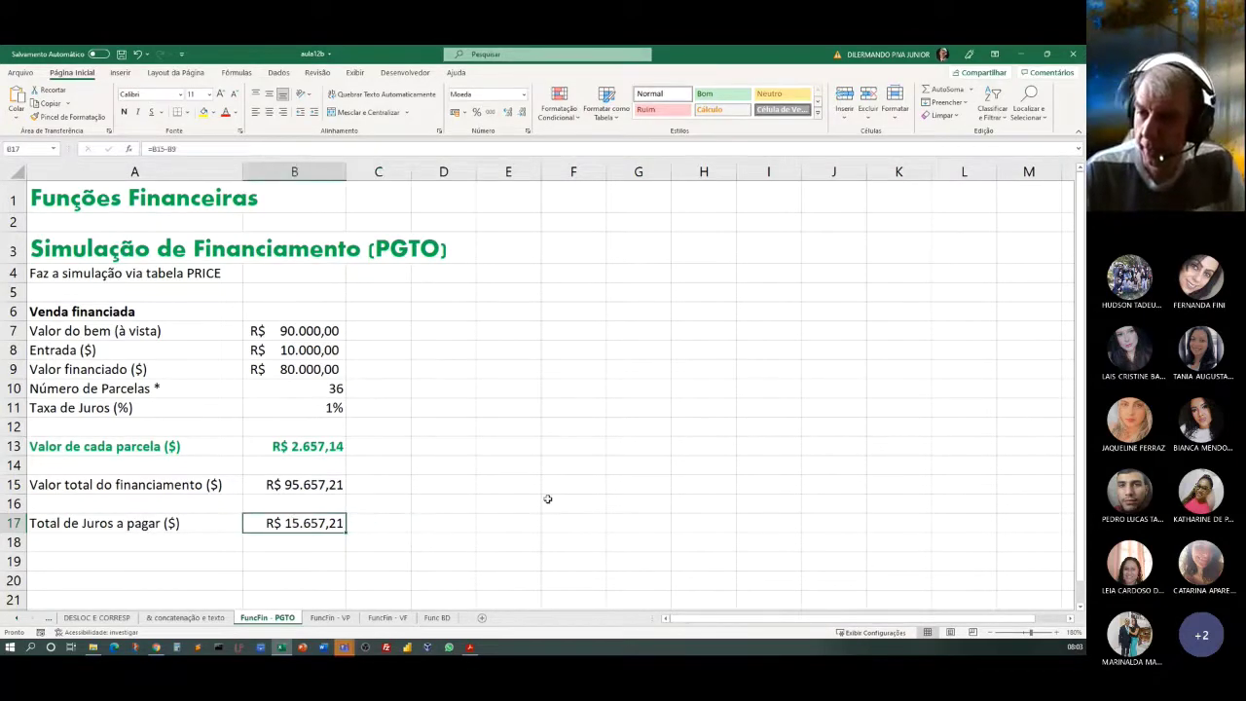
# Step: Calculate the average interest per installment in C17 with =B17/B10, and clear the cell again
pyautogui.click(393, 529)
pyautogui.write('=')
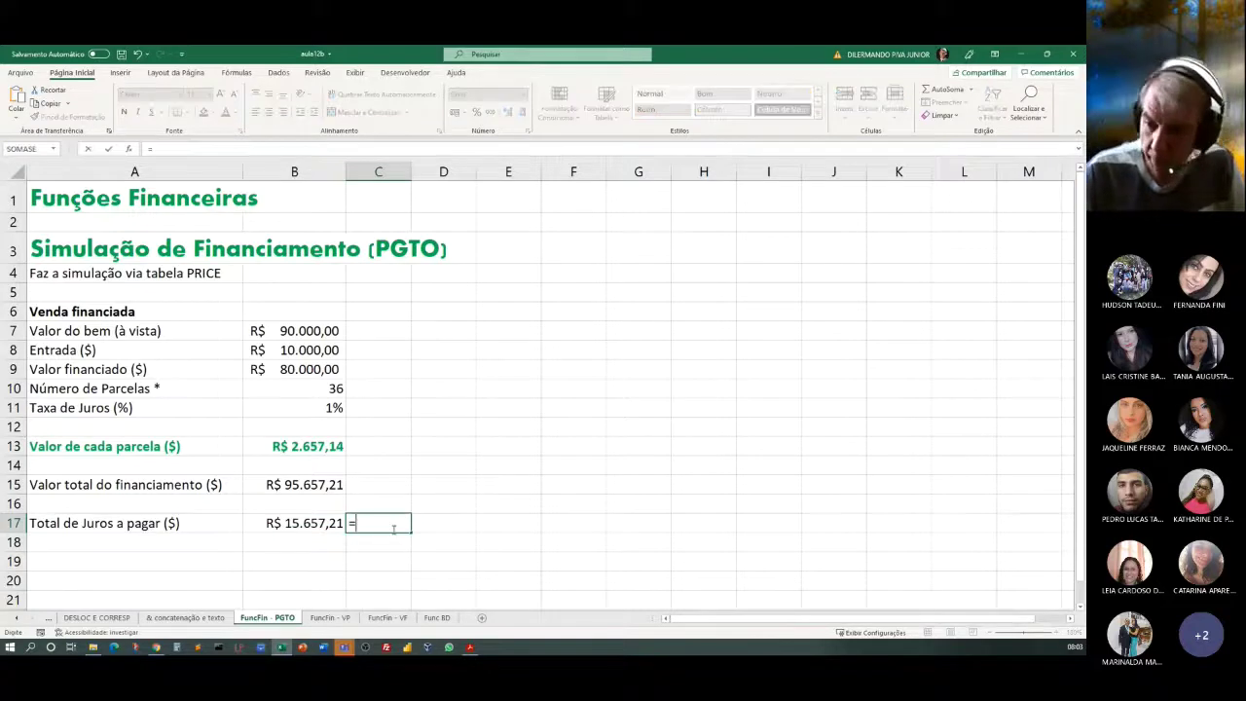
pyautogui.click(275, 523)
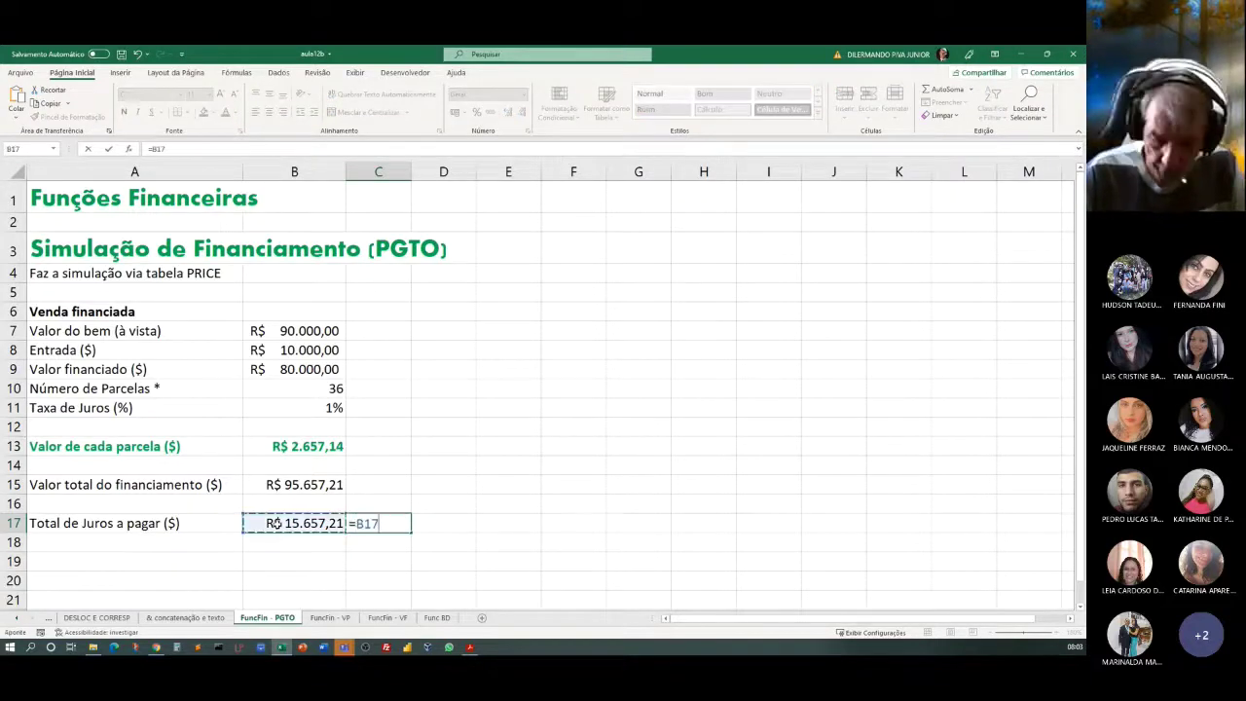
pyautogui.write('/')
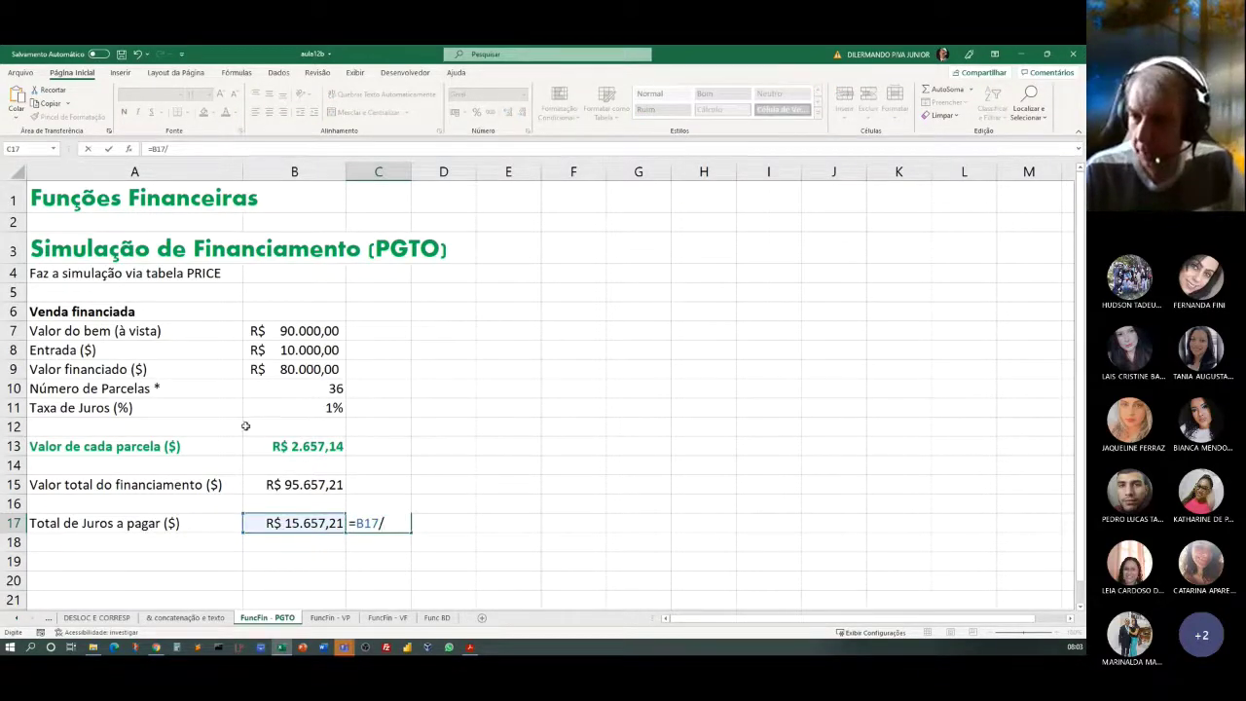
pyautogui.click(297, 389)
pyautogui.press('Return')
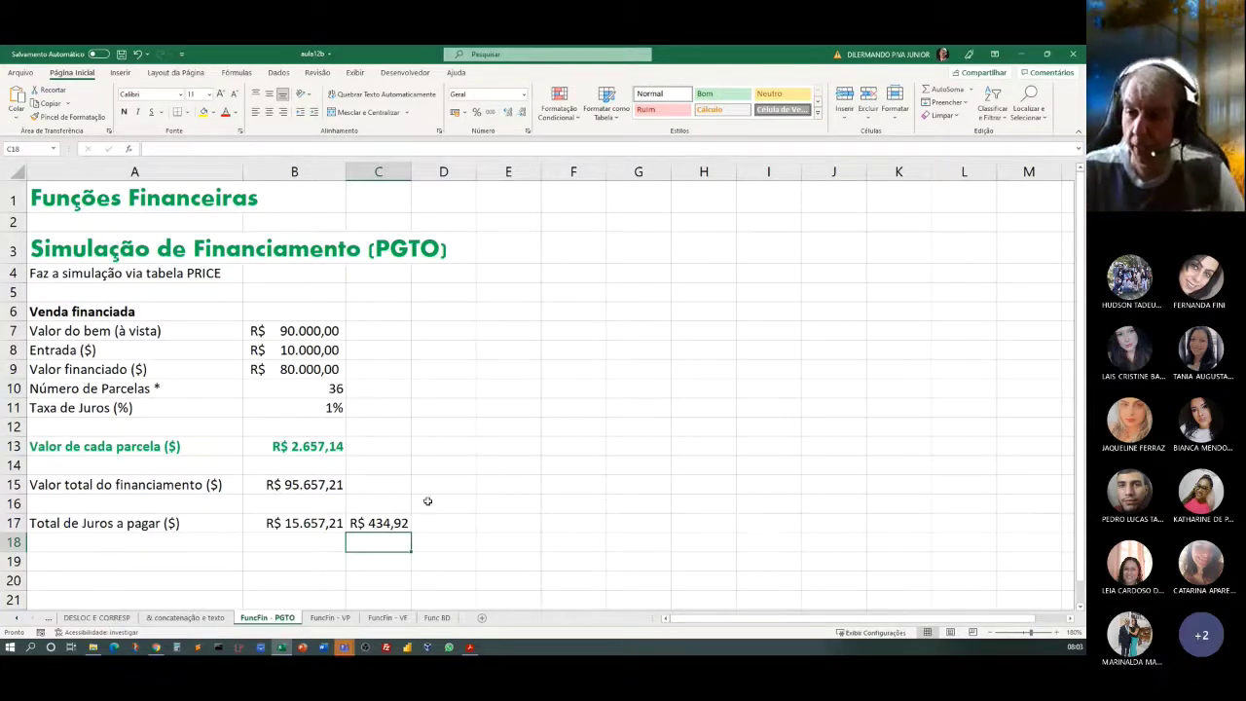
pyautogui.click(375, 524)
pyautogui.press('Delete')
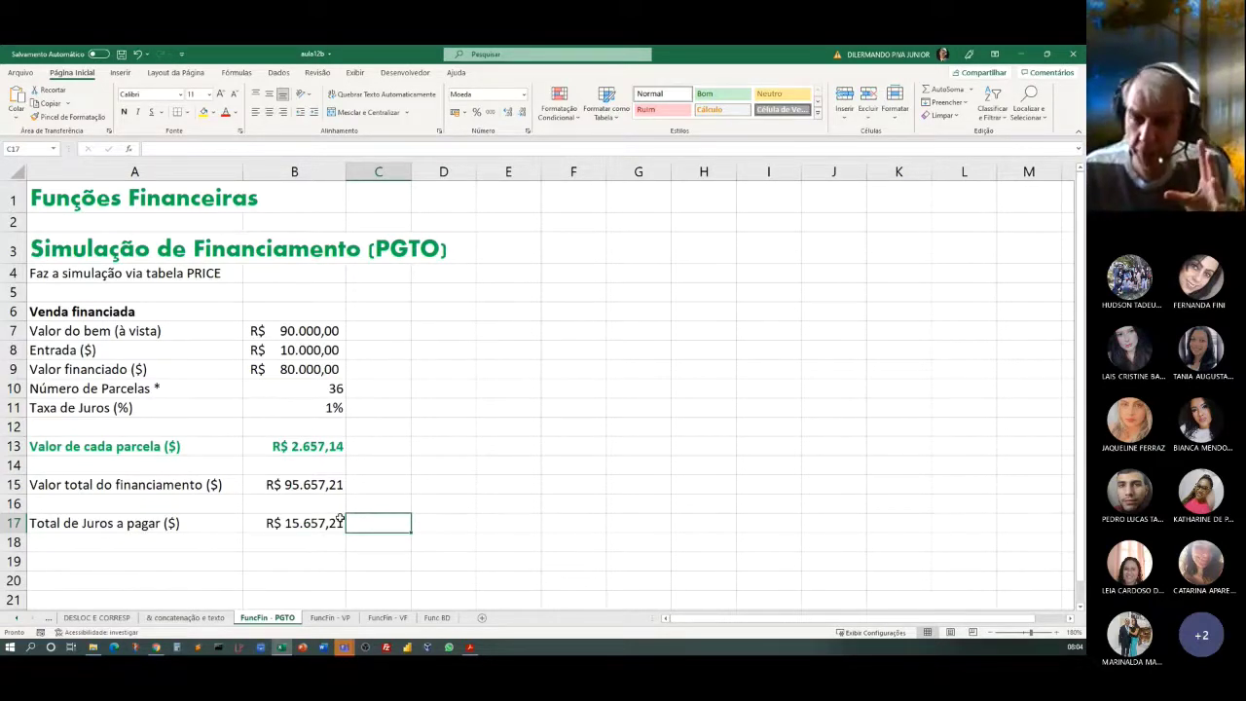
# Step: Set the cash price of the asset in B7 to 200000
pyautogui.click(284, 331)
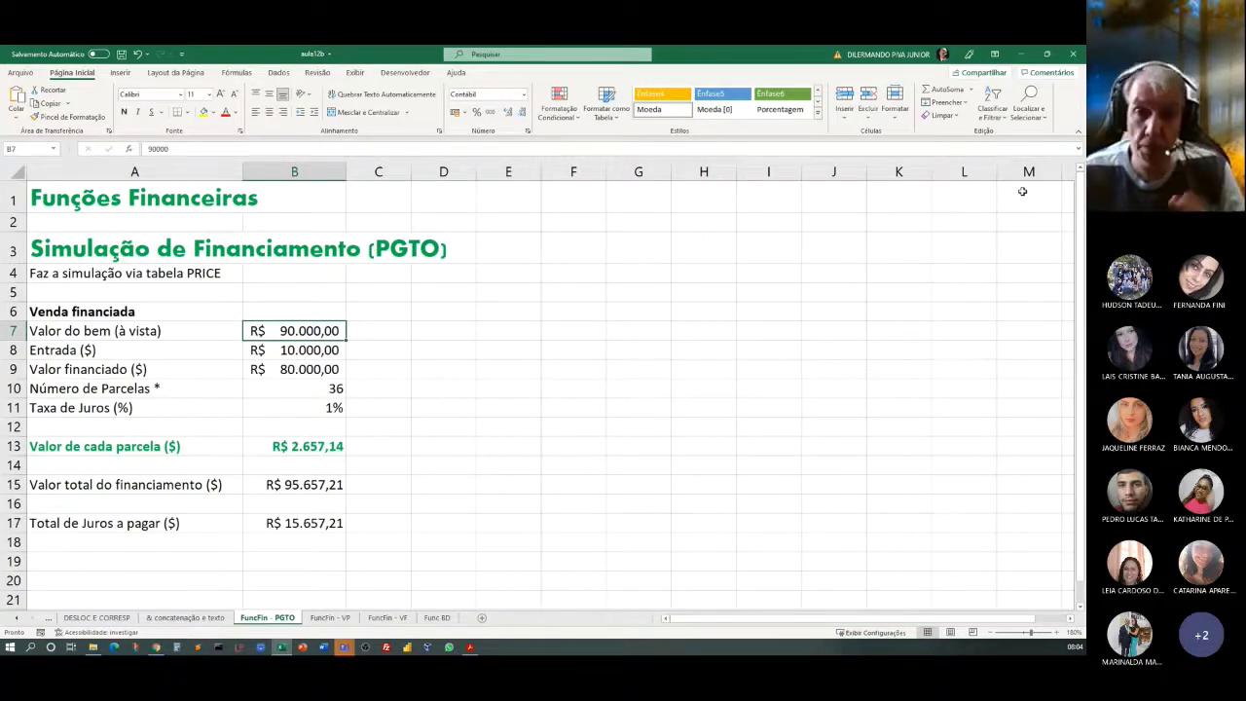
pyautogui.write('2')
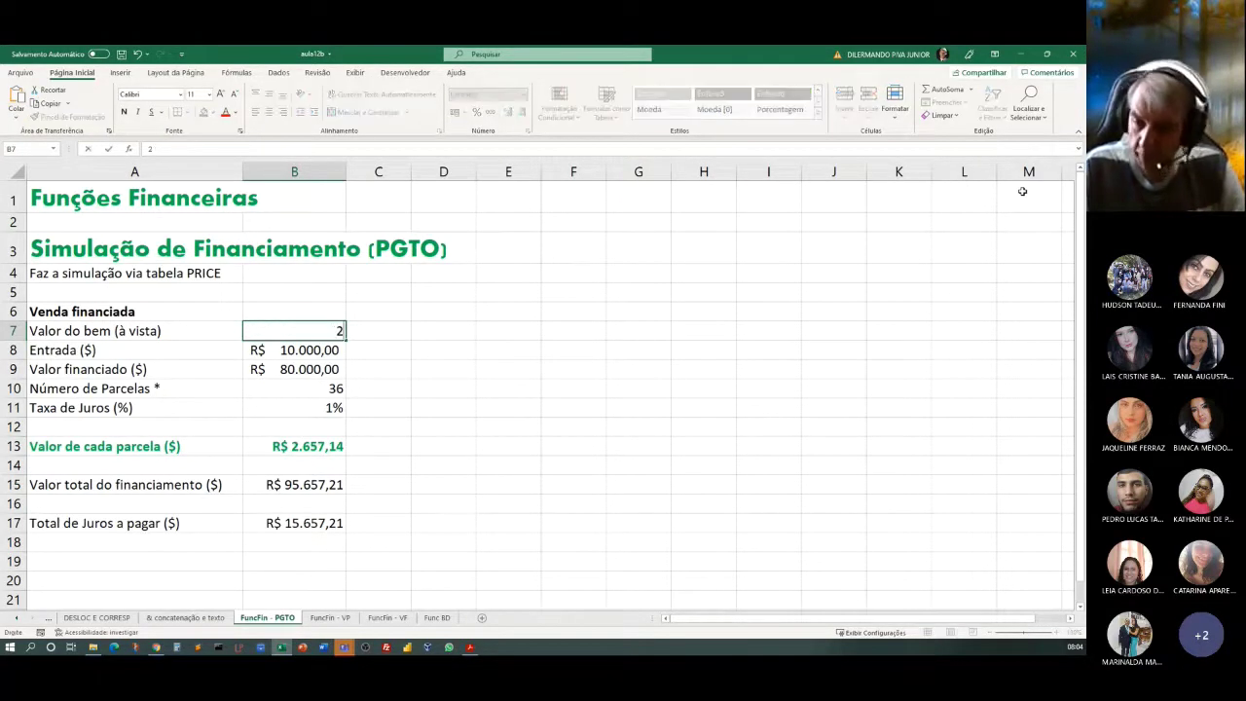
pyautogui.write('00000')
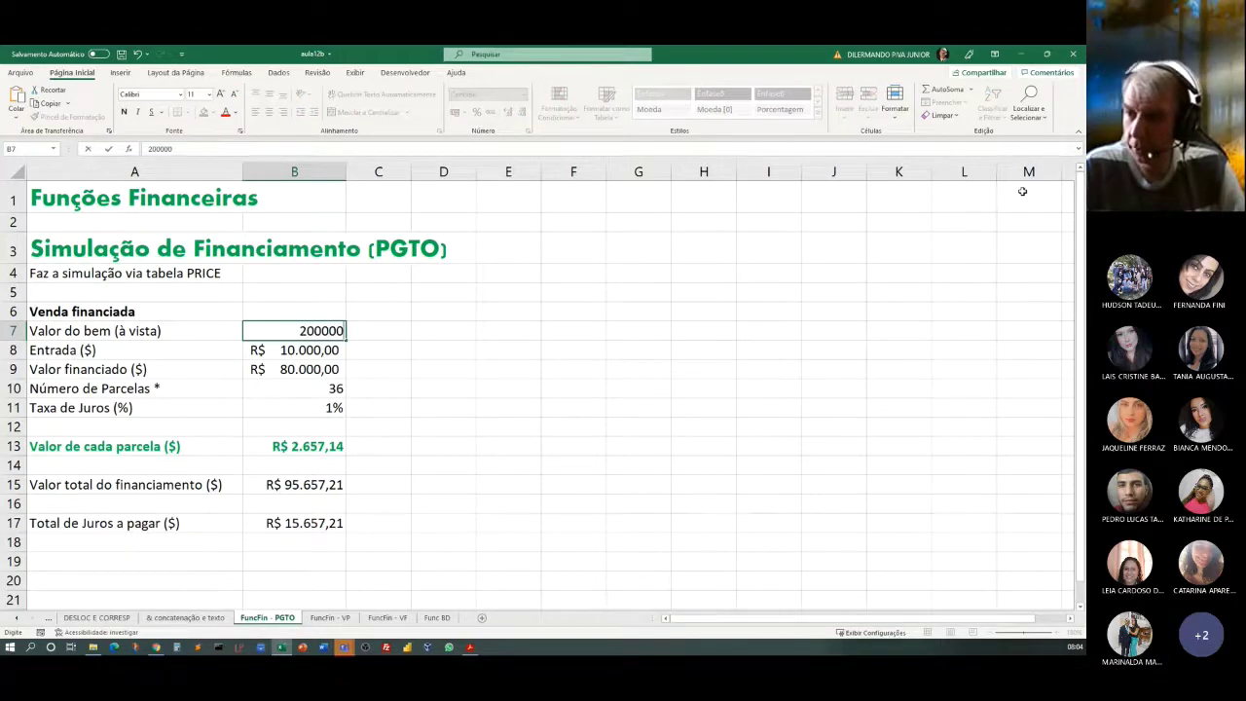
pyautogui.press('Return')
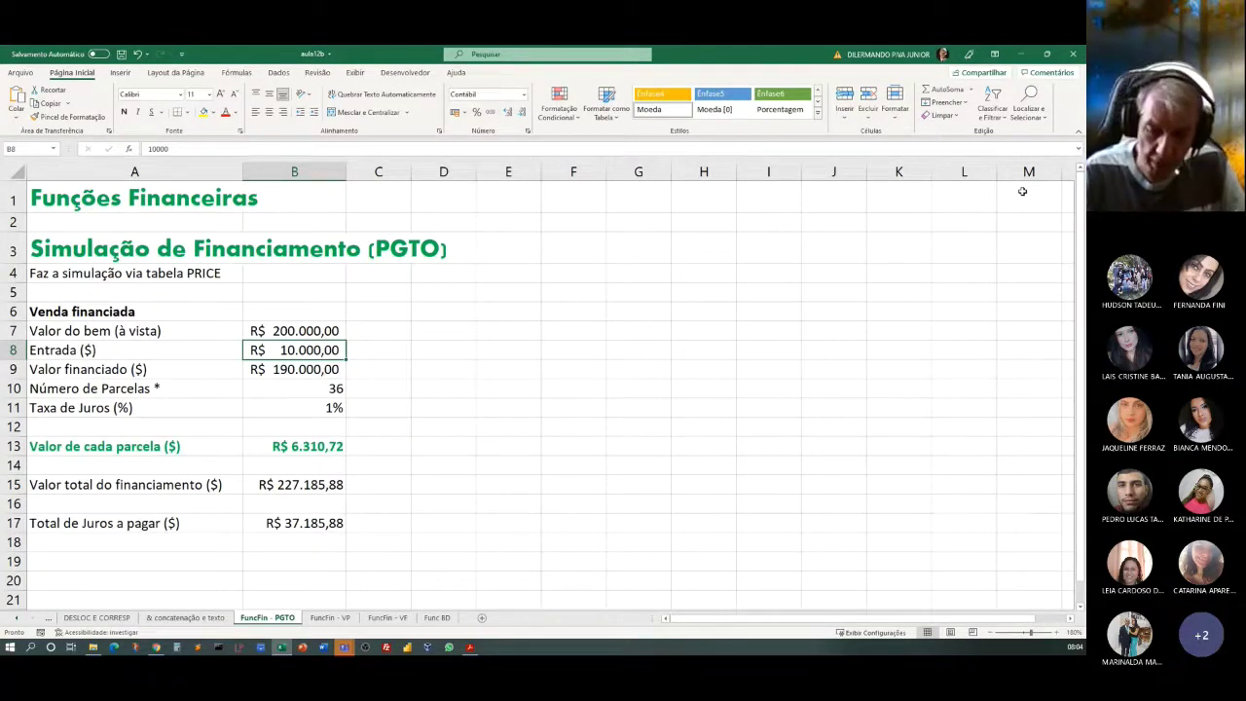
# Step: Calculate the down payment in B8 as 15% of the asset's price with =B7*15%
pyautogui.write('=')
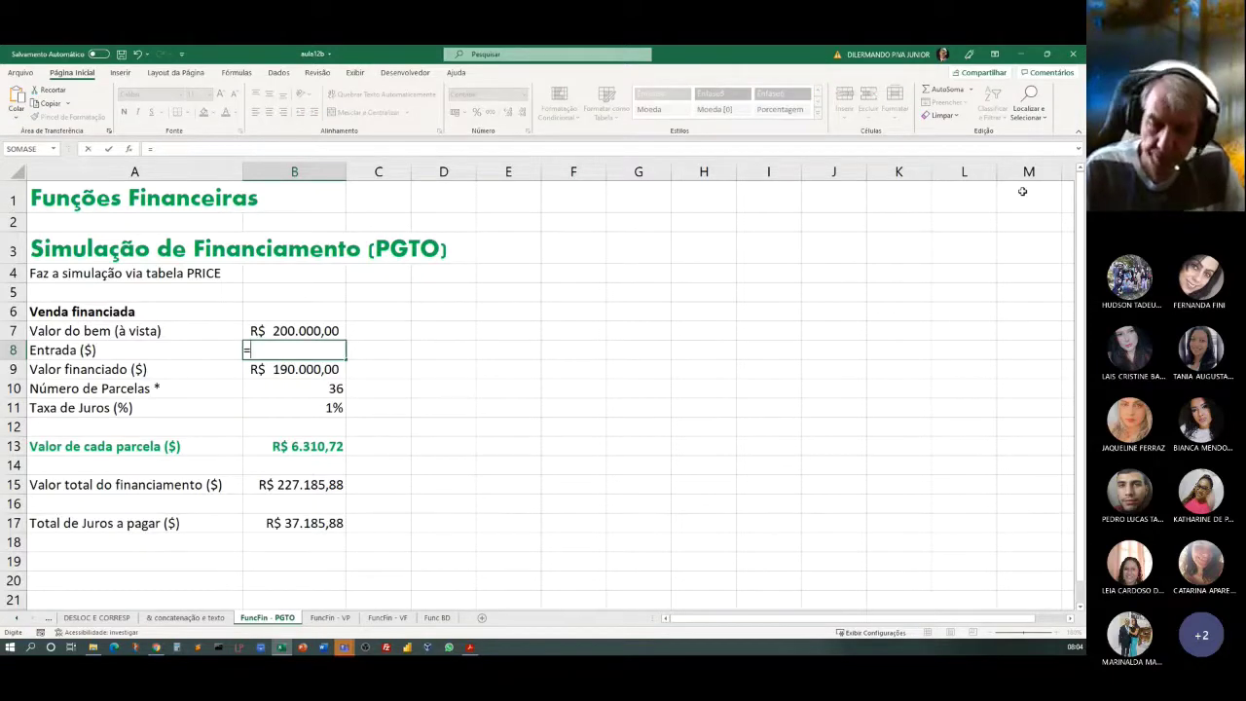
pyautogui.click(275, 329)
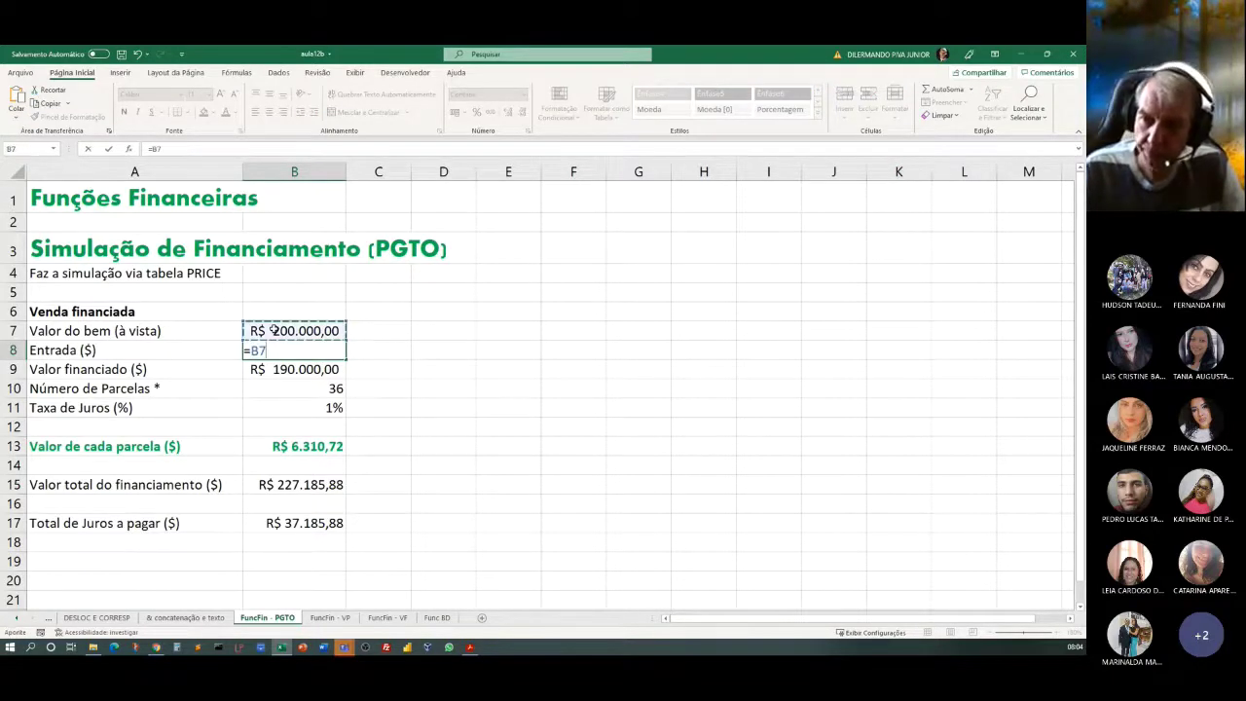
pyautogui.write('*')
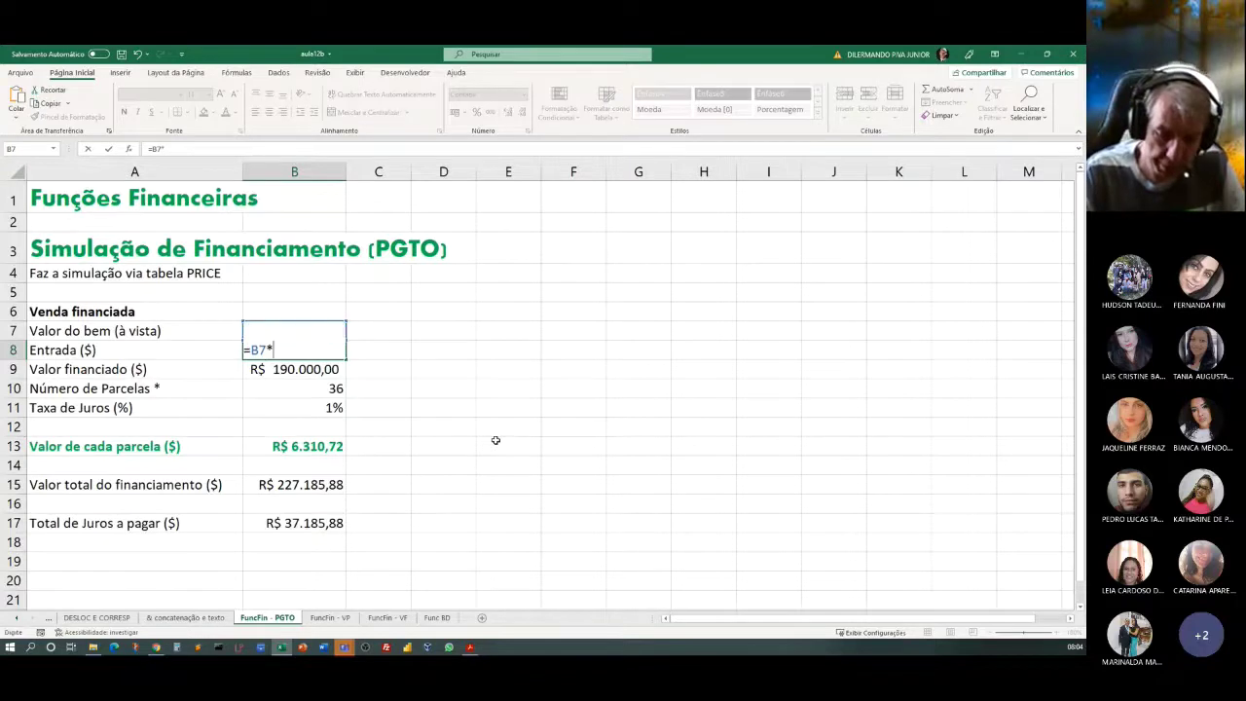
pyautogui.write('15%')
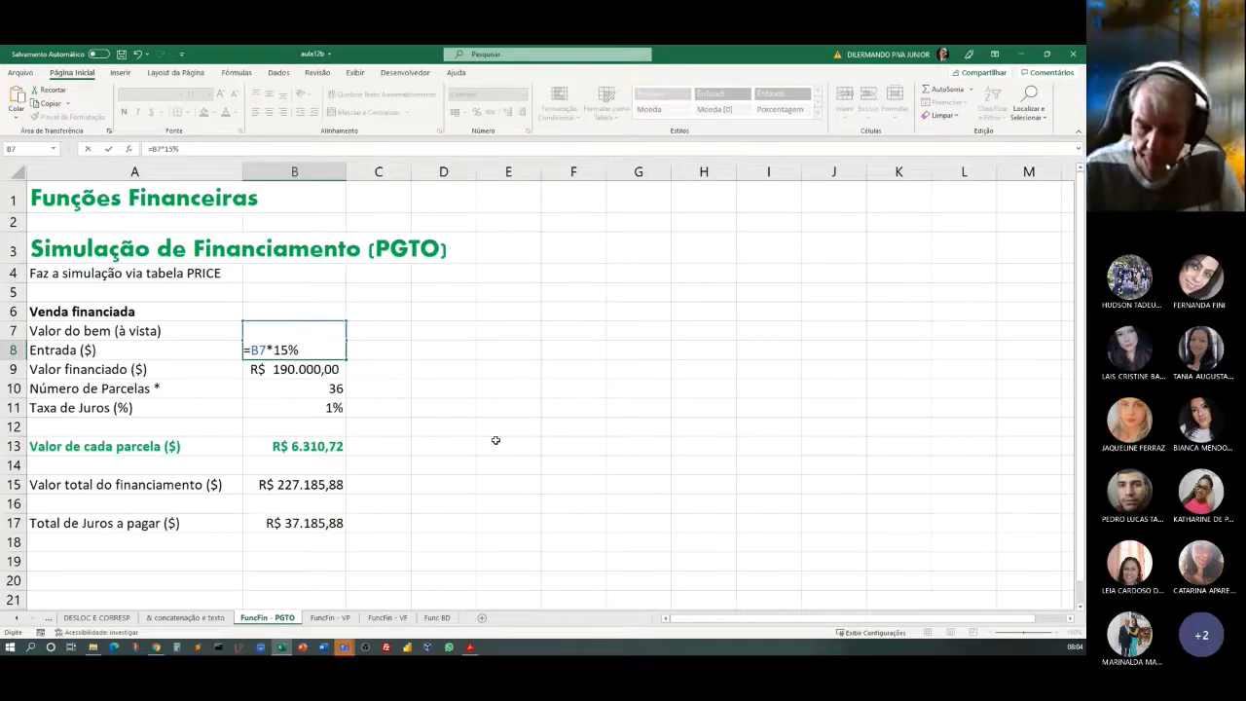
pyautogui.press('Return')
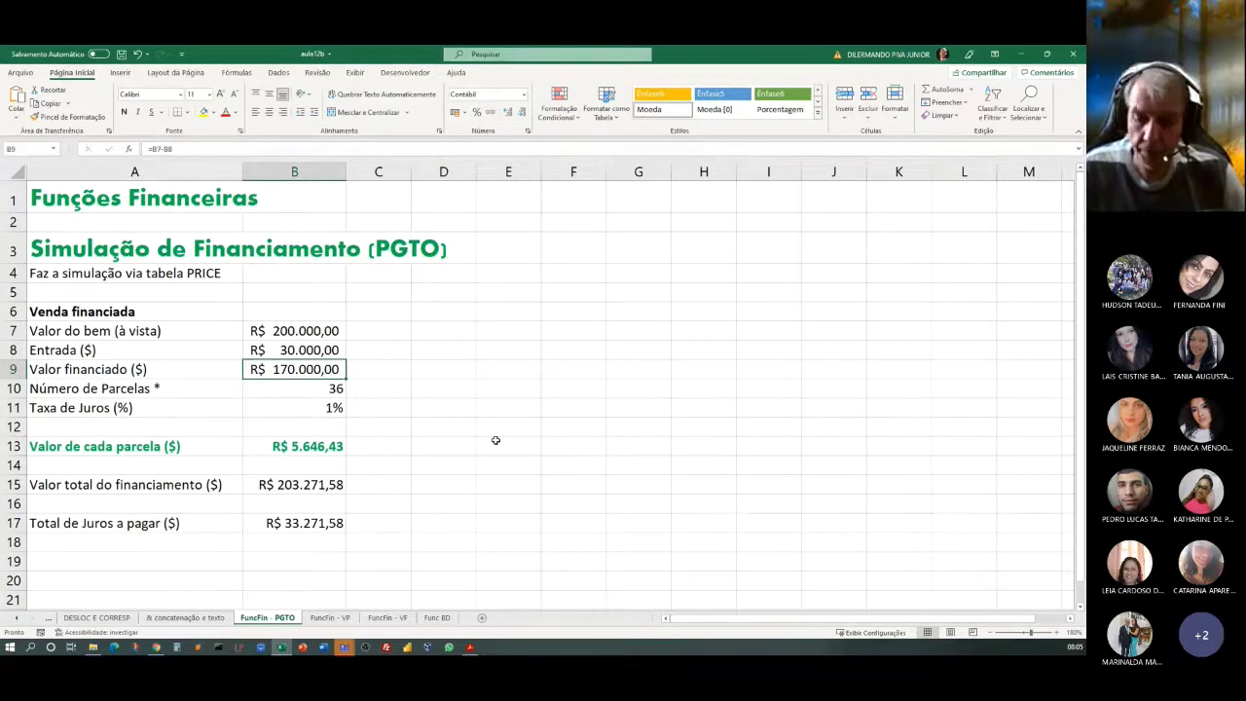
# Step: Set the number of installments in B10 to 120
pyautogui.click(314, 387)
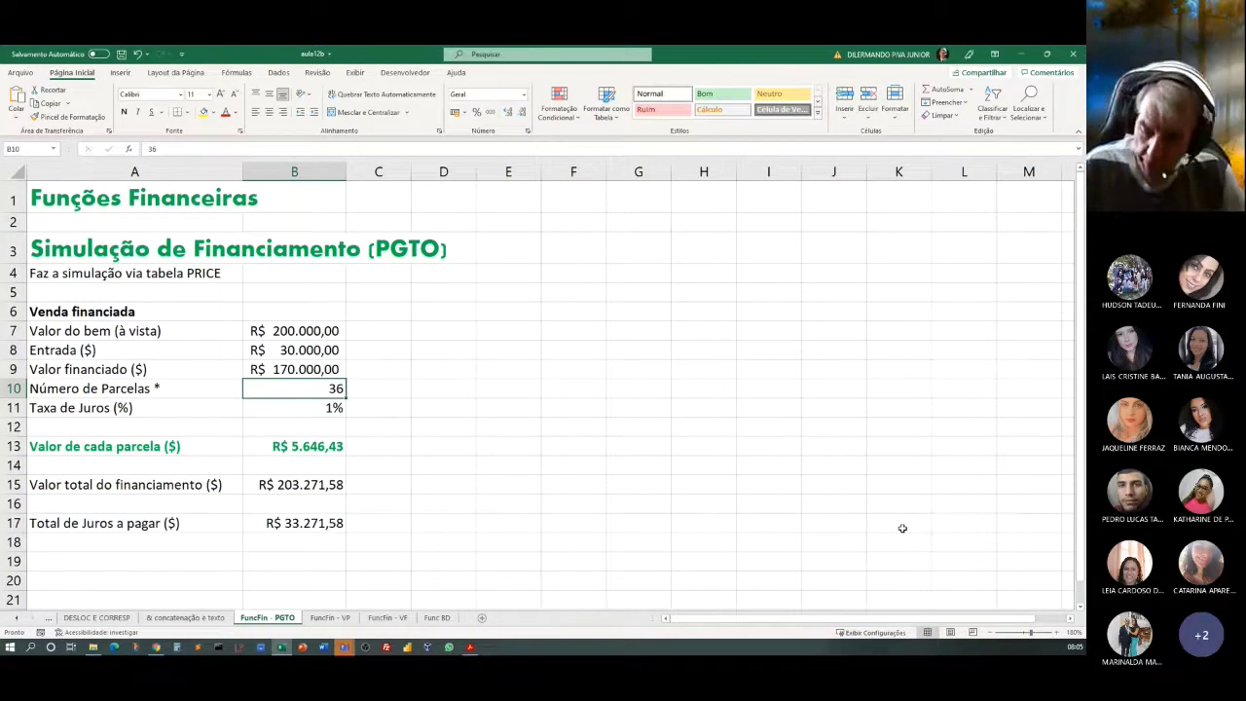
pyautogui.write('120')
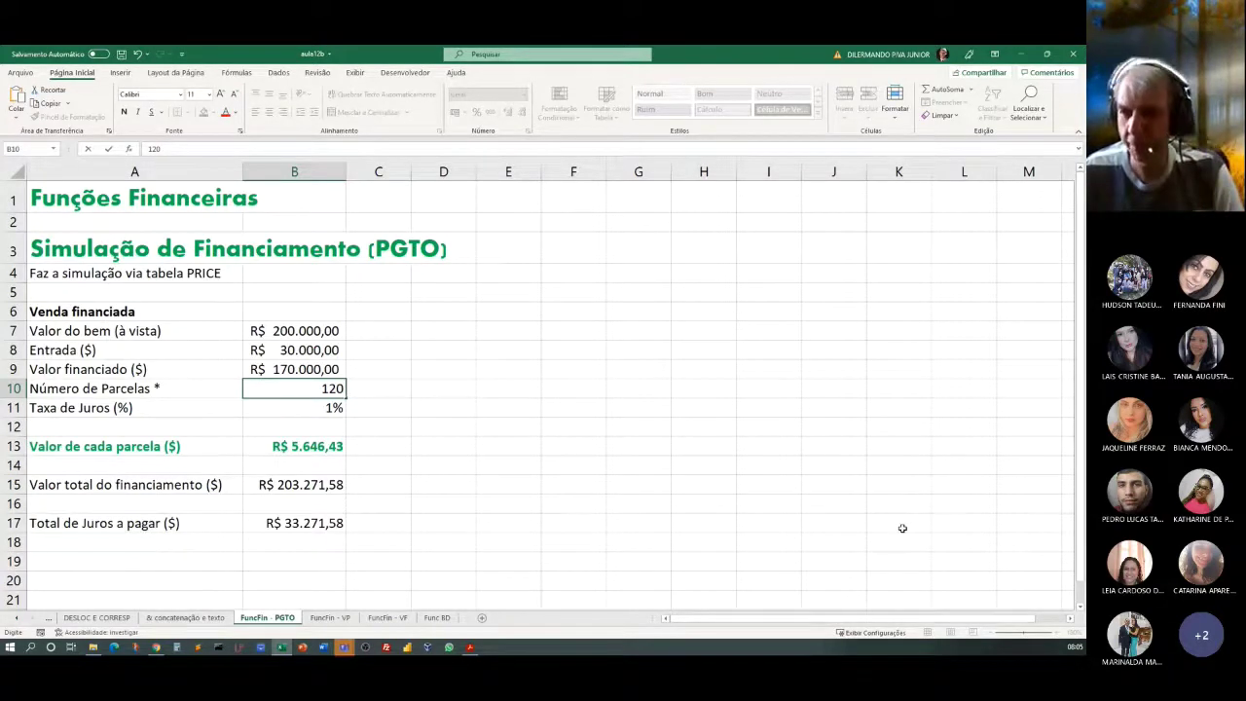
pyautogui.press('Return')
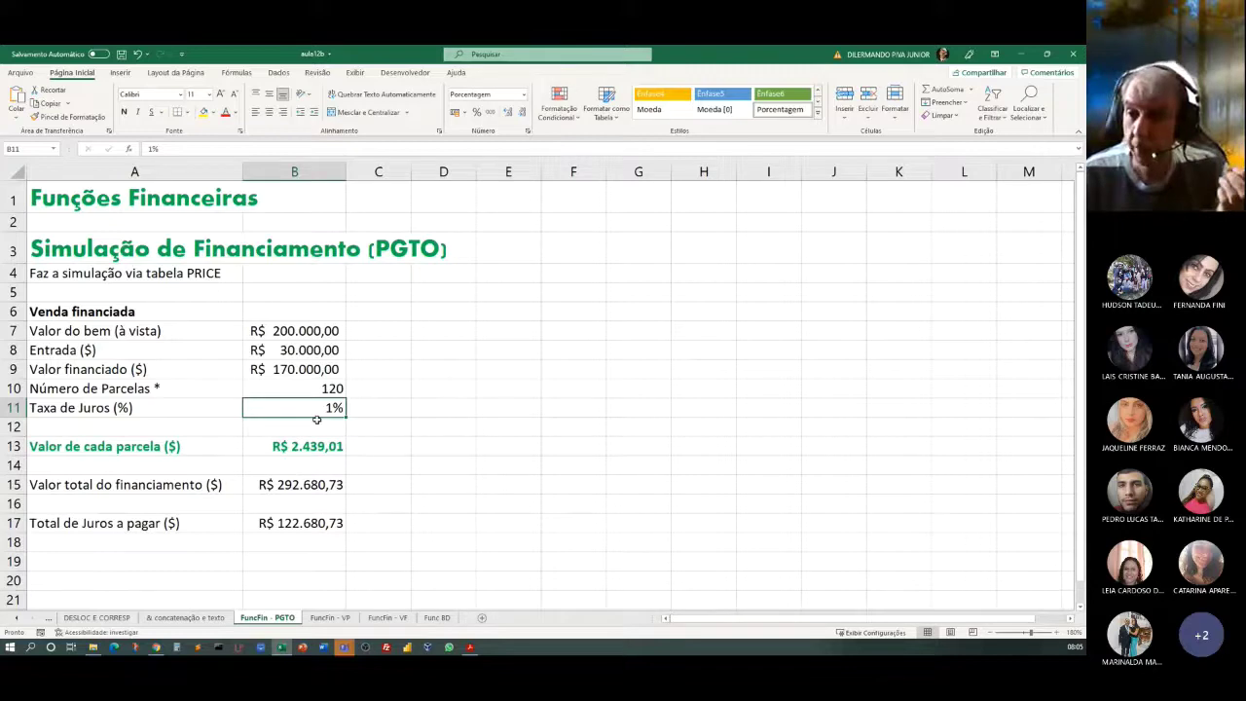
# Step: Enter the monthly interest rate in B11 as an 8% annual rate divided by months, using =8%/12
pyautogui.write('=')
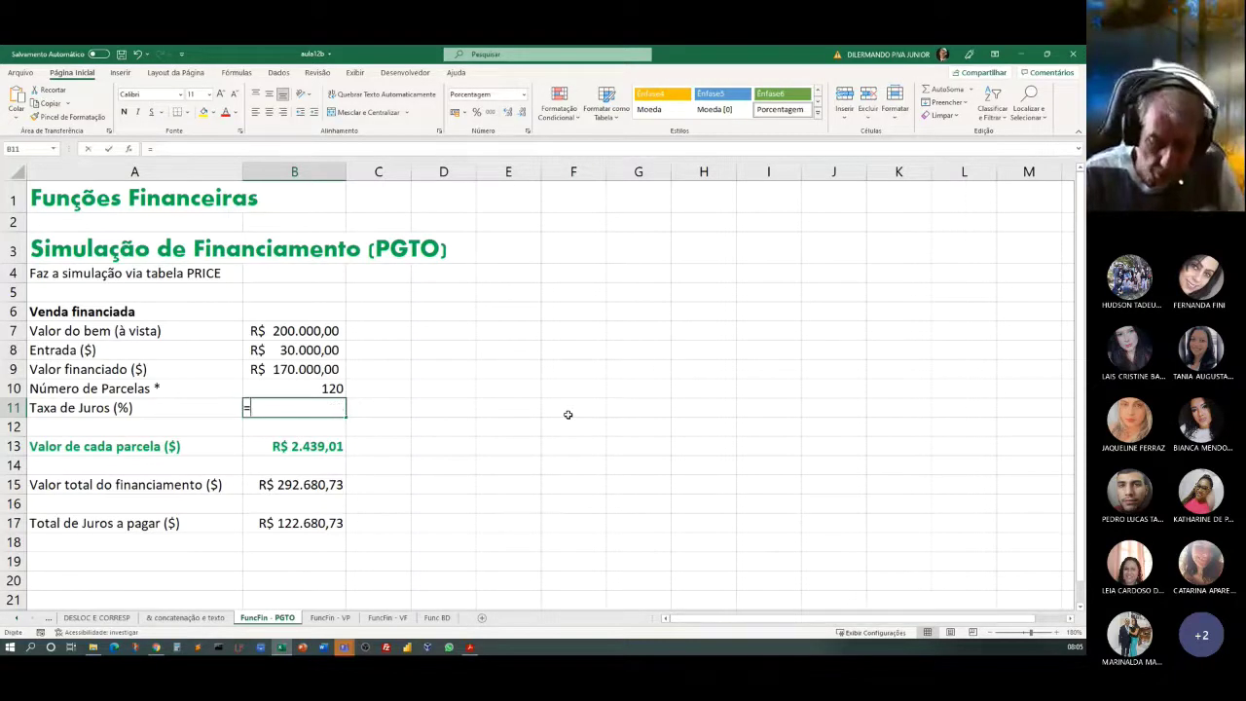
pyautogui.write('8')
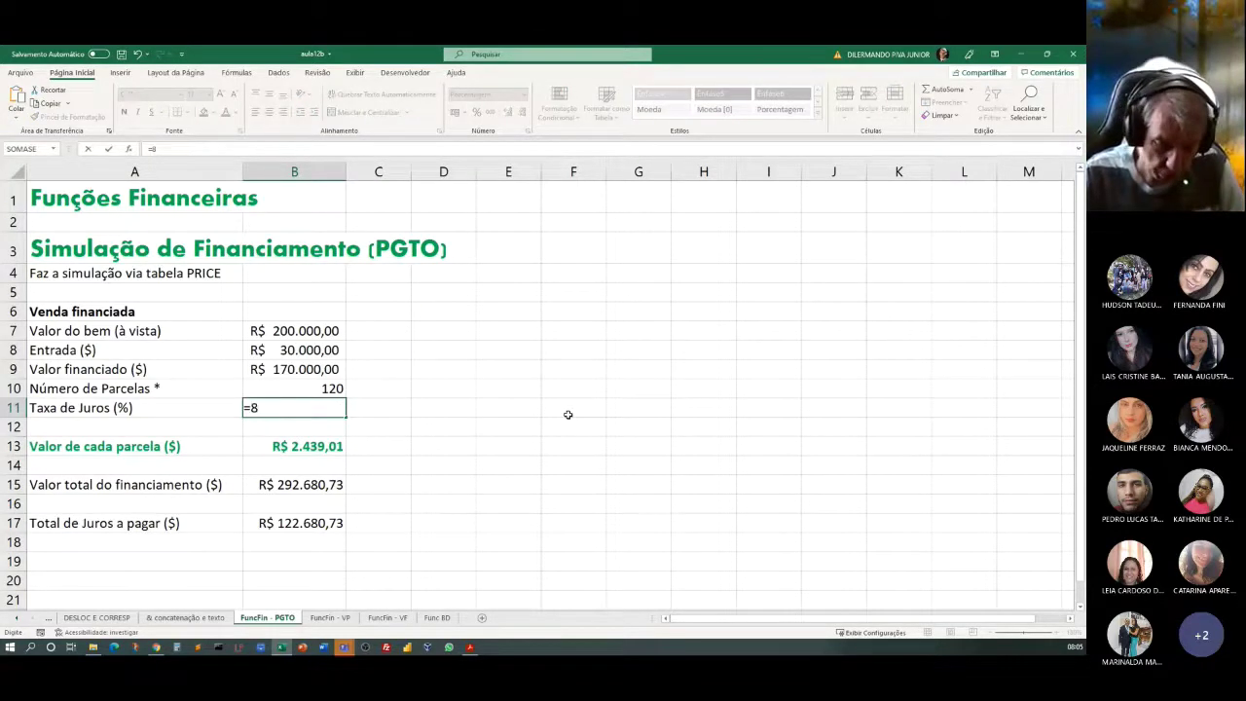
pyautogui.write('%')
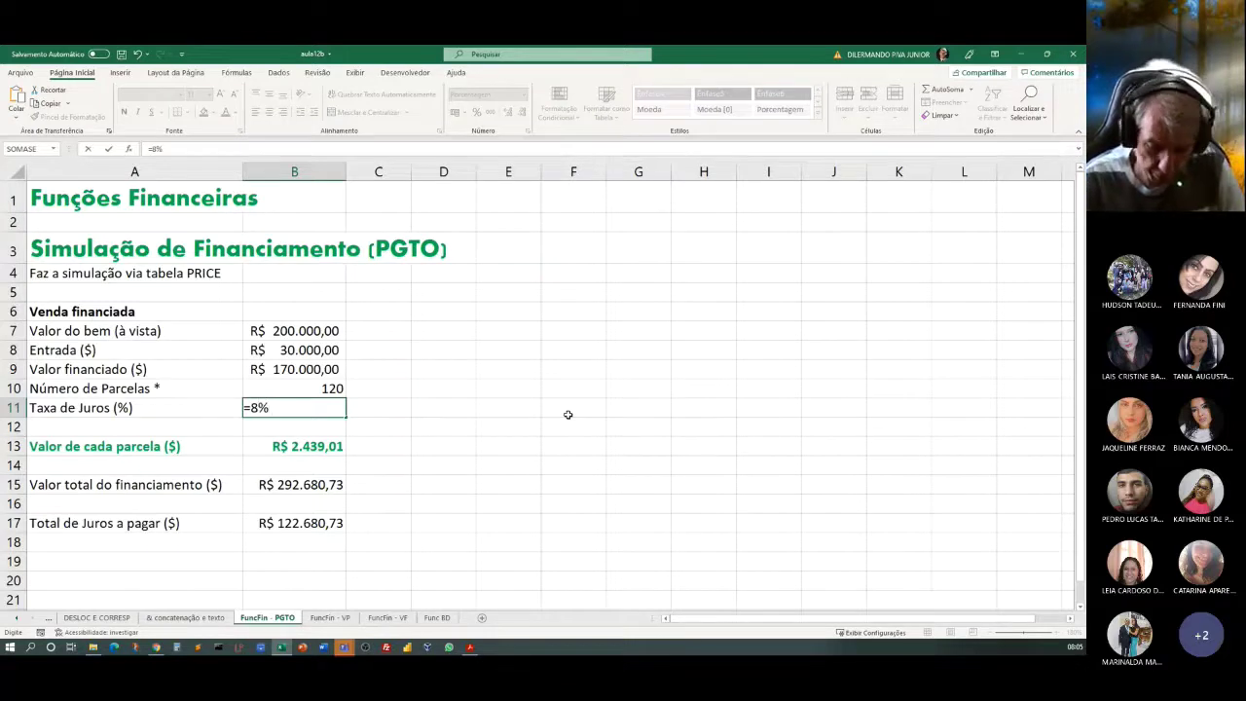
pyautogui.write('/12')
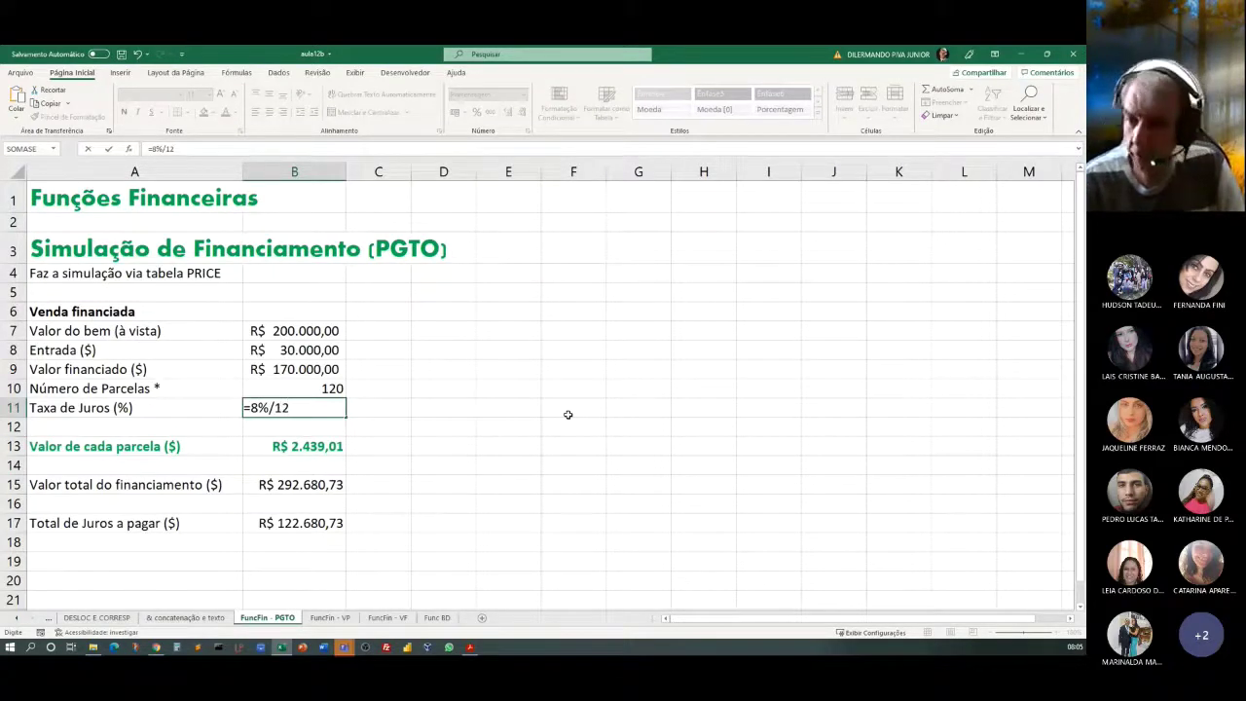
pyautogui.press('Return')
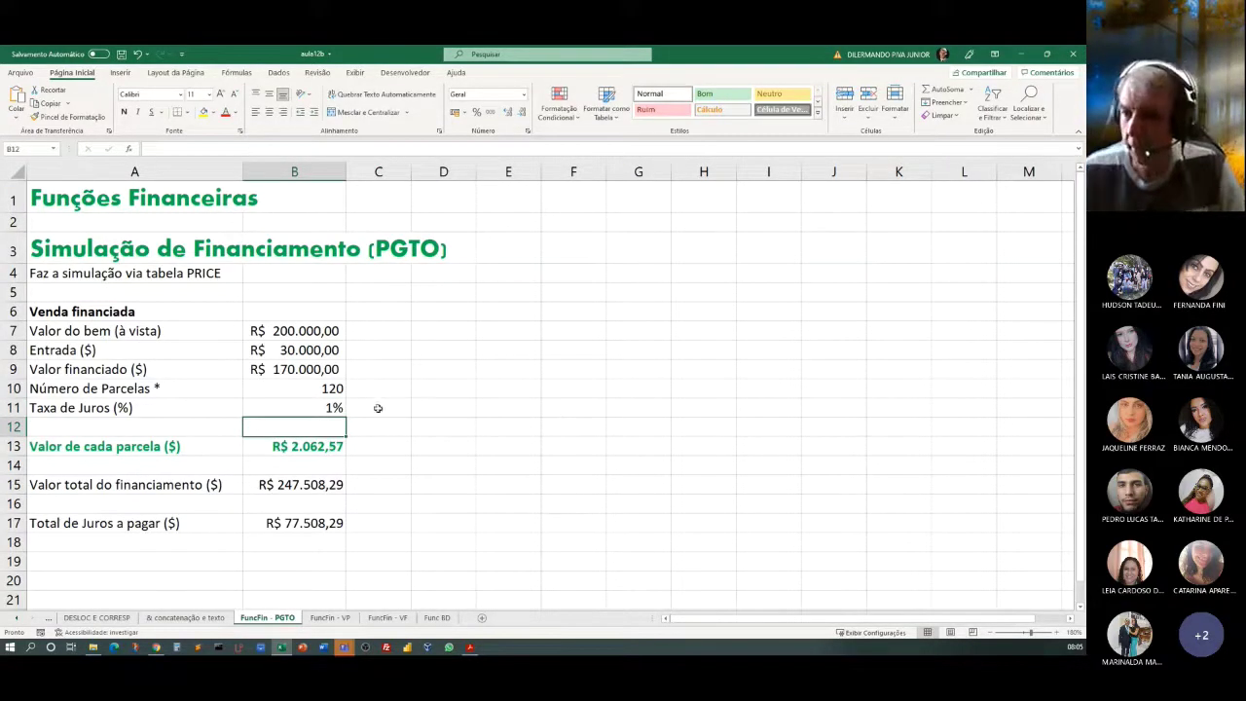
# Step: Show the interest rate percentage in B11 with three decimal places
pyautogui.click(311, 409)
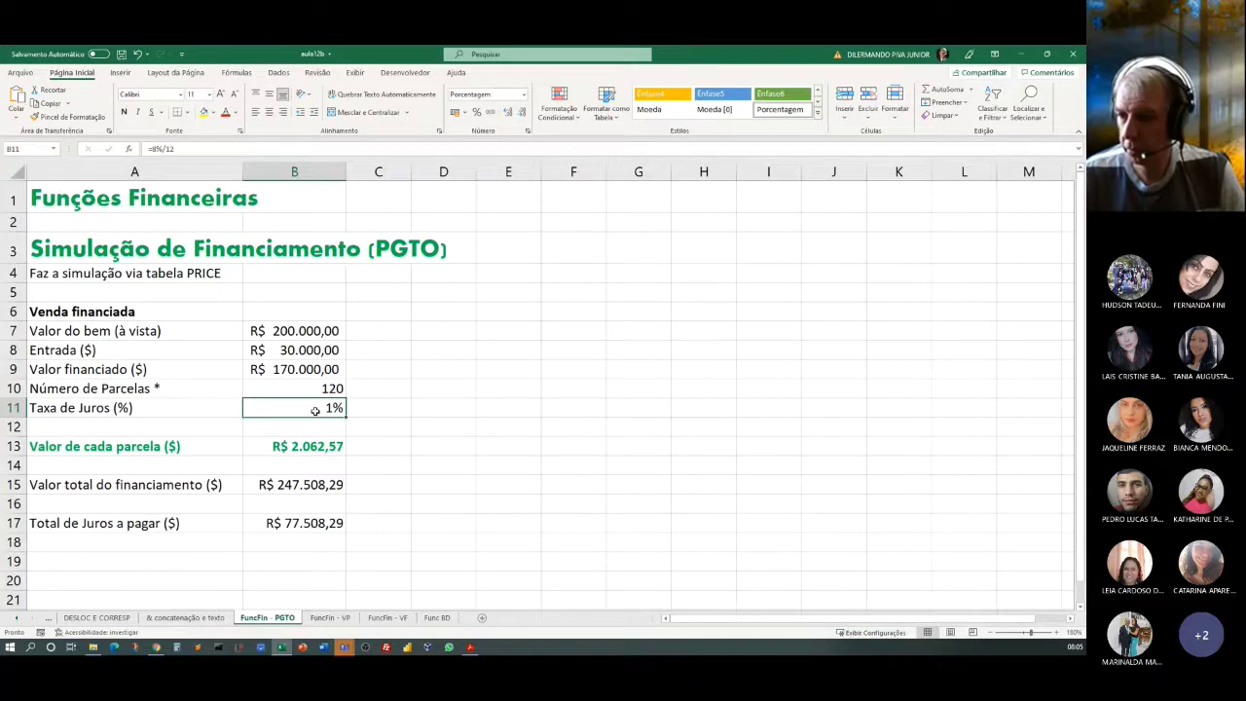
pyautogui.click(508, 114)
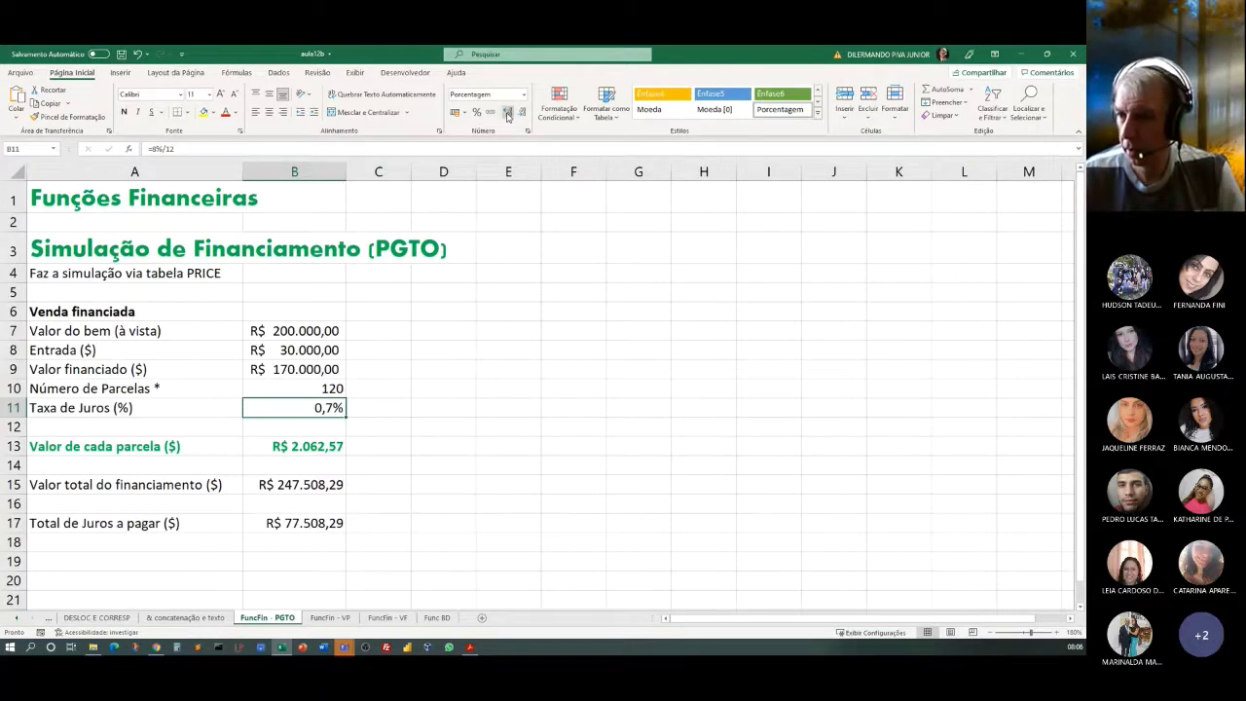
pyautogui.click(508, 114)
pyautogui.click(507, 114)
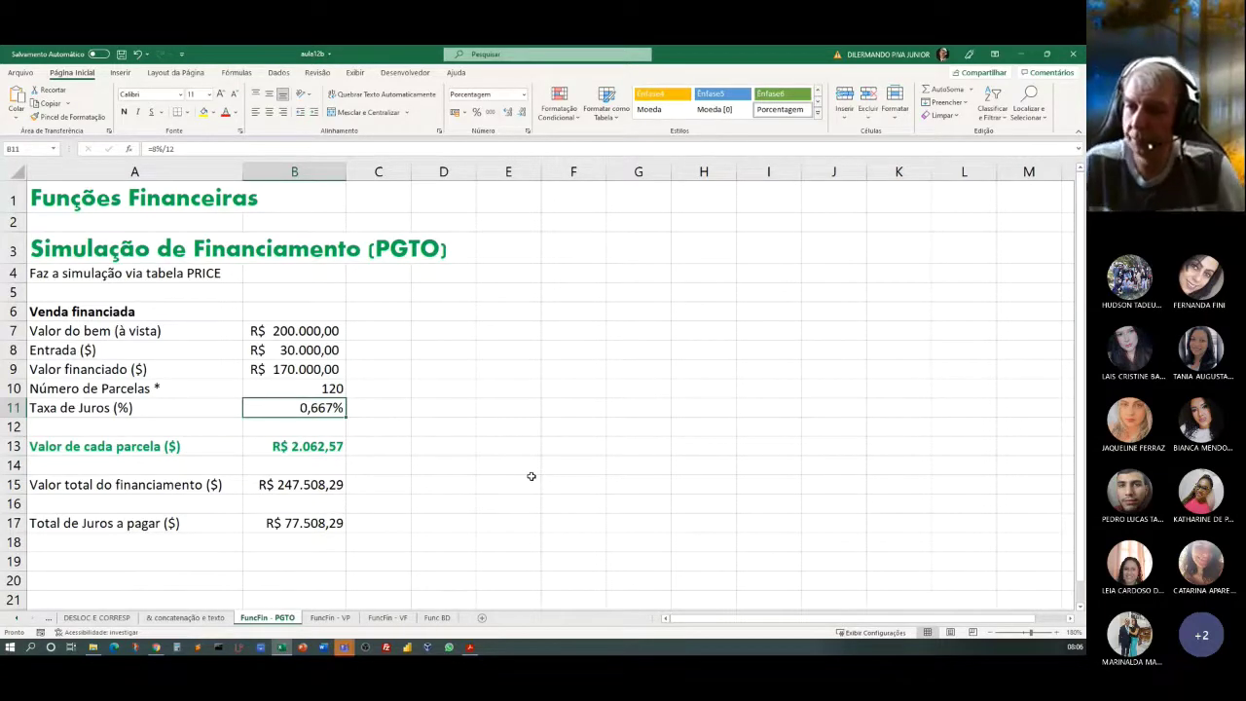
# Step: Set the number of installments in B10 to 360 to simulate a longer financing term
pyautogui.click(332, 387)
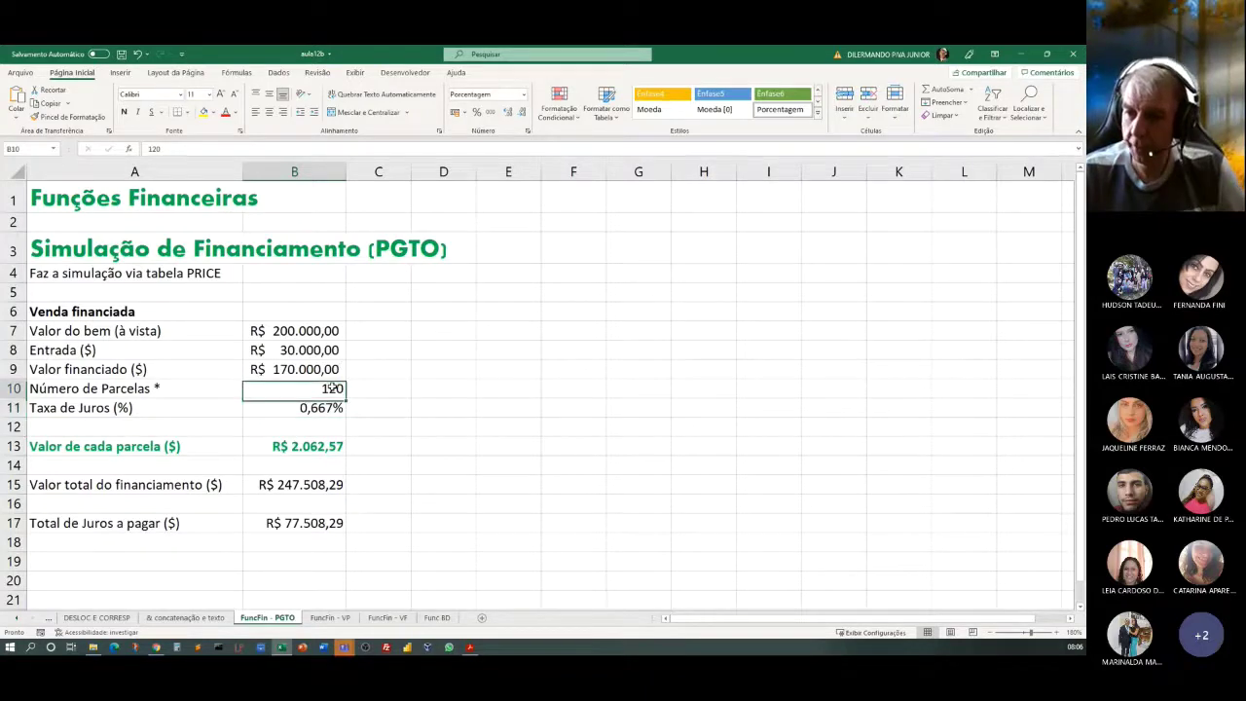
pyautogui.click(292, 446)
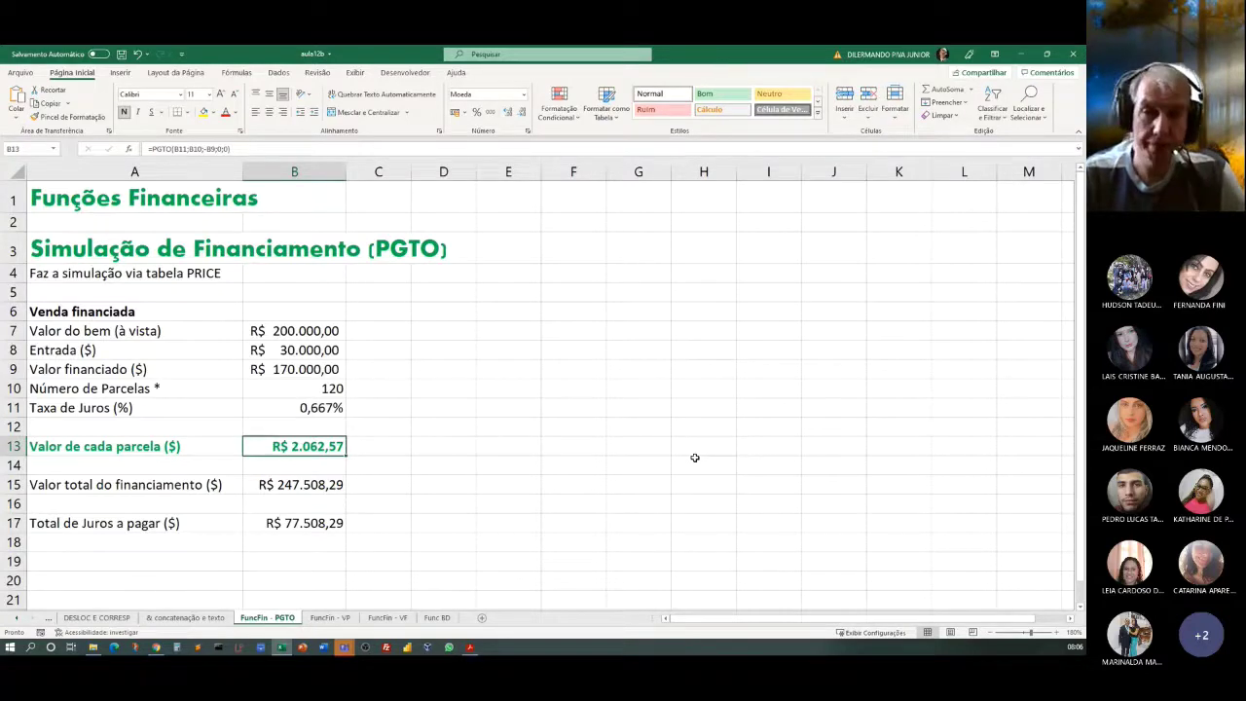
pyautogui.click(286, 389)
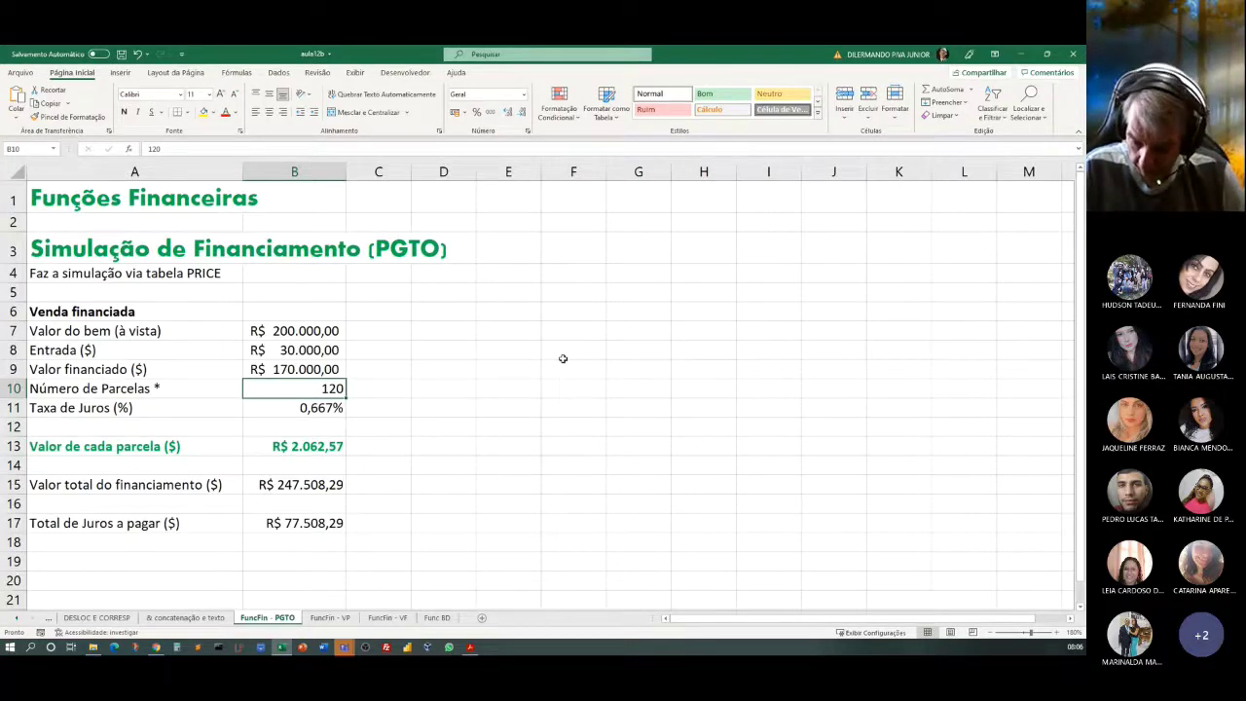
pyautogui.write('360')
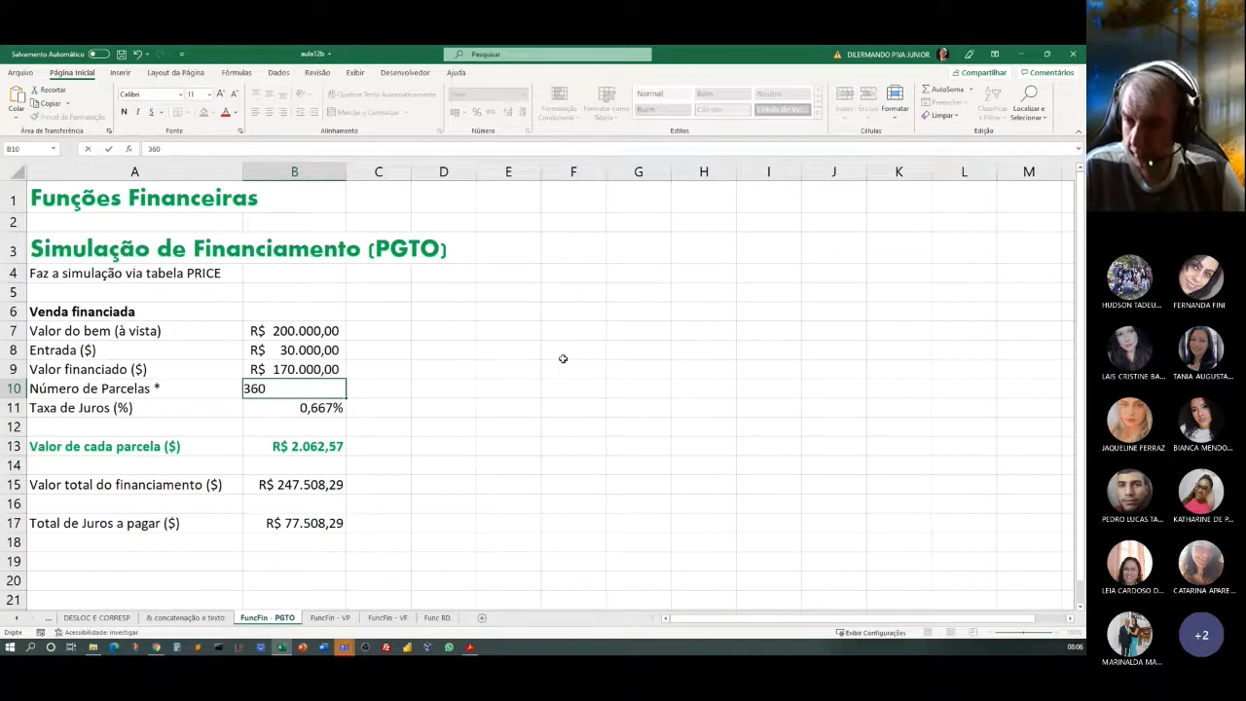
pyautogui.press('Return')
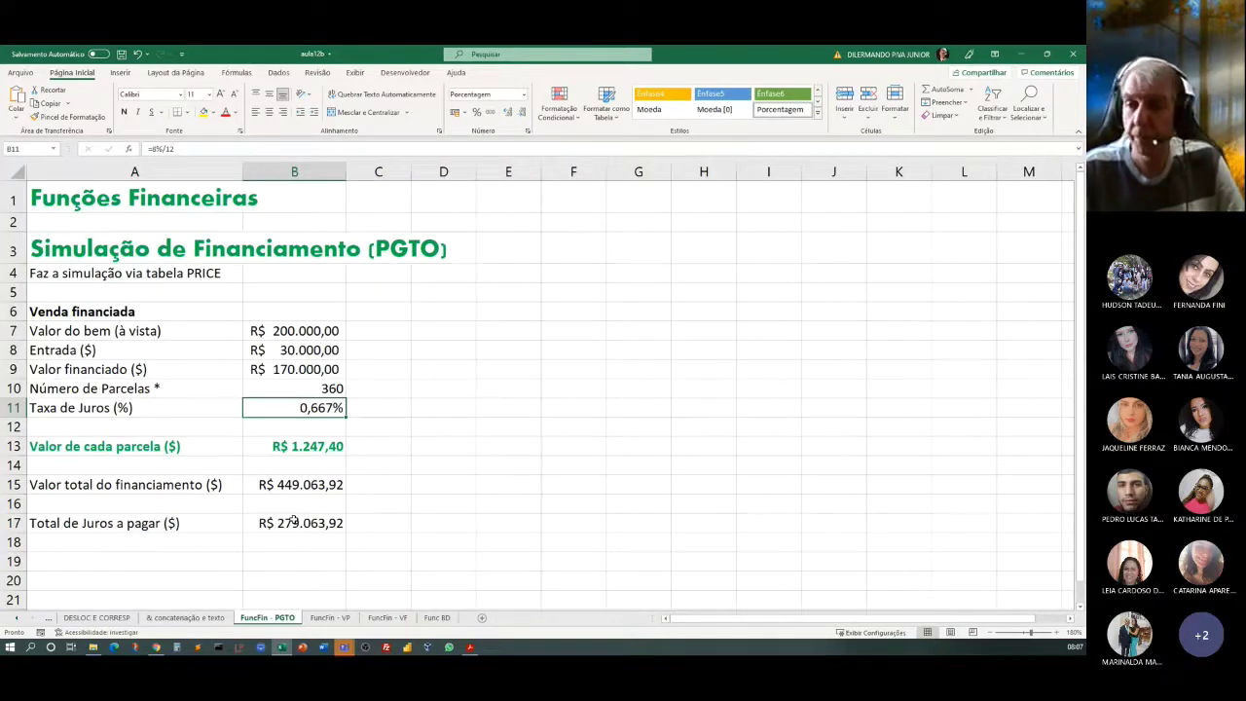
# Step: Examine the PGTO function name and its arguments in the B13 installment formula, leaving the formula as it is
pyautogui.click(406, 412)
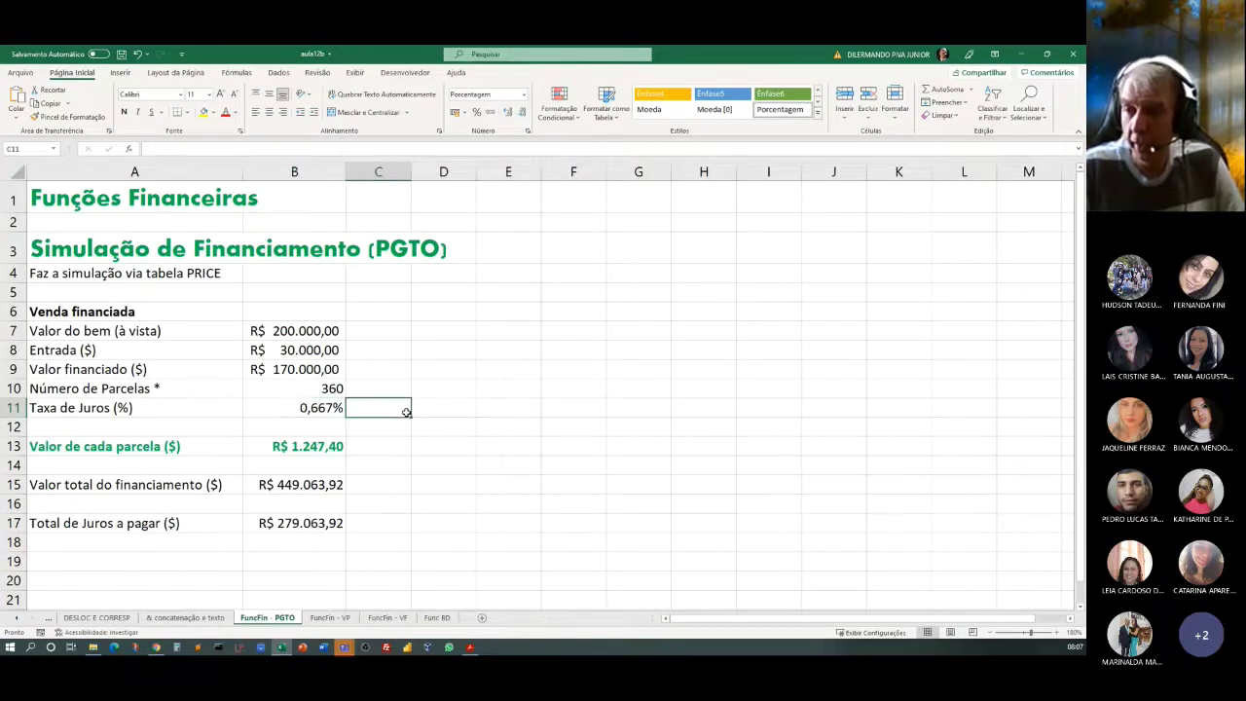
pyautogui.click(320, 443)
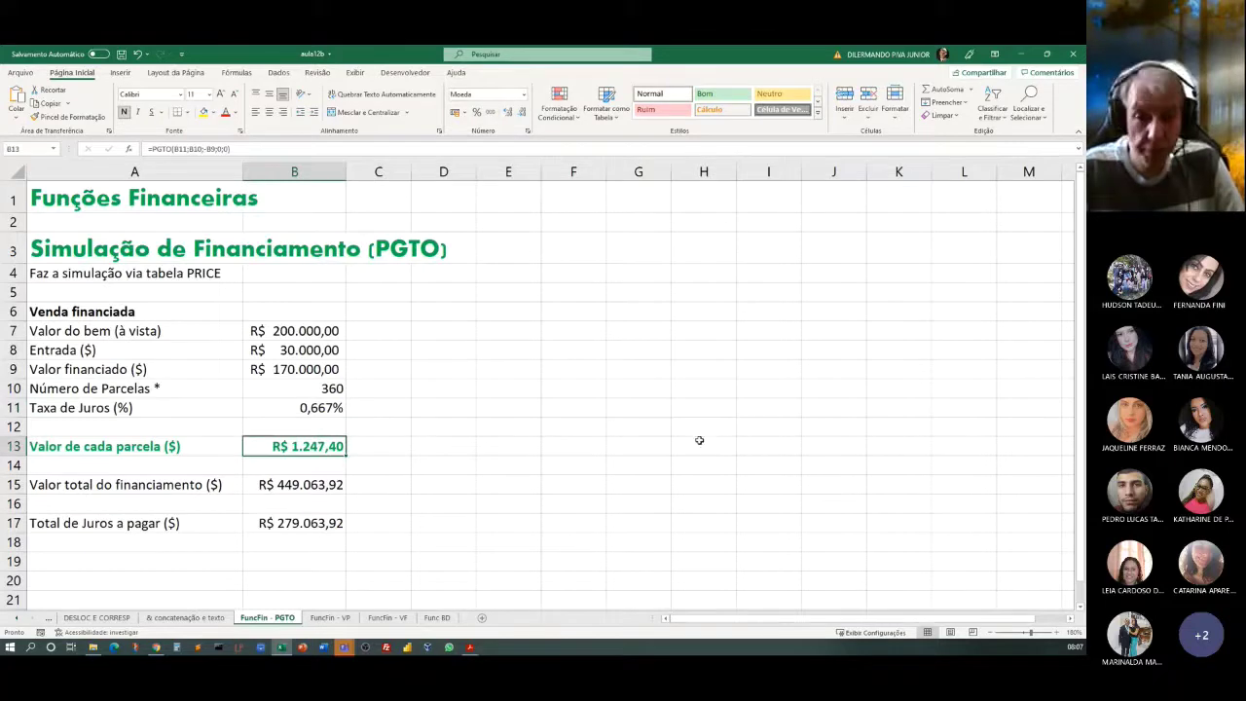
pyautogui.doubleClick(281, 443)
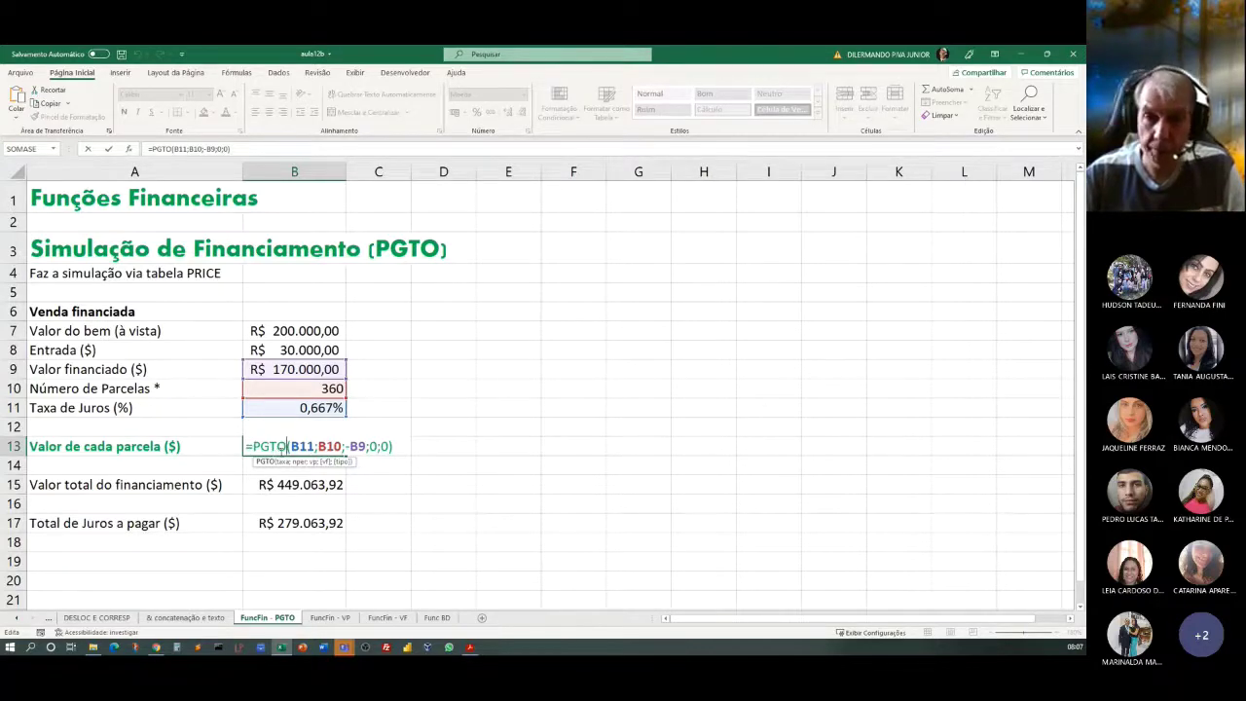
pyautogui.moveTo(253, 446); pyautogui.dragTo(287, 446)
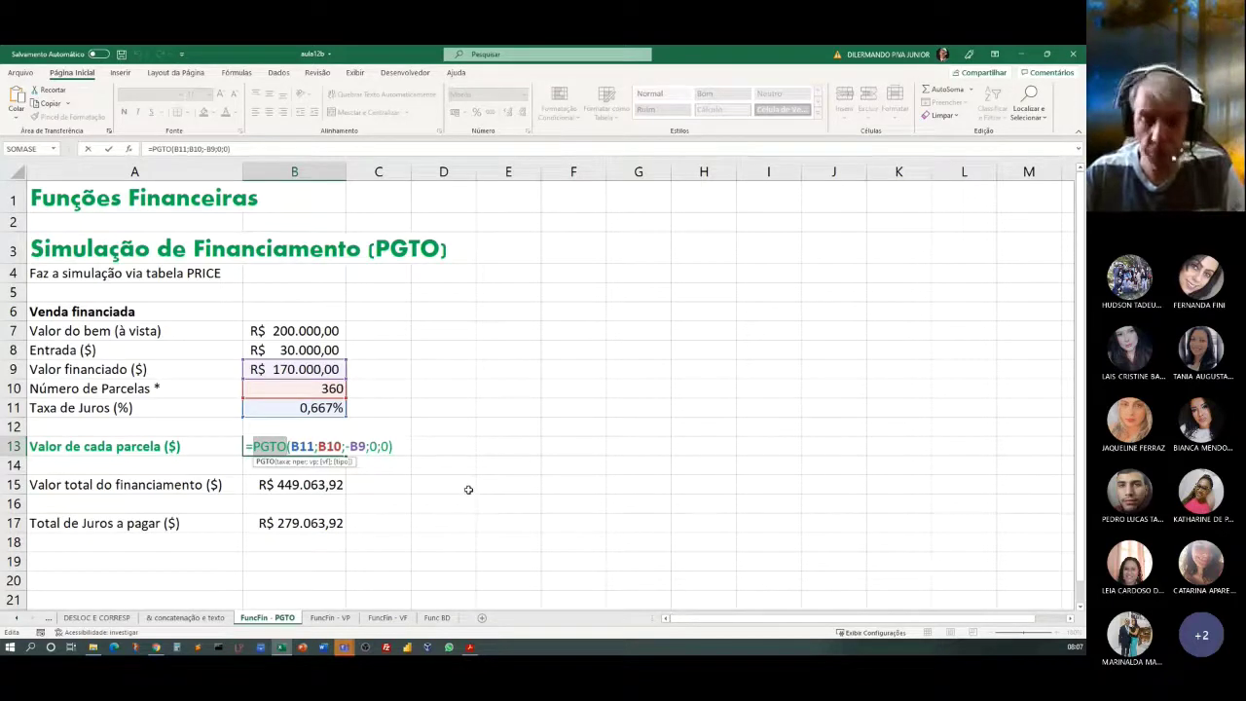
pyautogui.press('Escape')
# Step: Insert the TAXA function in D13 to calculate the financing's interest rate, as =TAXA(B10;-1500;B9;B15;0;0)
pyautogui.click(440, 448)
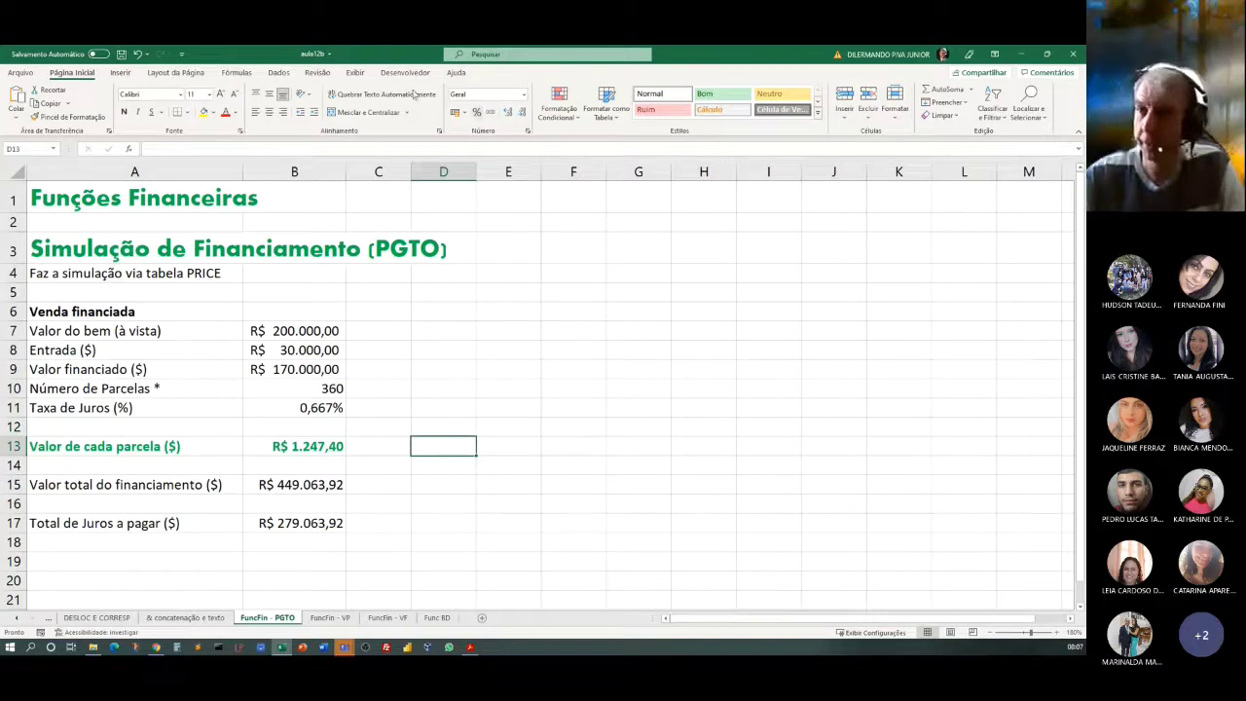
pyautogui.click(243, 74)
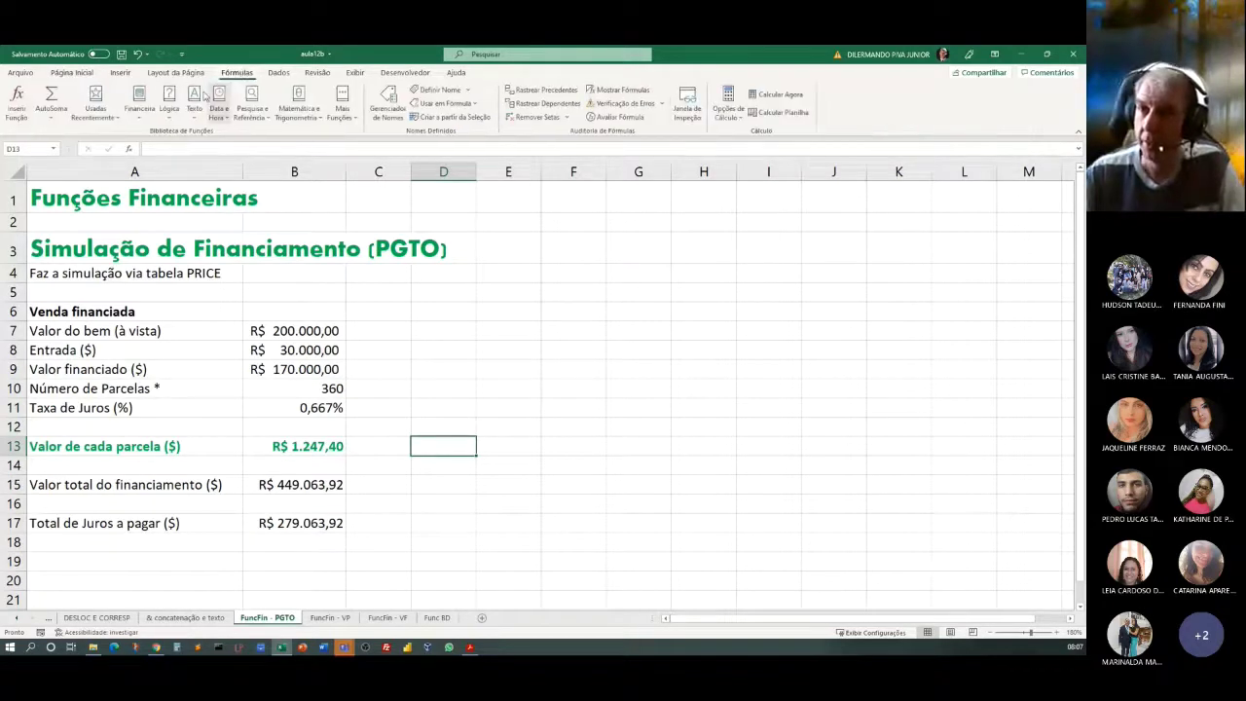
pyautogui.click(139, 102)
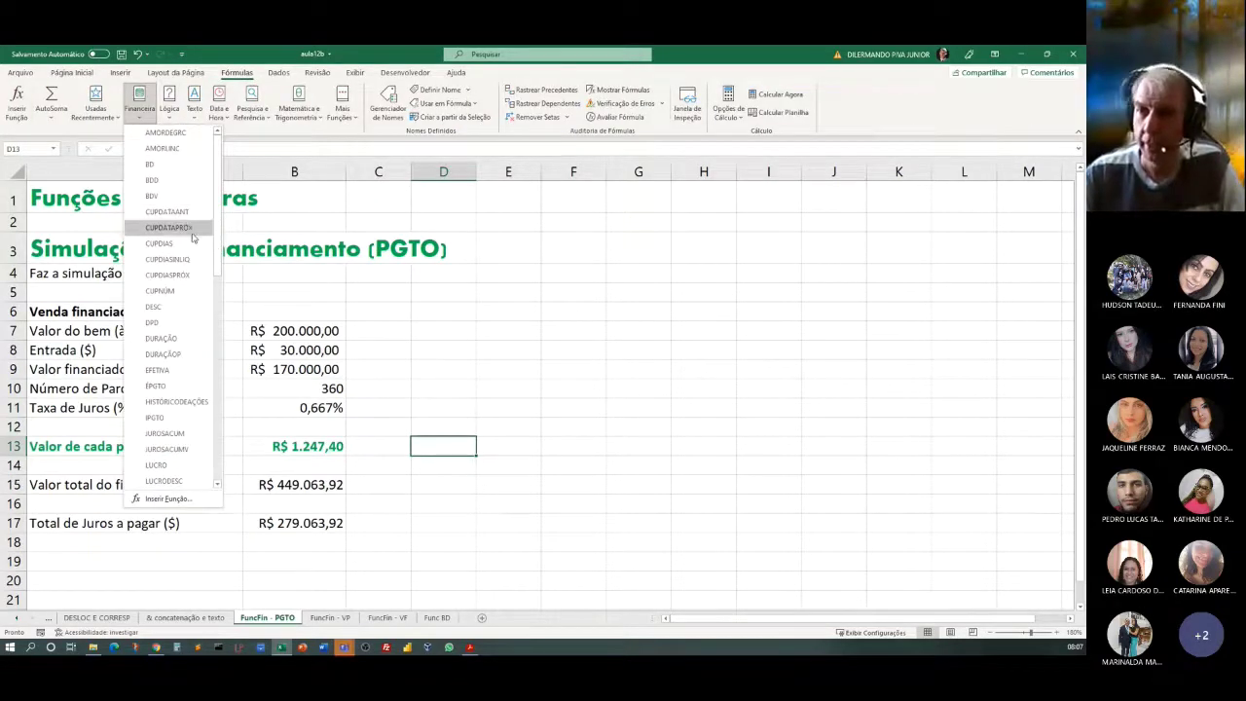
pyautogui.scroll(-4, 198, 291)
pyautogui.scroll(-6, 199, 290)
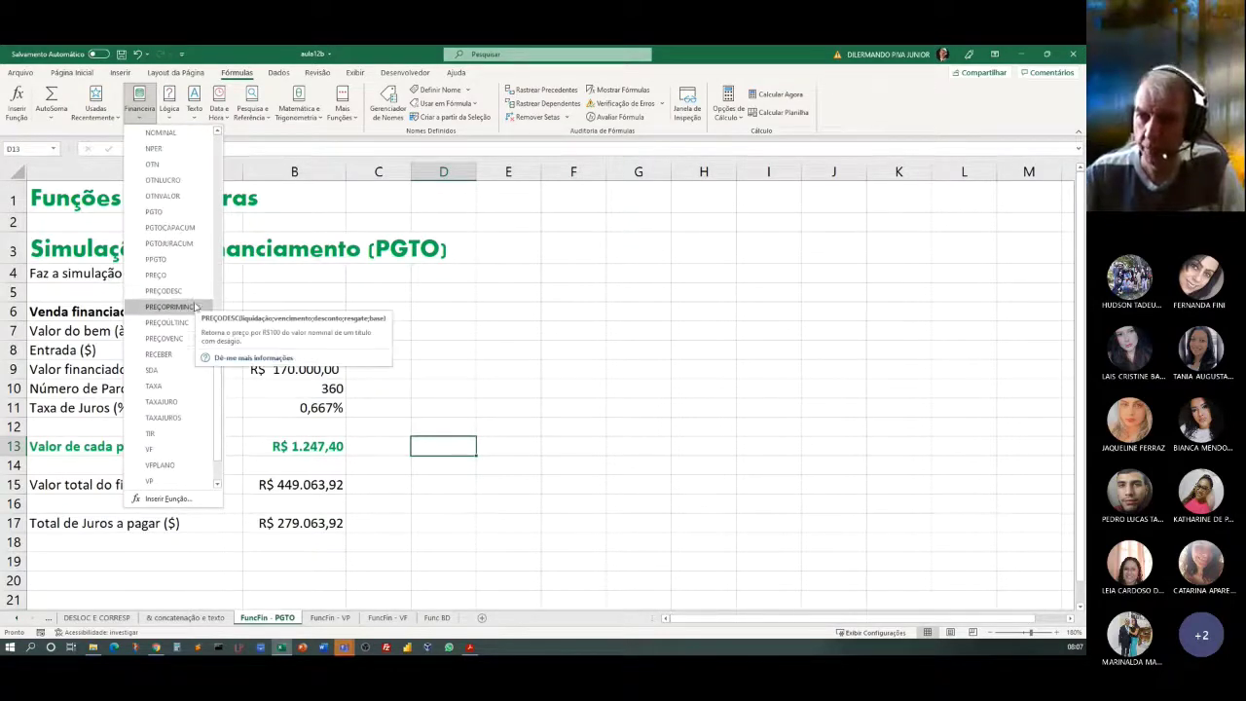
pyautogui.click(166, 386)
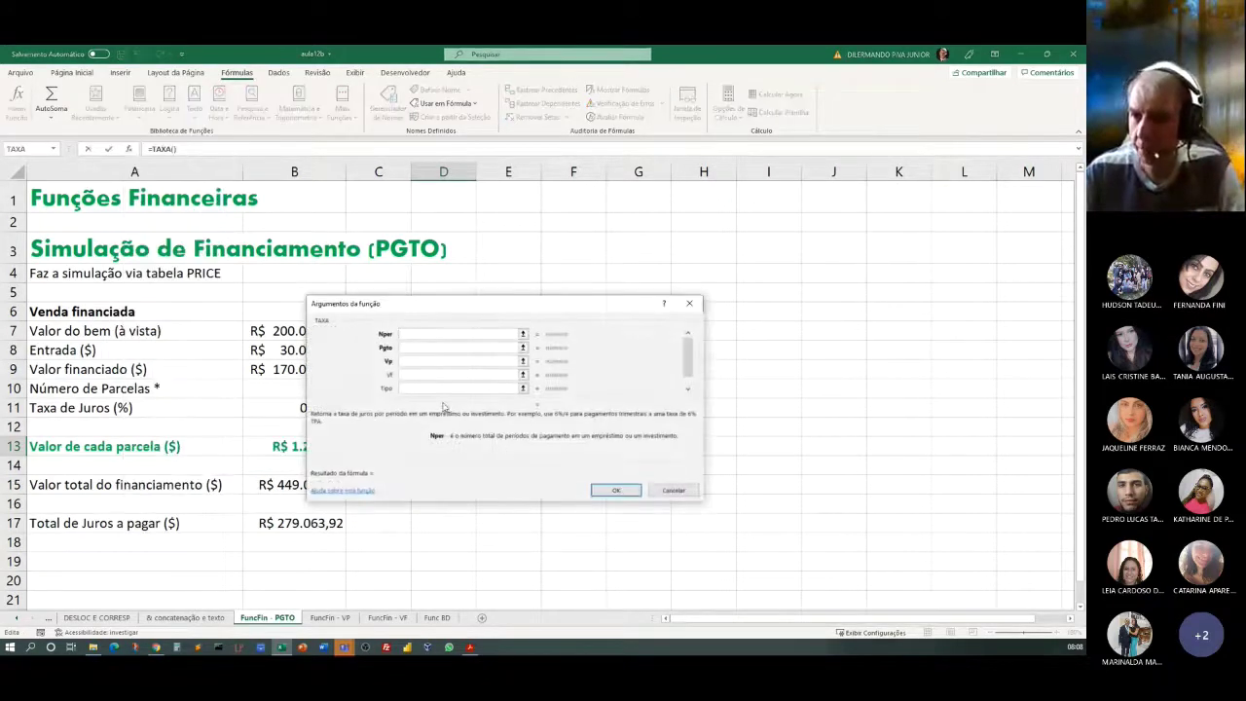
pyautogui.moveTo(417, 313); pyautogui.dragTo(449, 211)
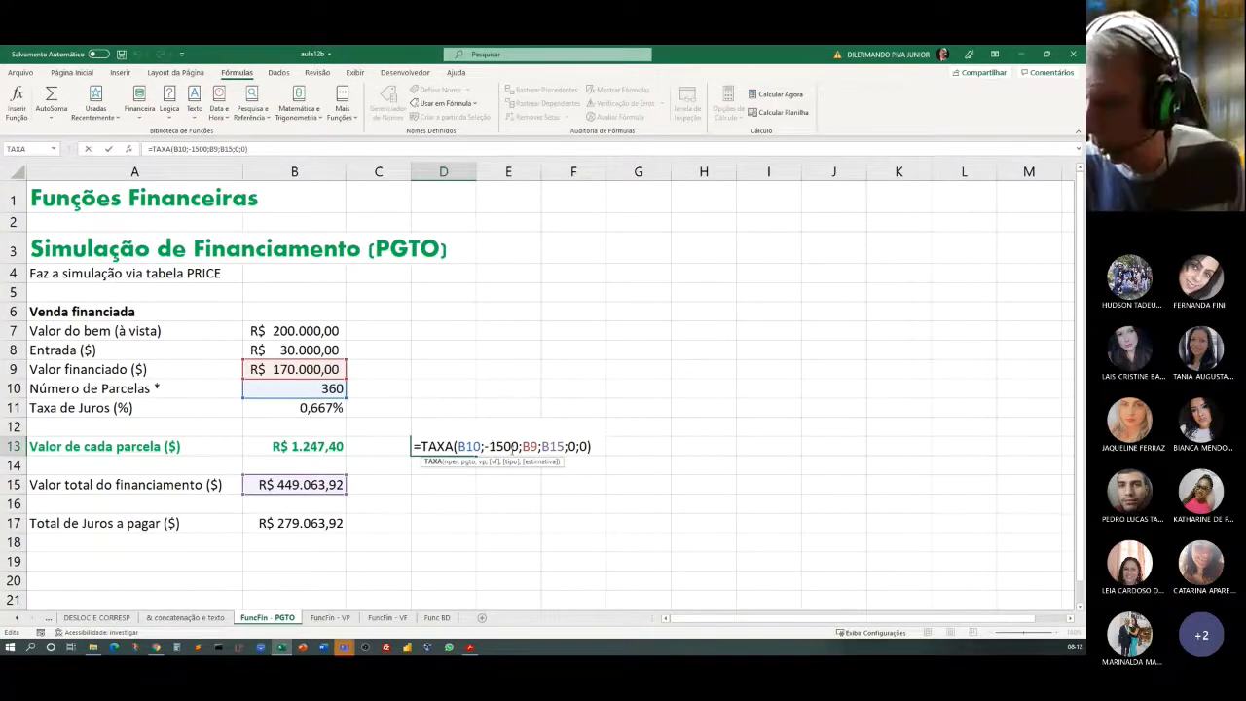
pyautogui.press('Return')
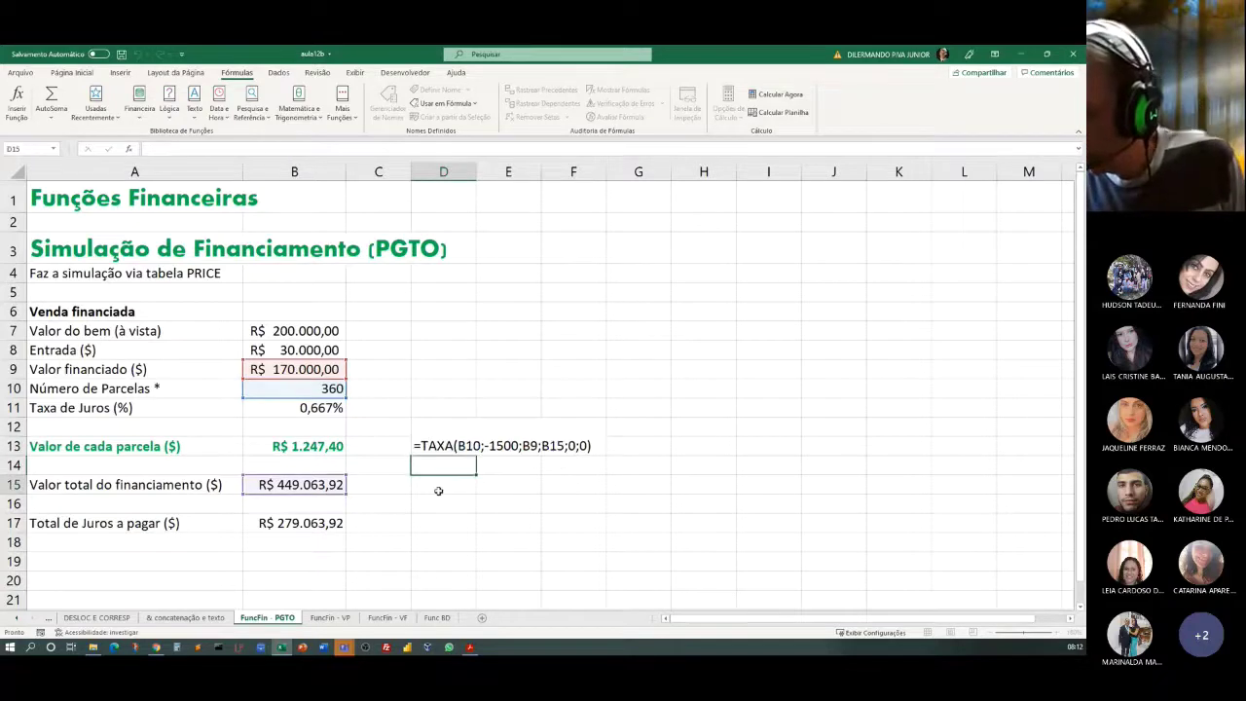
# Step: Show the D13 interest rate percentage with three decimal places and widen column D slightly
pyautogui.click(433, 444)
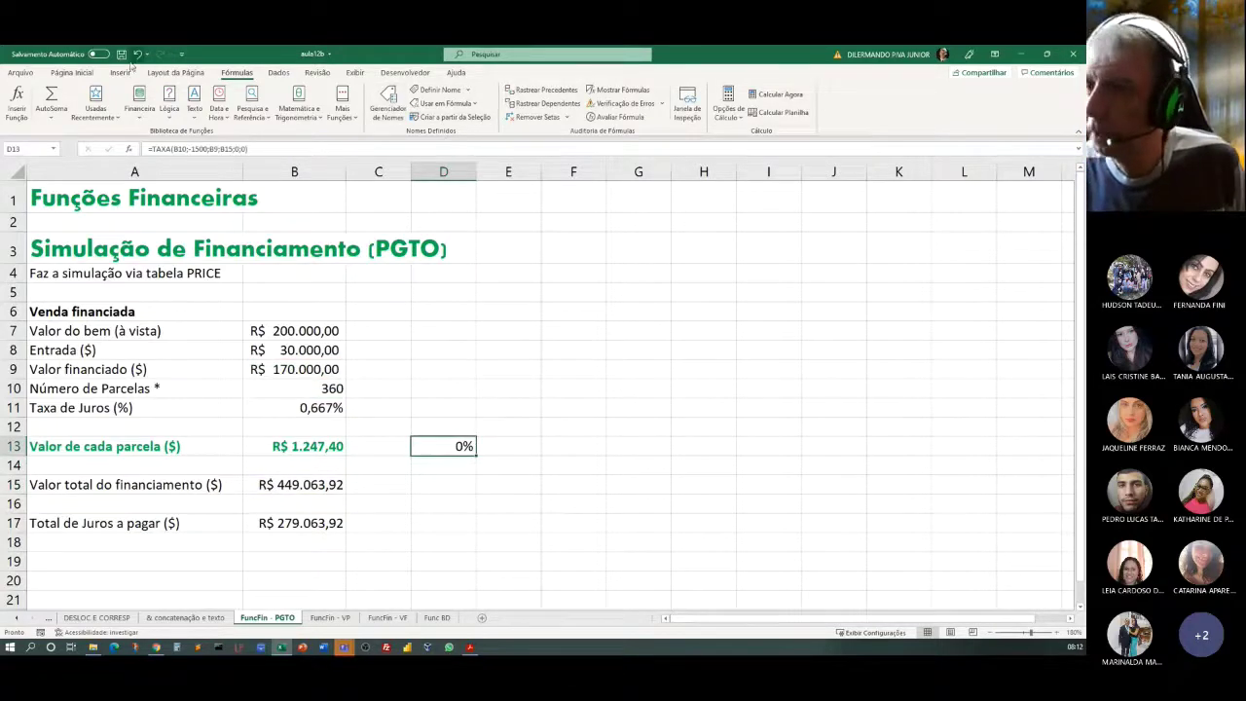
pyautogui.click(71, 72)
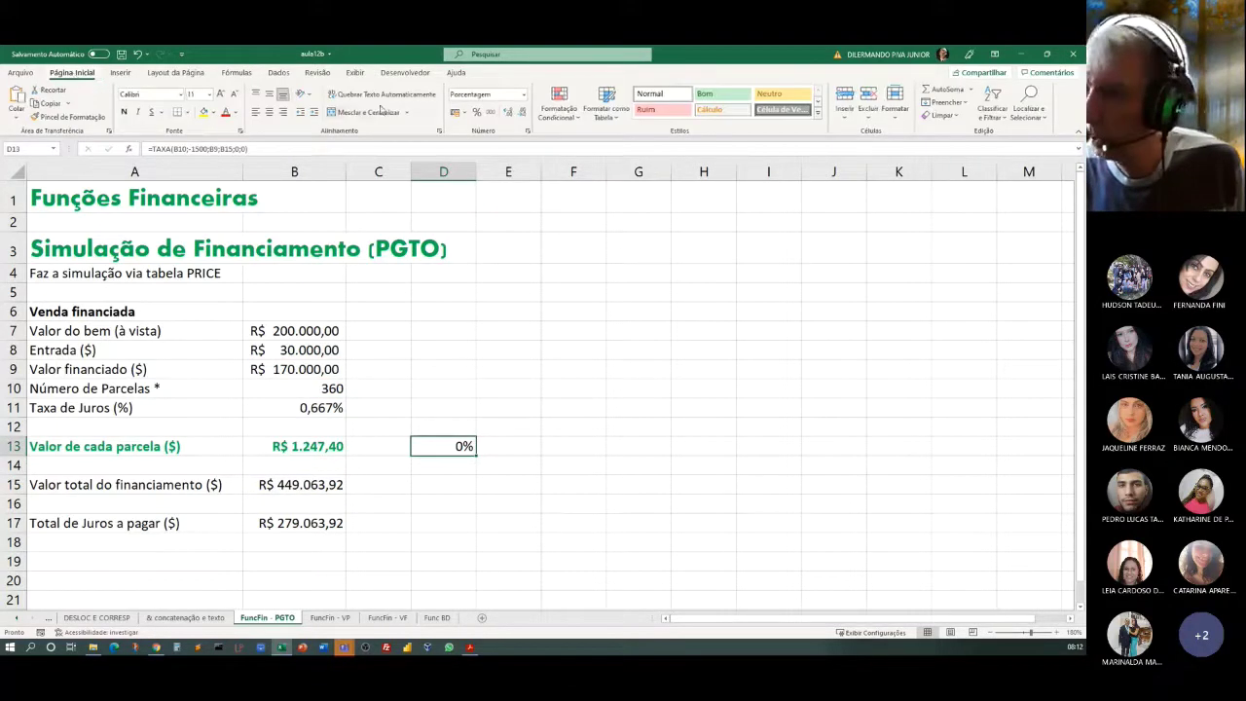
pyautogui.click(508, 112)
pyautogui.click(507, 112)
pyautogui.click(507, 112)
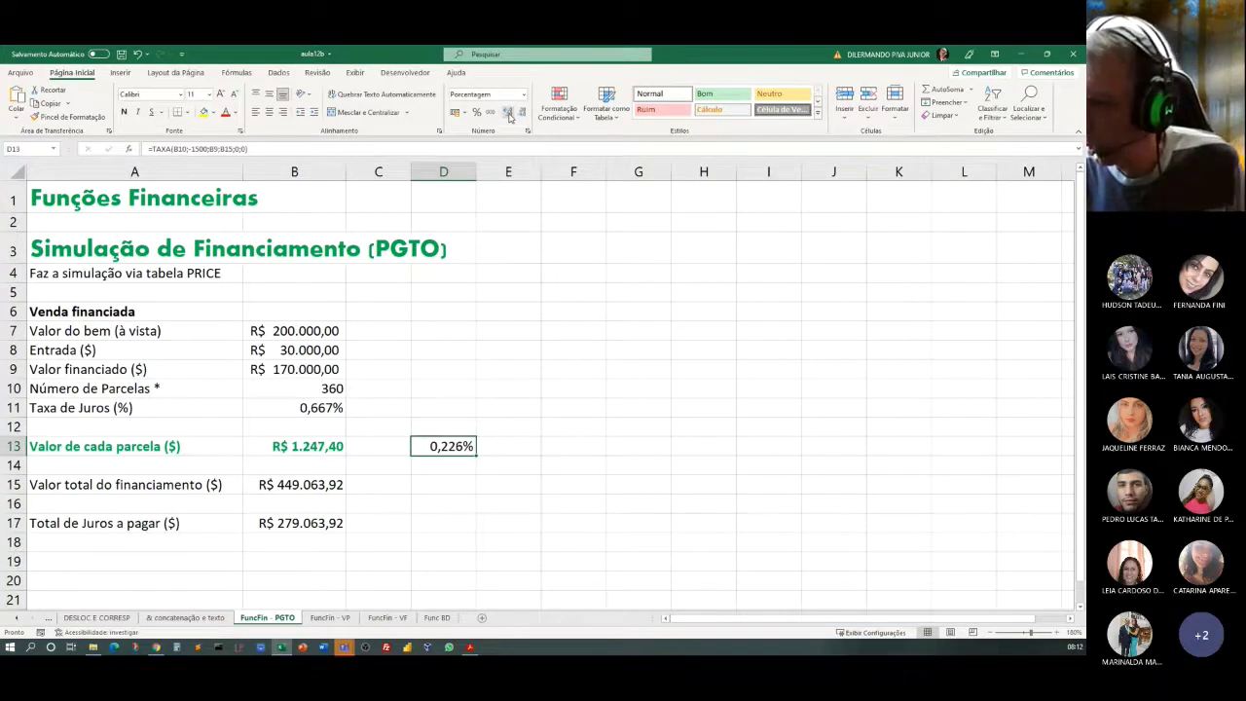
pyautogui.moveTo(476, 172); pyautogui.dragTo(507, 167)
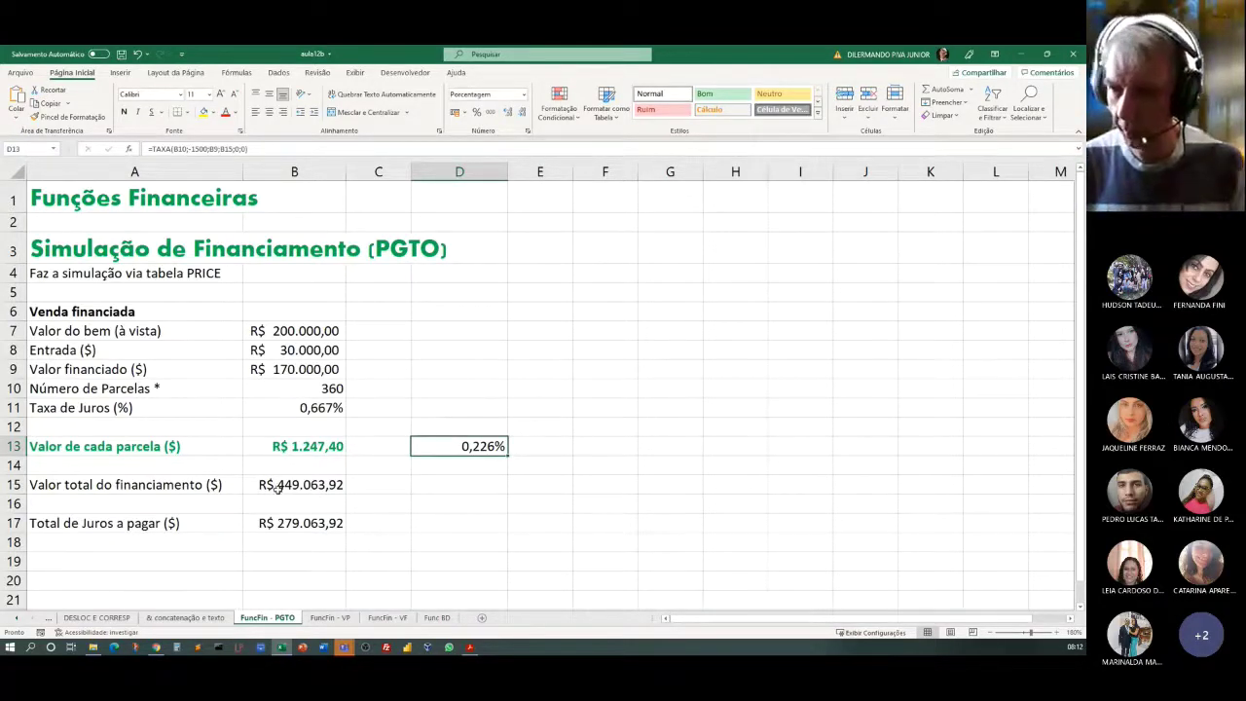
# Step: Examine the financing total formula in B15 and the TAXA arguments in D13, leaving both as they are
pyautogui.click(290, 484)
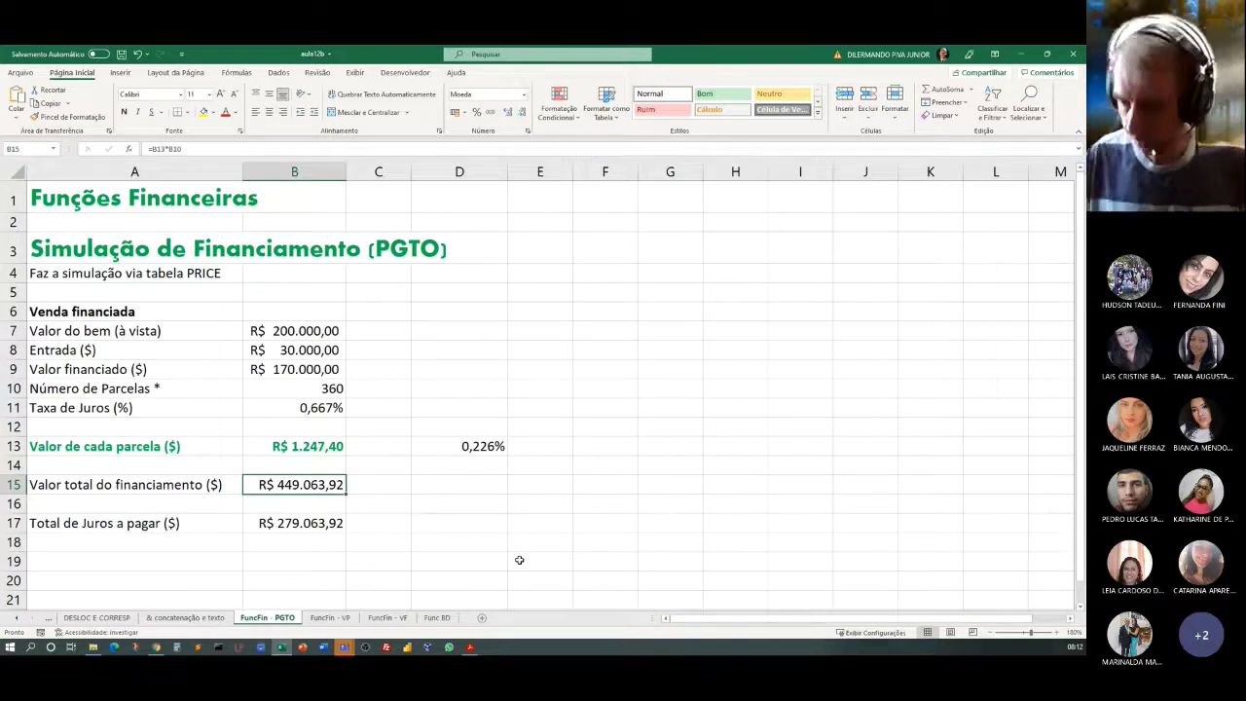
pyautogui.doubleClick(448, 443)
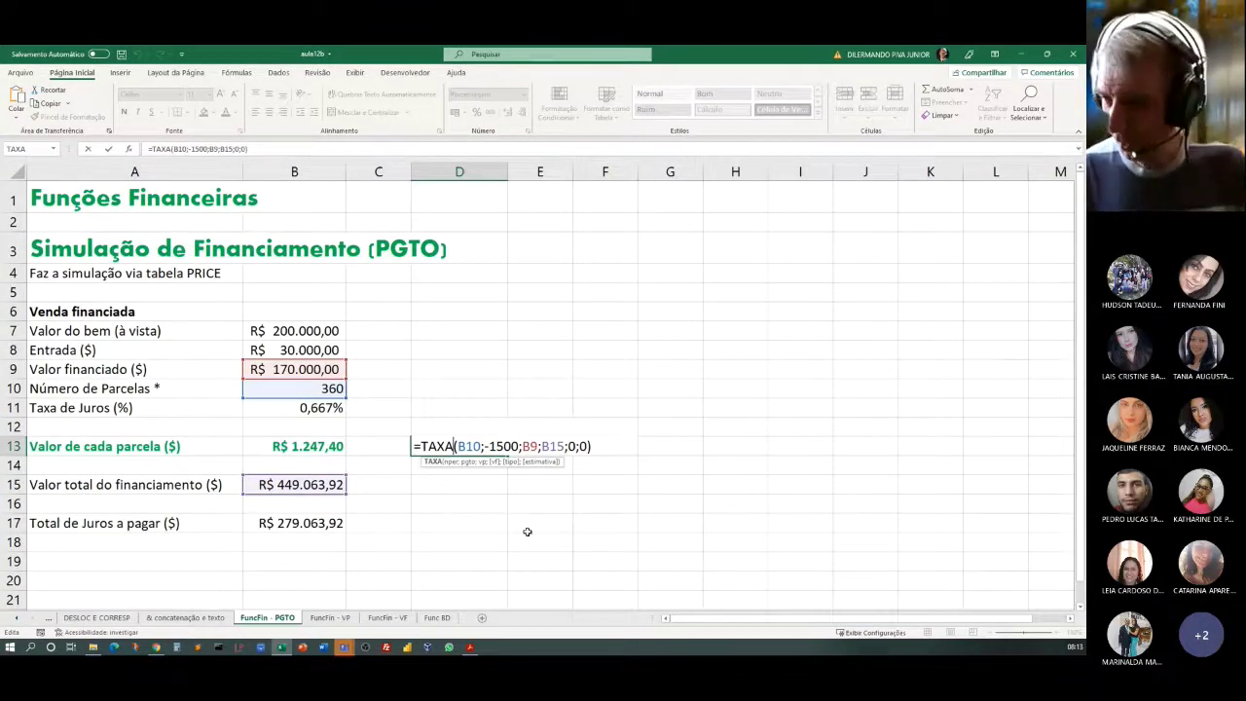
pyautogui.click(523, 526)
pyautogui.click(585, 318)
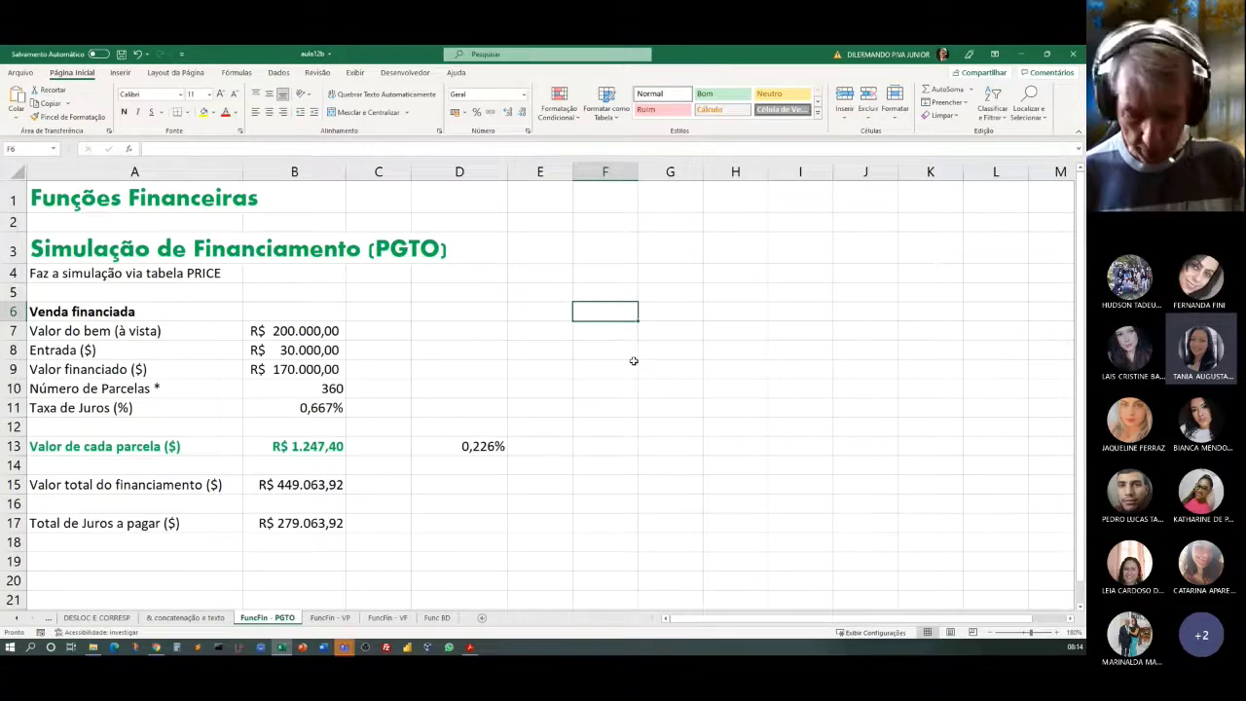
pyautogui.write('14')
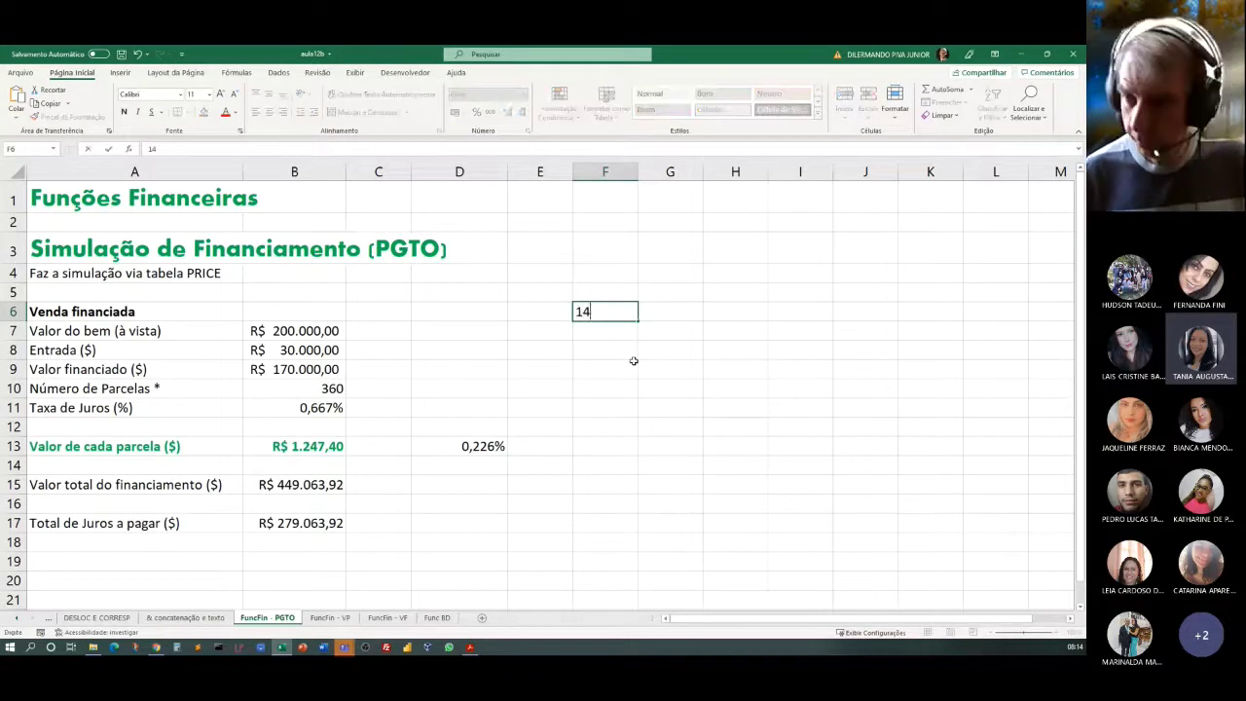
pyautogui.write('0')
pyautogui.press('BackSpace')
pyautogui.press('BackSpace')
pyautogui.press('BackSpace')
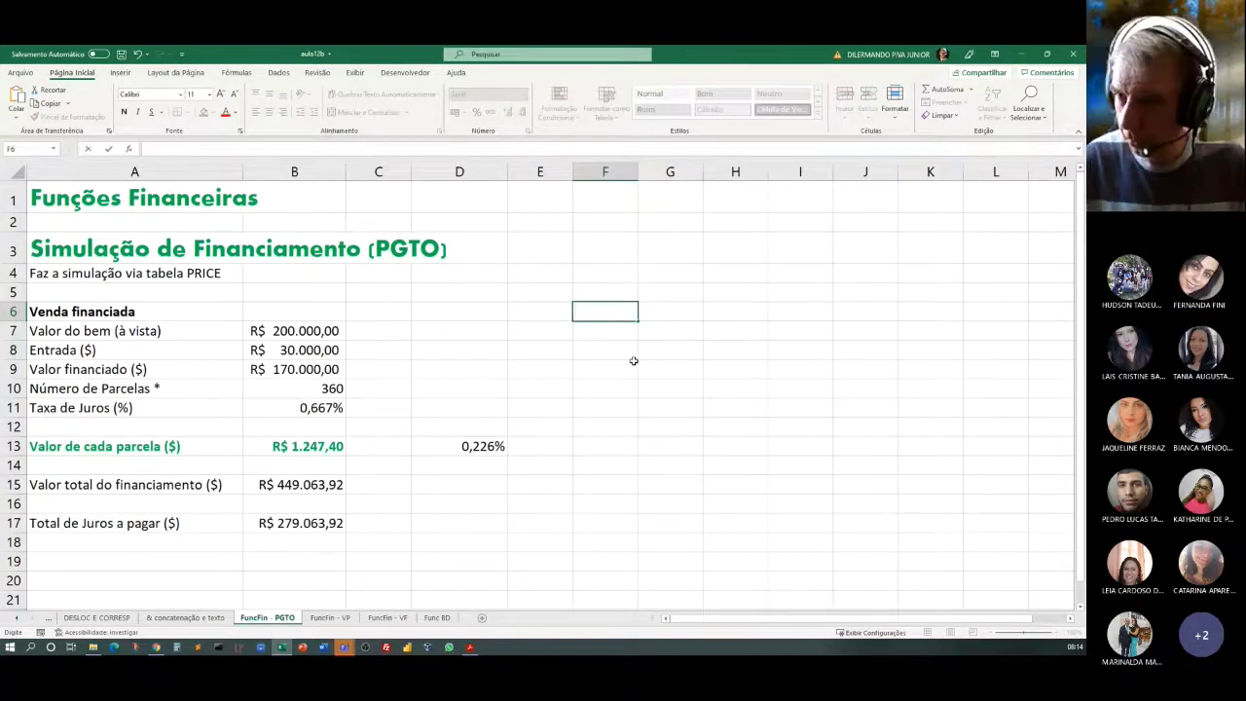
# Step: Enter 148000 as a second cash price in F7 and calculate its 20% down payment in F8 with =F7*20%
pyautogui.click(587, 329)
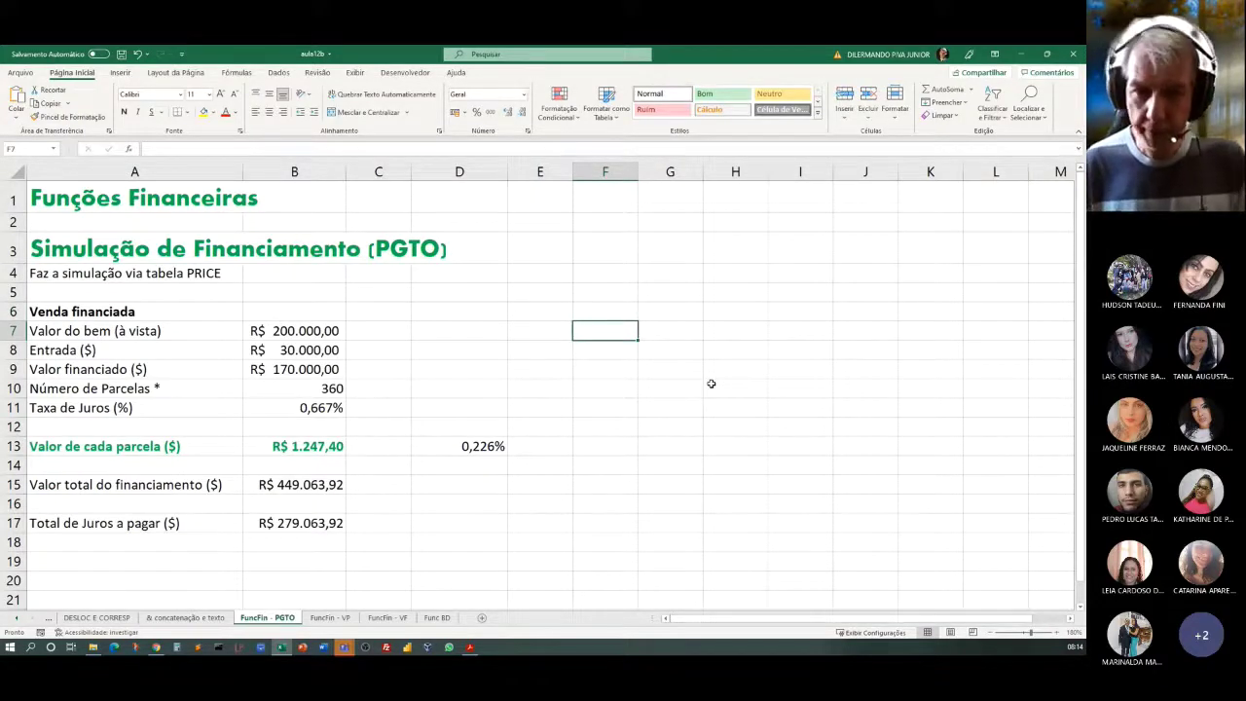
pyautogui.write('14')
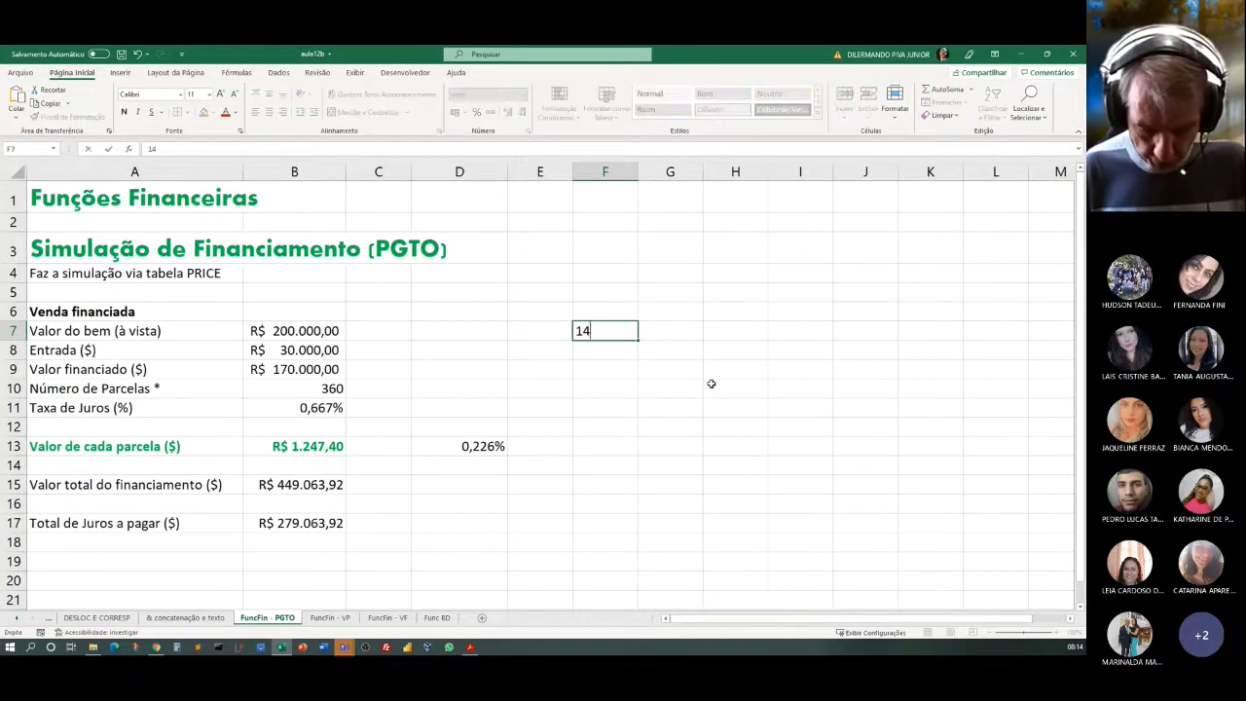
pyautogui.write('8000')
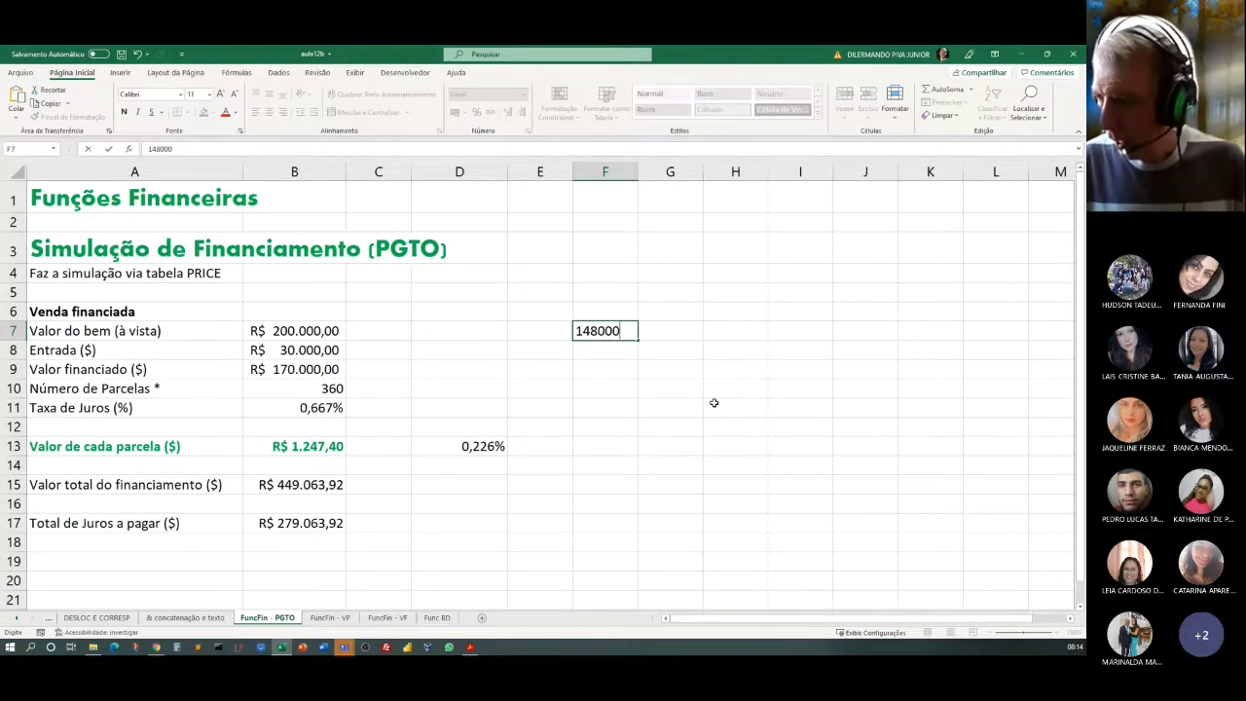
pyautogui.click(601, 350)
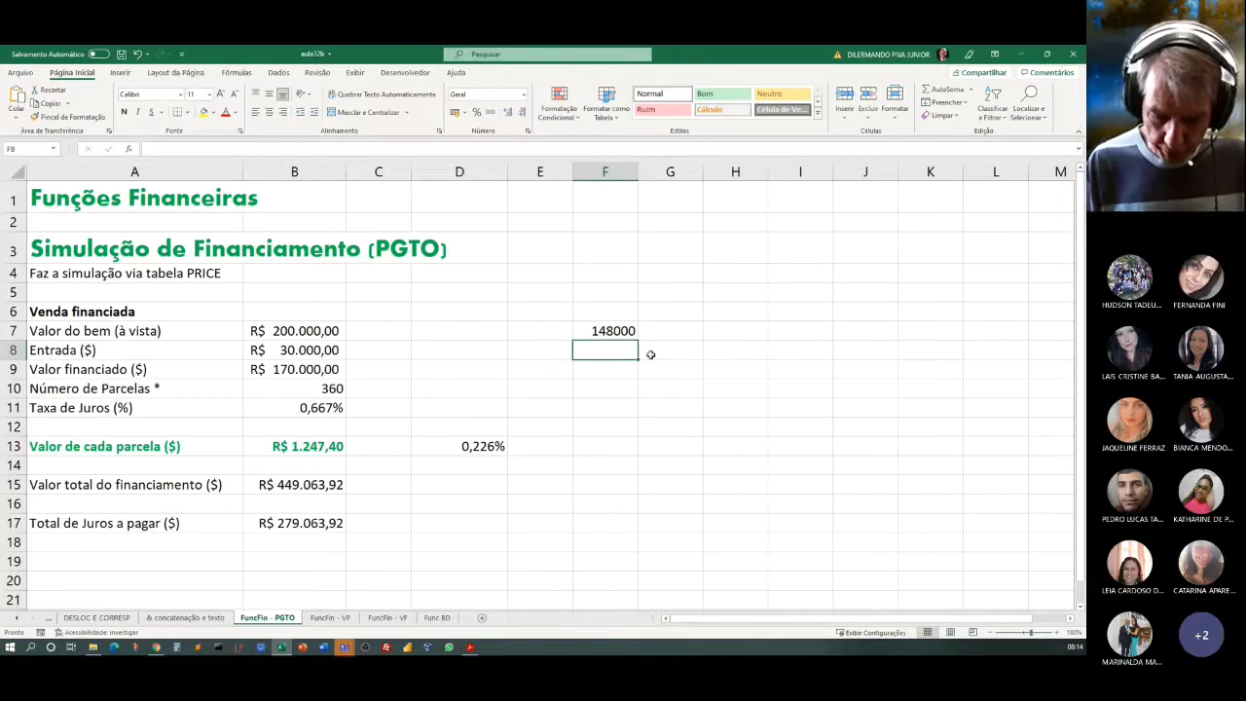
pyautogui.write('=')
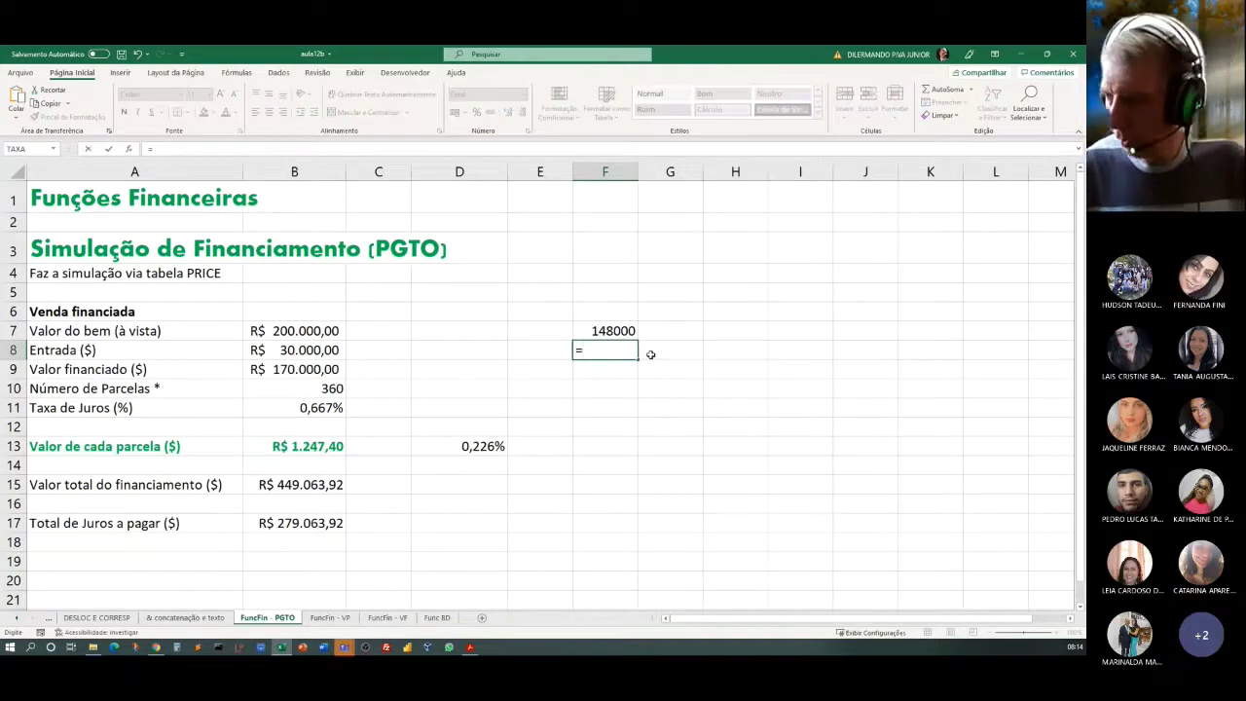
pyautogui.click(586, 331)
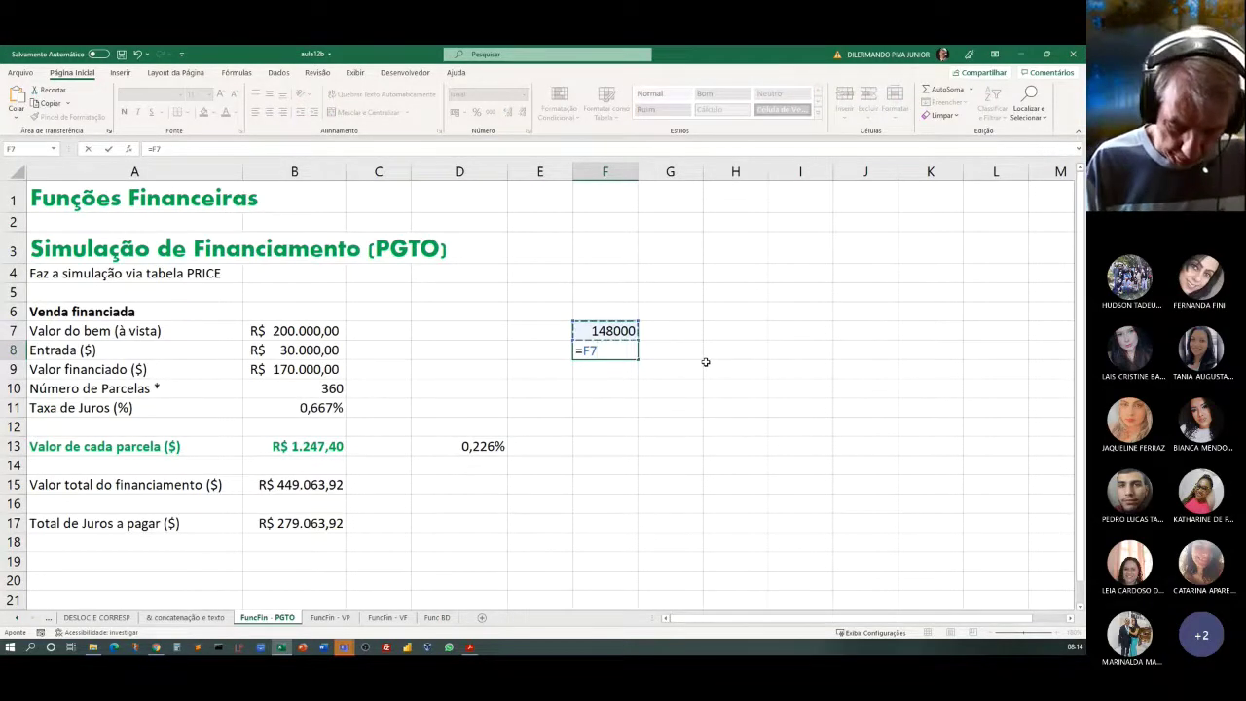
pyautogui.write('*20%')
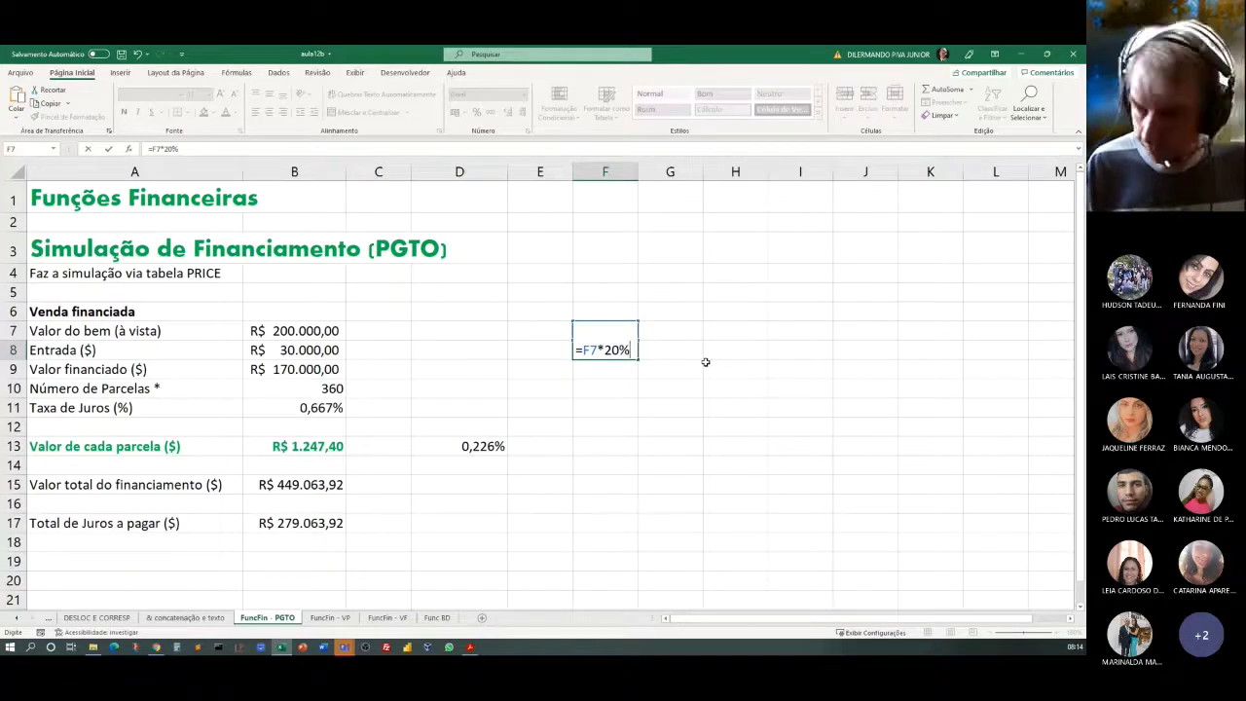
pyautogui.press('Return')
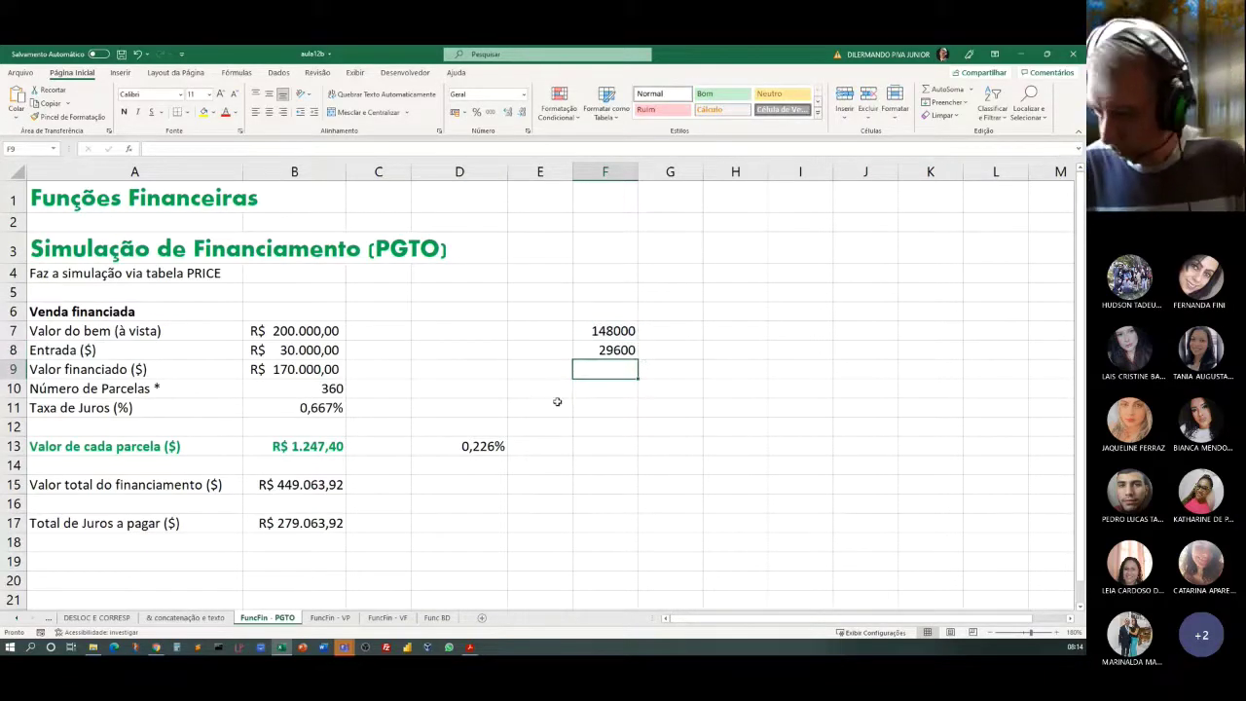
# Step: Calculate the second simulation's financed amount in F9 by subtracting the down payment from the price, with =F7-F8
pyautogui.write('=')
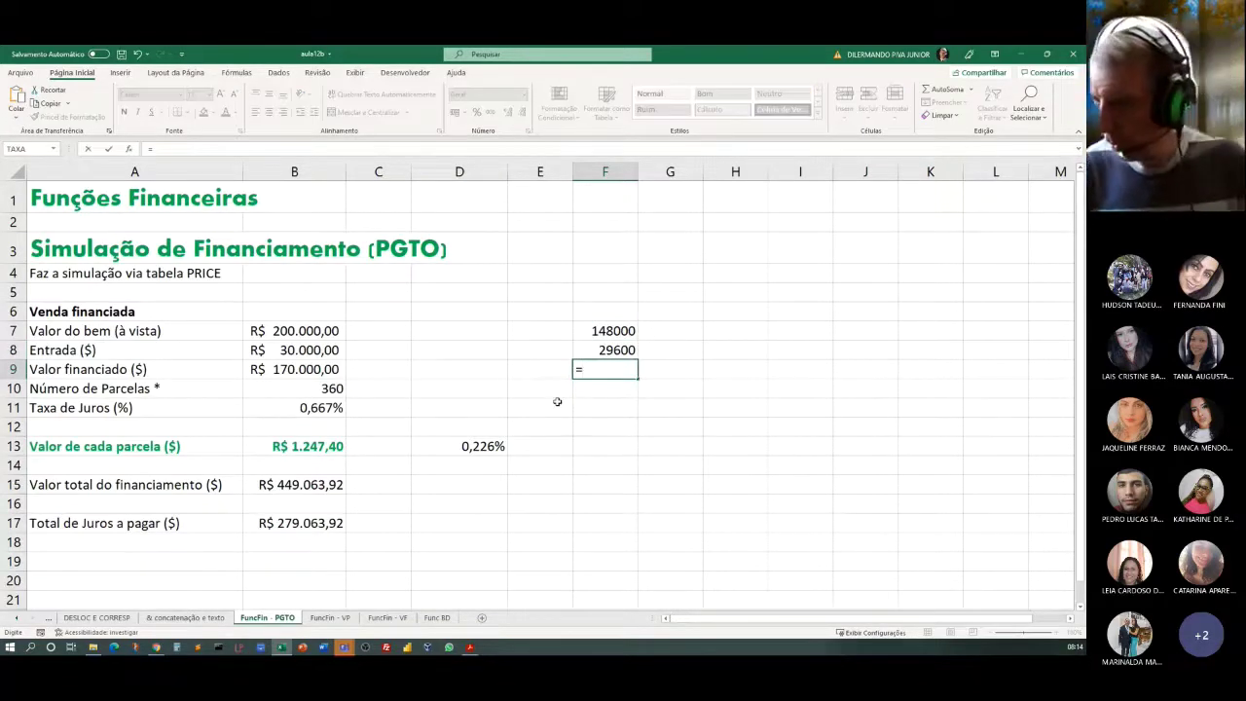
pyautogui.click(628, 329)
pyautogui.write('-')
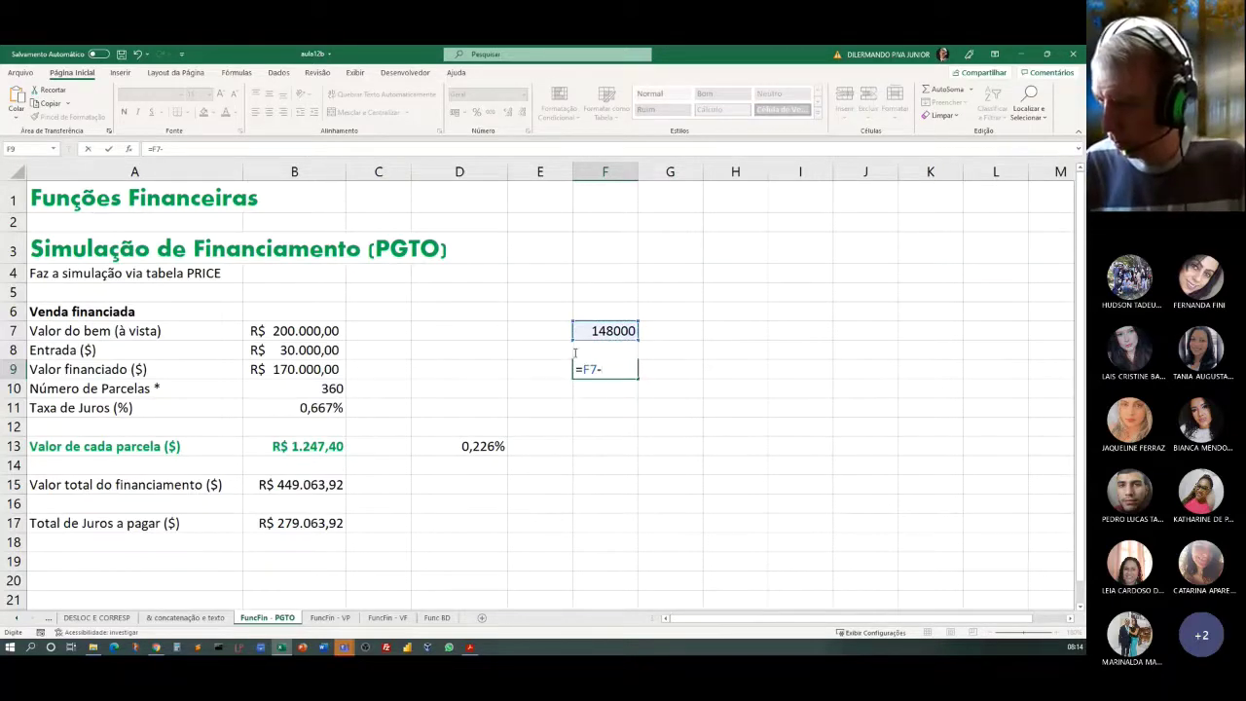
pyautogui.press('Down')
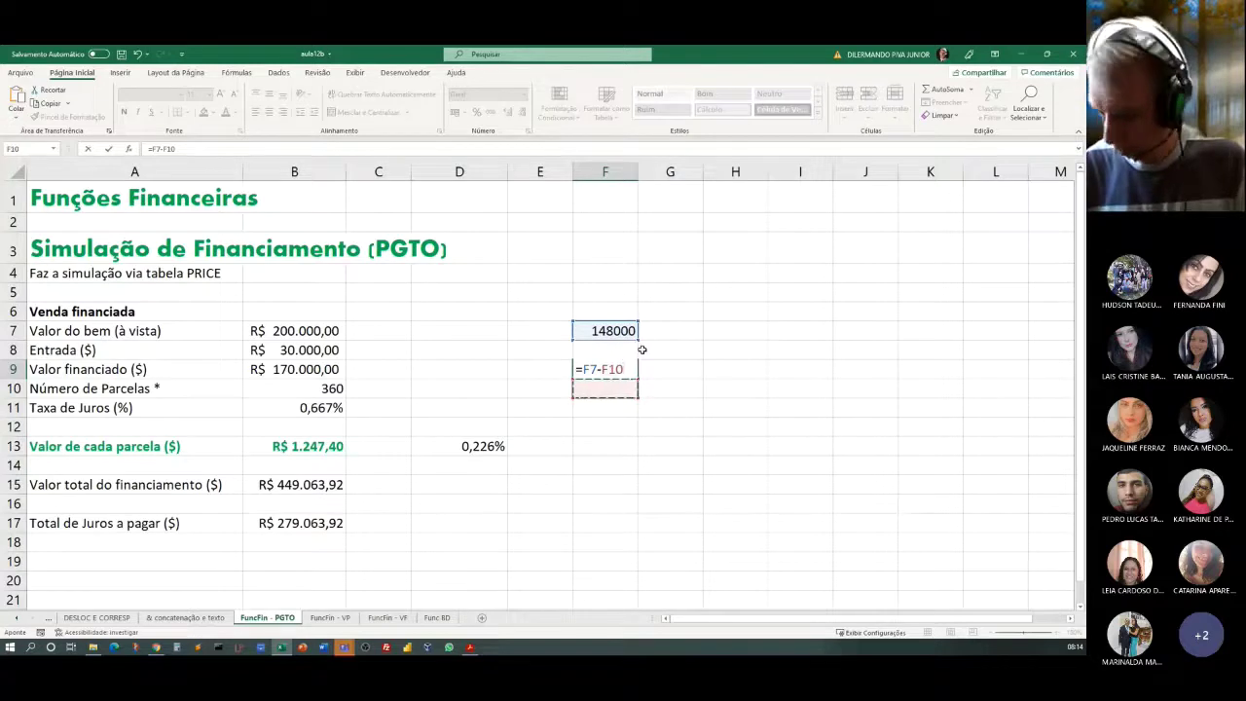
pyautogui.press('Up')
pyautogui.press('Up')
pyautogui.press('Return')
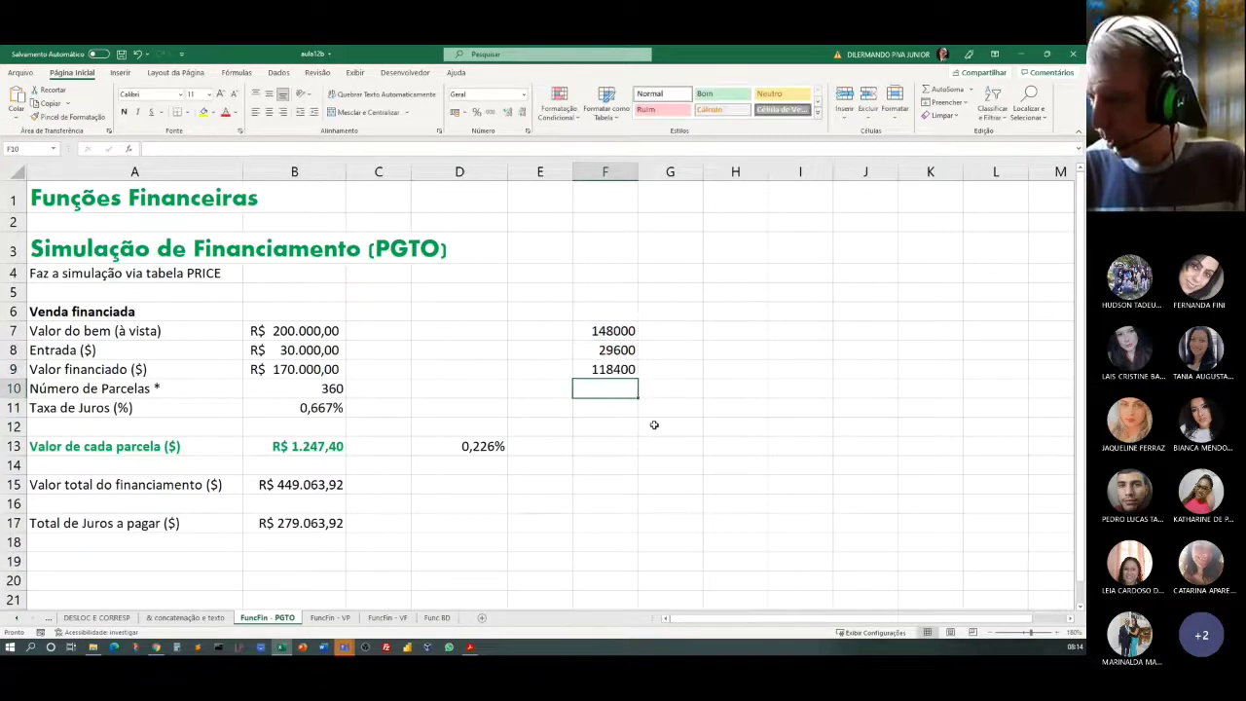
# Step: Format the amounts in F7:F9 in the accounting format with the R$ currency symbol
pyautogui.click(615, 448)
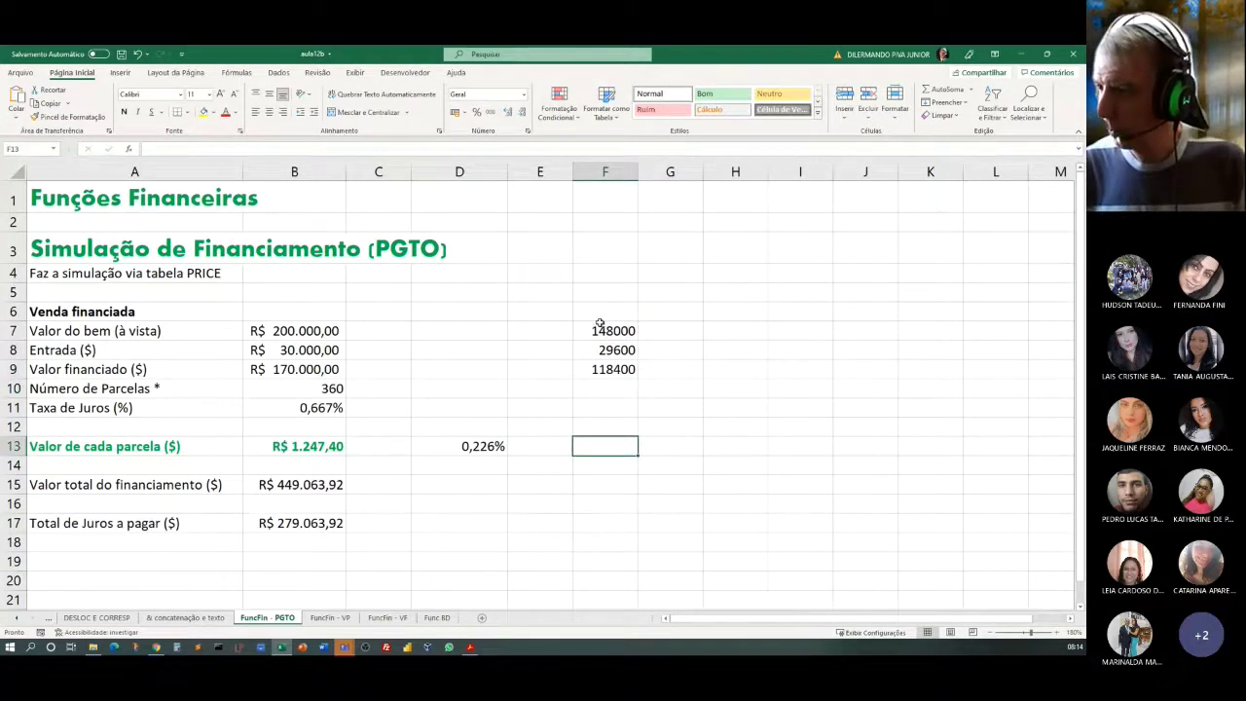
pyautogui.moveTo(604, 328); pyautogui.dragTo(599, 367)
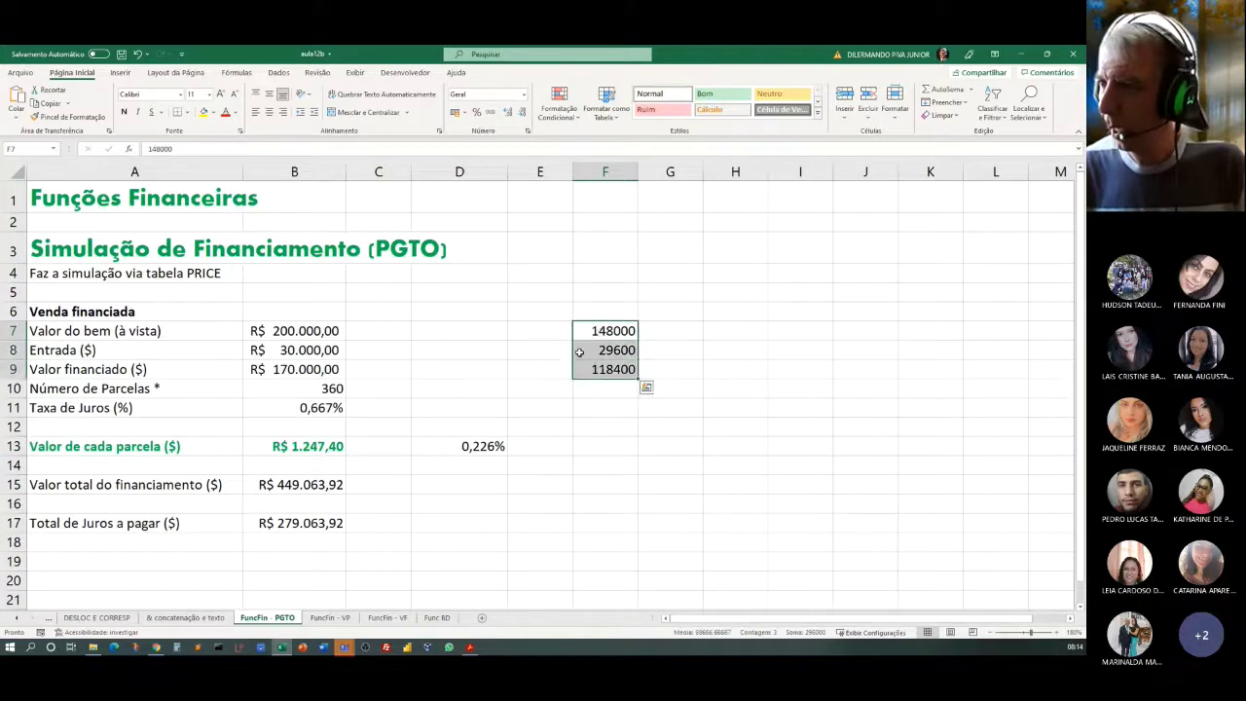
pyautogui.click(455, 112)
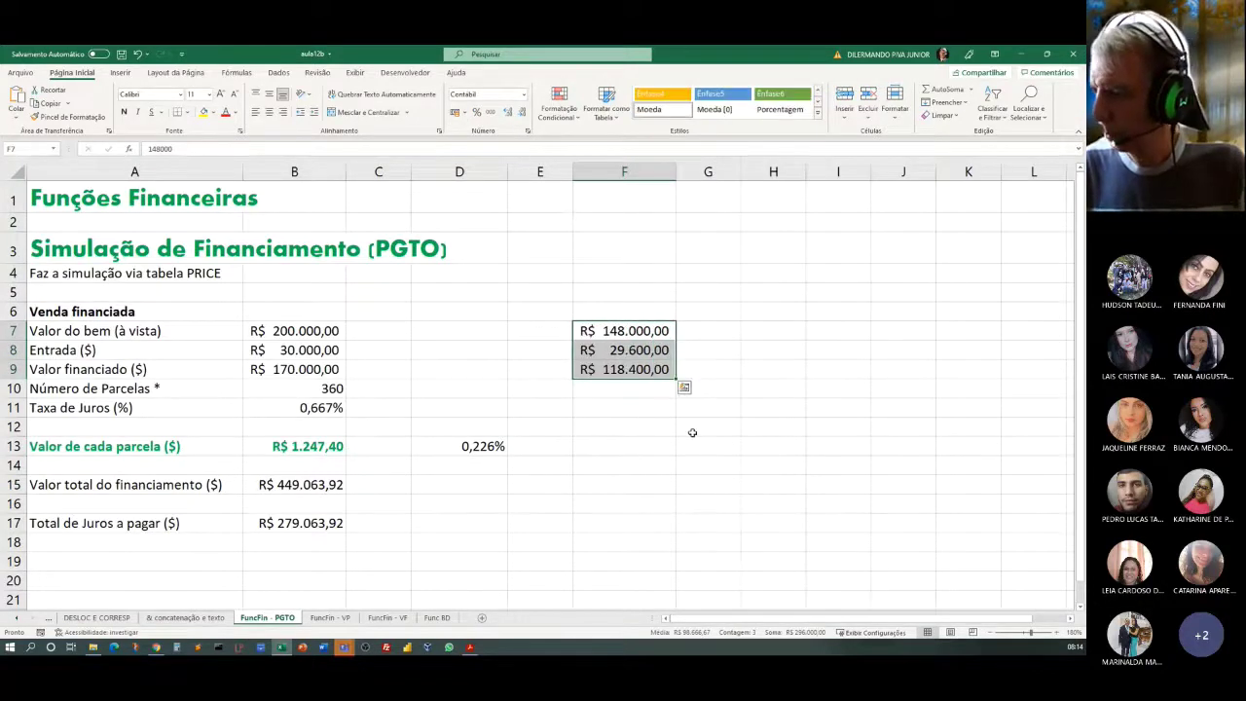
pyautogui.click(682, 444)
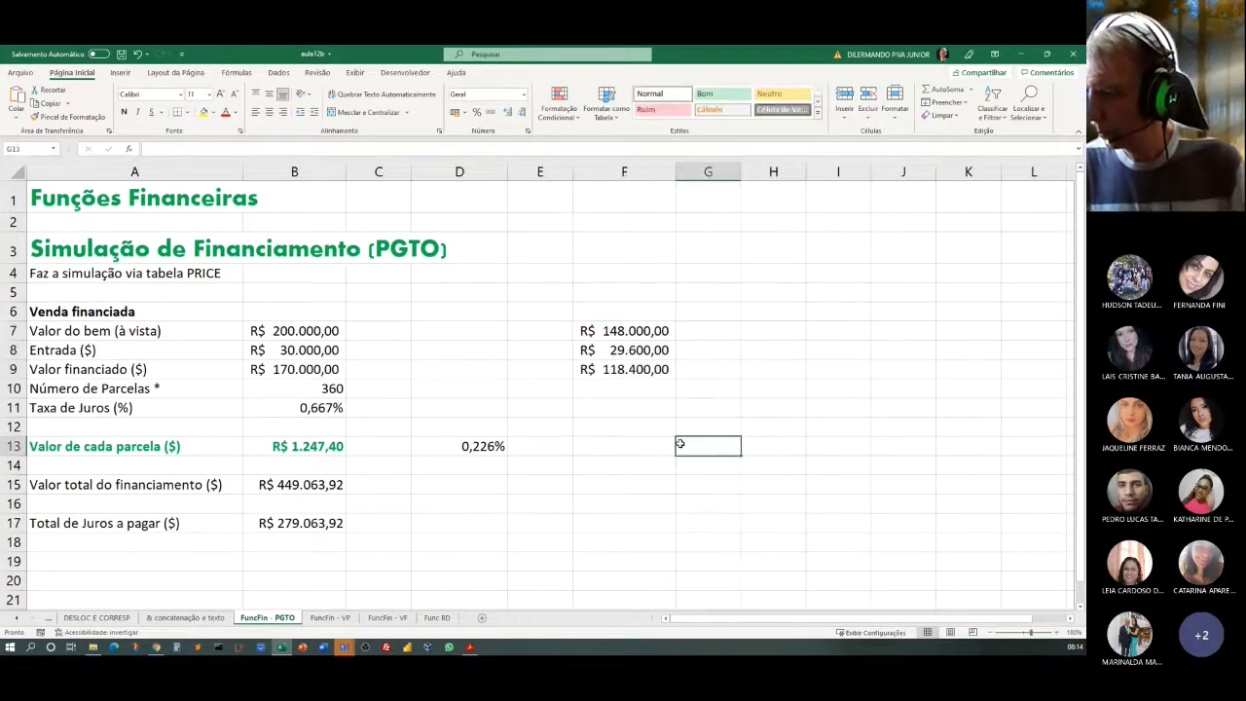
# Step: Enter 360 as the second simulation's number of installments in F10
pyautogui.click(633, 391)
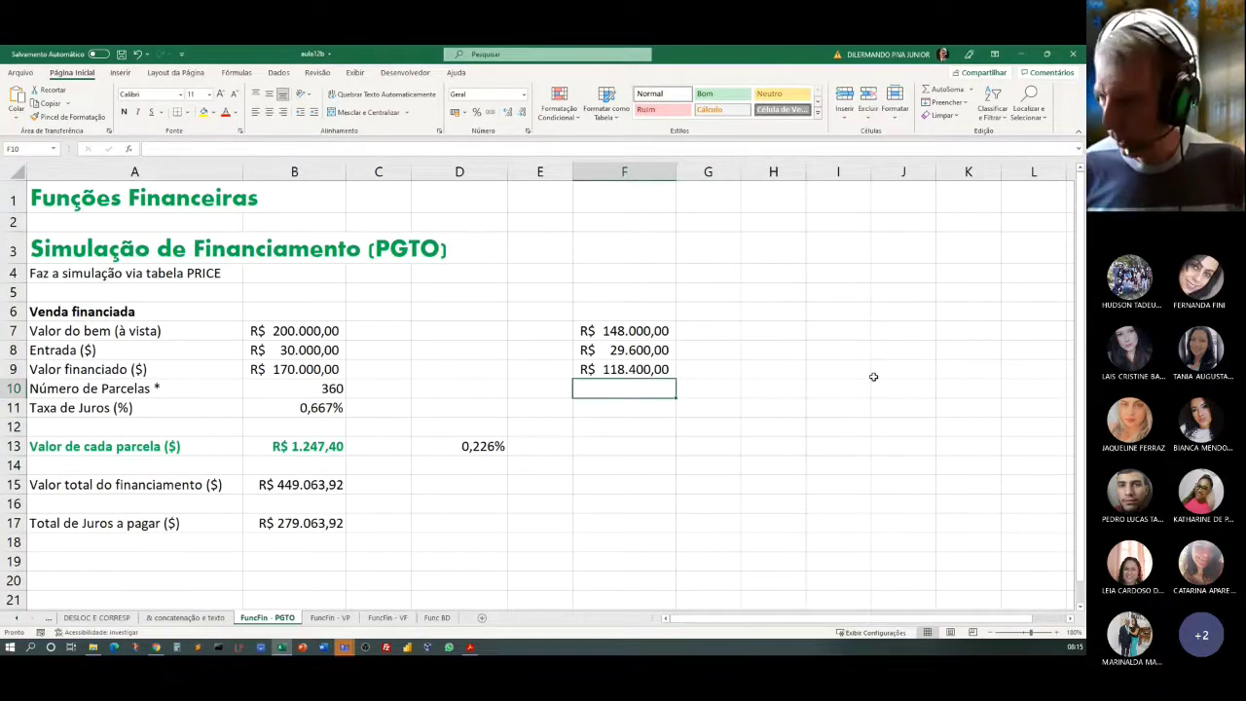
pyautogui.write('360')
pyautogui.press('Return')
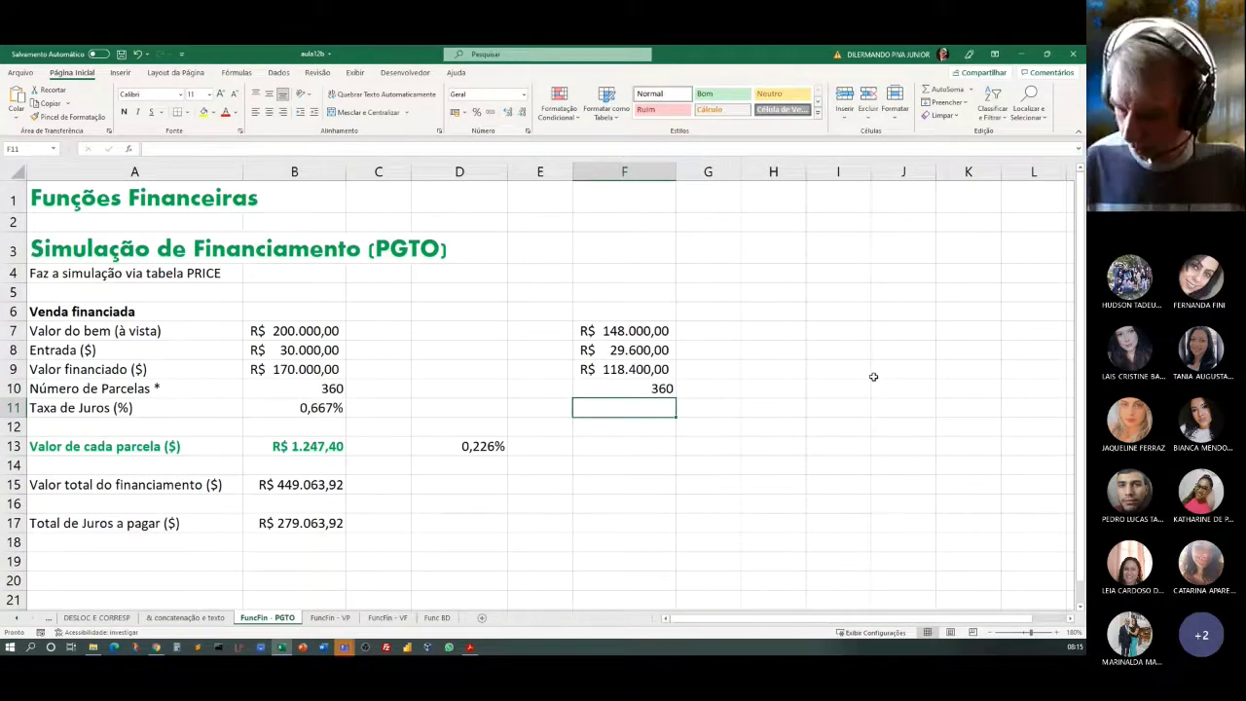
# Step: Enter 662 as the second simulation's installment value in F13
pyautogui.click(631, 451)
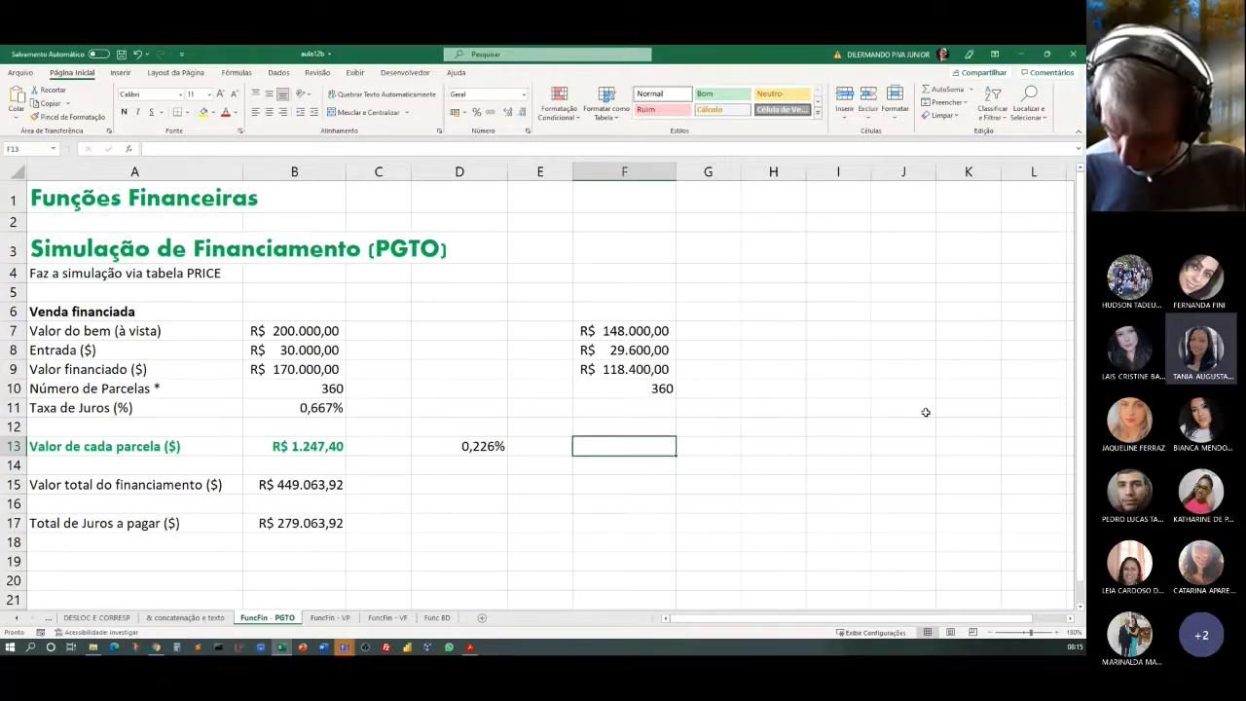
pyautogui.write('6')
pyautogui.write('62')
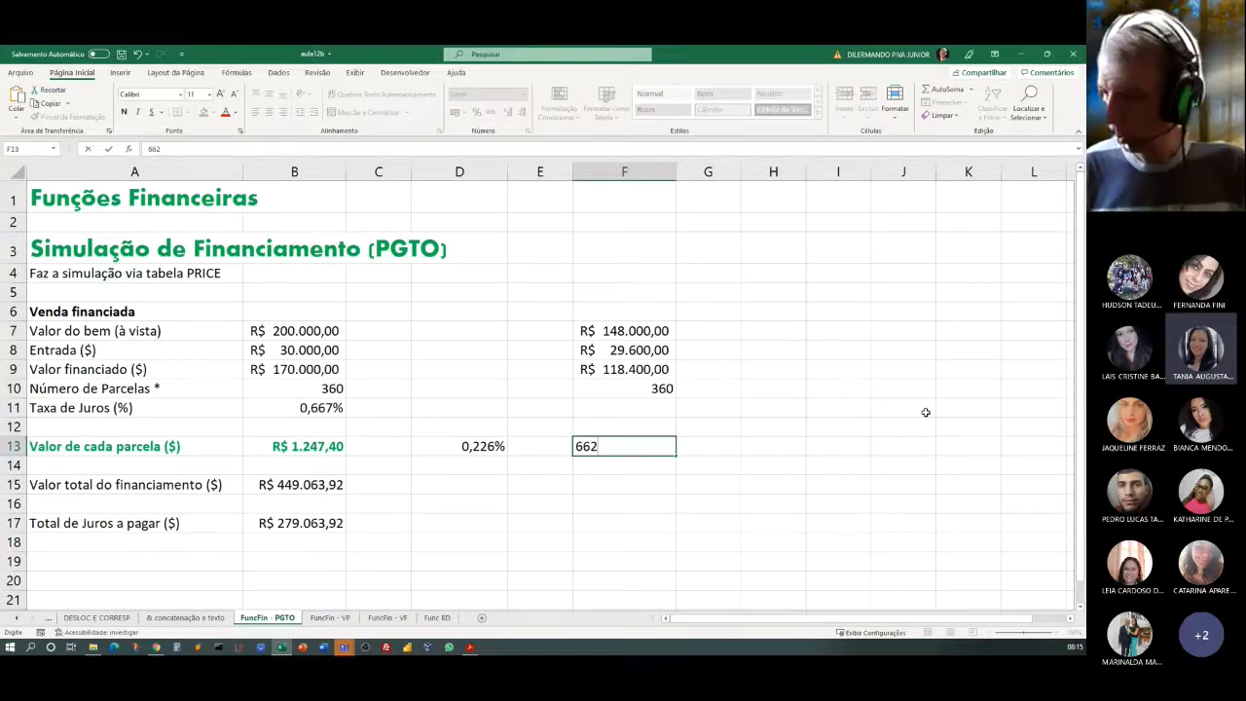
pyautogui.press('Return')
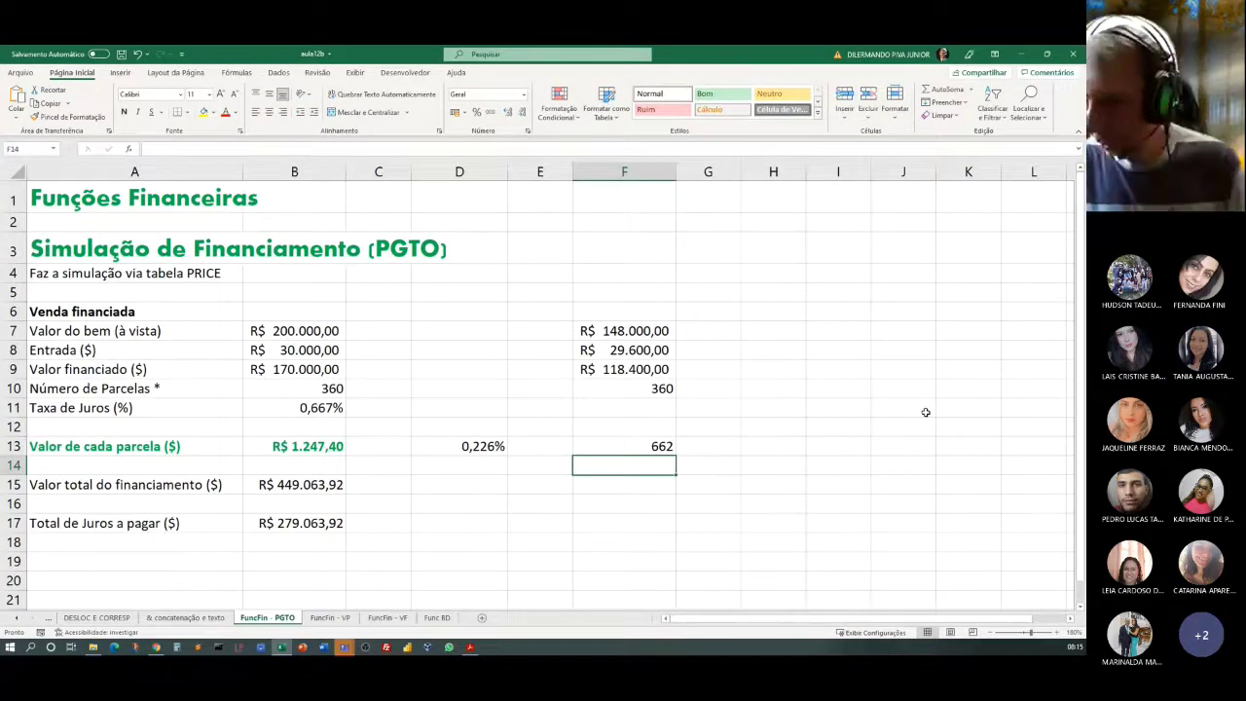
pyautogui.click(585, 417)
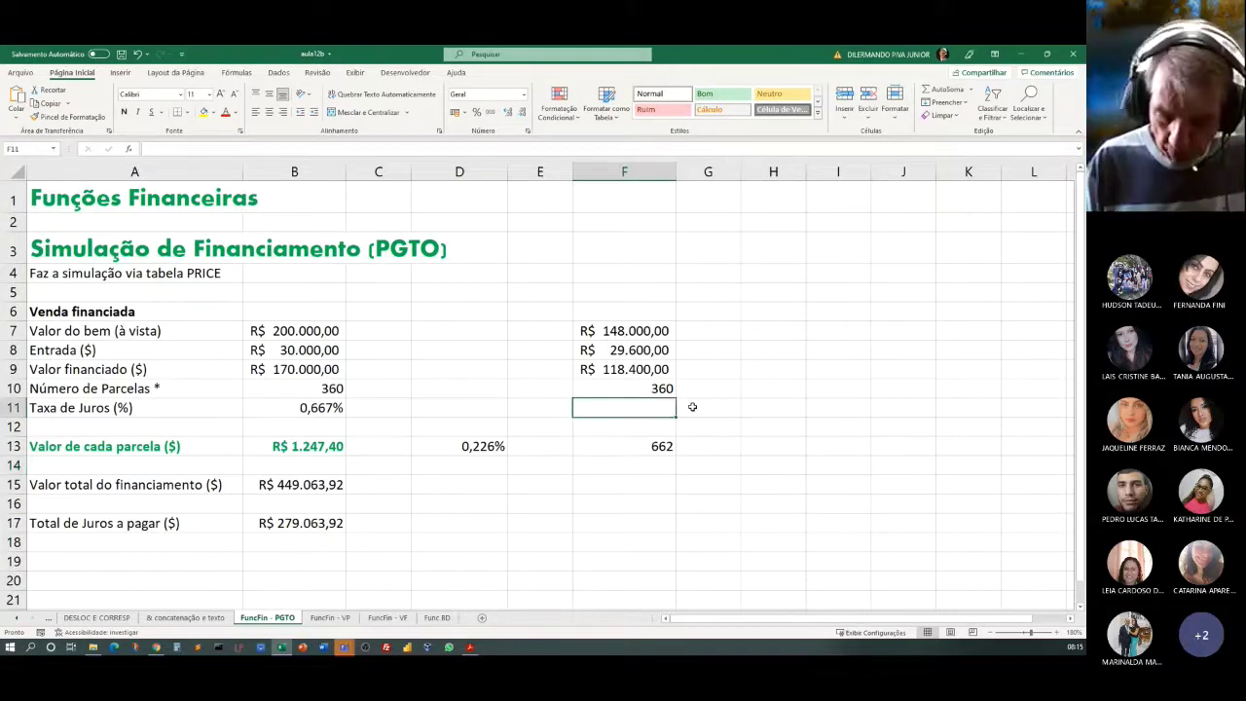
pyautogui.write('=tax')
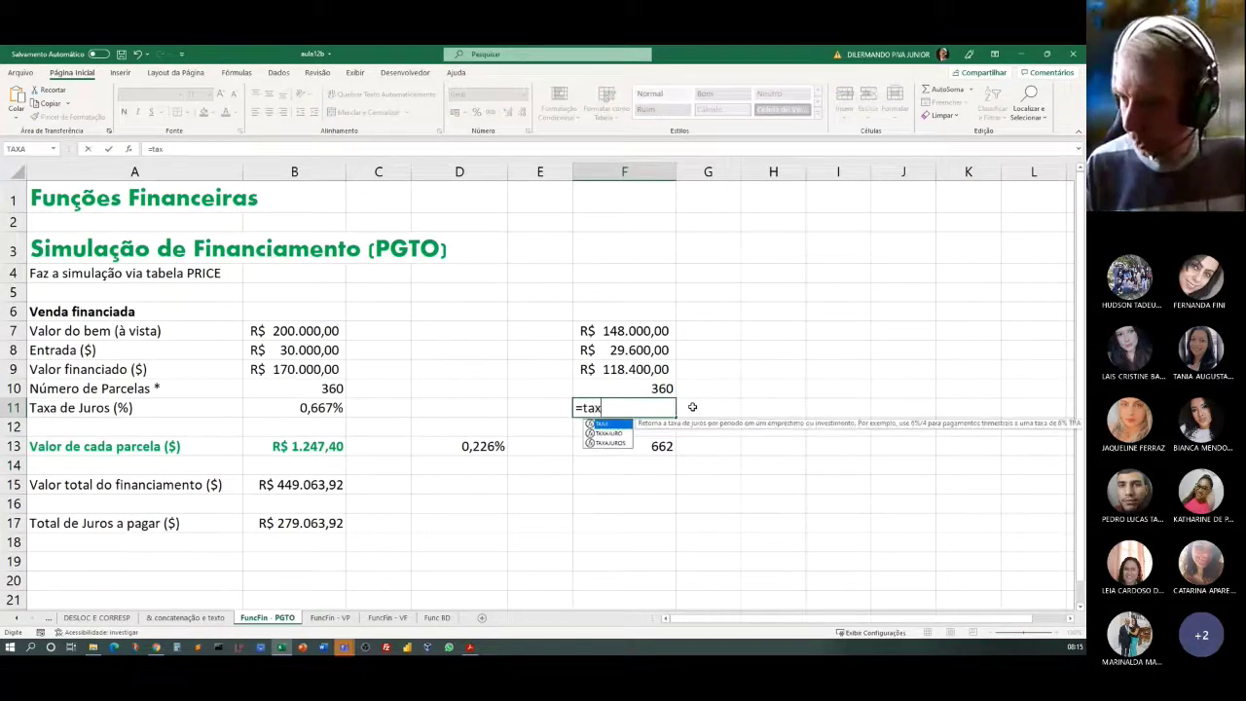
pyautogui.write('a(')
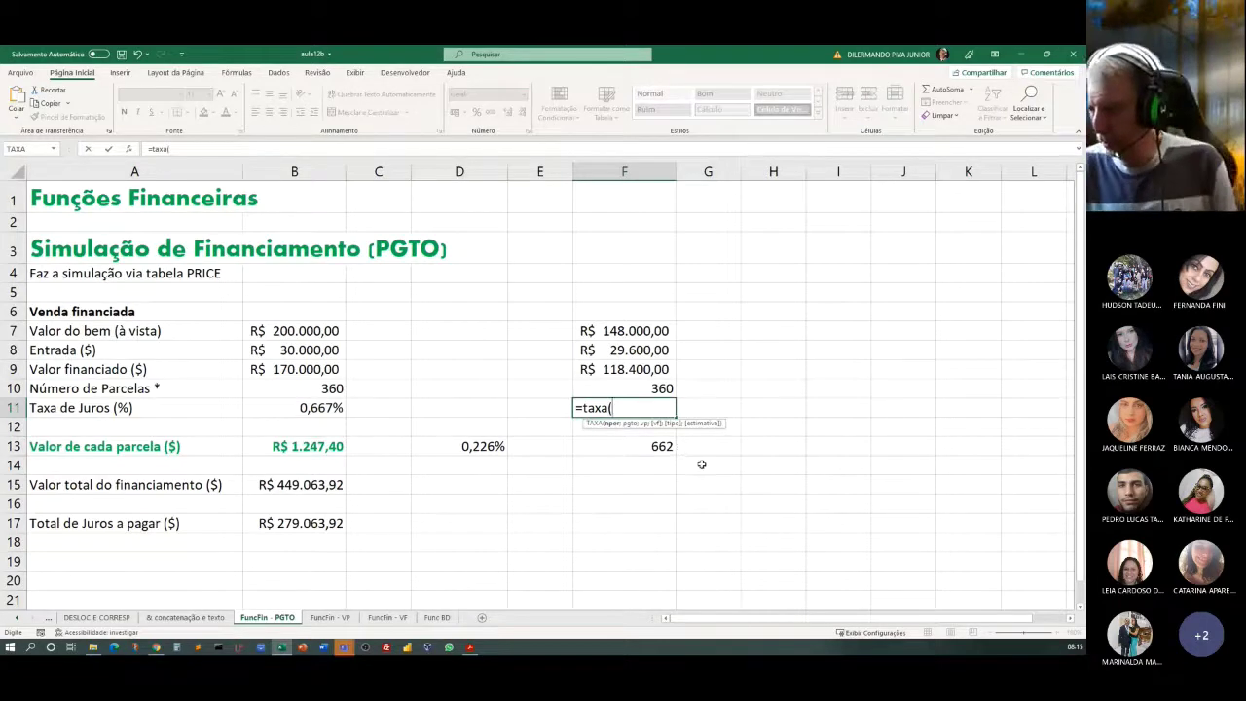
pyautogui.click(655, 389)
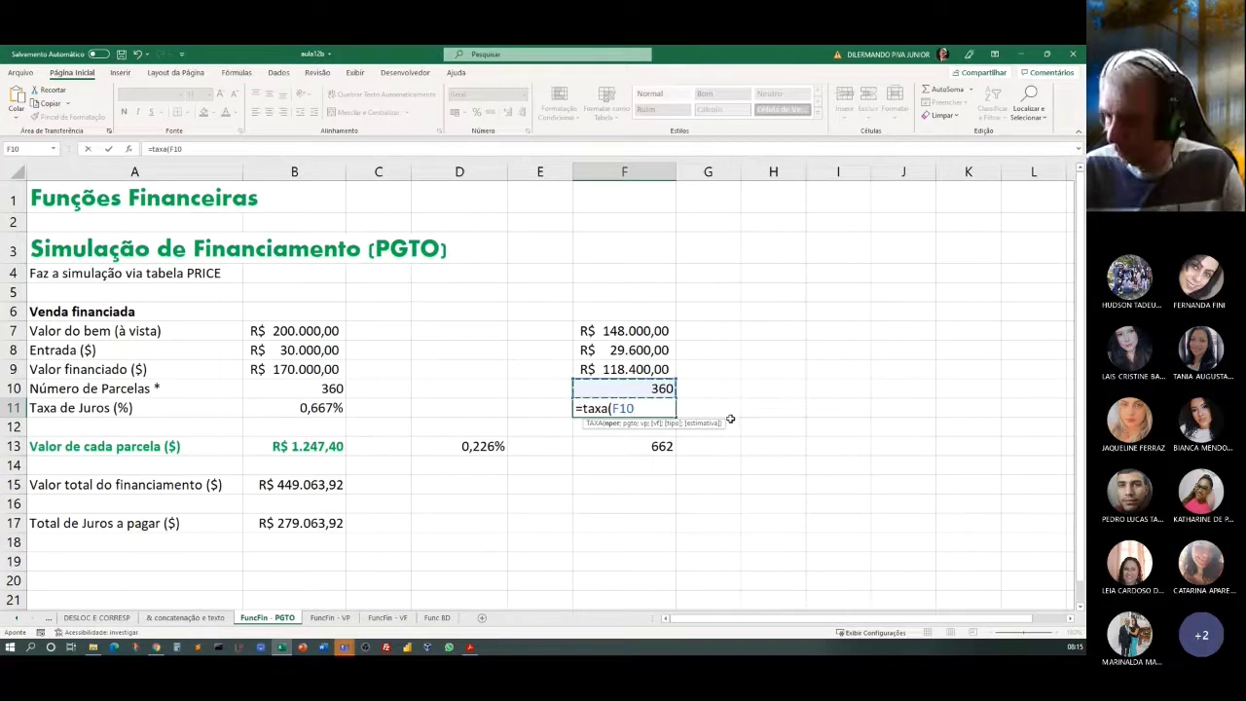
pyautogui.write(';')
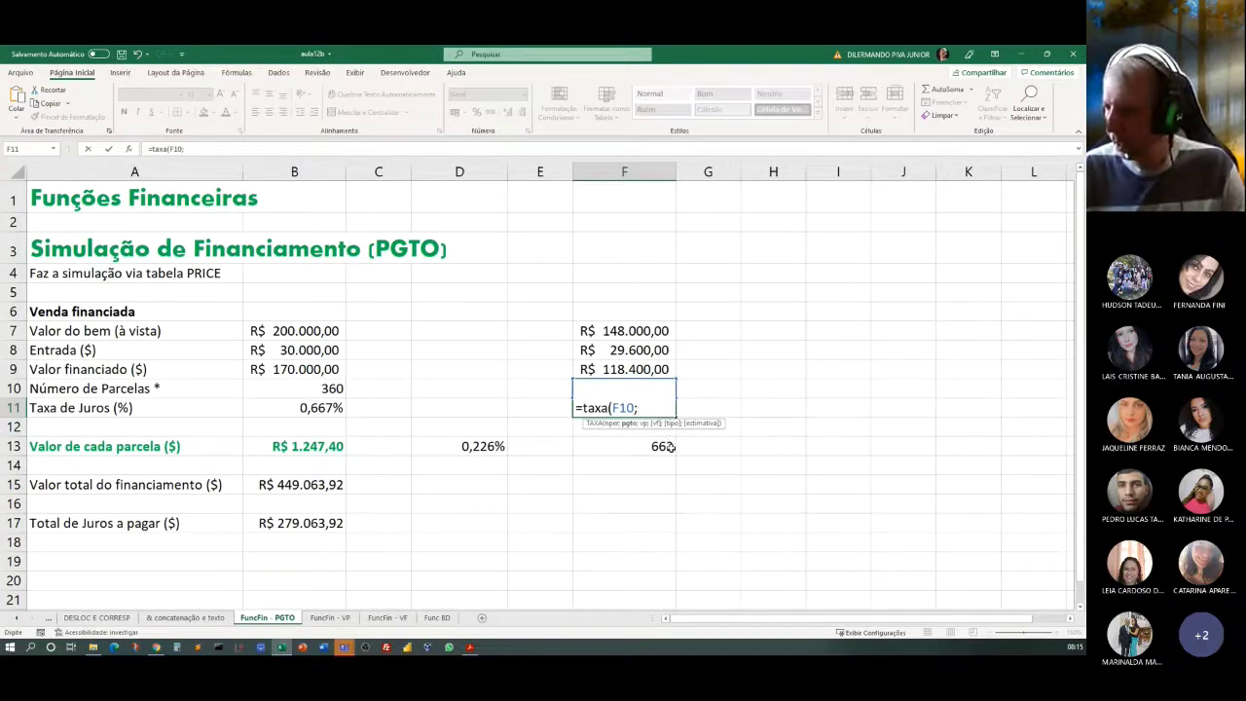
pyautogui.click(629, 369)
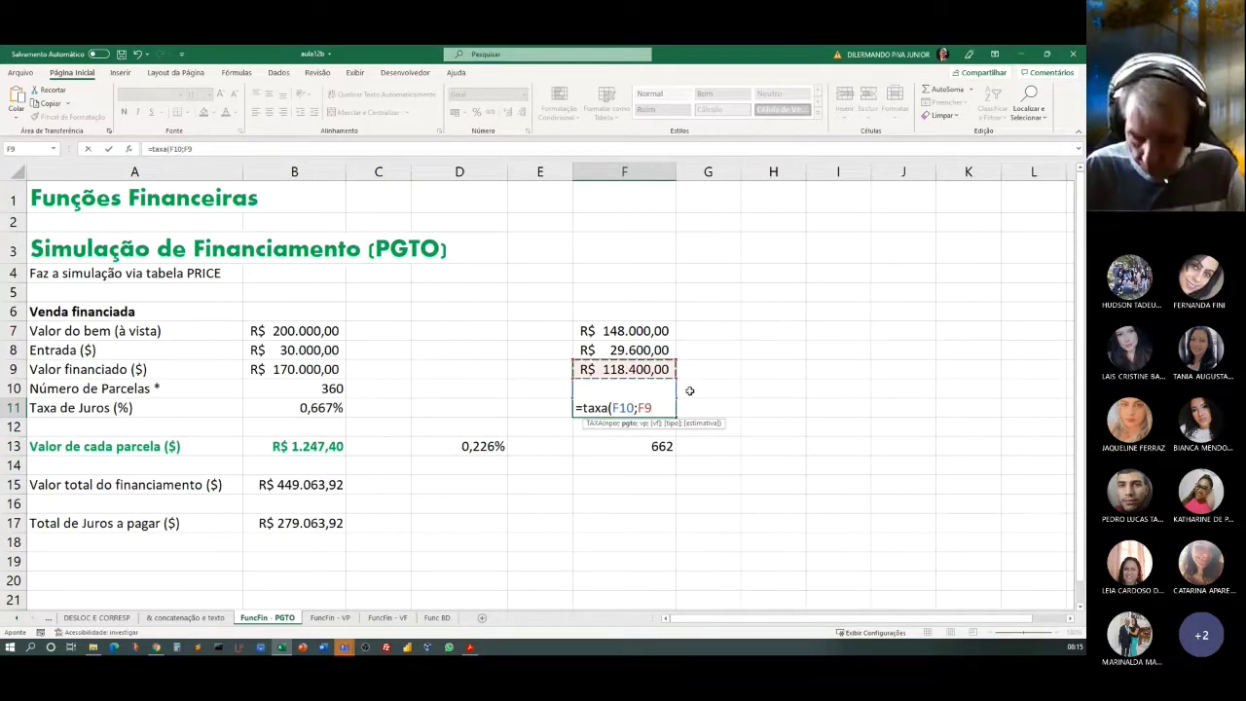
pyautogui.press('Escape')
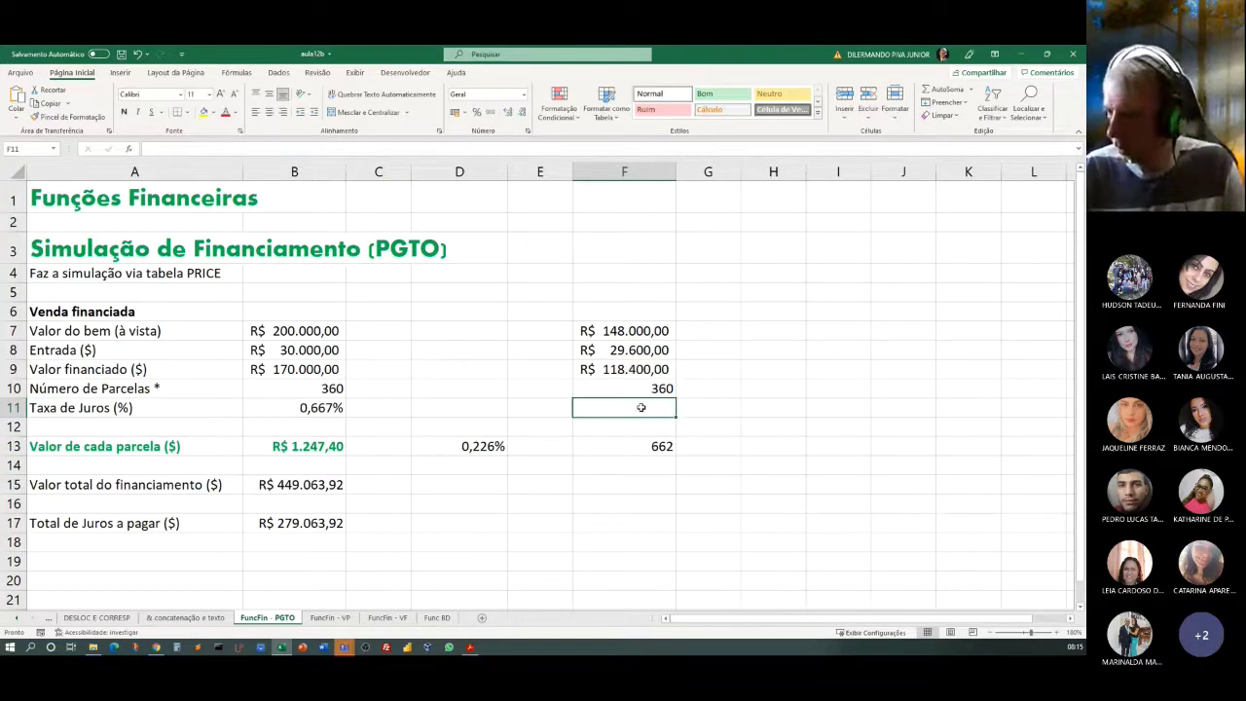
# Step: Calculate the second simulation's monthly interest rate in F11 with =TAXA(F10;-F13;F9;0;0;0)
pyautogui.write('=taxa(')
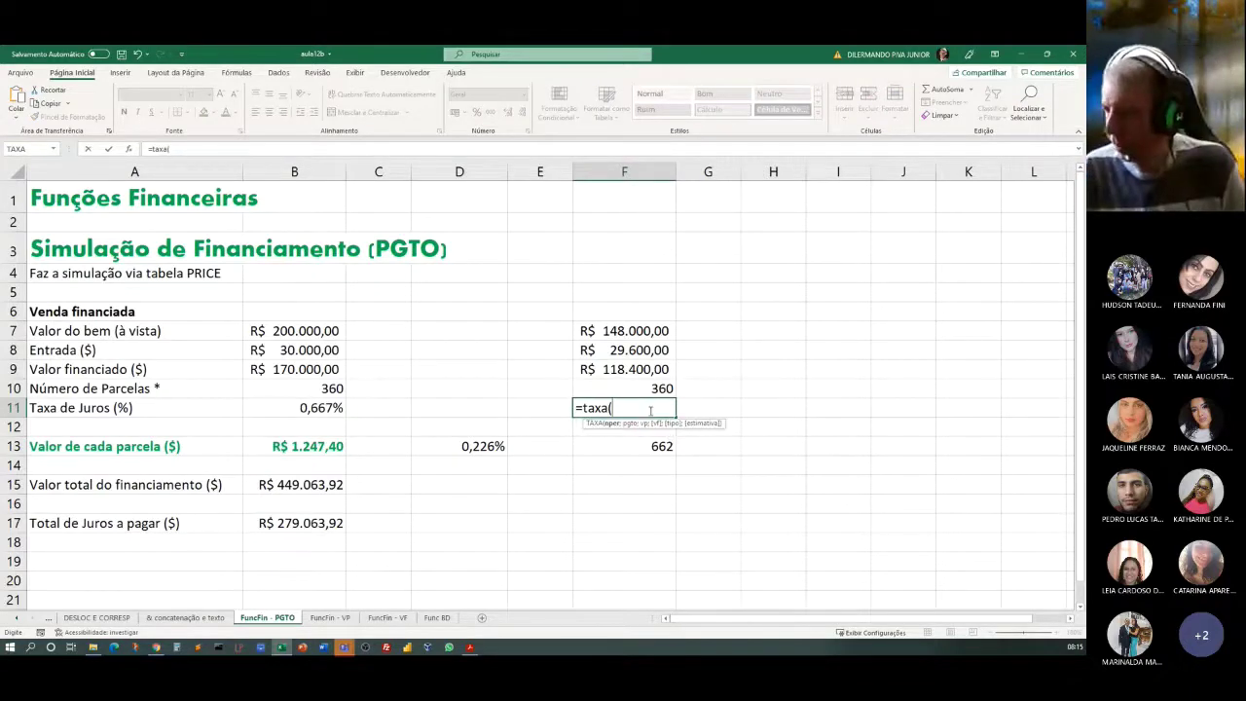
pyautogui.click(642, 391)
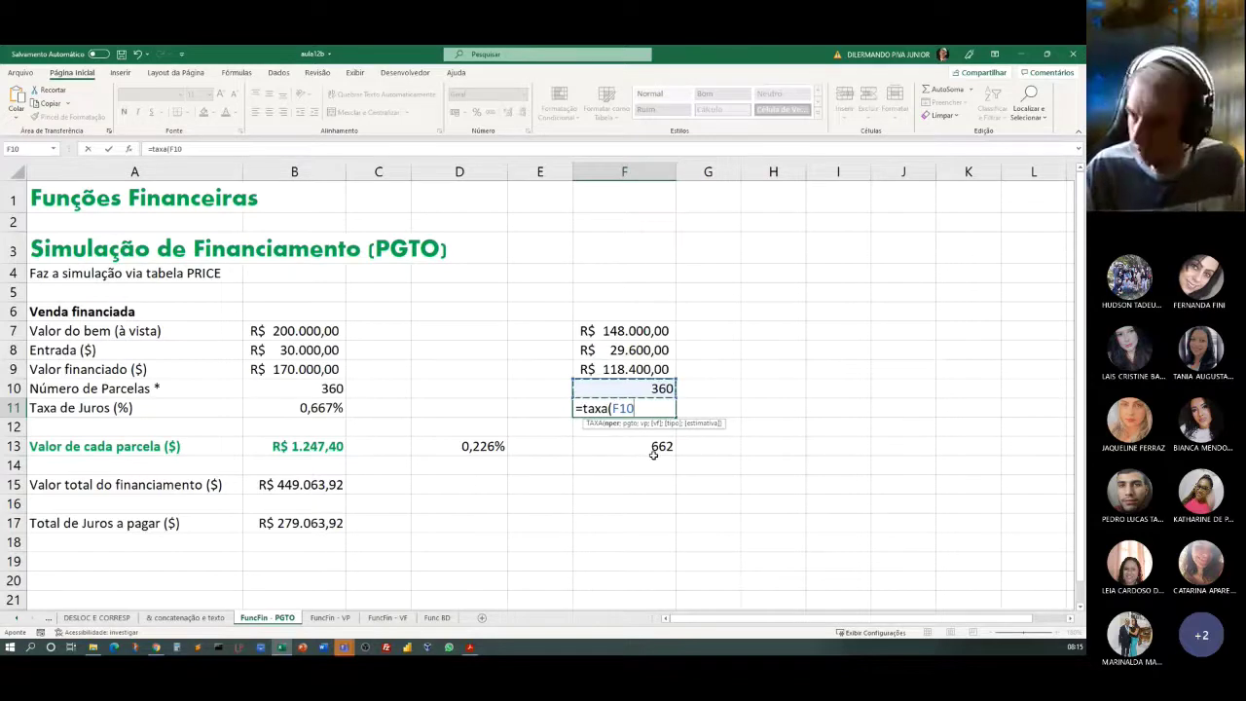
pyautogui.write(';')
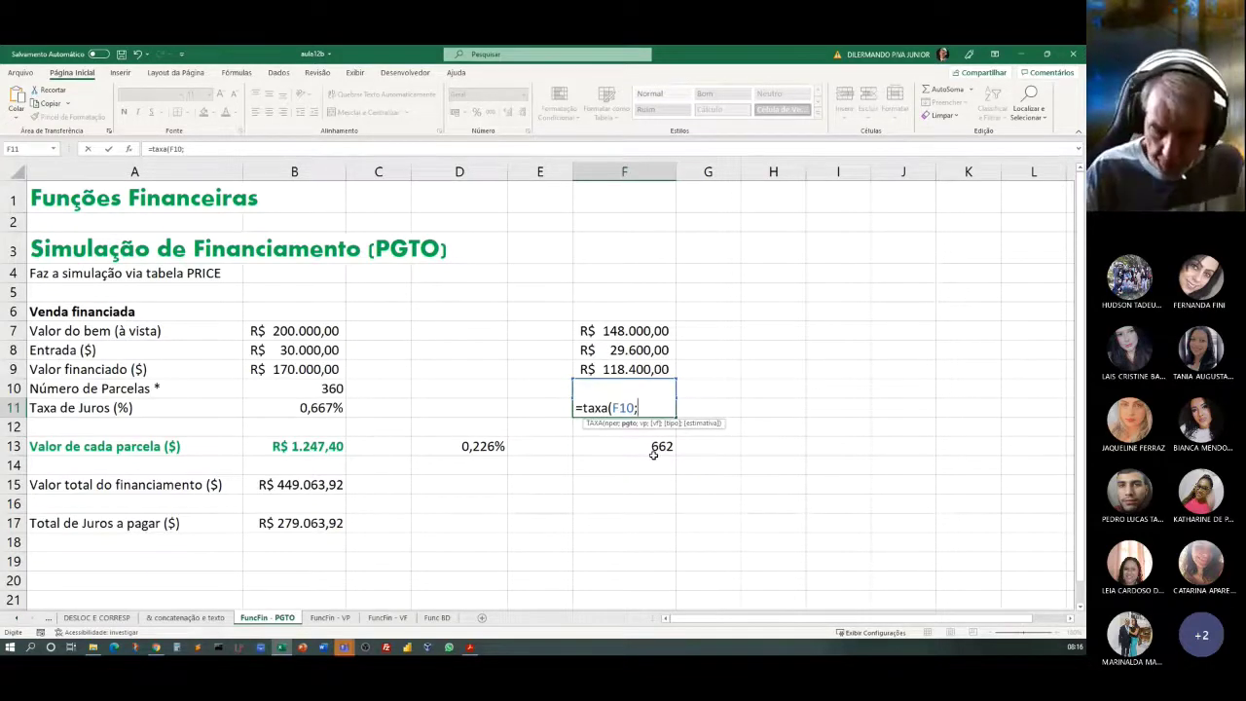
pyautogui.write('-')
pyautogui.click(594, 447)
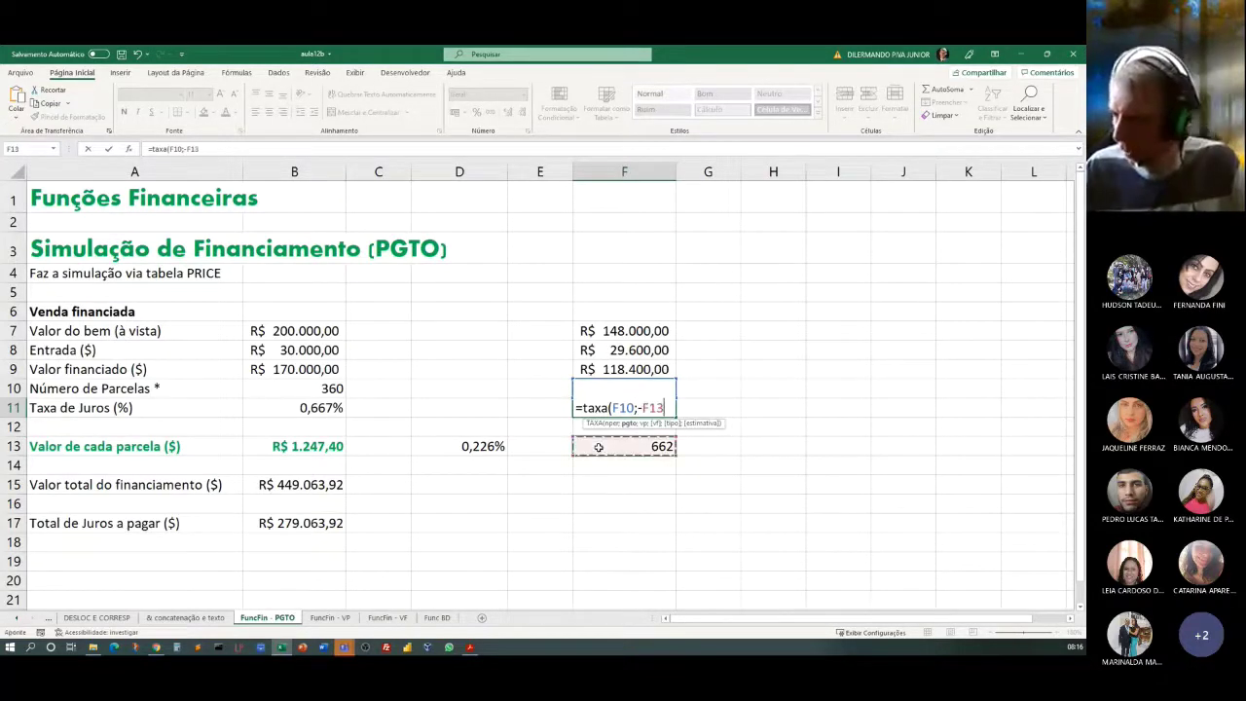
pyautogui.write(';')
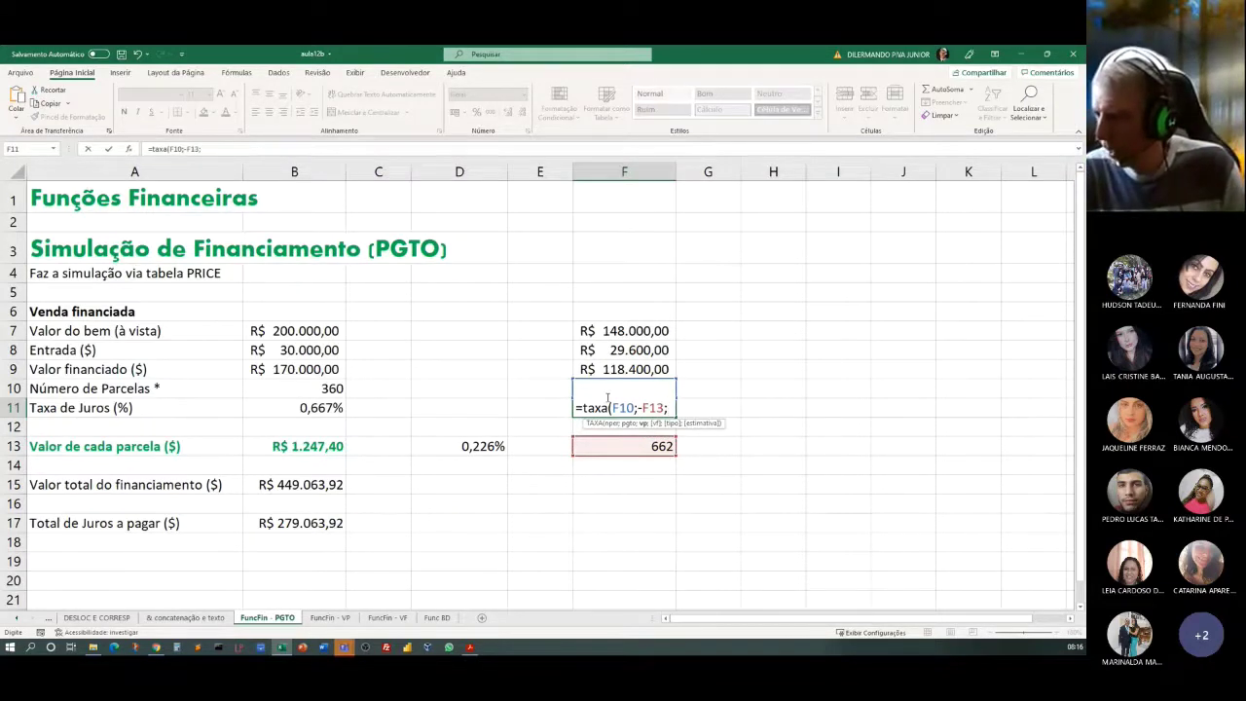
pyautogui.click(621, 368)
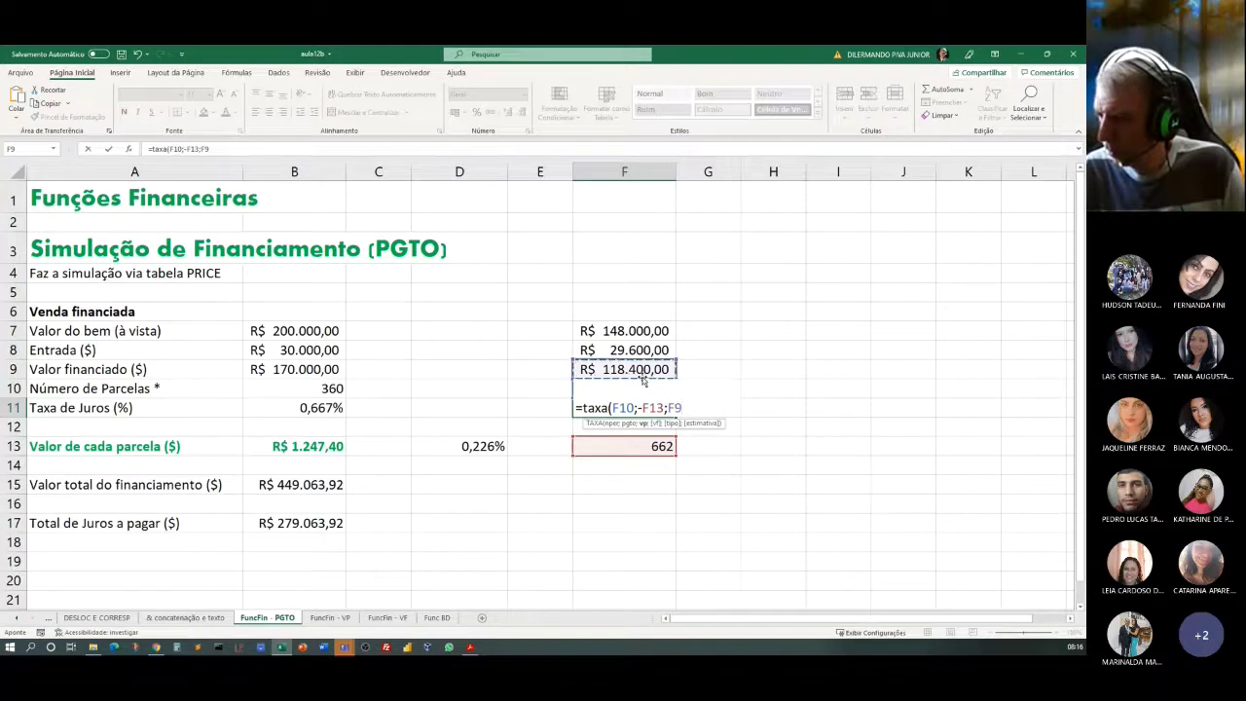
pyautogui.write(';')
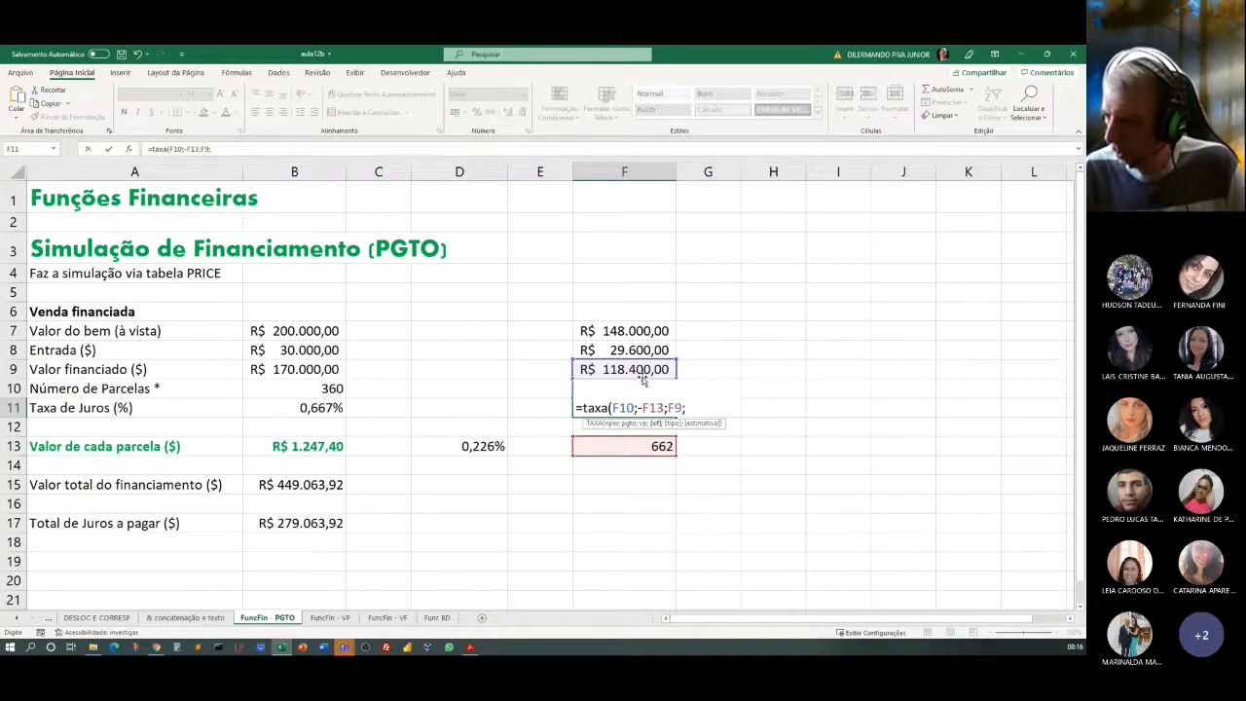
pyautogui.write('0;')
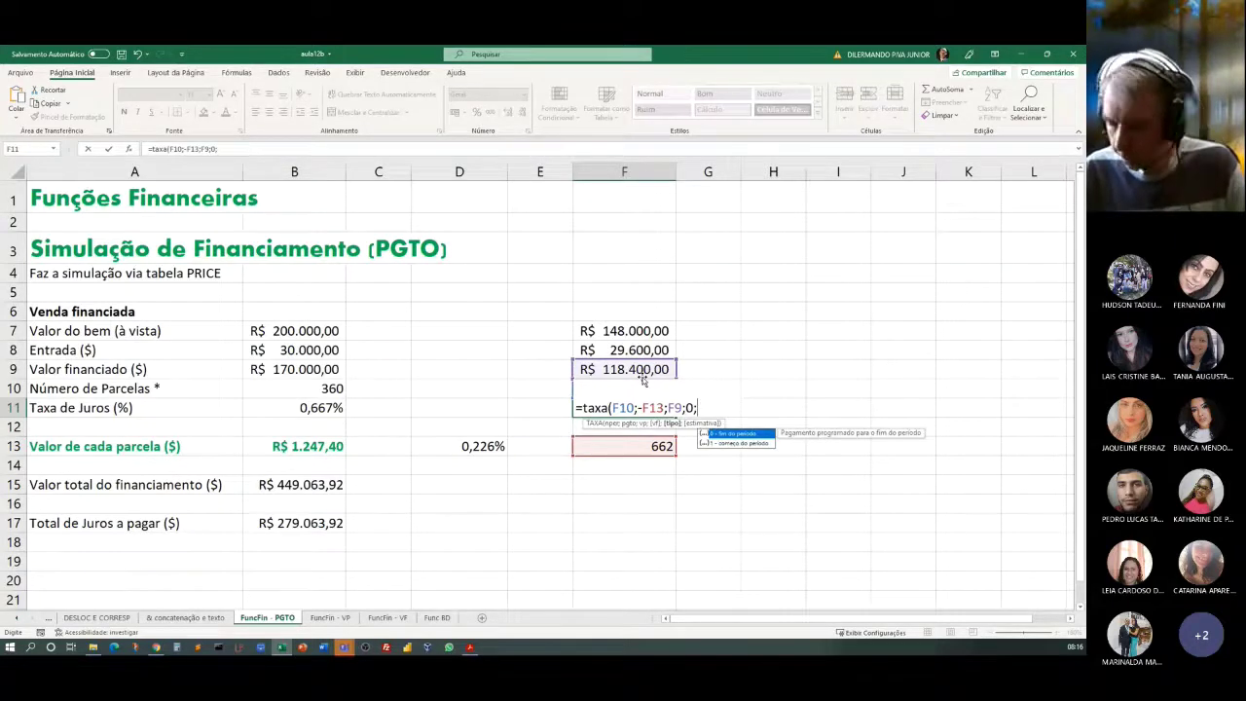
pyautogui.write('0;')
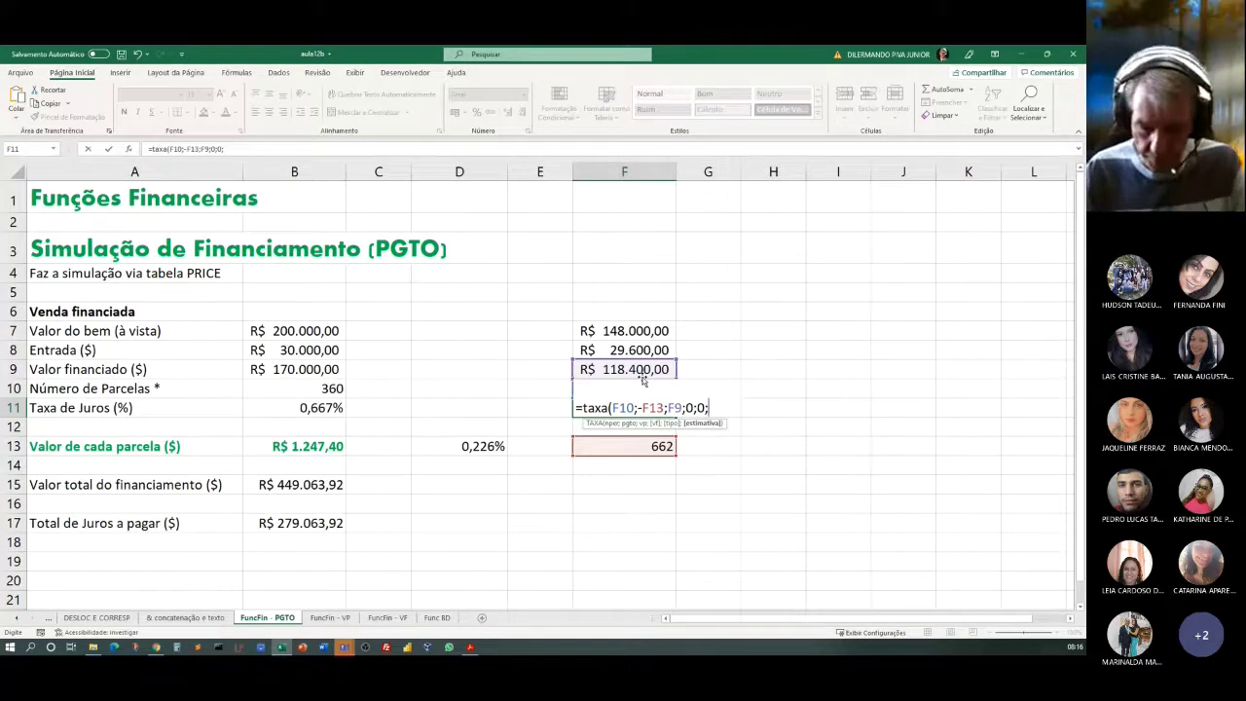
pyautogui.write('0)')
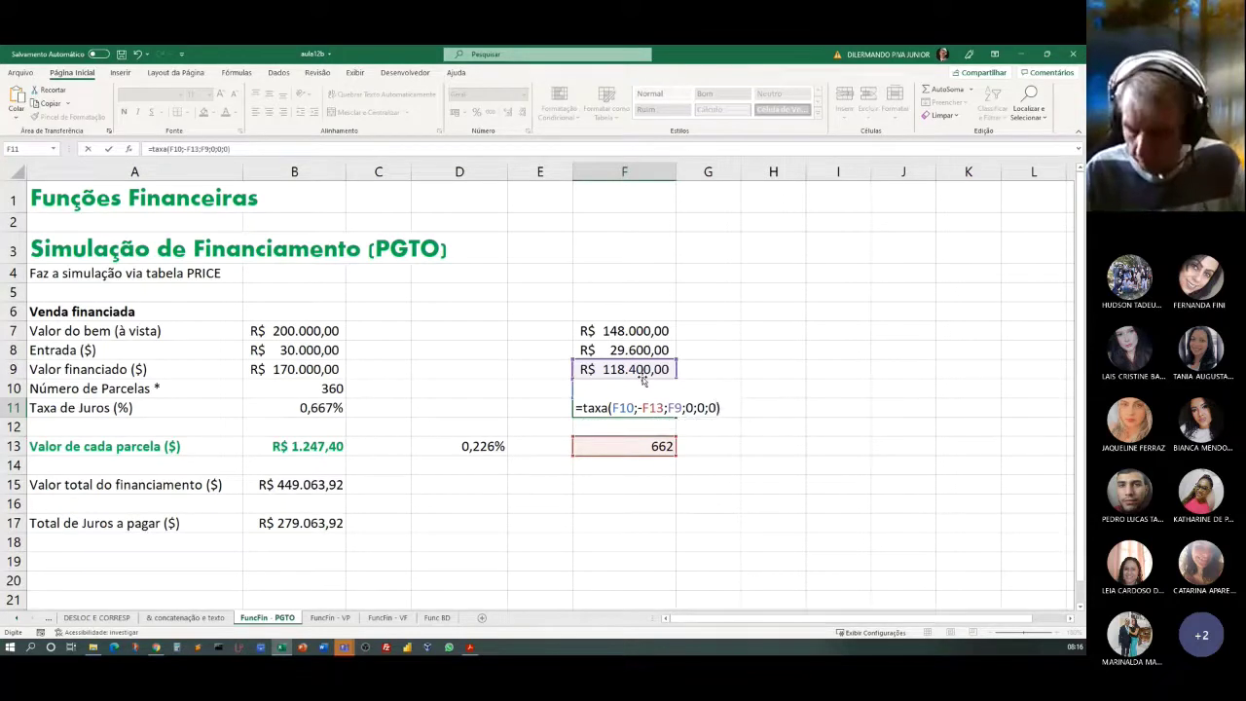
pyautogui.press('Return')
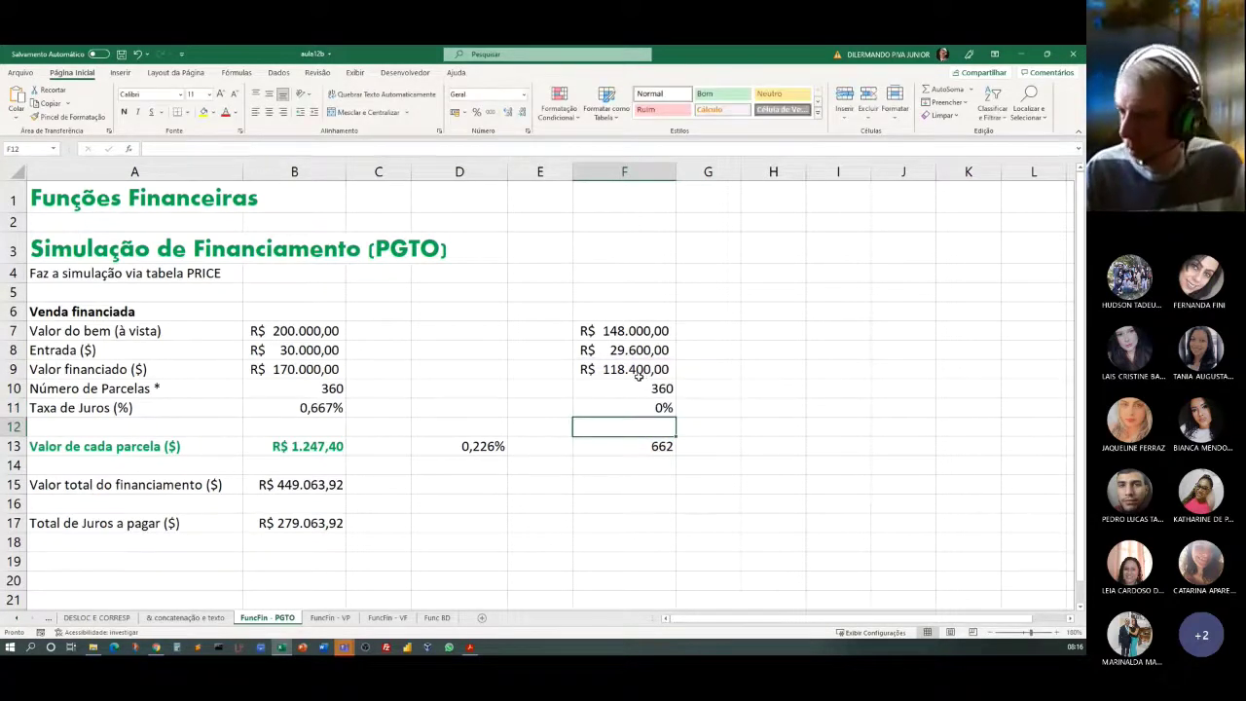
# Step: Show the interest rate in F11 with four decimal places
pyautogui.click(623, 410)
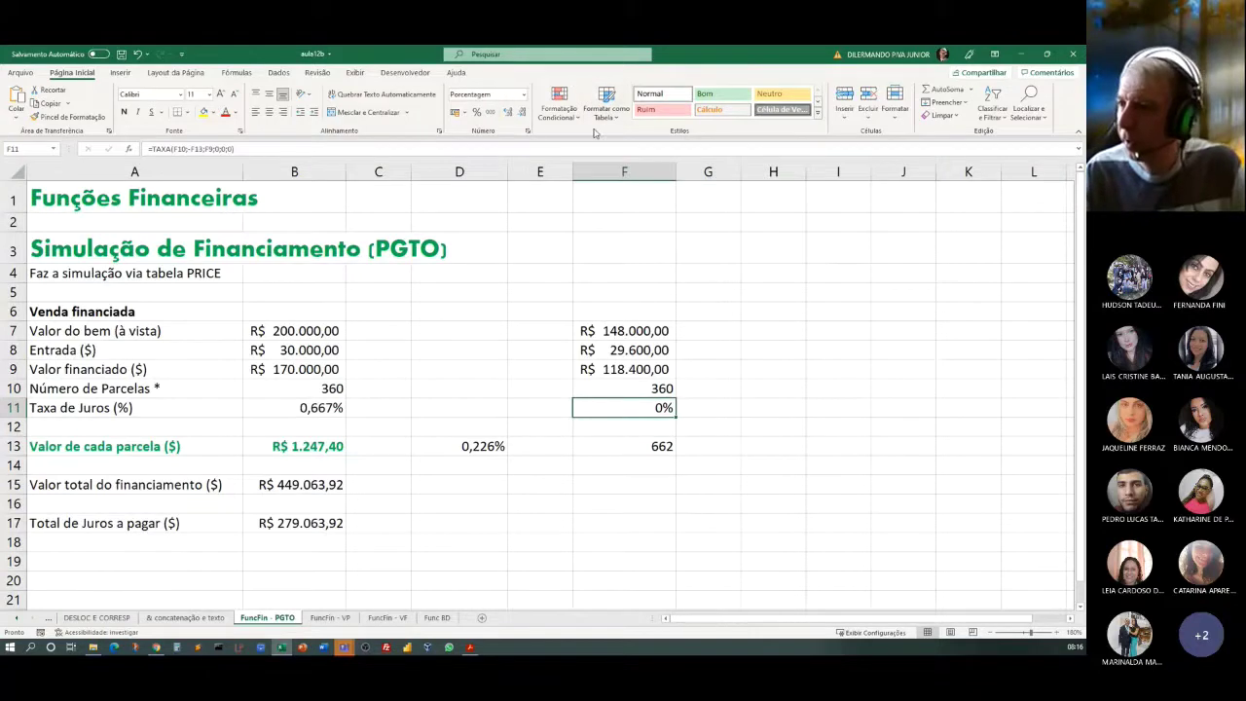
pyautogui.click(509, 113)
pyautogui.tripleClick(509, 113)
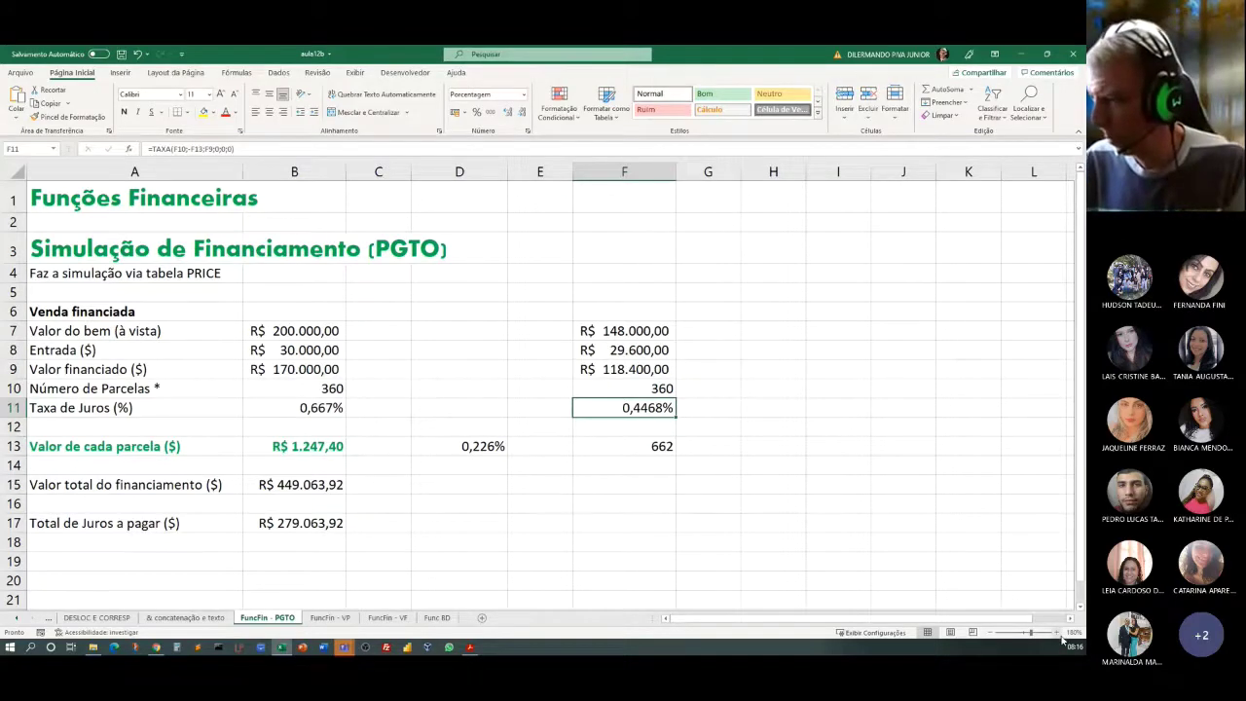
# Step: Calculate the second simulation's annual interest rate in G11 by multiplying the monthly rate by twelve, with =F11*12
pyautogui.click(1058, 633)
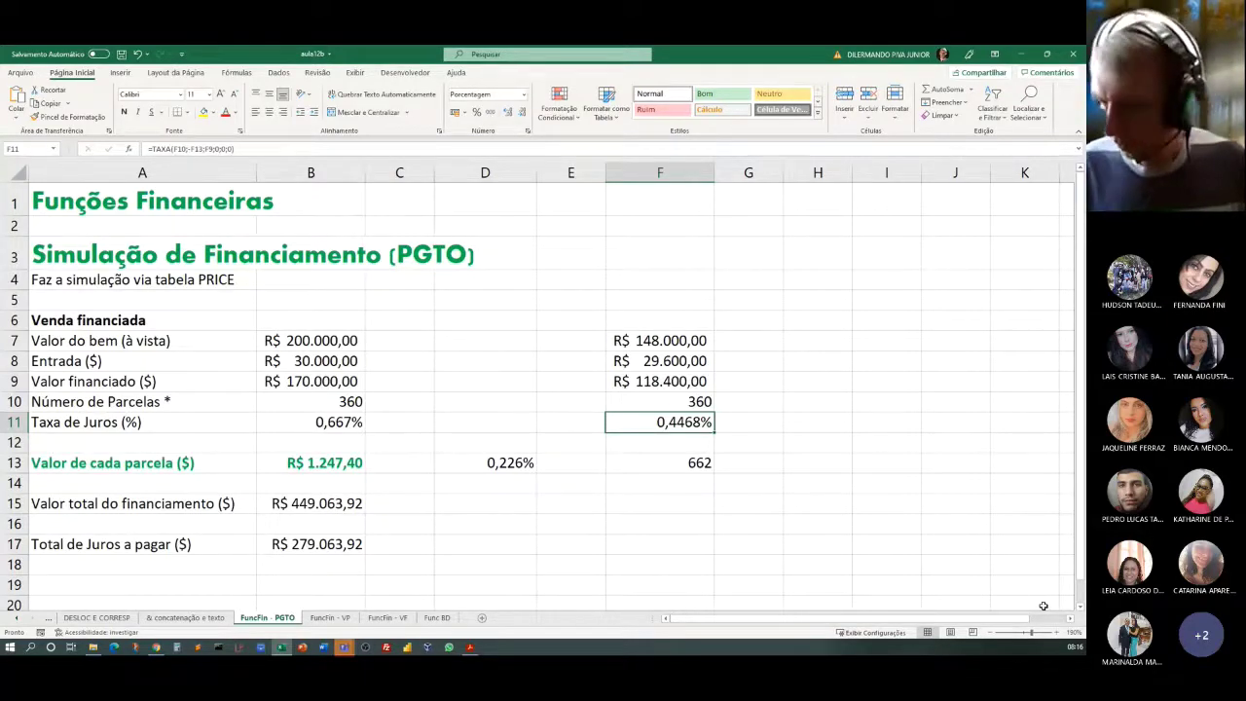
pyautogui.click(769, 425)
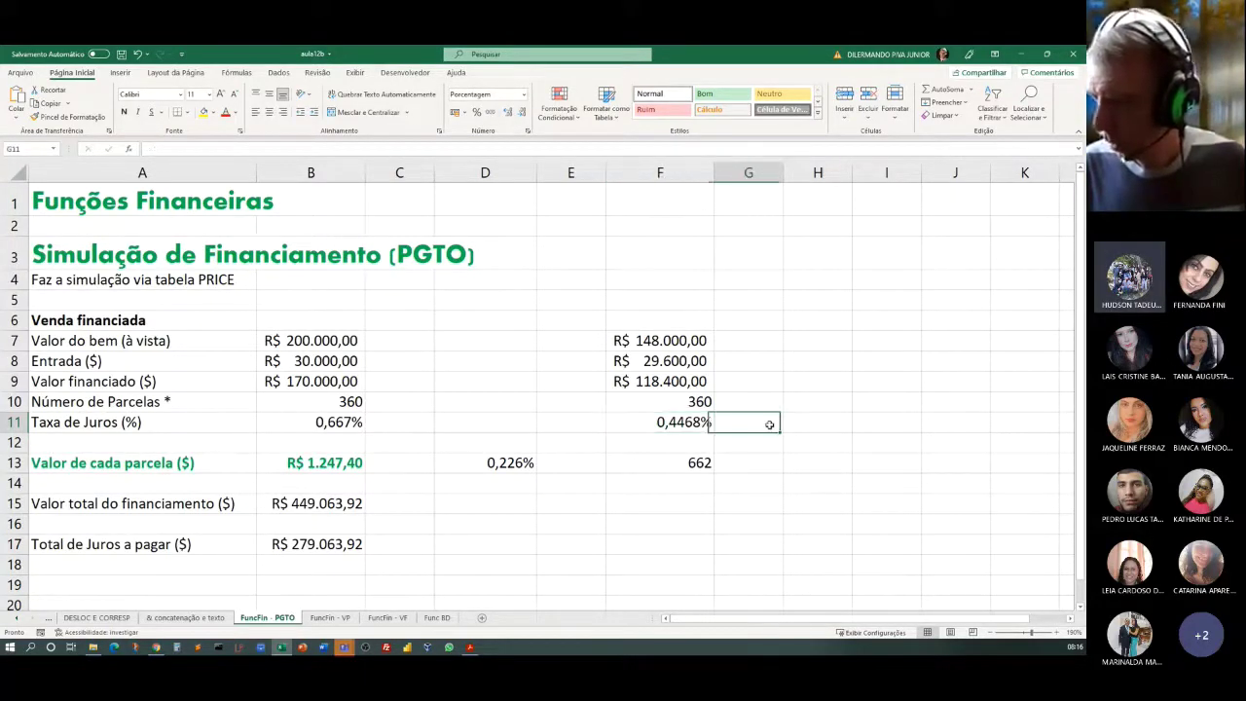
pyautogui.write('=')
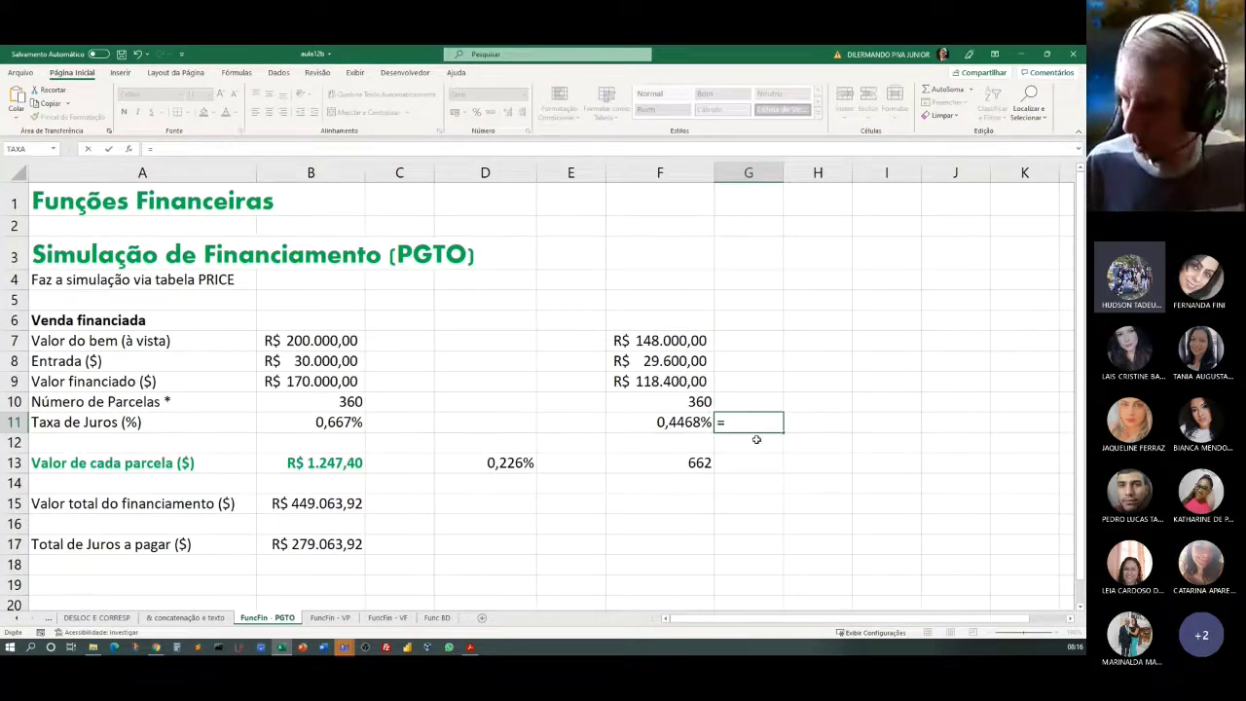
pyautogui.click(662, 422)
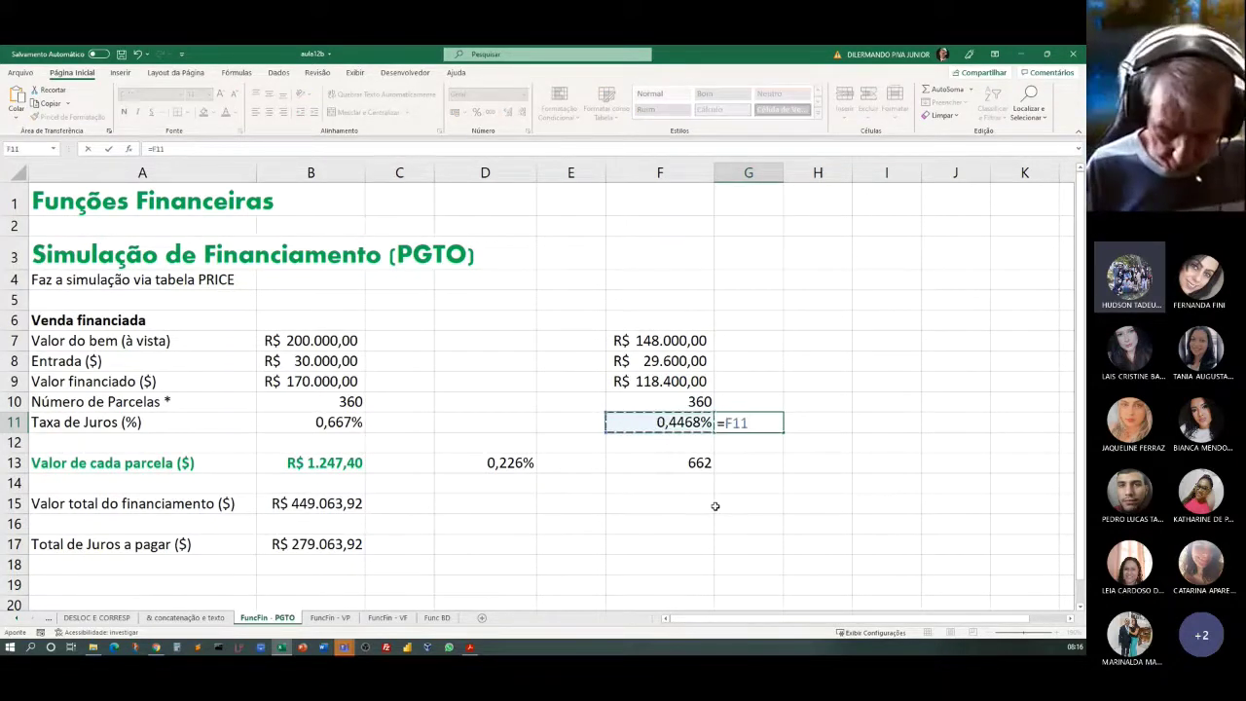
pyautogui.write('*12')
pyautogui.press('Return')
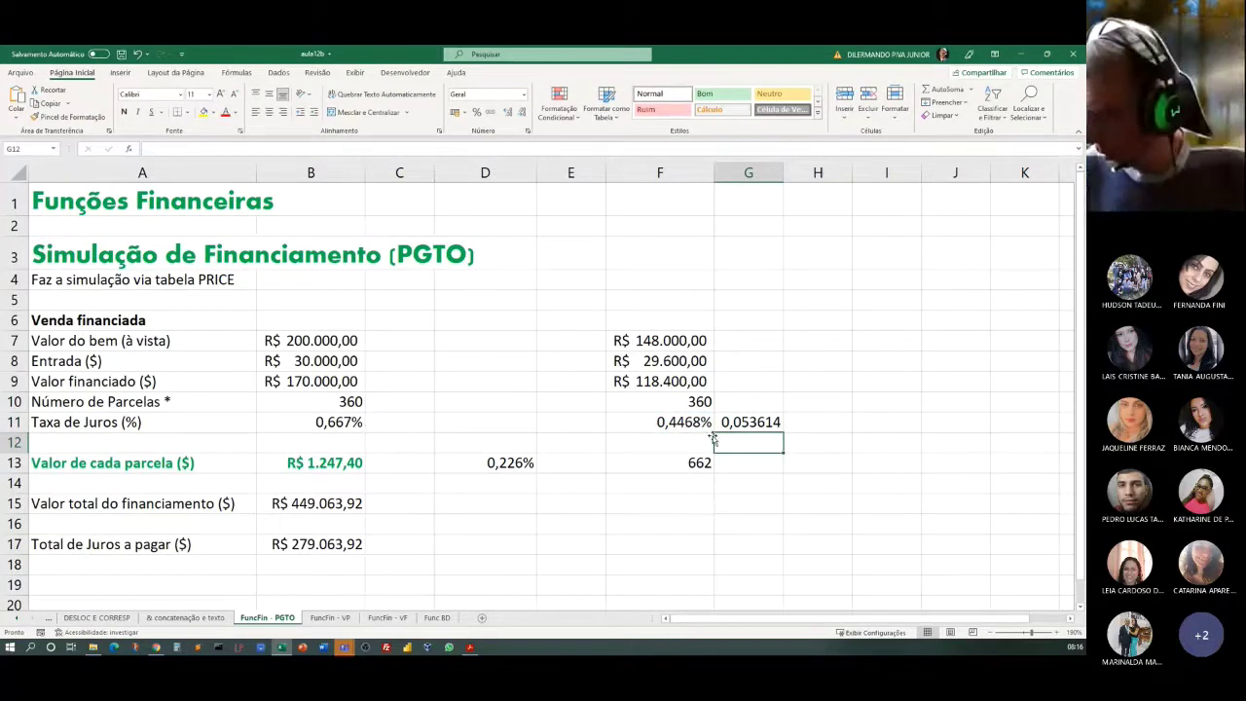
# Step: Format the annual rate in G11 as a percentage with two decimal places
pyautogui.click(740, 423)
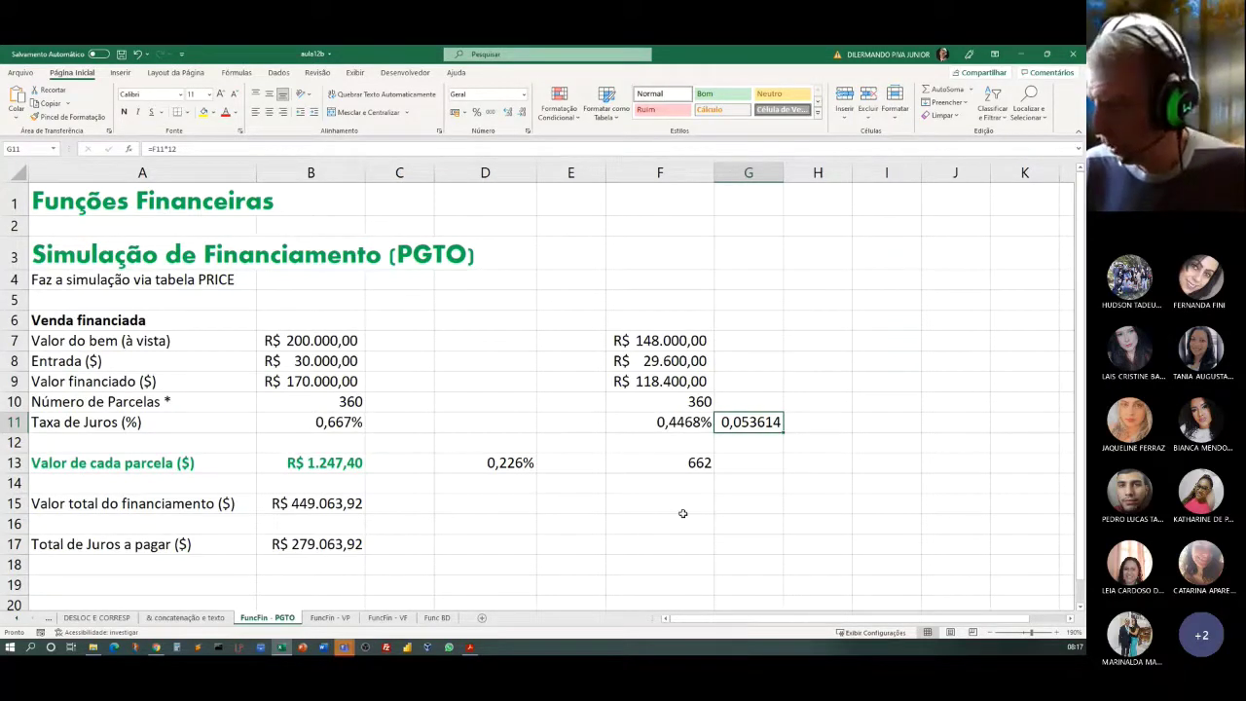
pyautogui.click(476, 112)
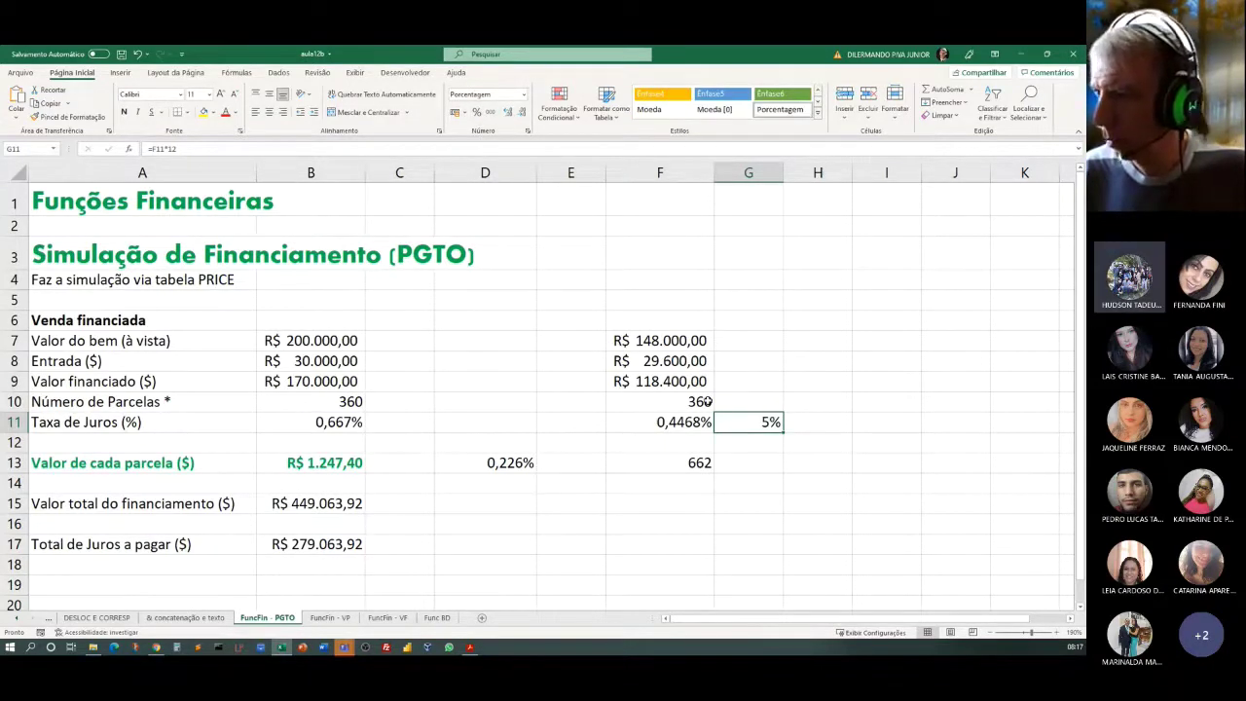
pyautogui.doubleClick(510, 112)
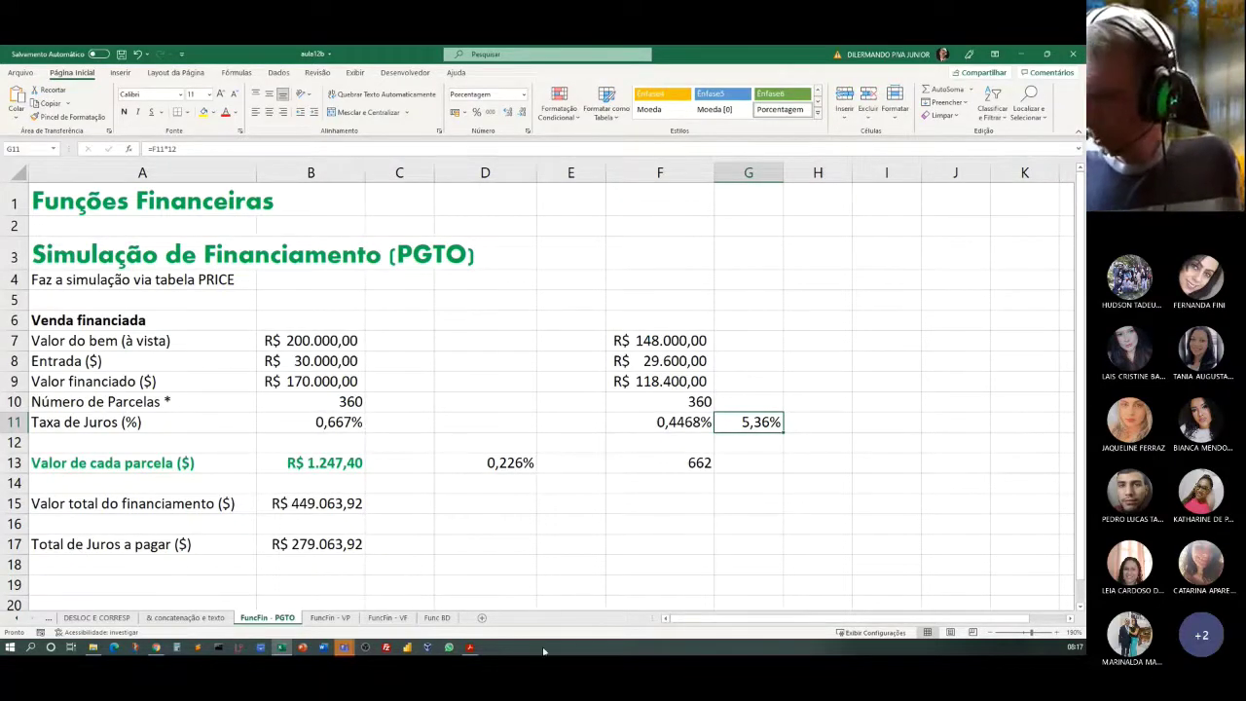
# Step: On the FuncFin - VP sheet, examine the bill's value, its due and discount dates, and the month-count formula in B7:B10
pyautogui.click(330, 617)
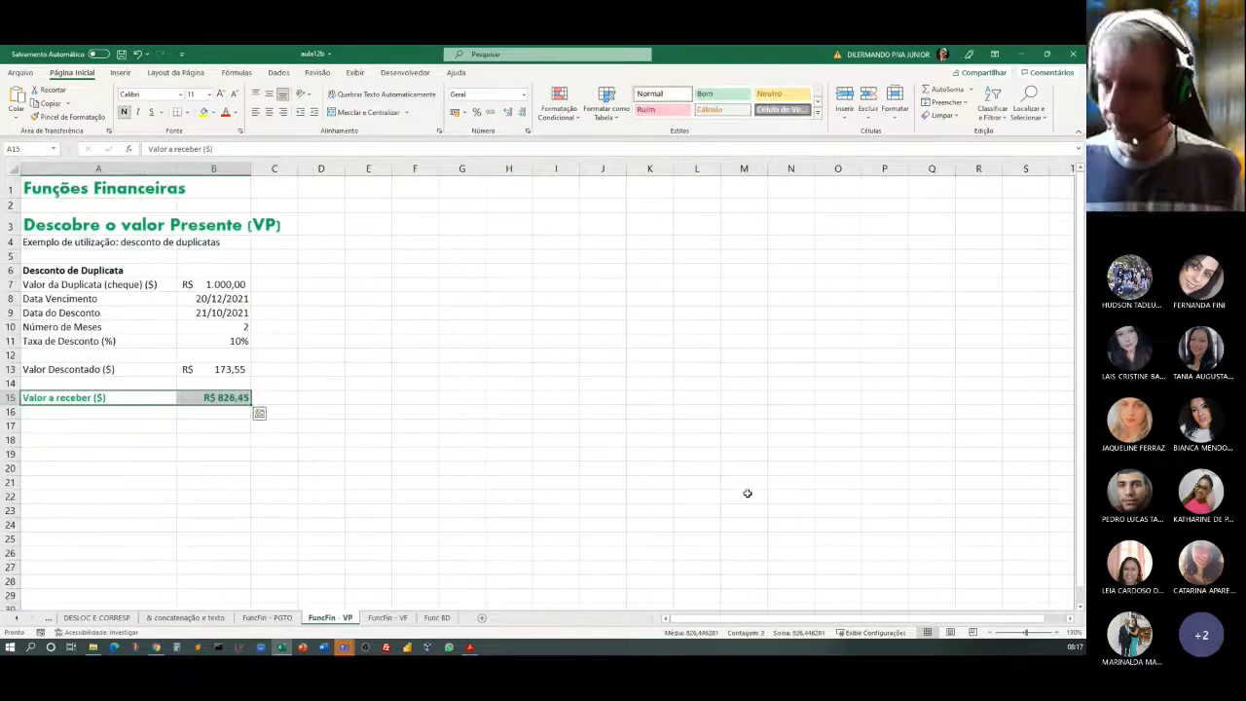
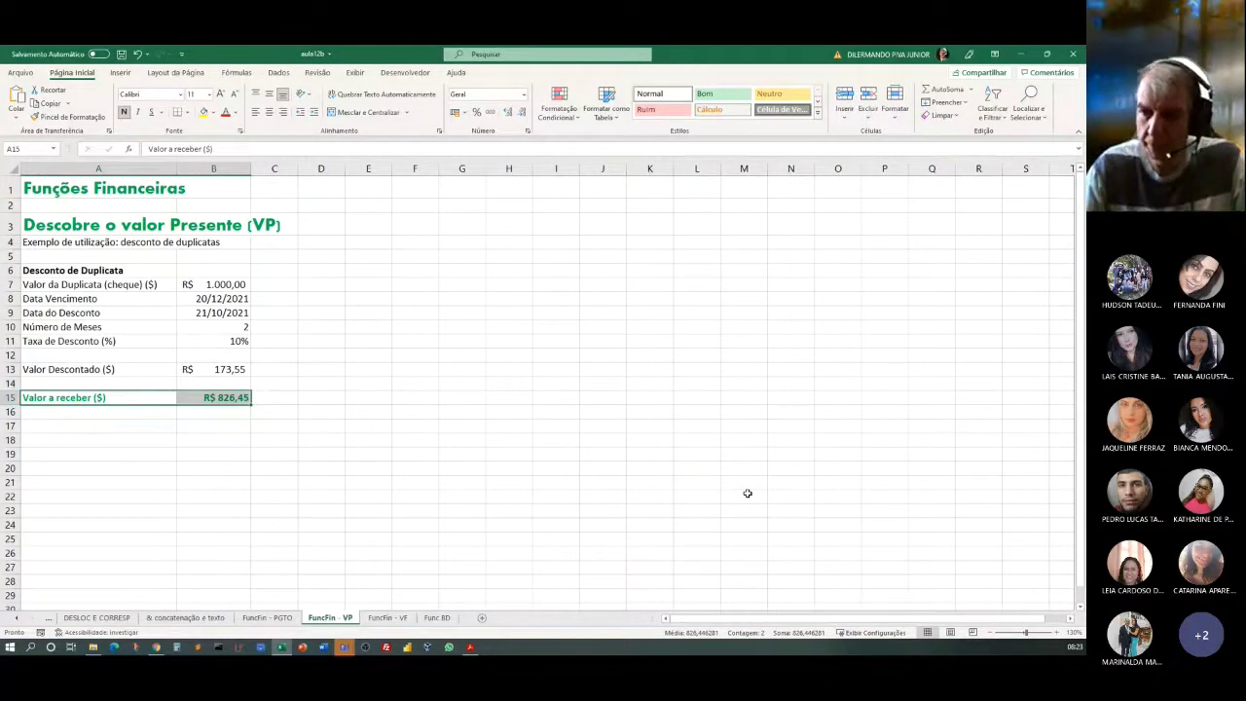
pyautogui.click(198, 283)
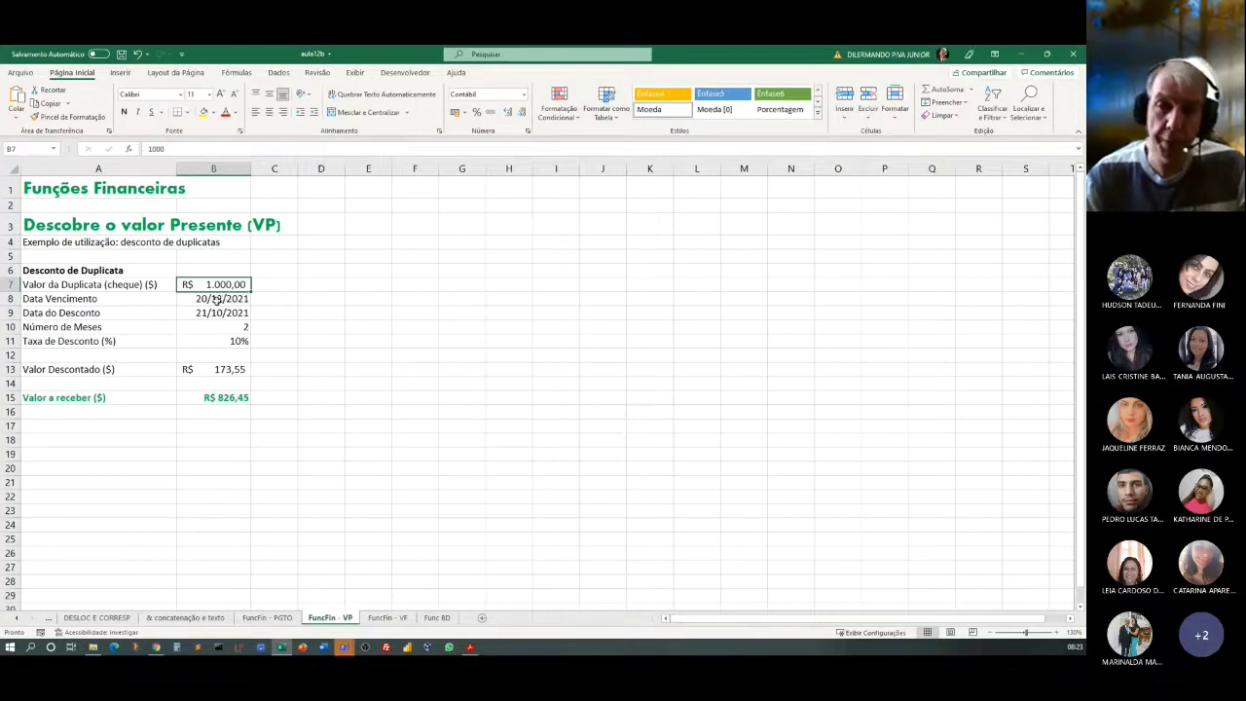
pyautogui.click(216, 300)
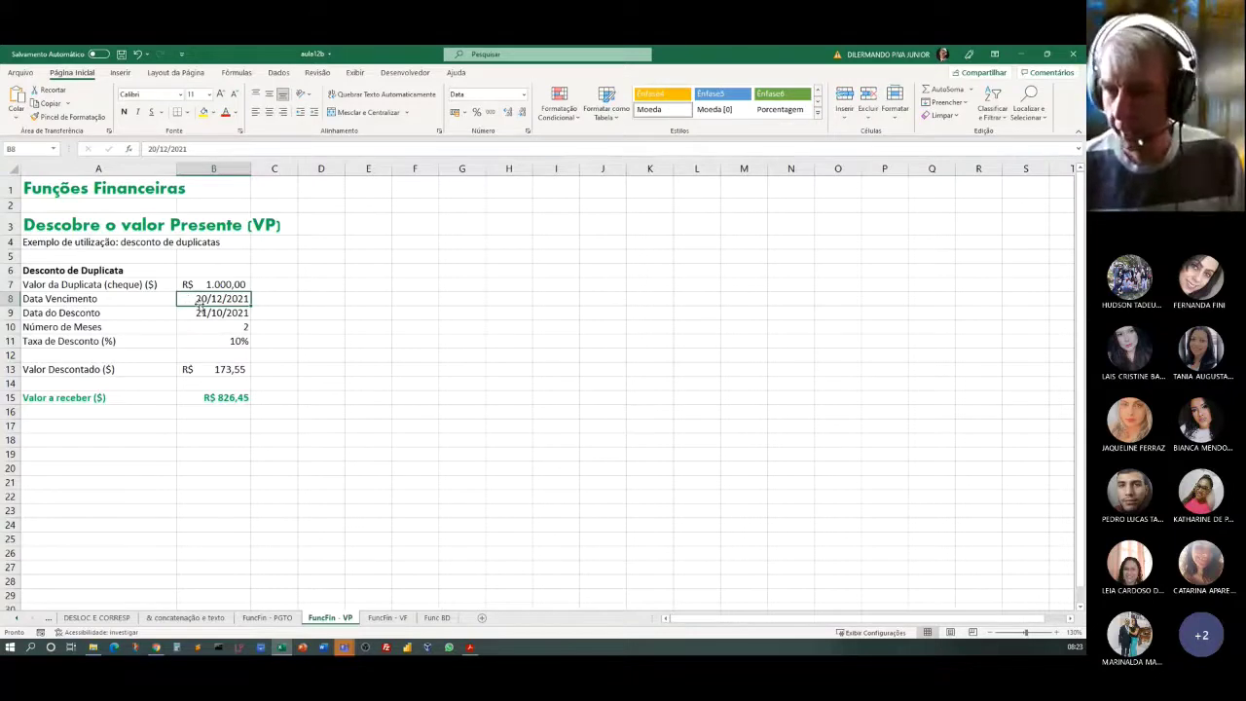
pyautogui.click(202, 312)
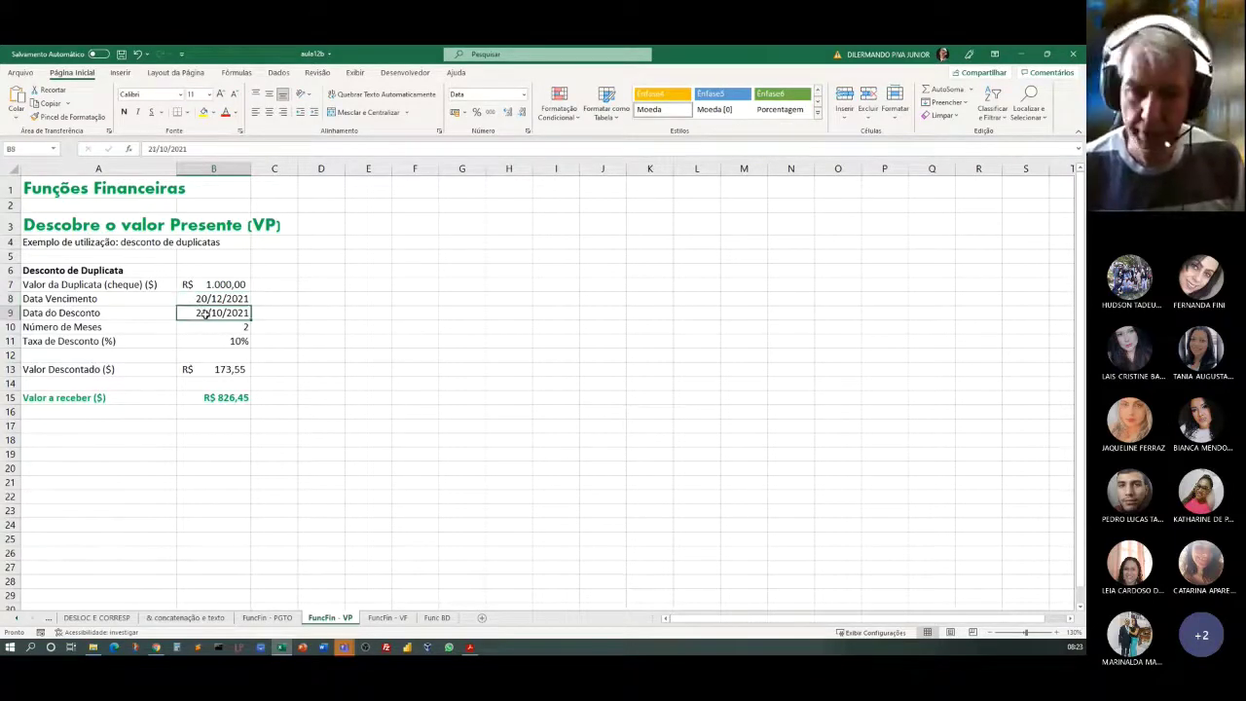
pyautogui.click(246, 326)
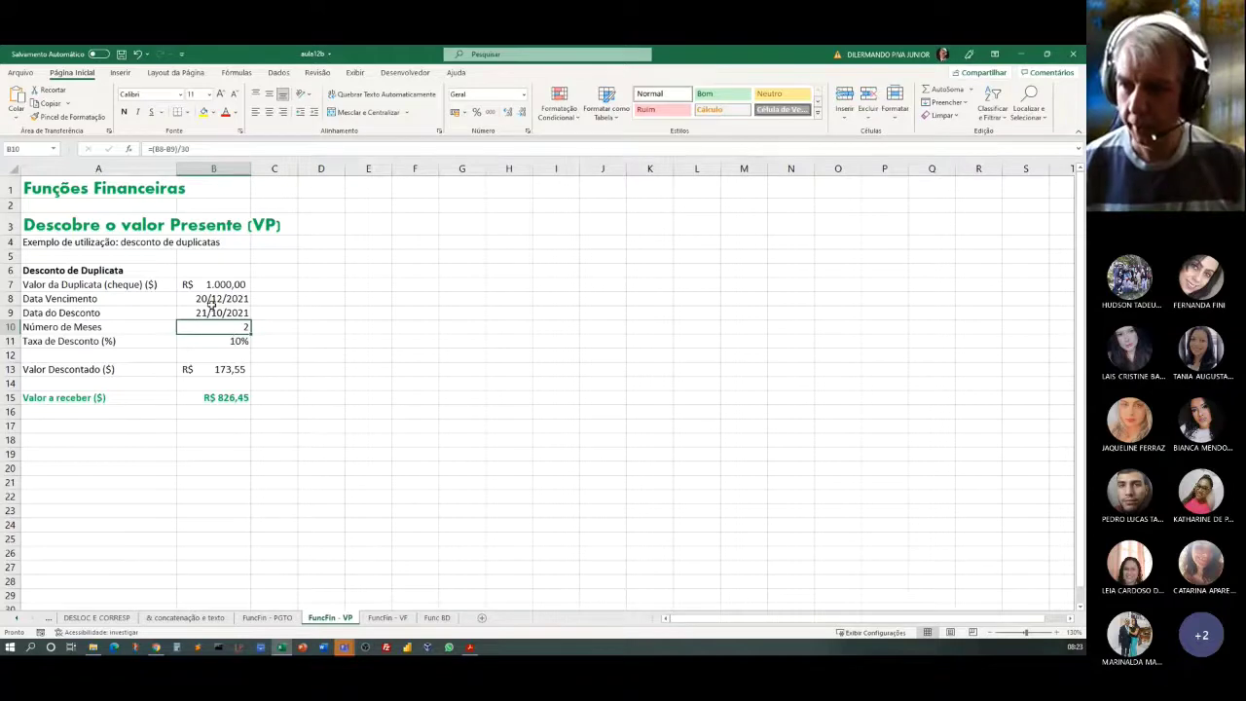
pyautogui.click(212, 309)
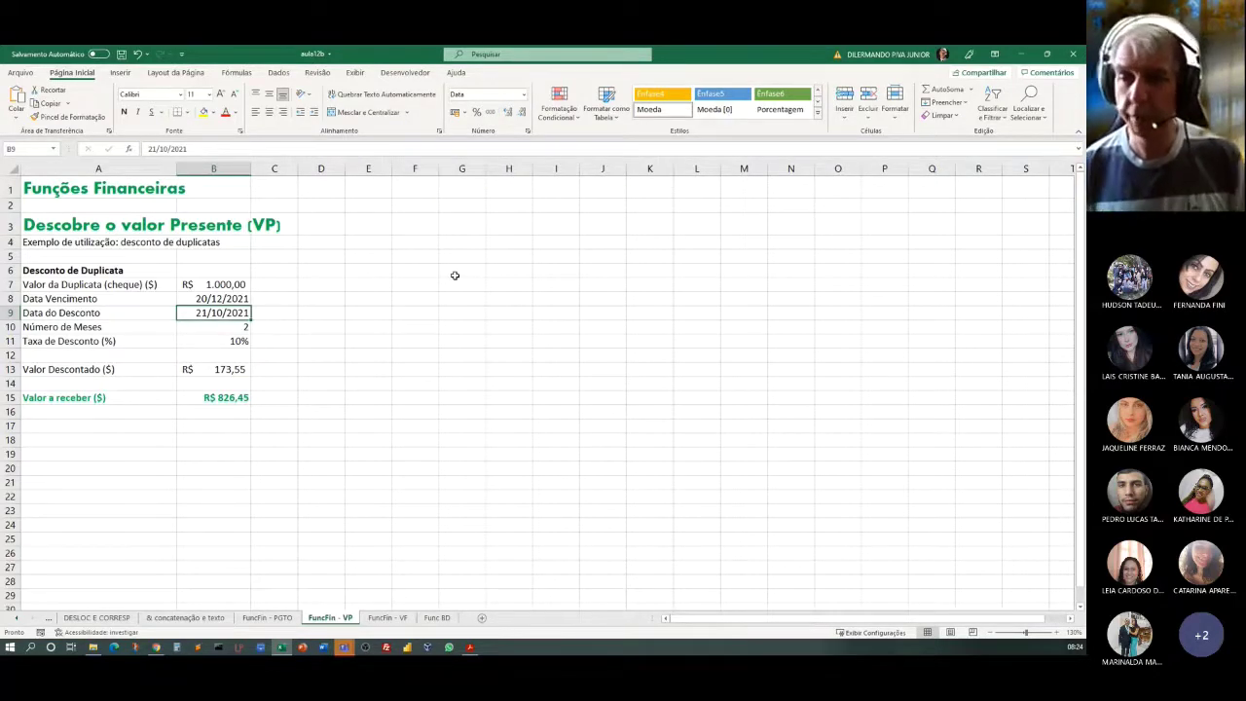
pyautogui.click(221, 331)
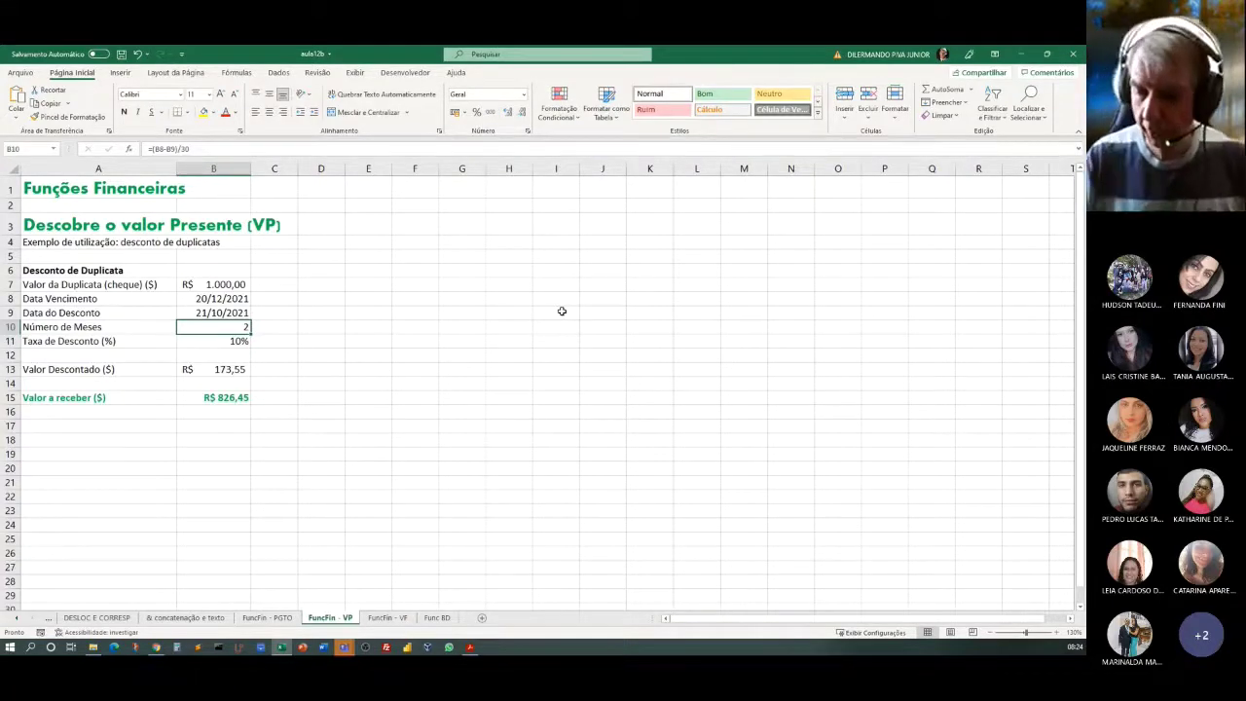
pyautogui.click(238, 287)
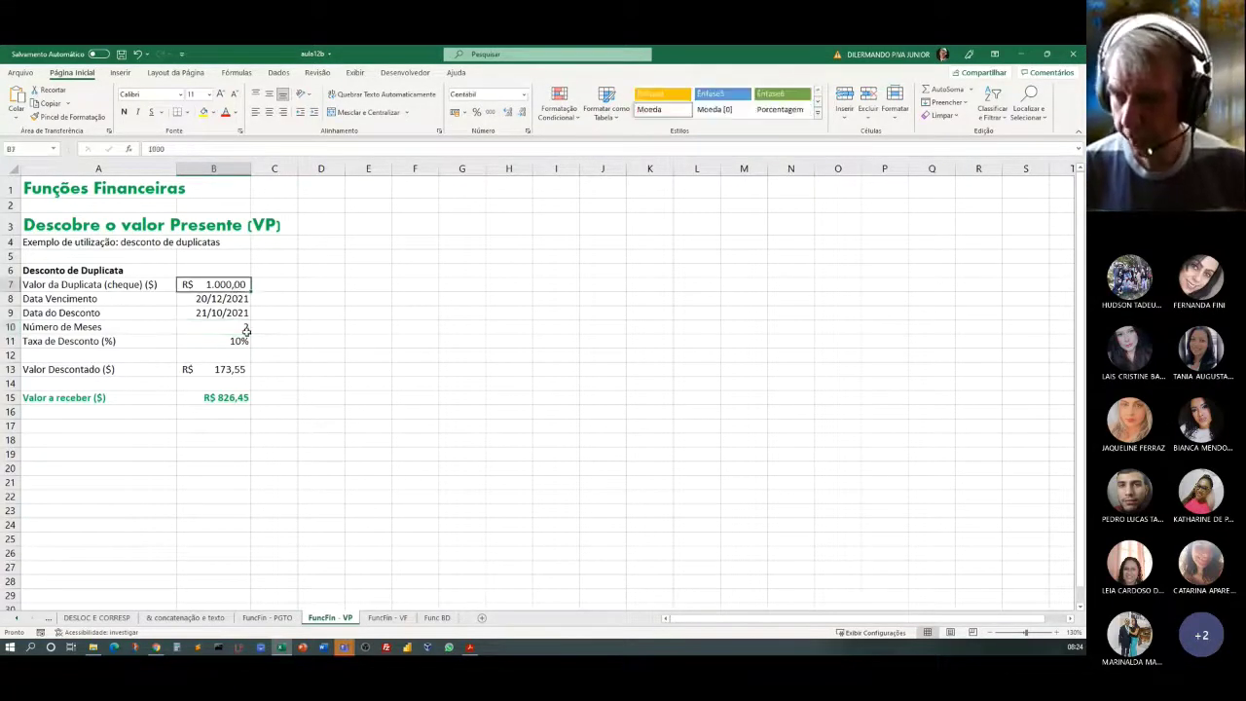
pyautogui.click(246, 330)
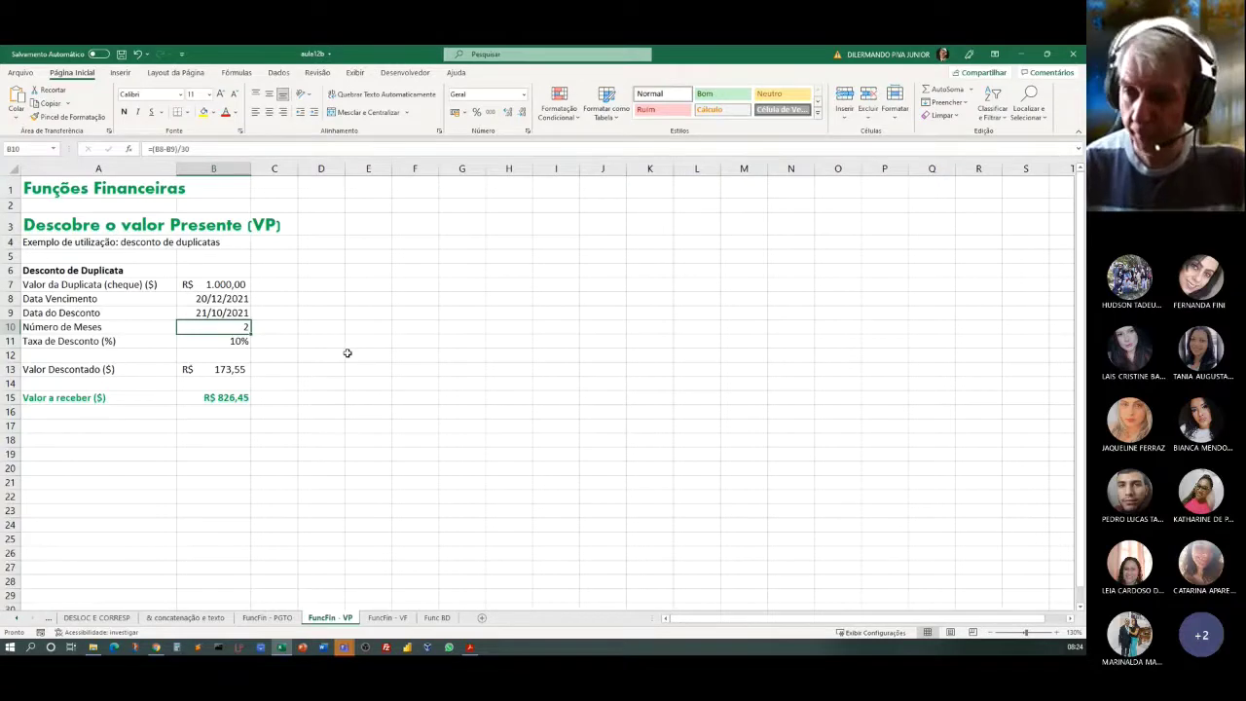
# Step: Examine the discount rate in B11, the discounted amount formula in B13, and how the VP formula in B15 uses the bill data
pyautogui.click(225, 343)
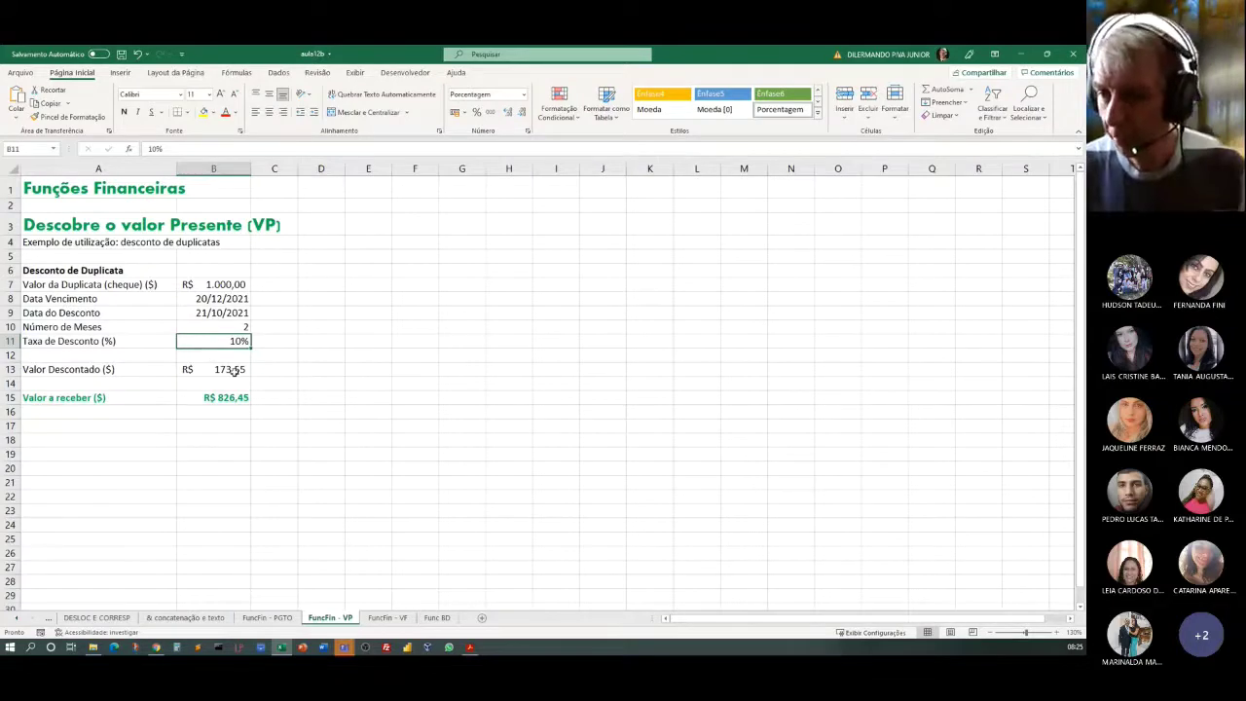
pyautogui.click(218, 369)
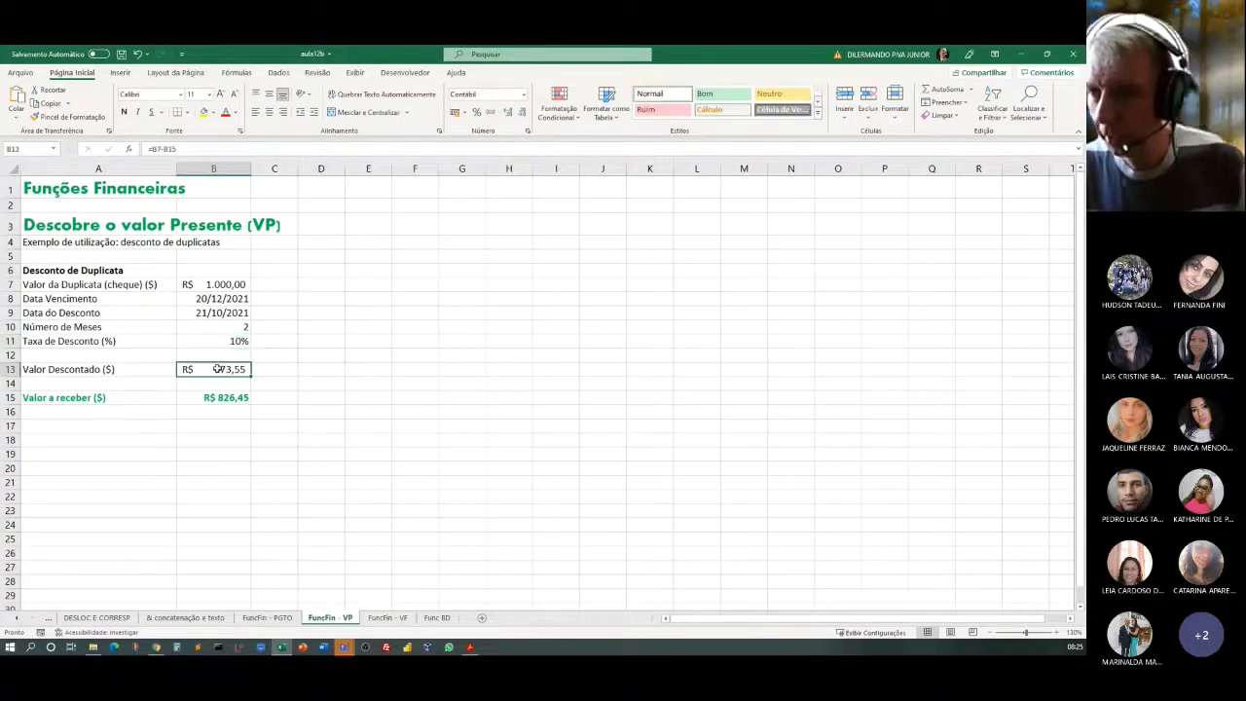
pyautogui.click(228, 397)
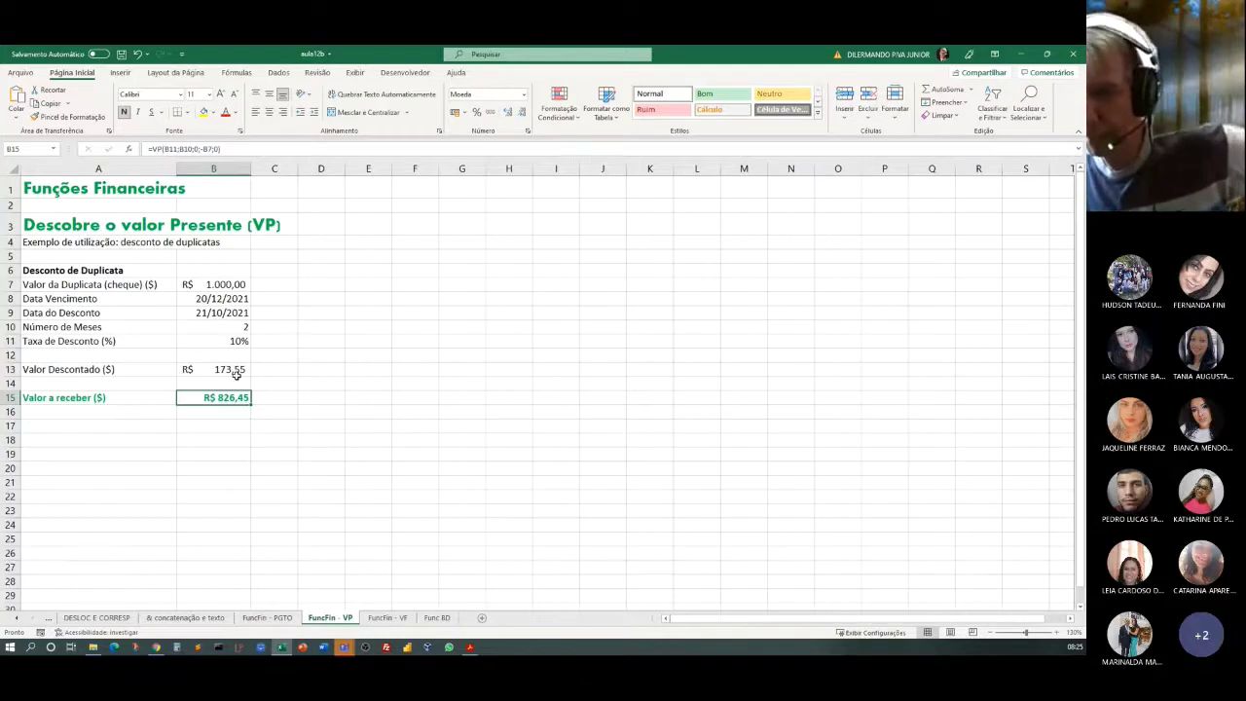
pyautogui.click(221, 283)
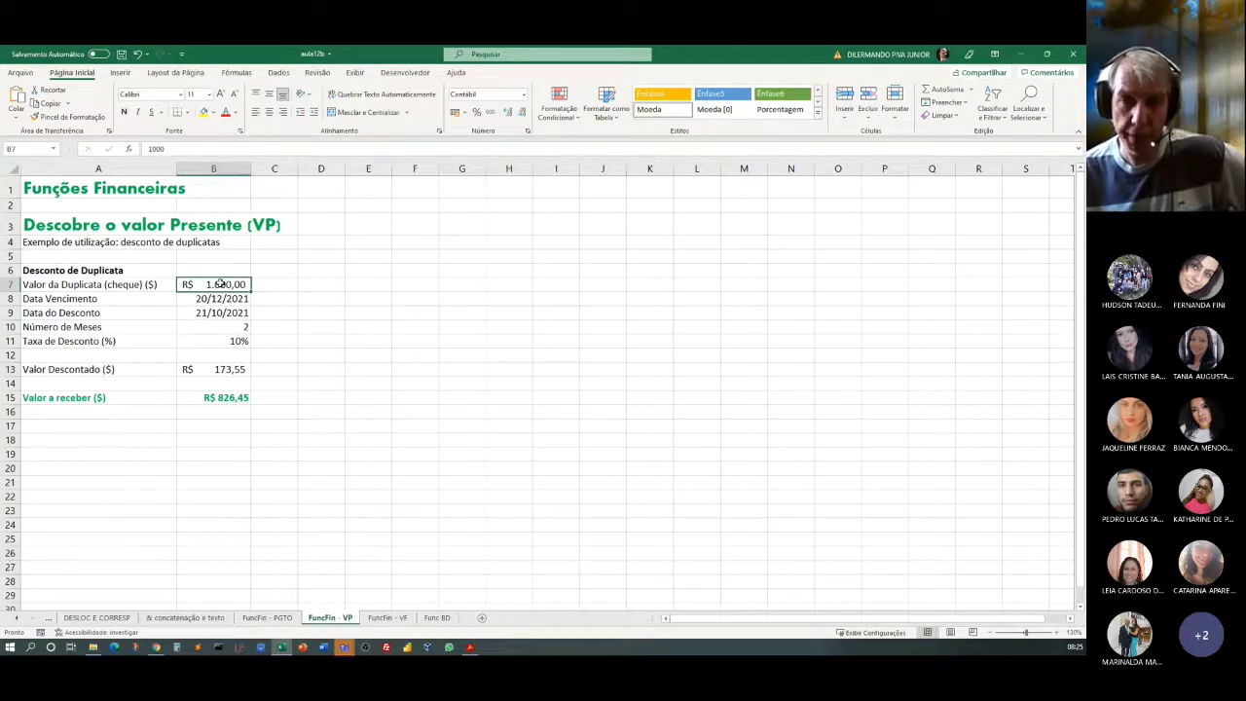
pyautogui.click(219, 329)
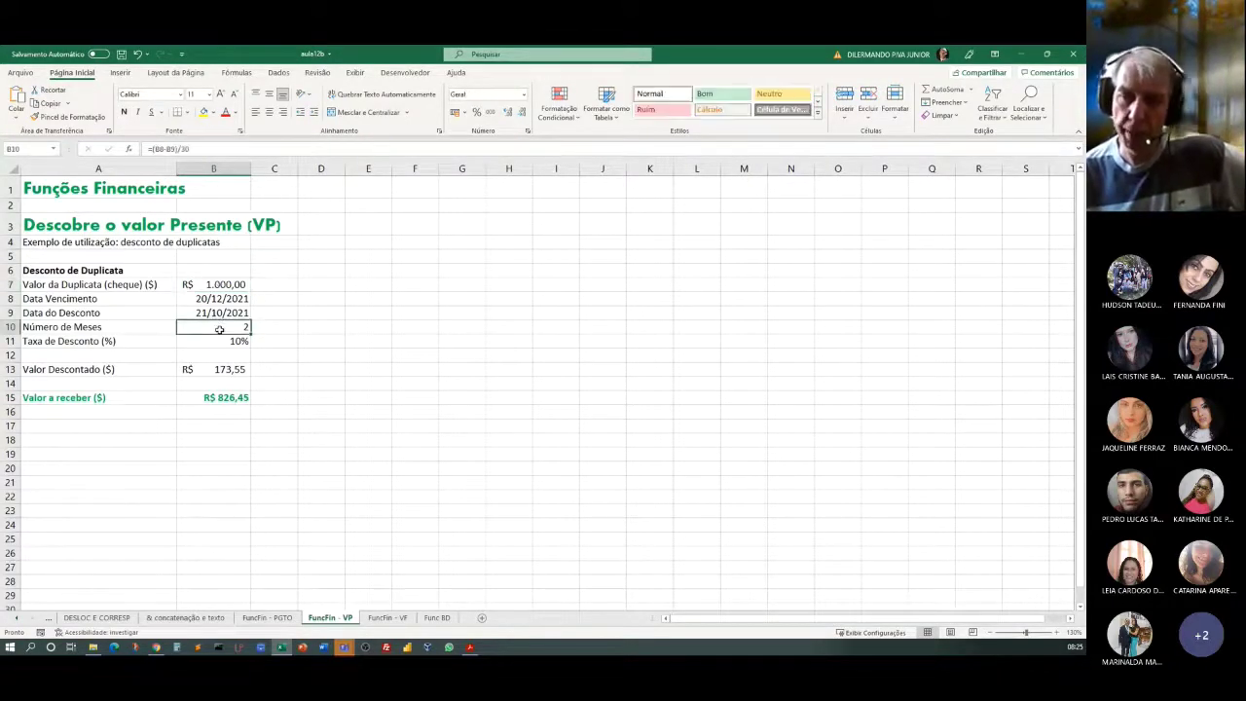
pyautogui.click(216, 341)
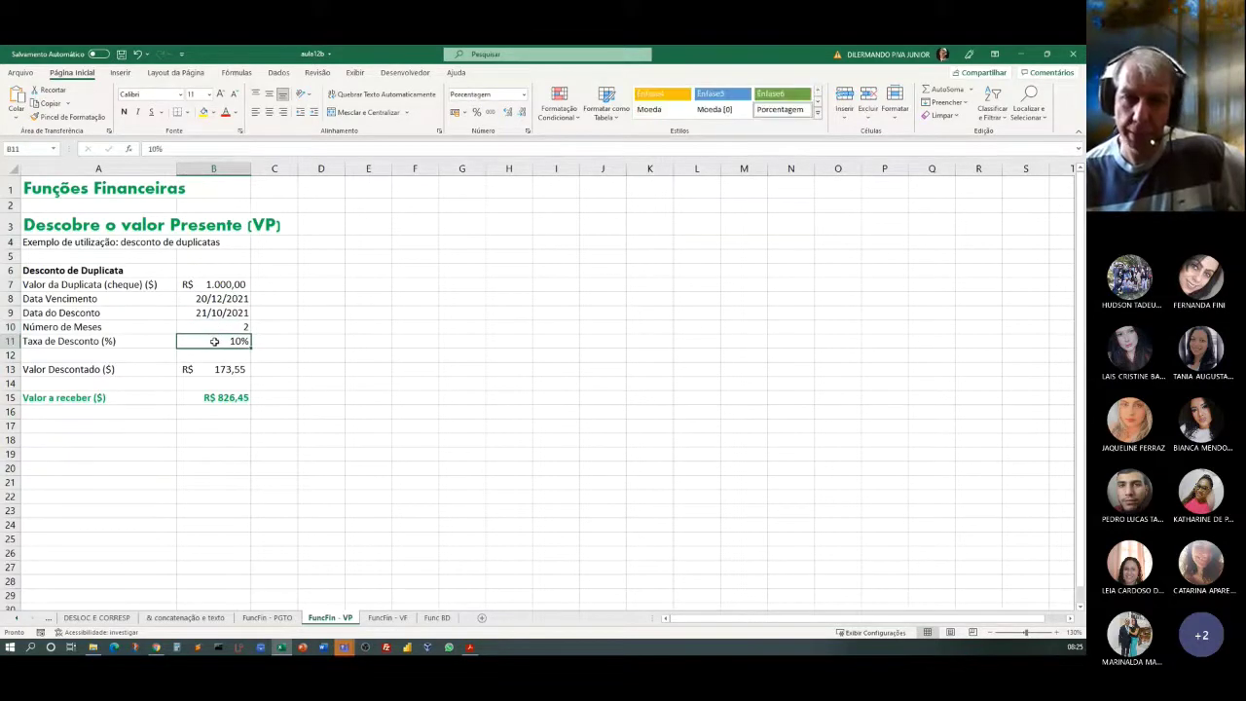
pyautogui.click(218, 398)
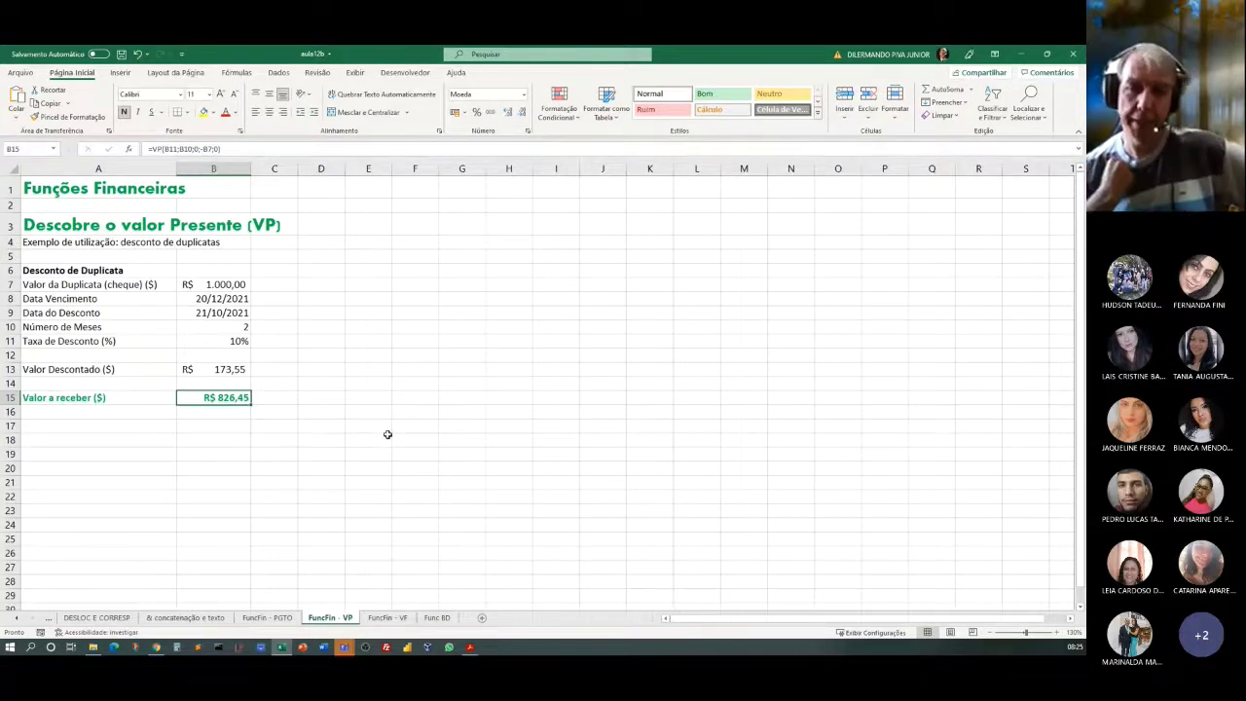
# Step: Rebuild the amount-to-receive formula in B15 as =VP(B11;B10;0;B7;0), using the rate, number of months and bill value
pyautogui.doubleClick(202, 399)
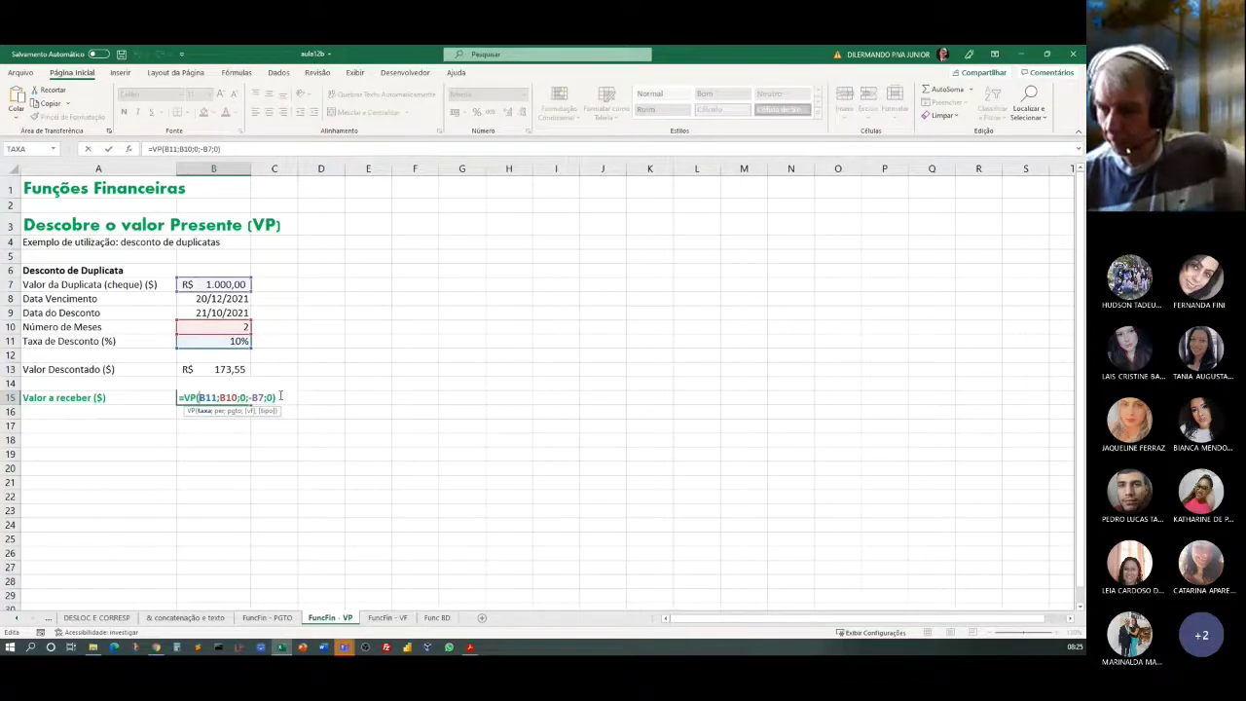
pyautogui.moveTo(275, 398); pyautogui.dragTo(200, 394)
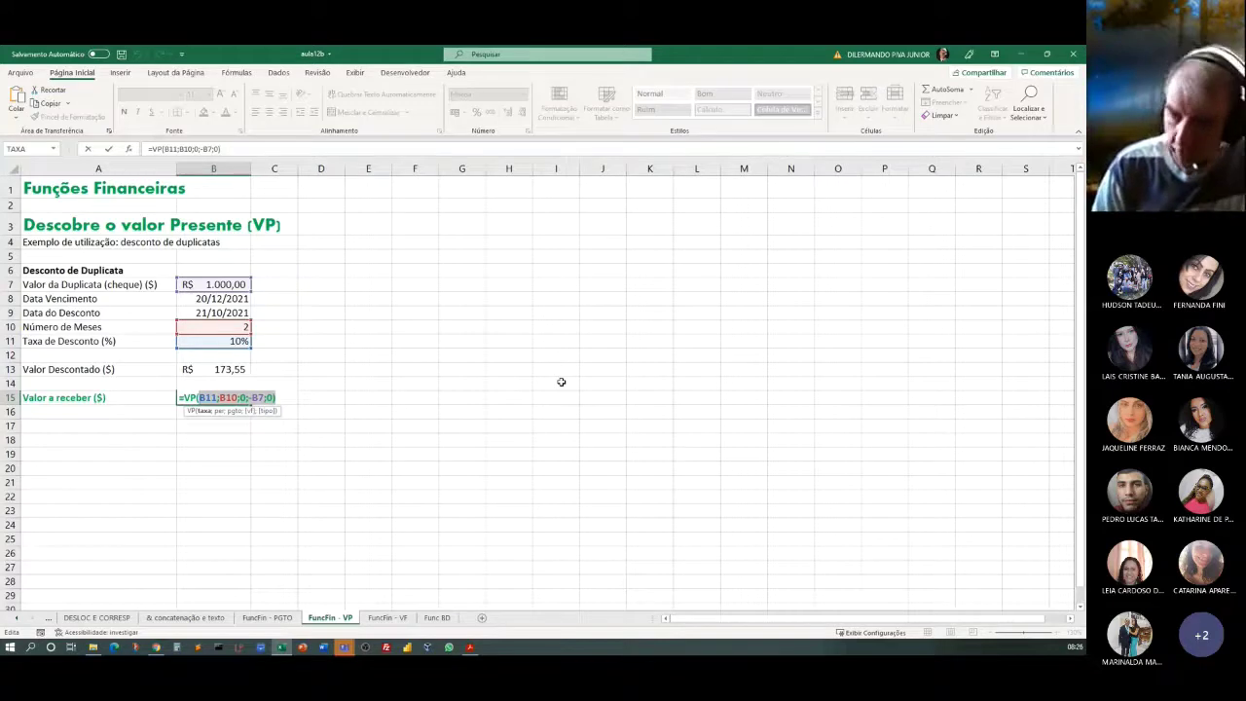
pyautogui.press('Delete')
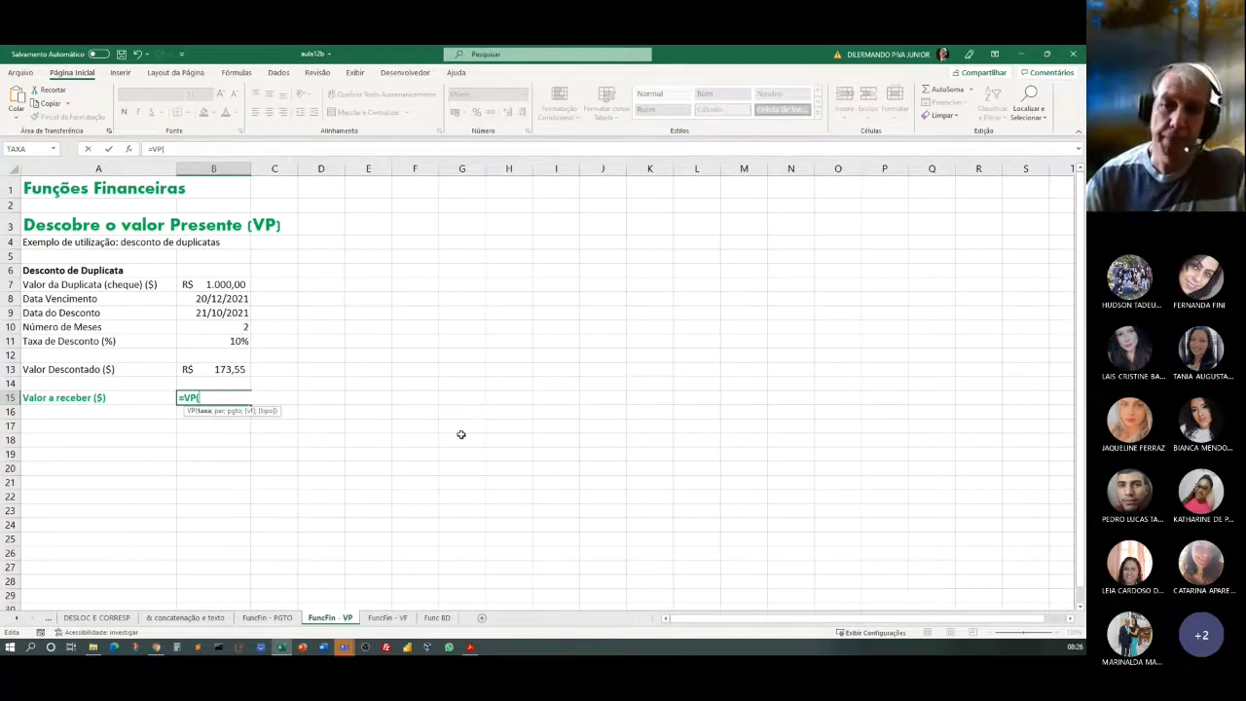
pyautogui.click(189, 342)
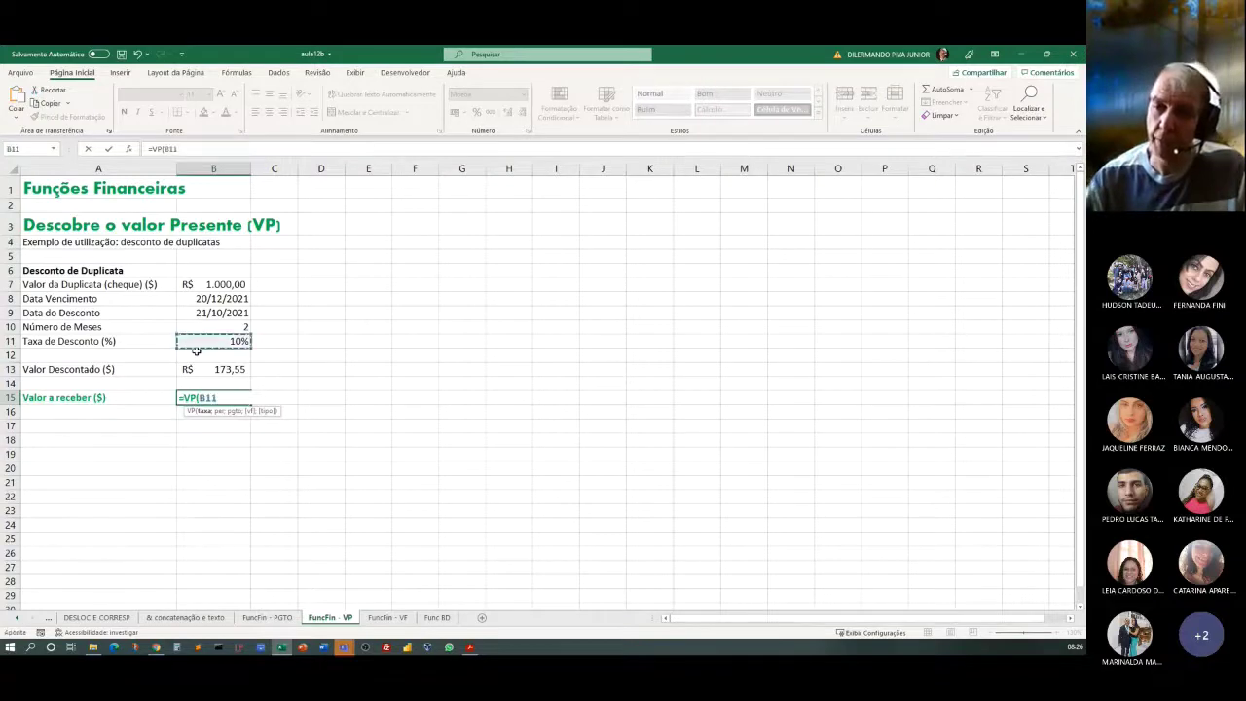
pyautogui.write(';')
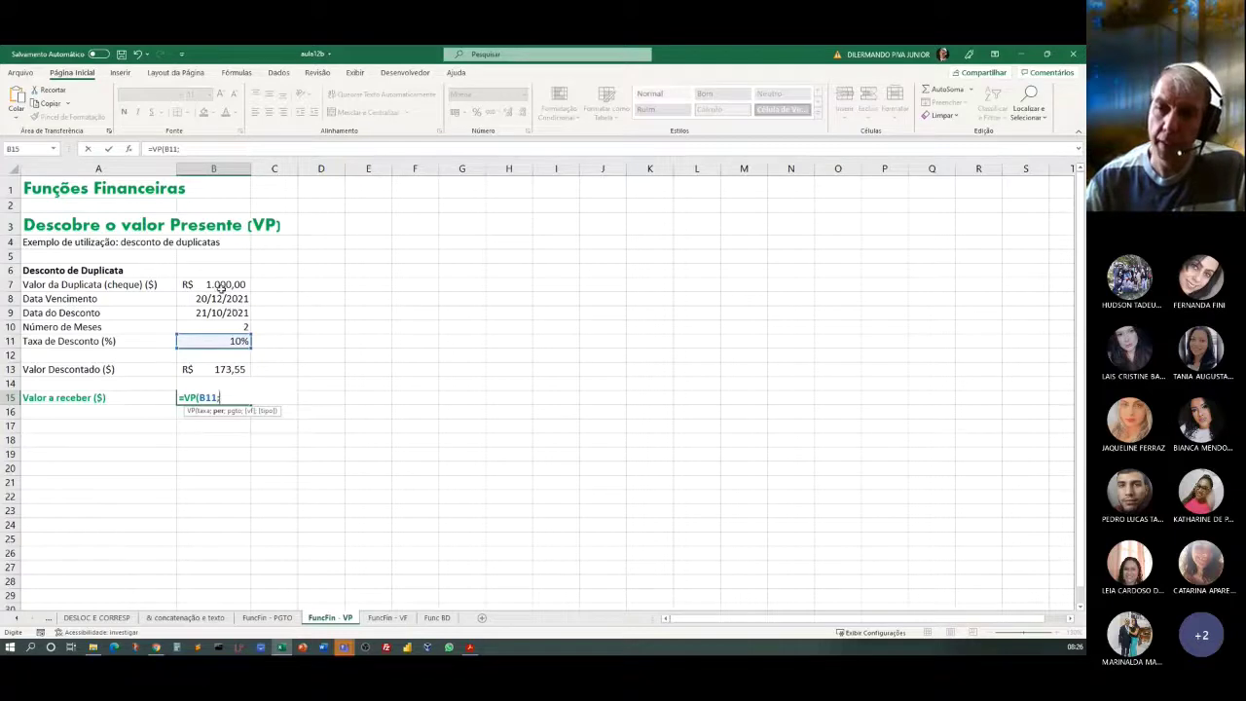
pyautogui.click(231, 330)
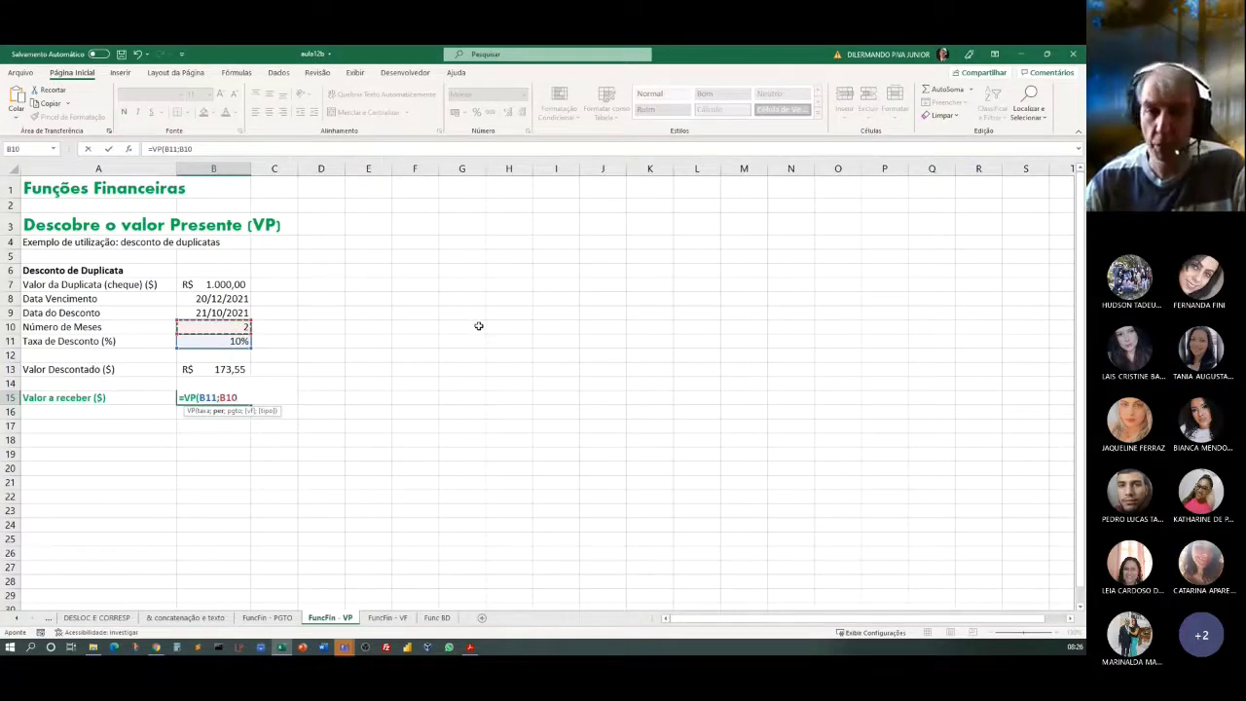
pyautogui.write(';0')
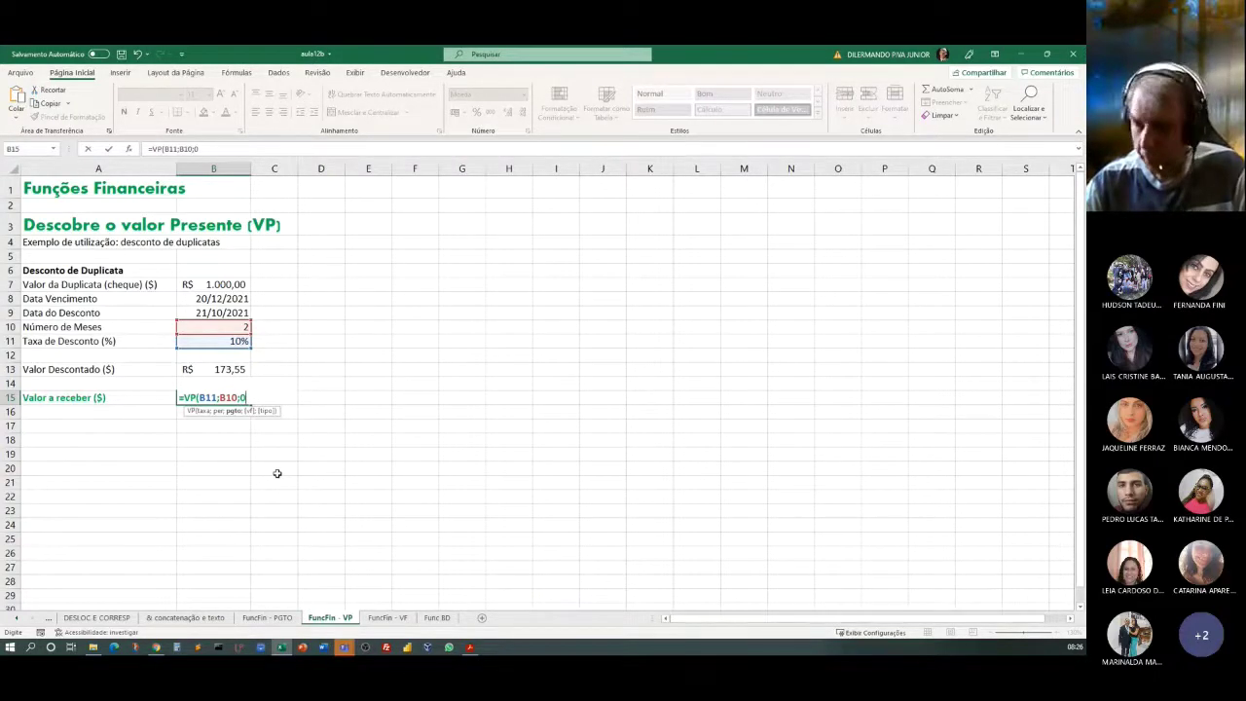
pyautogui.write(';')
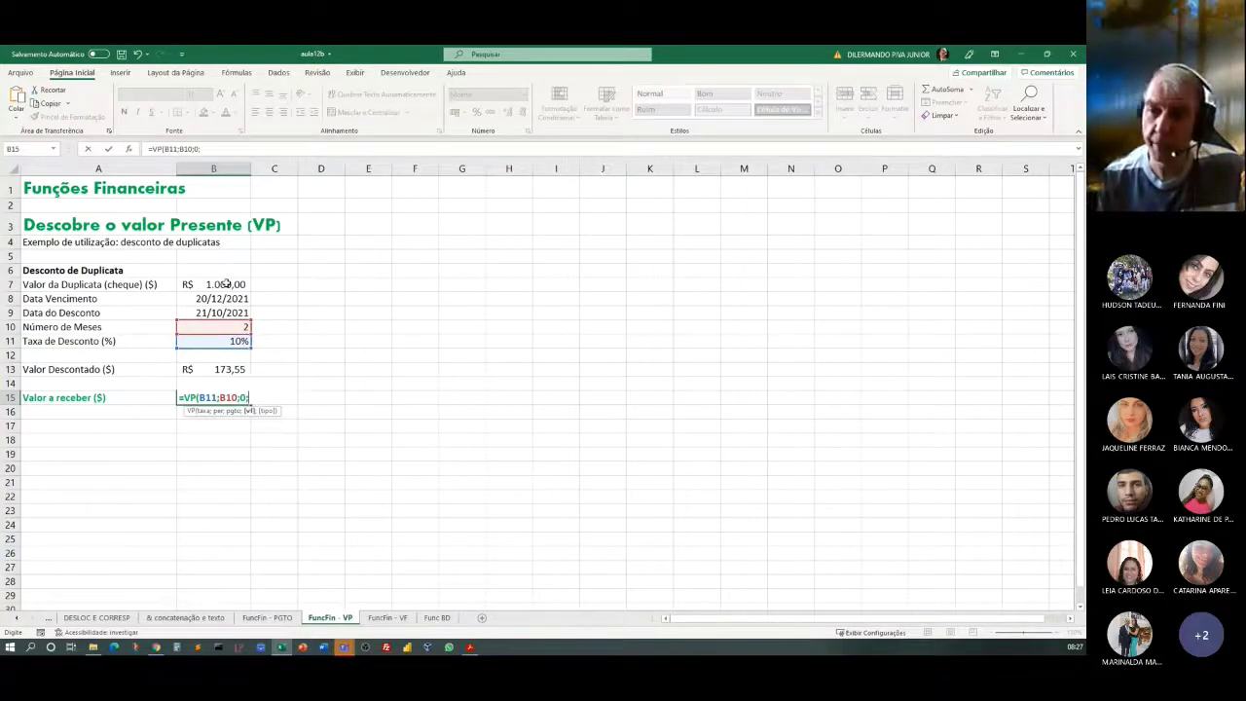
pyautogui.click(225, 283)
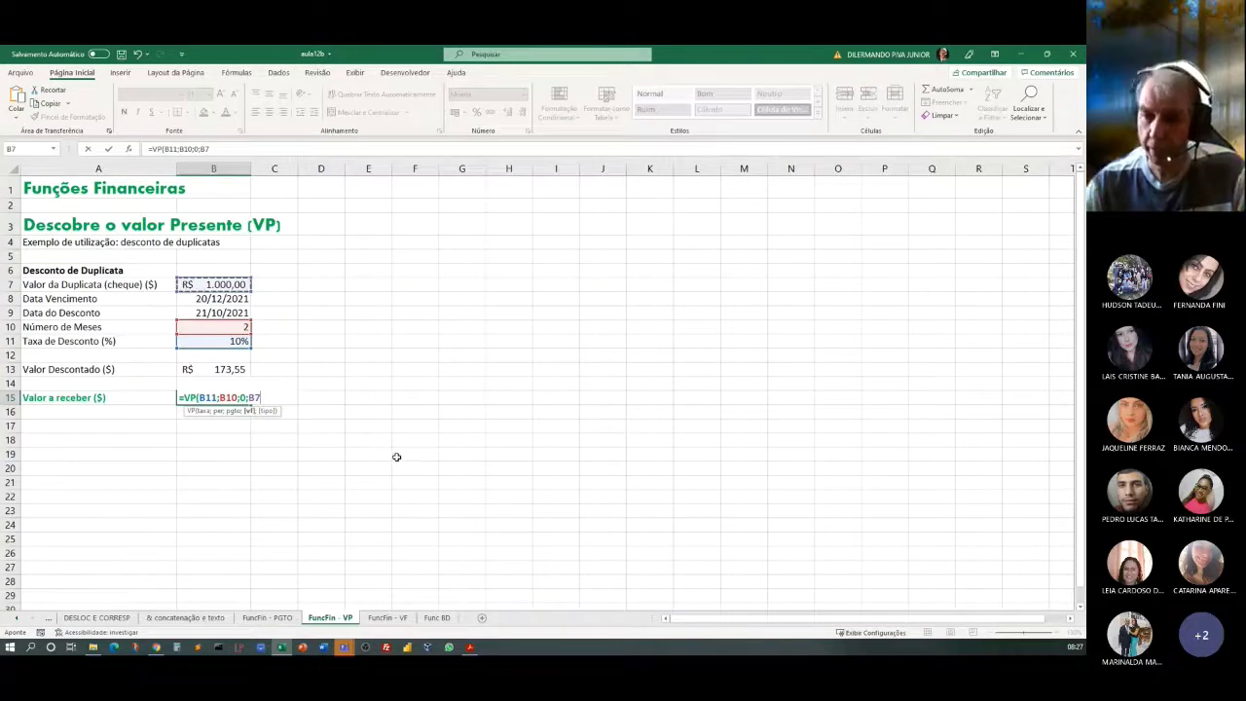
pyautogui.write(';')
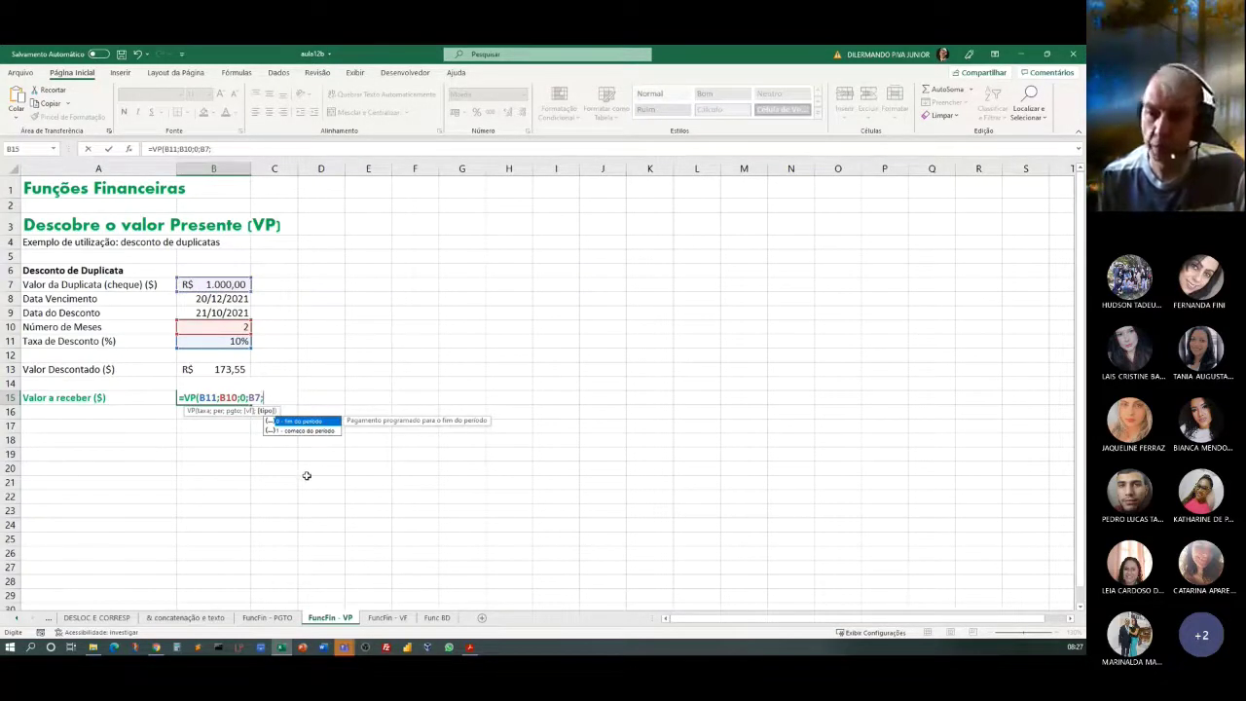
pyautogui.write('0')
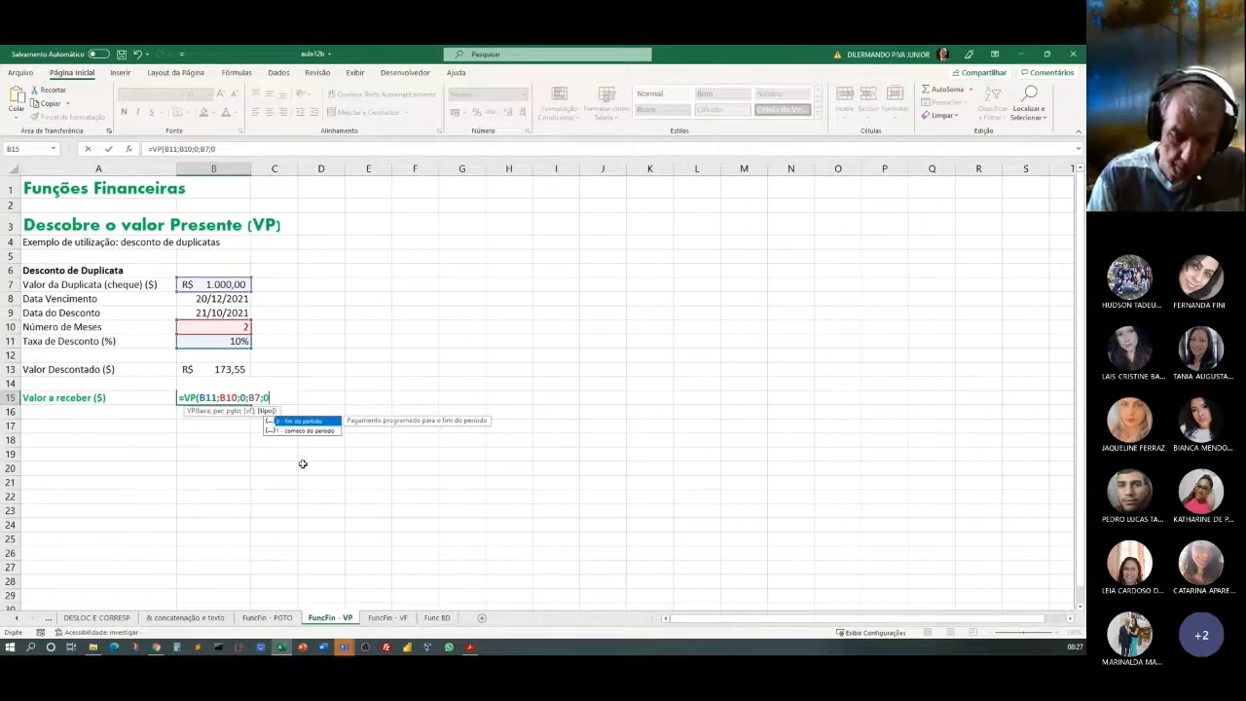
pyautogui.write(')')
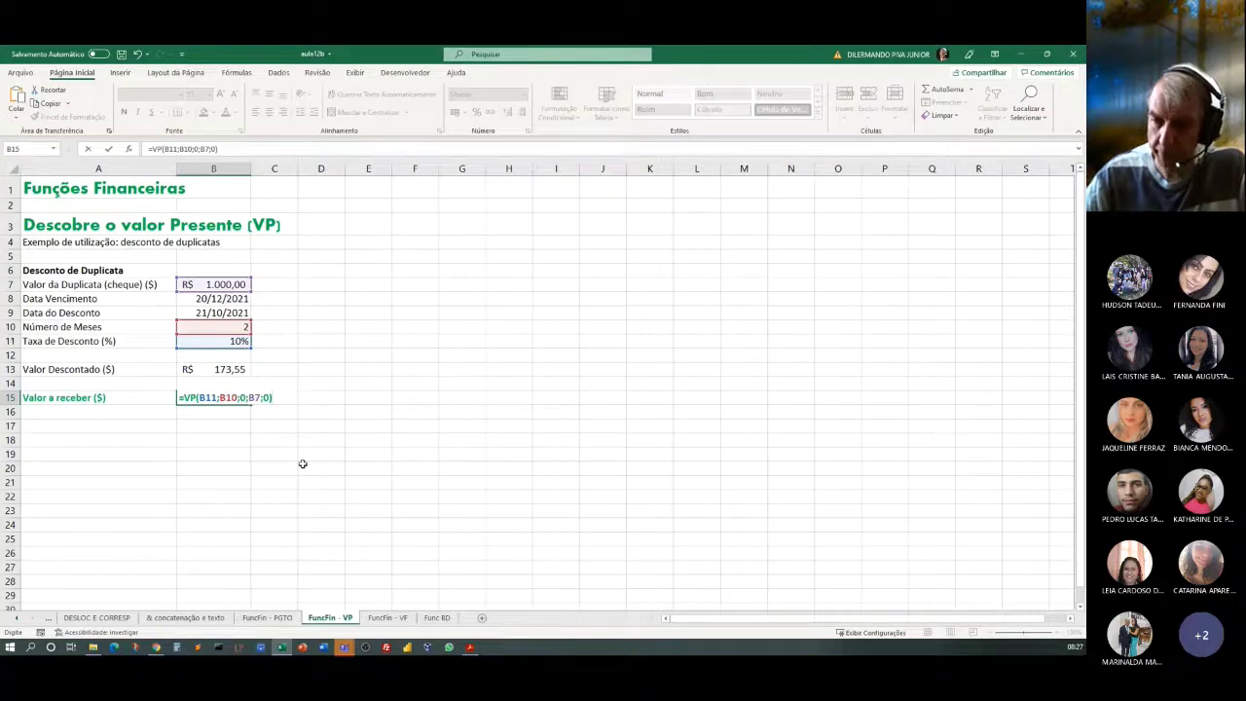
pyautogui.press('Return')
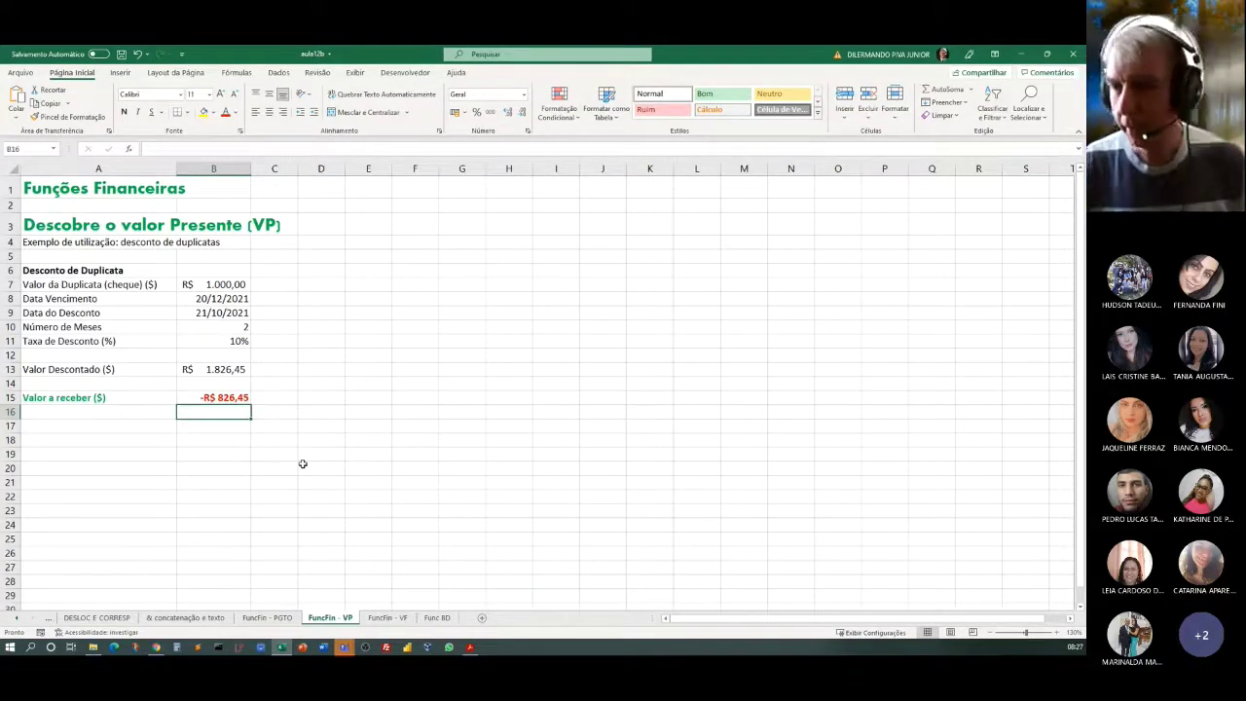
# Step: Negate the bill value in the B15 formula so it reads =VP(B11;B10;0;-B7;0), and select the discounted amount in B13
pyautogui.click(210, 398)
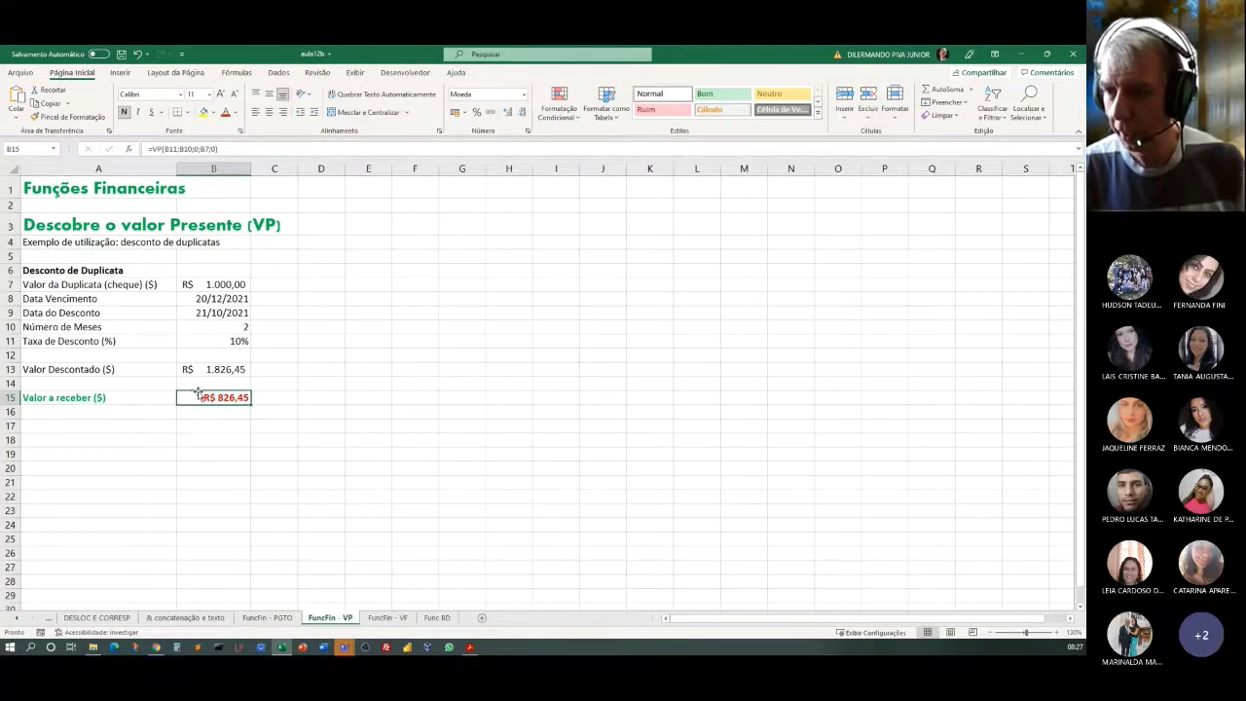
pyautogui.doubleClick(197, 393)
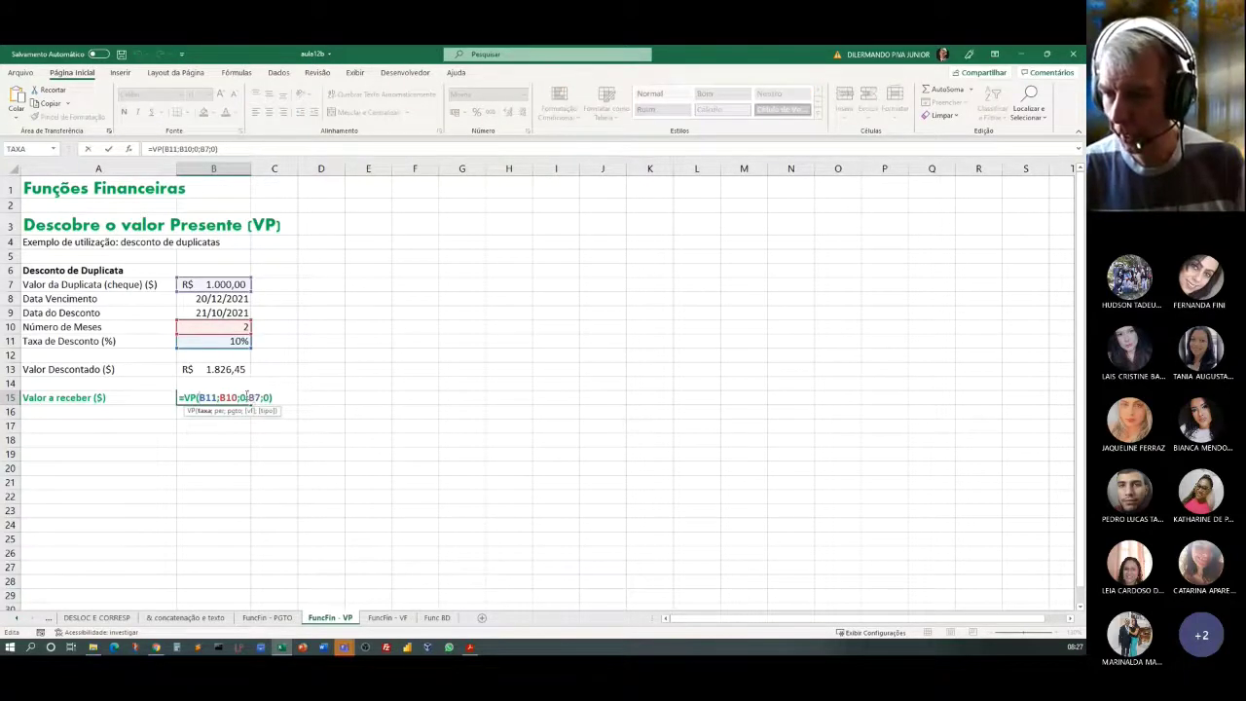
pyautogui.click(248, 397)
pyautogui.write('-')
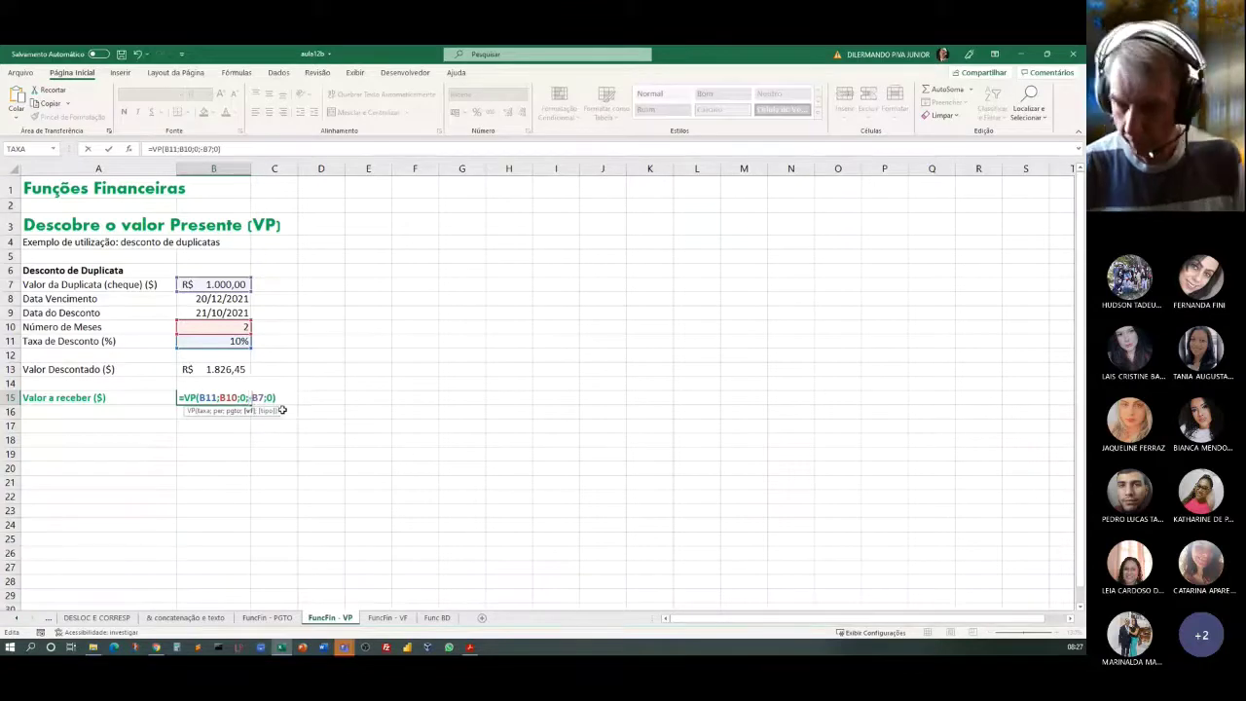
pyautogui.press('Return')
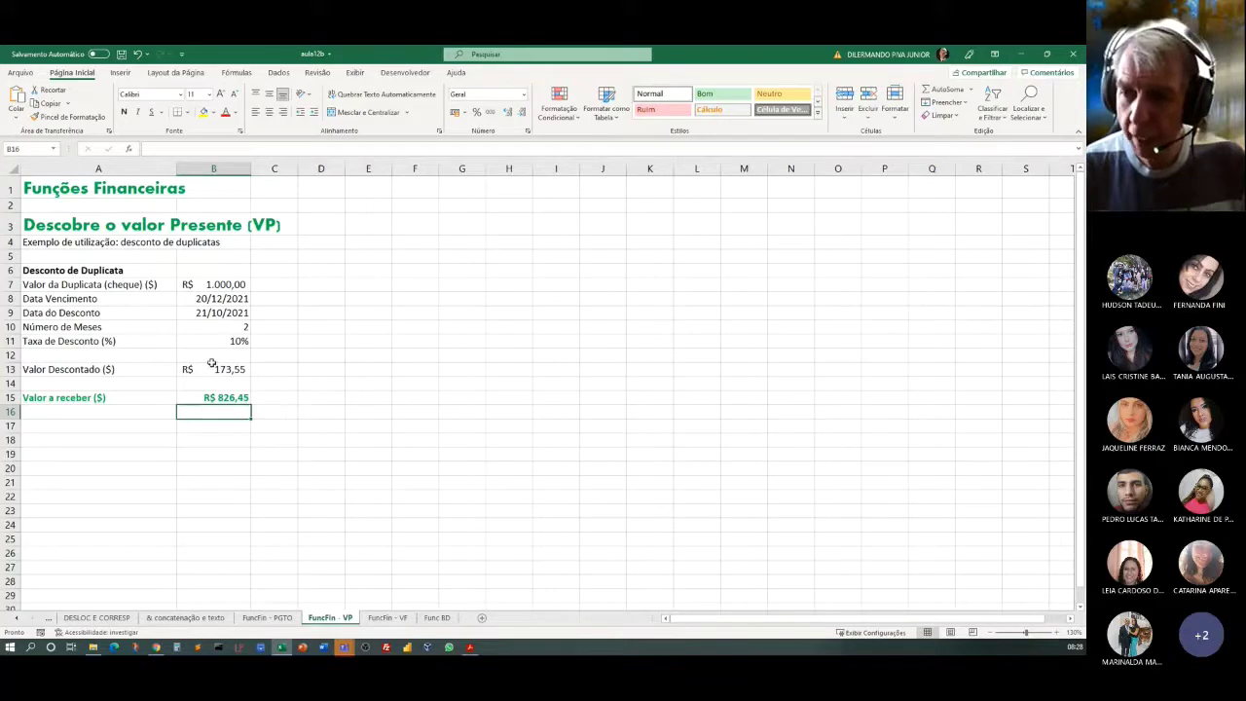
pyautogui.click(206, 375)
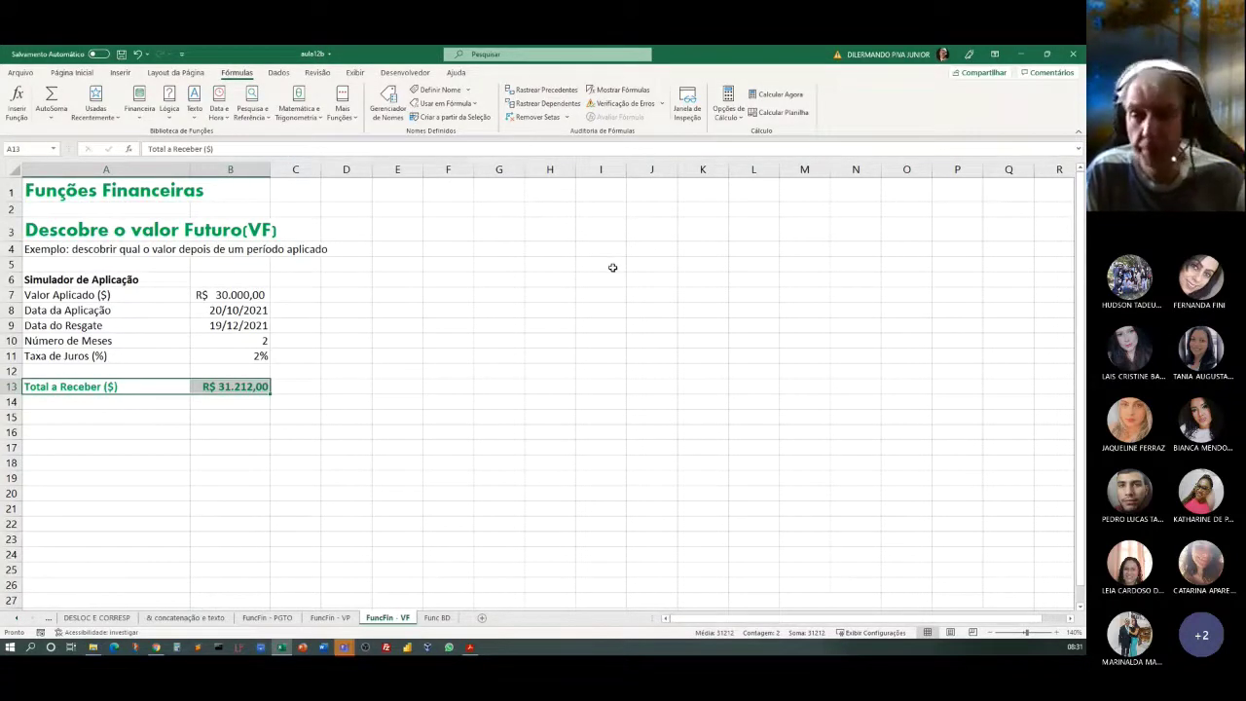
# Step: On the FuncFin - VF sheet, examine the total-to-receive formula in B13, the applied value in B7, and the application and redemption dates in B8:B9
pyautogui.click(557, 372)
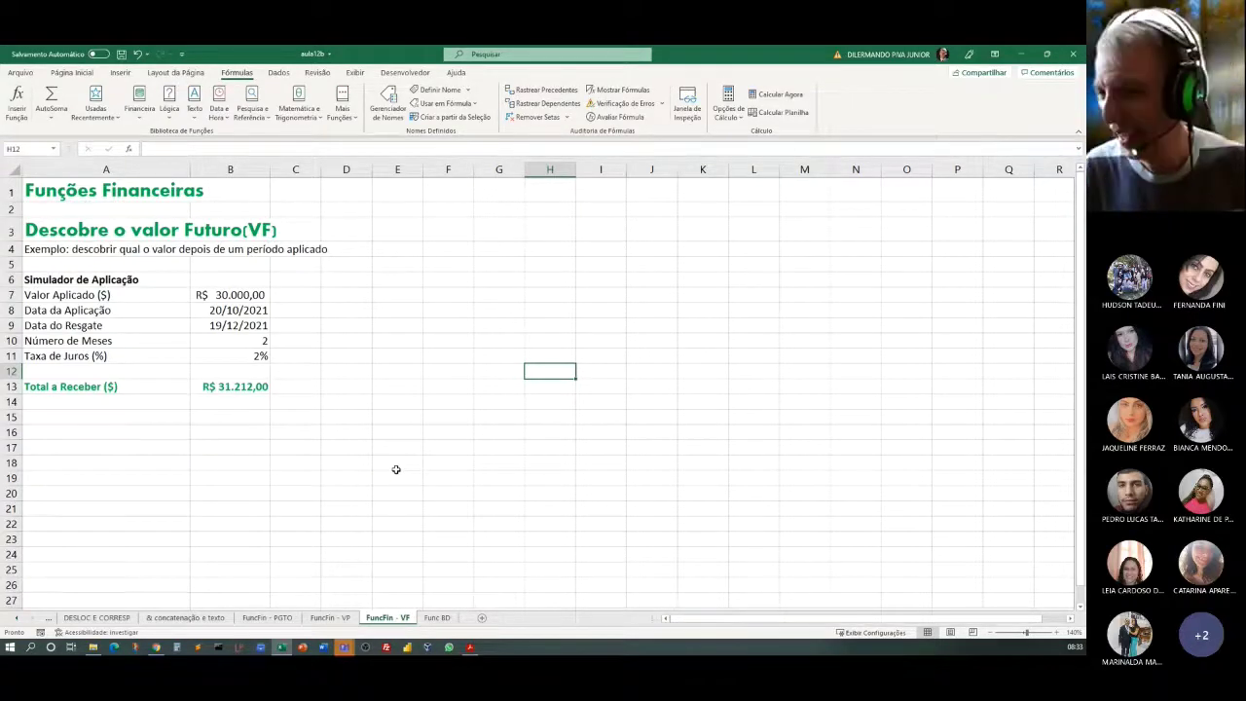
pyautogui.click(216, 509)
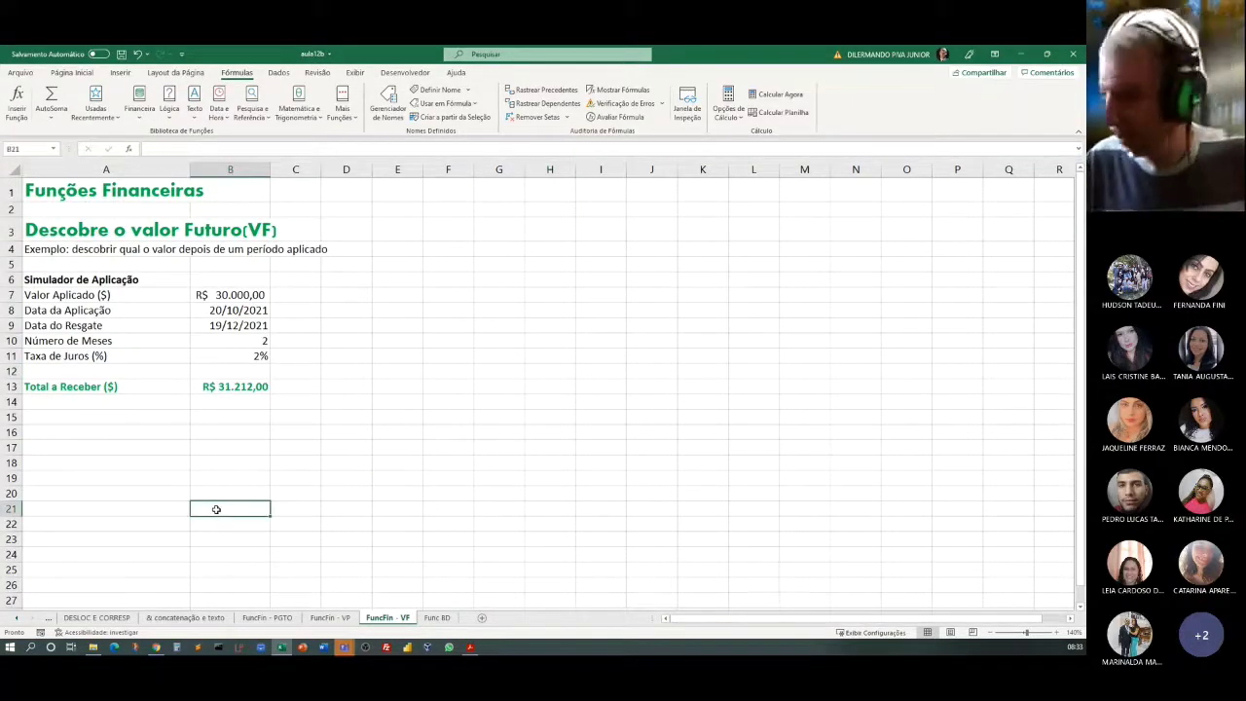
pyautogui.click(1056, 633)
pyautogui.click(1057, 633)
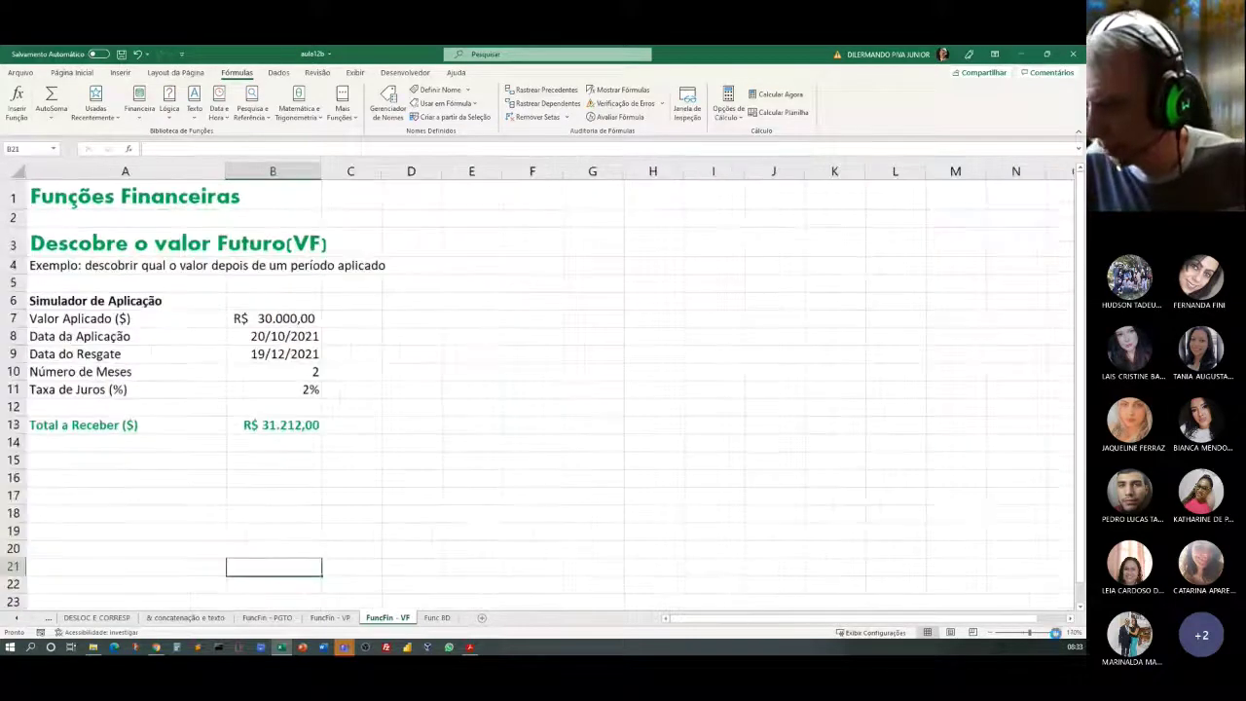
pyautogui.click(1057, 633)
pyautogui.click(1056, 633)
pyautogui.scroll(1, 812, 520)
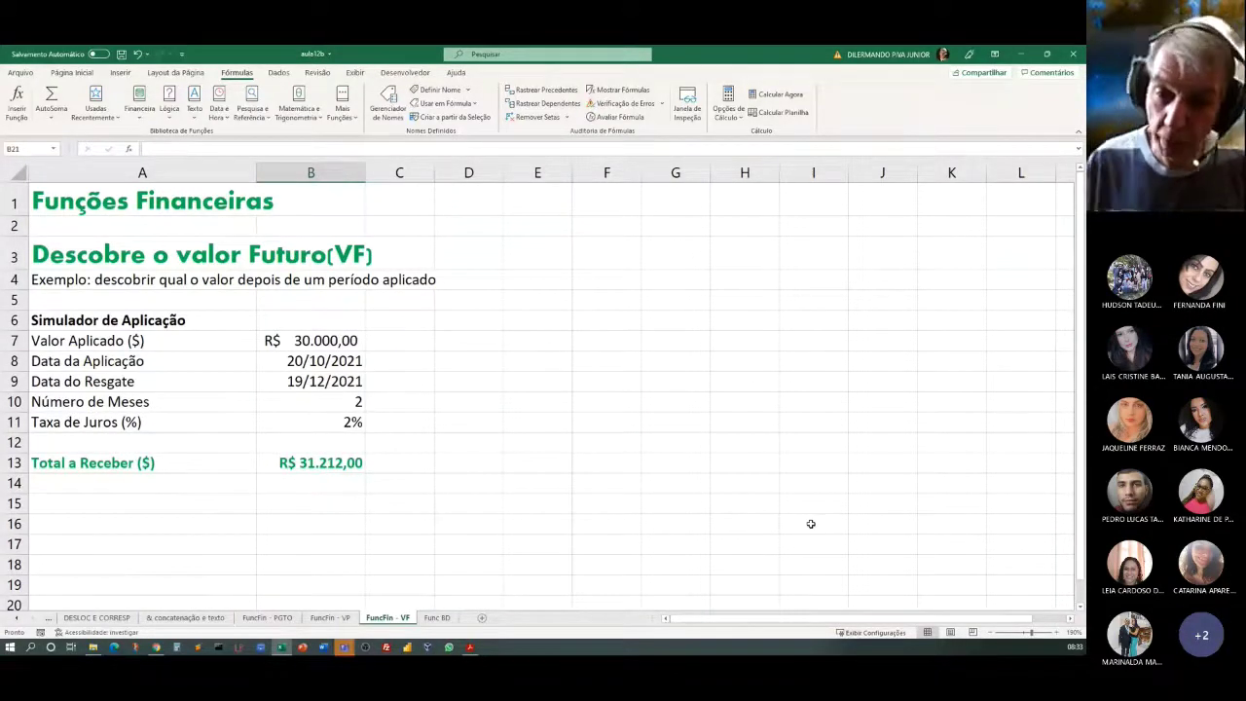
pyautogui.click(324, 464)
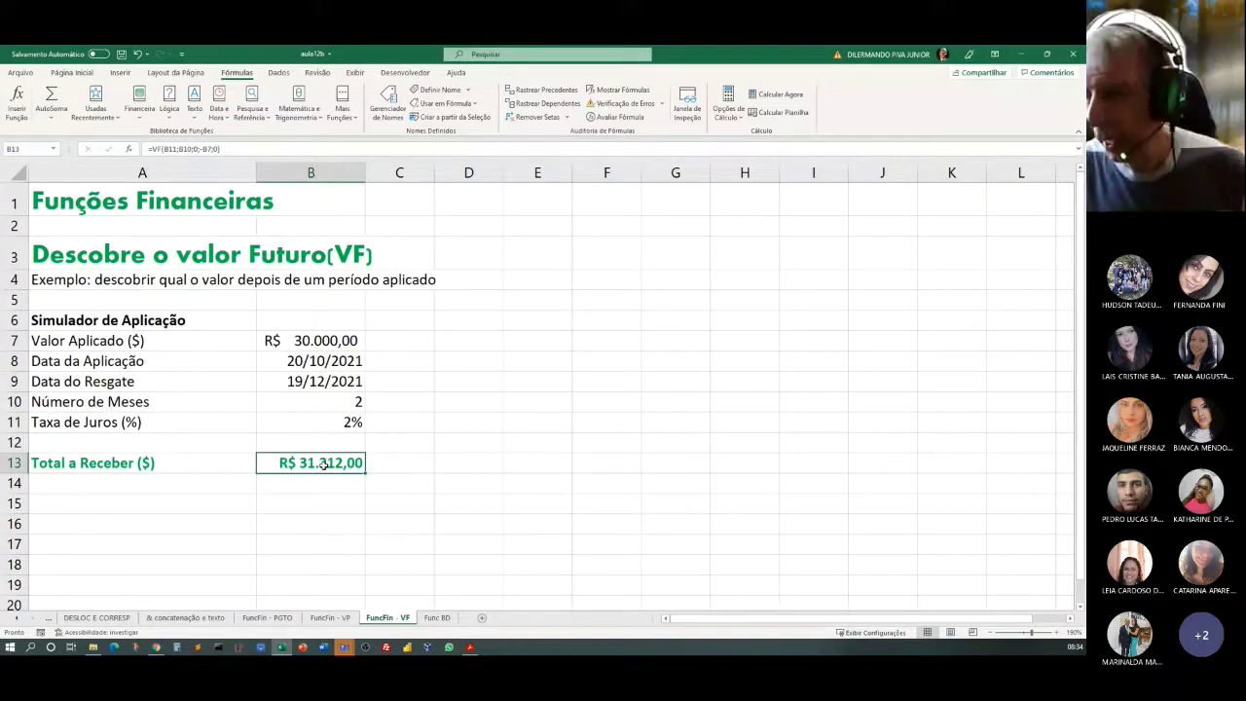
pyautogui.click(295, 343)
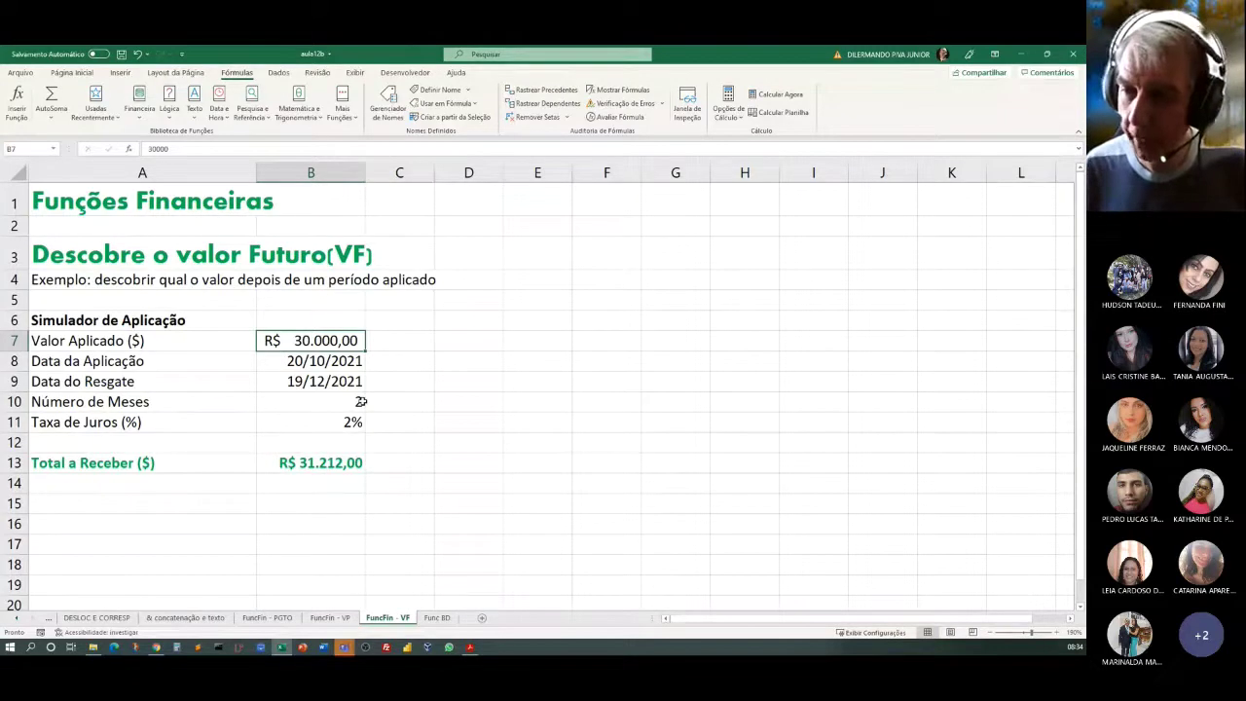
pyautogui.click(282, 358)
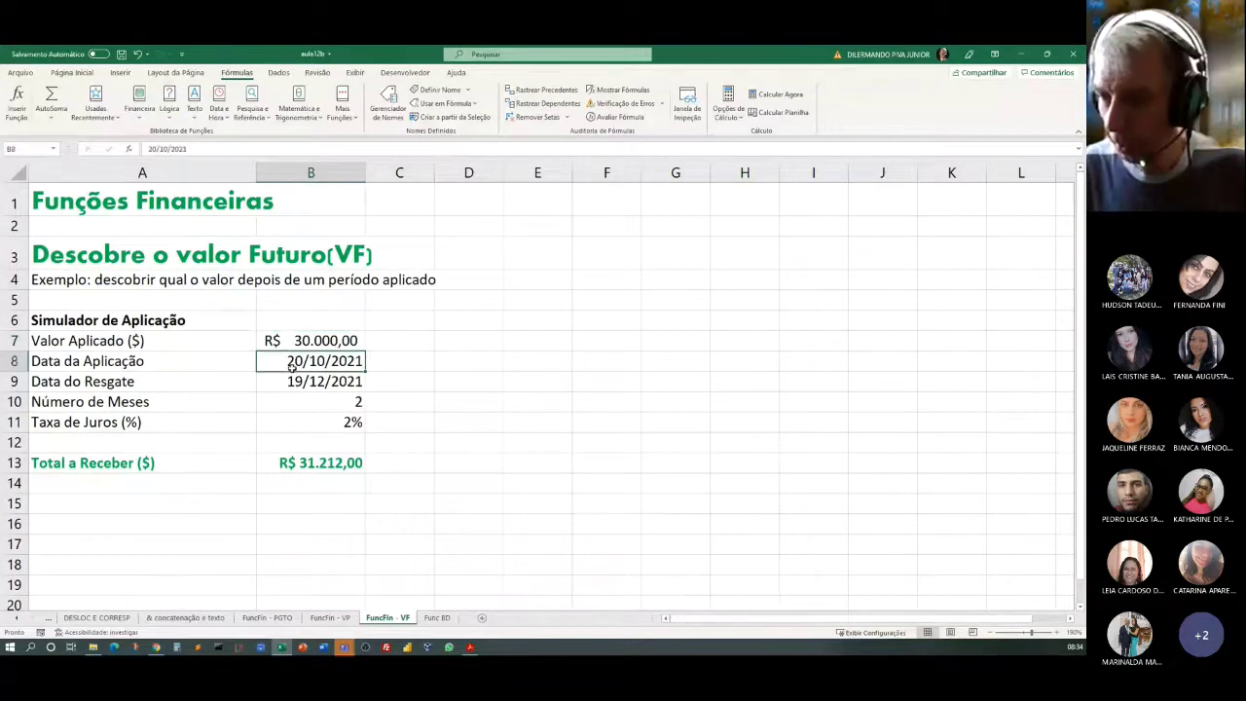
pyautogui.click(297, 383)
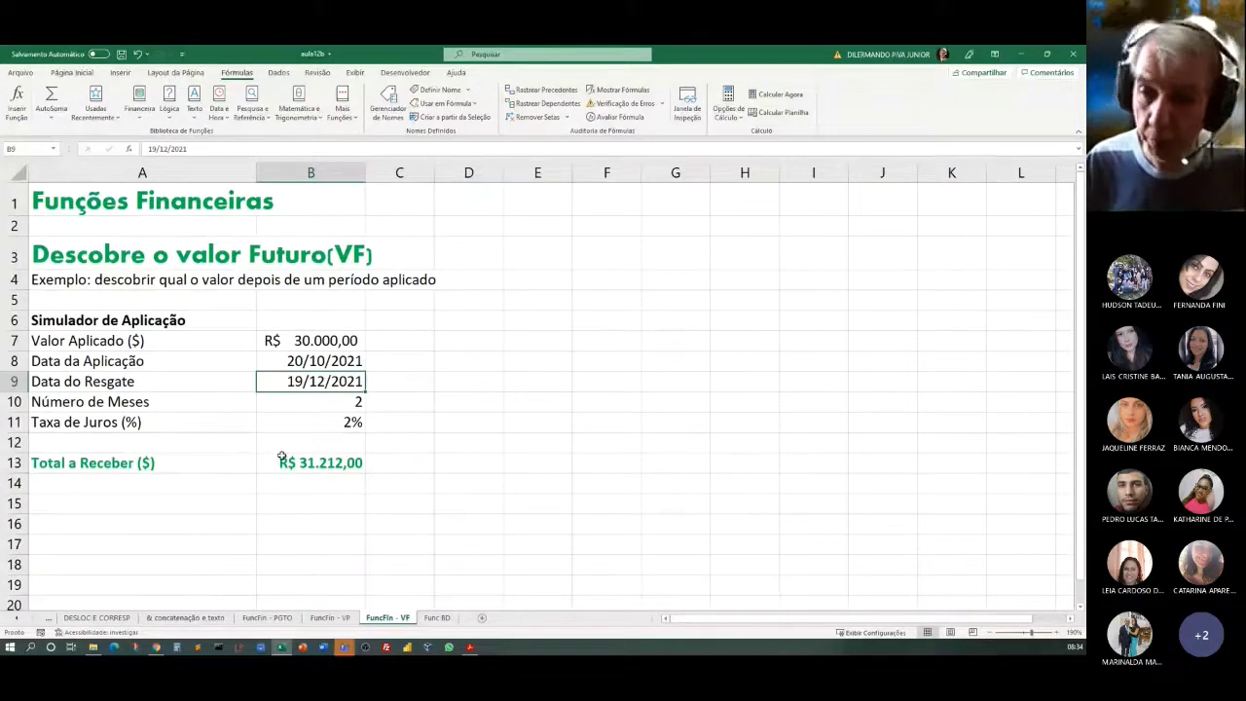
# Step: Set the investment's interest rate in B11 to 1%
pyautogui.click(302, 422)
pyautogui.doubleClick(305, 424)
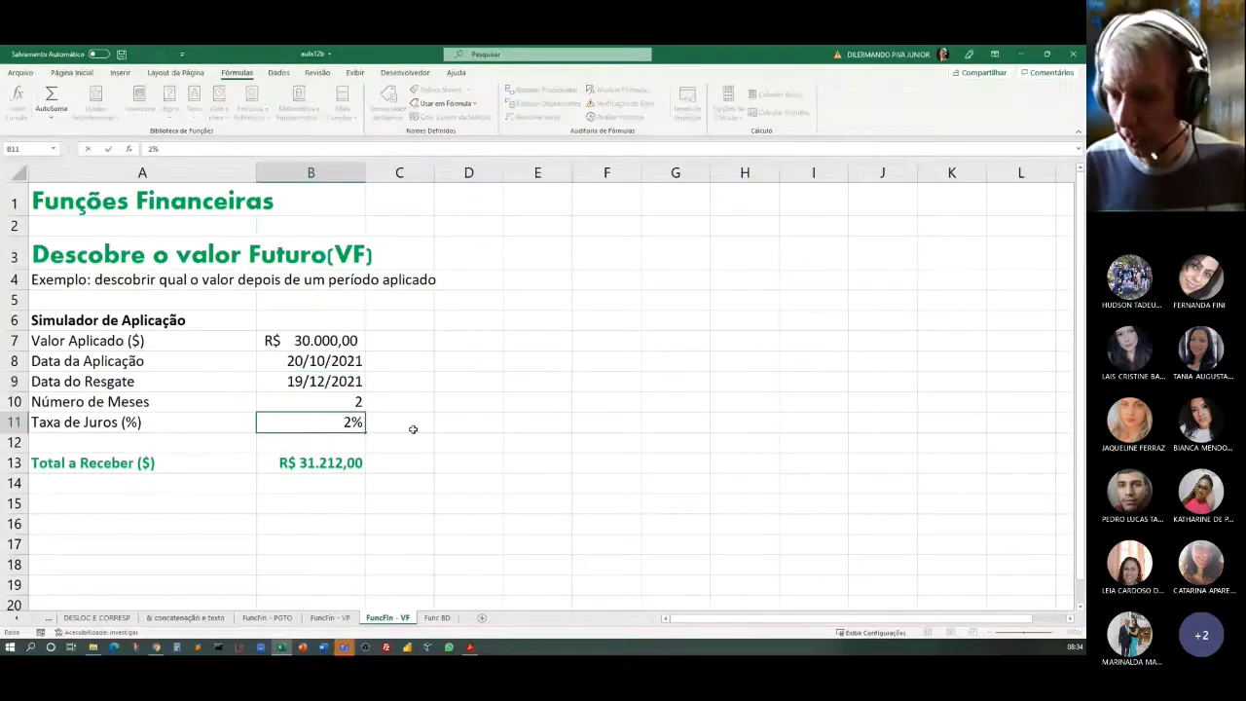
pyautogui.press('Delete')
pyautogui.write('1')
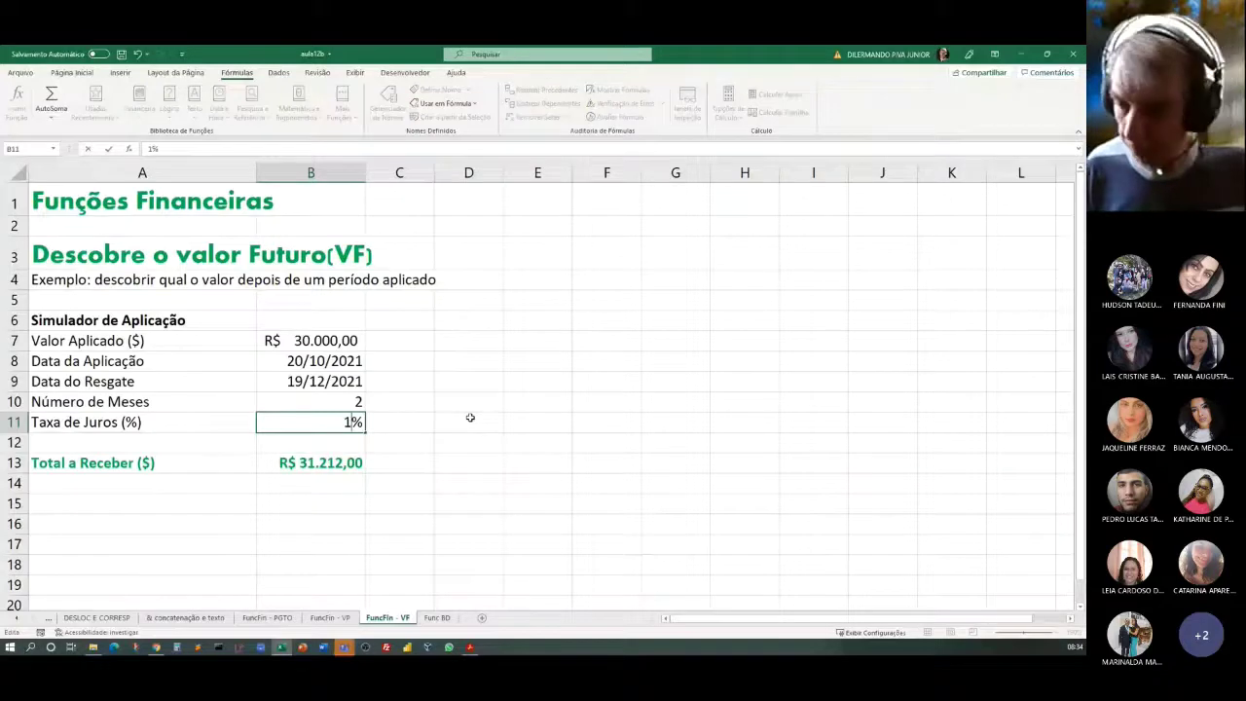
# Step: Set the interest rate (Taxa de Juros) in B11 to 1%
pyautogui.click(482, 438)
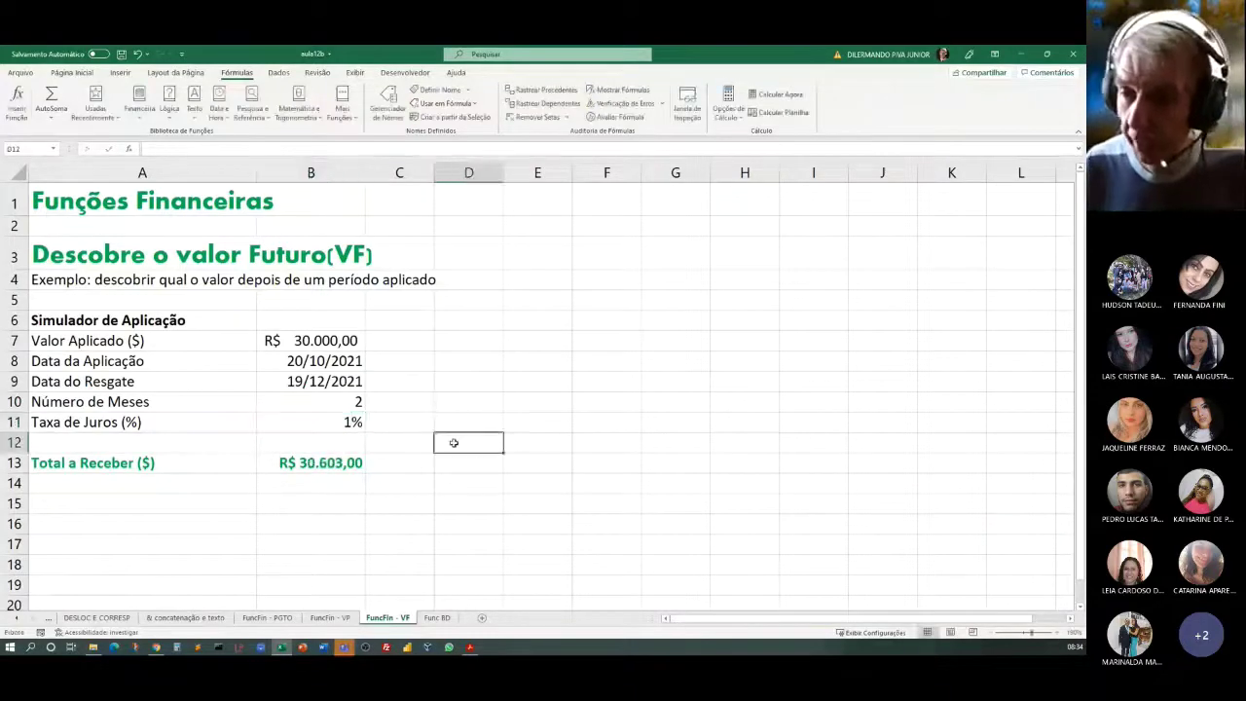
# Step: Try overwriting the number of months in B10 with 12
pyautogui.click(324, 401)
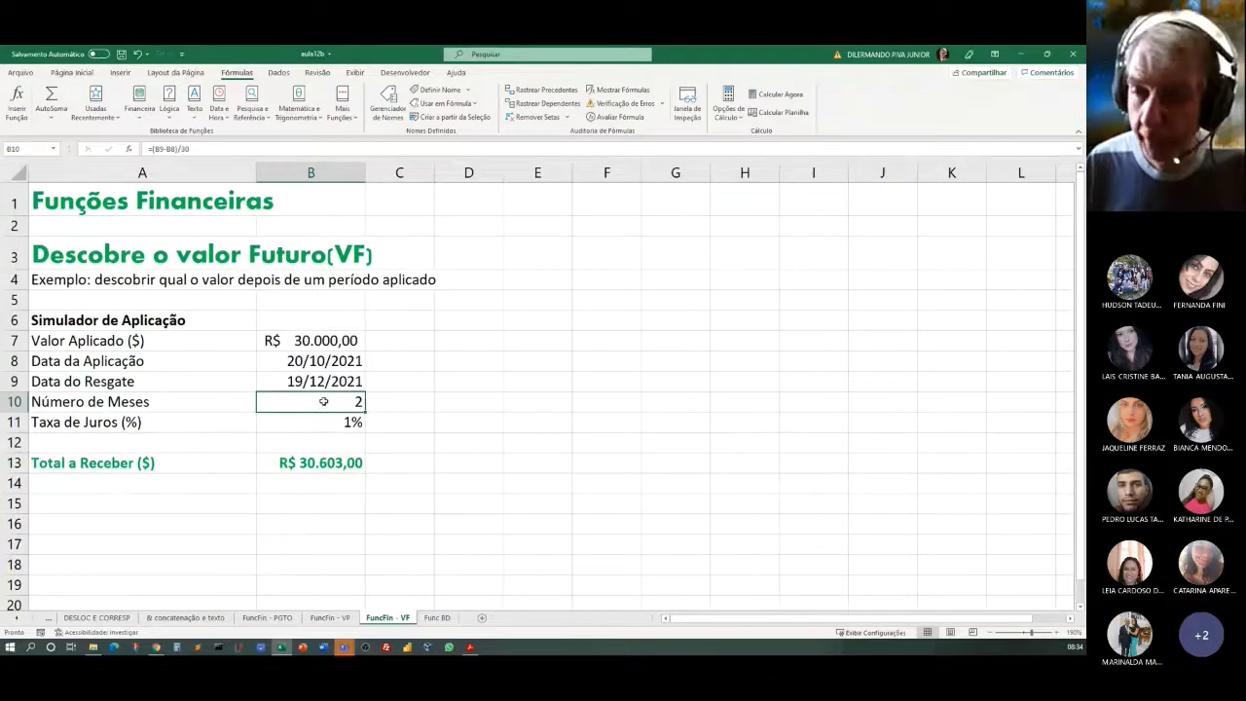
pyautogui.write('12')
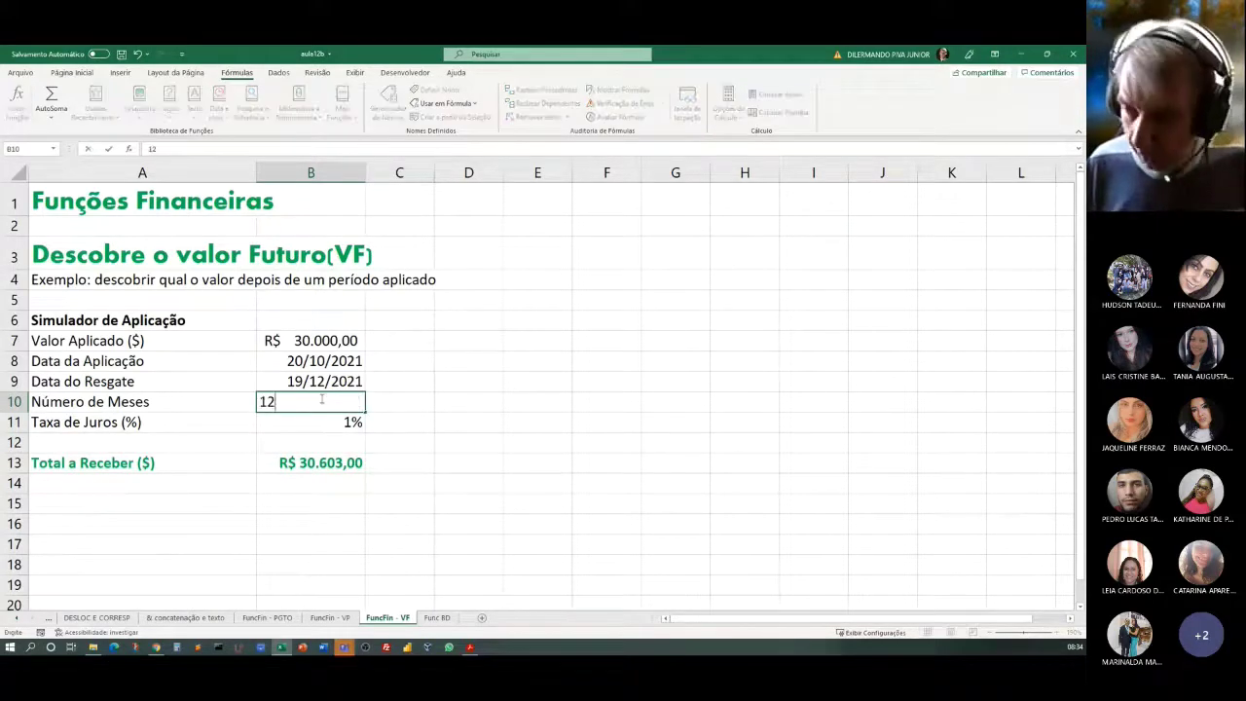
pyautogui.click(434, 360)
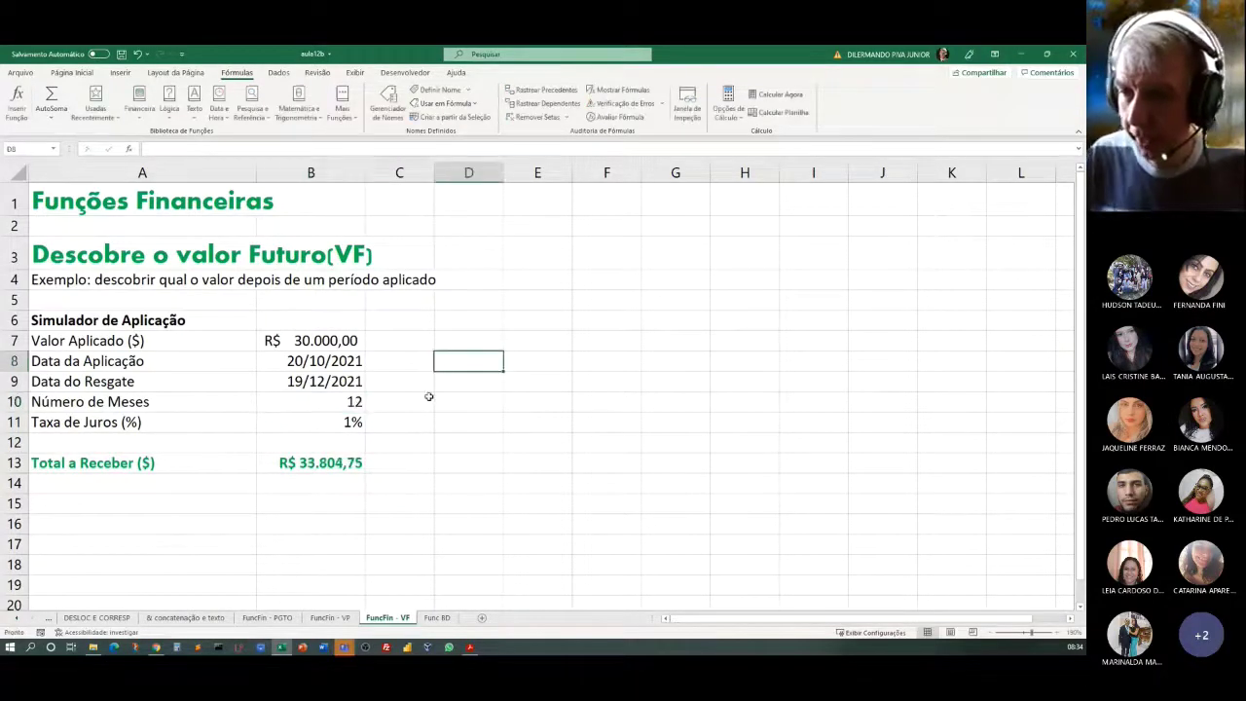
# Step: Clear the number of months in B10, and undo both the deletion and the manual 12-month entry
pyautogui.click(324, 404)
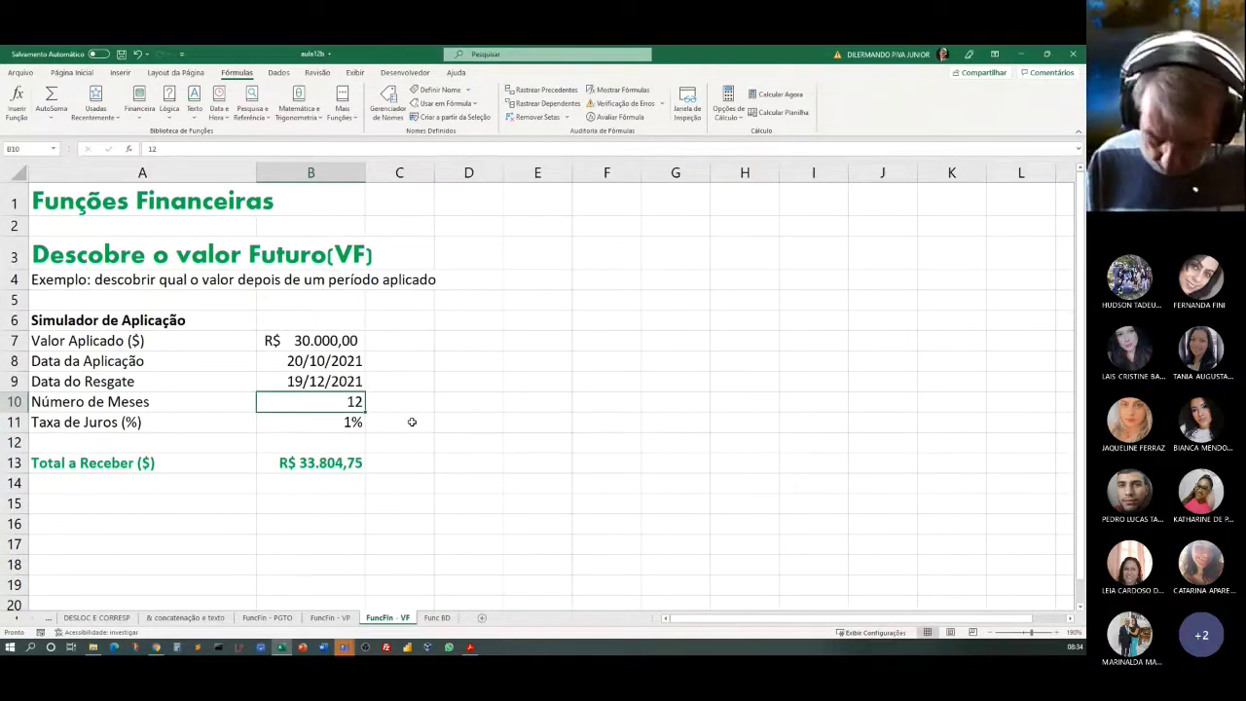
pyautogui.press('Delete')
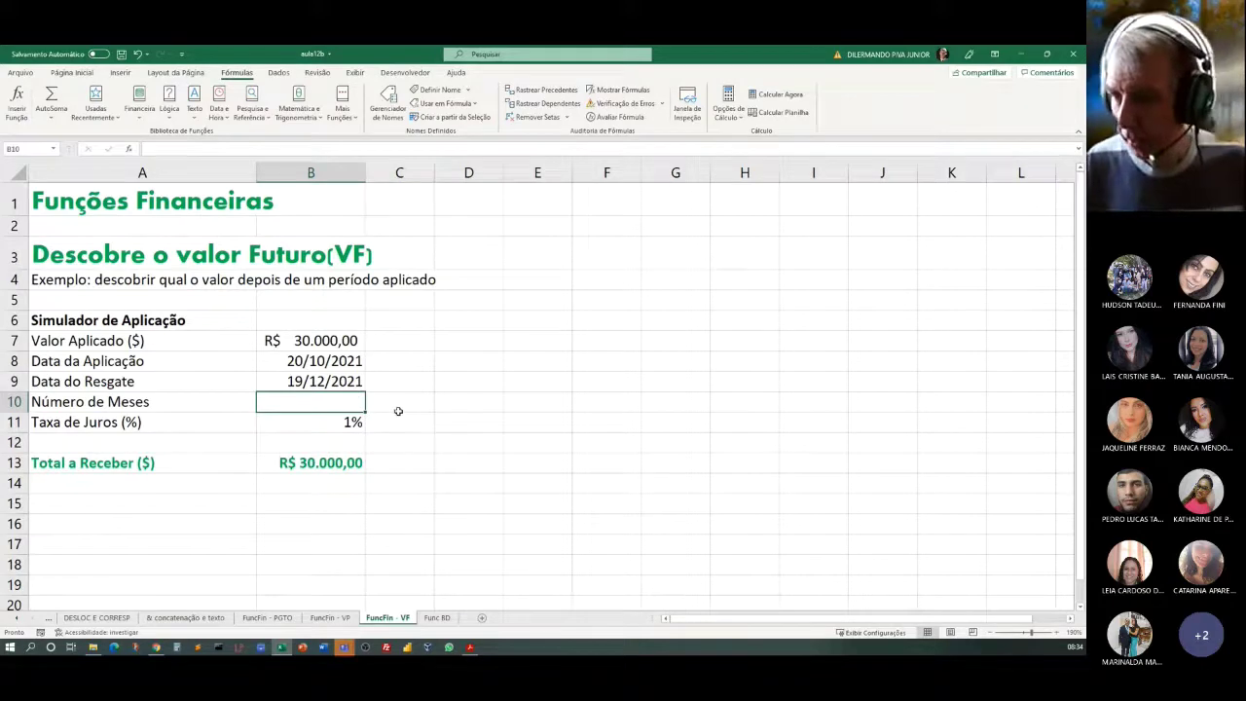
pyautogui.click(136, 54)
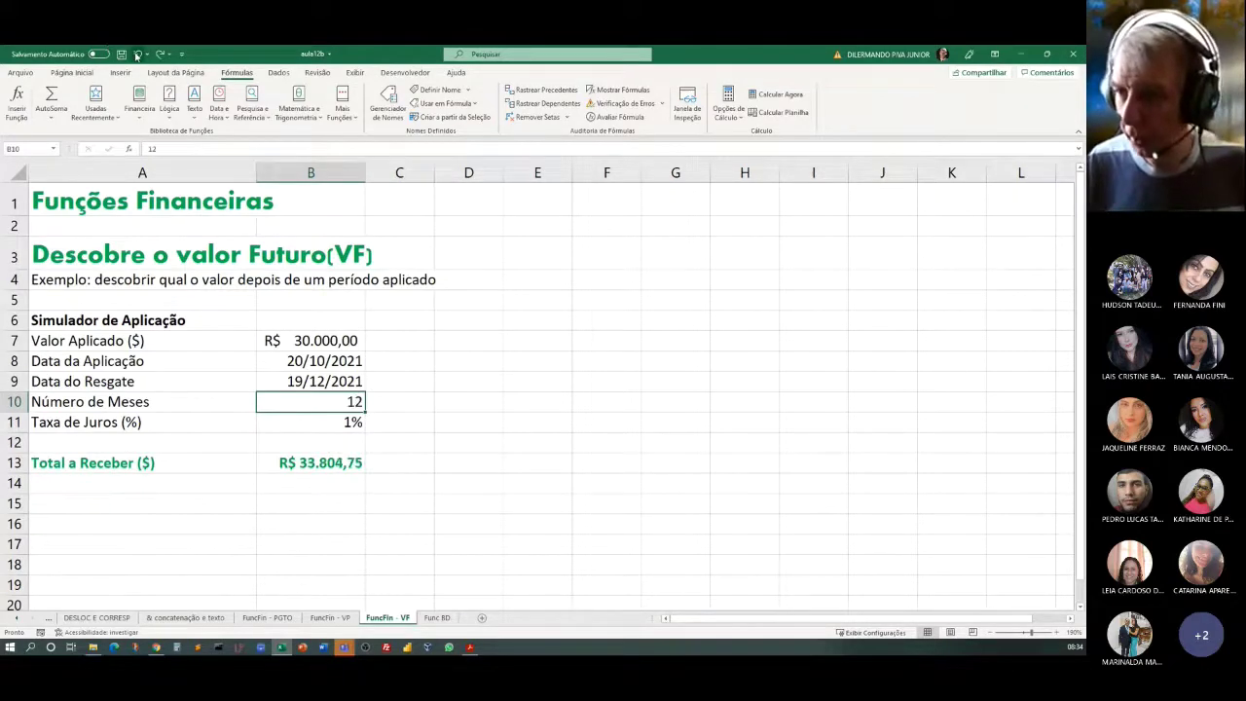
pyautogui.click(136, 53)
# Step: Set the application date (Data da Aplicação) in B8 to 22/10/2021
pyautogui.click(294, 363)
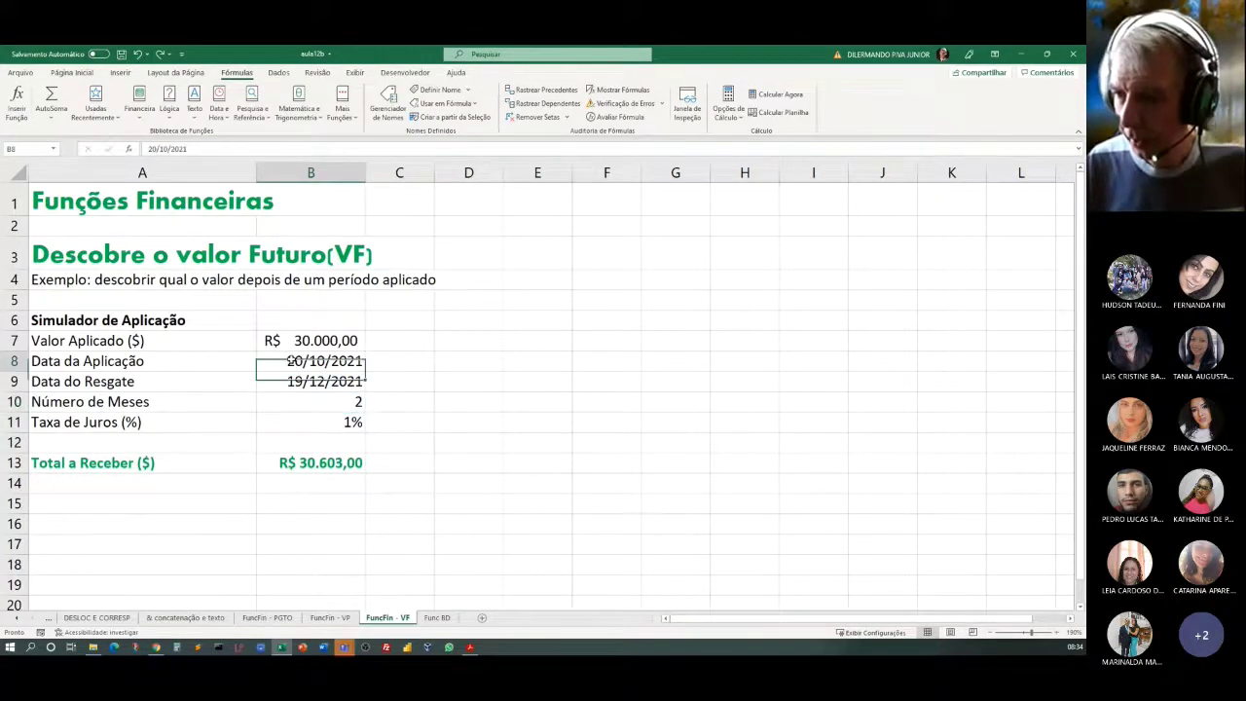
pyautogui.doubleClick(297, 363)
pyautogui.press('BackSpace')
pyautogui.write('2')
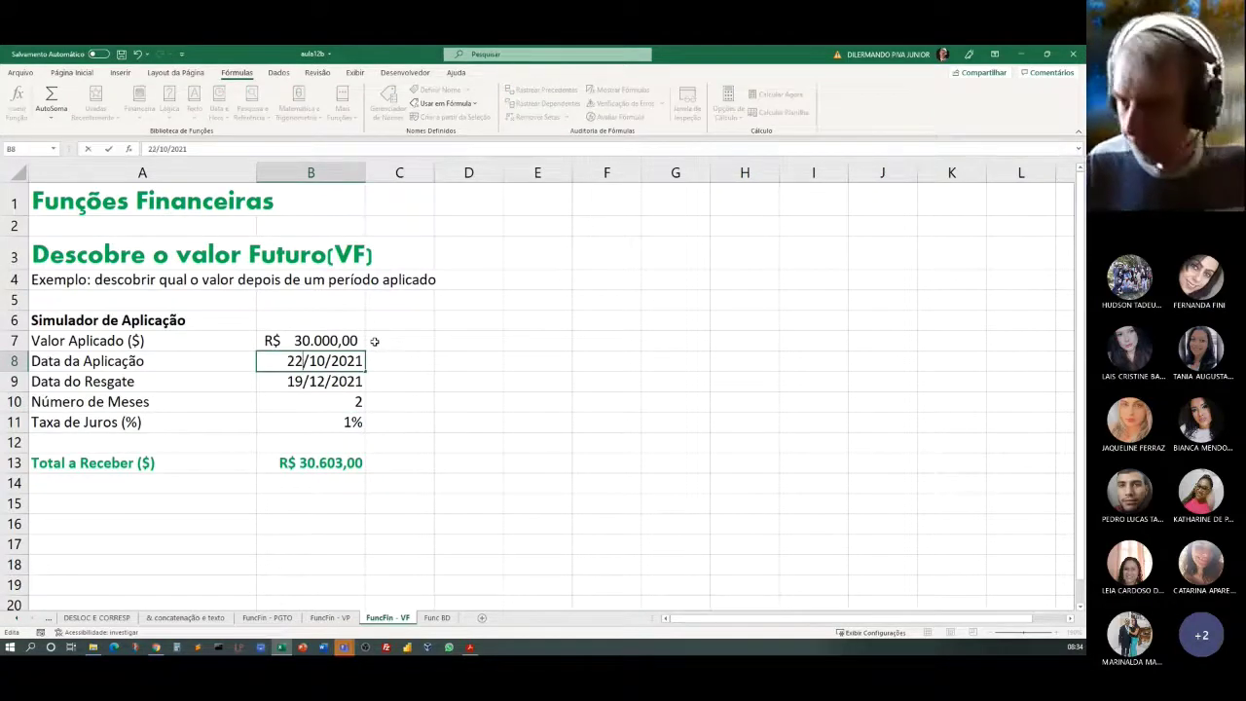
pyautogui.click(402, 358)
# Step: Set the redemption date (Data do Resgate) in B9 to 22/10/2022
pyautogui.click(299, 380)
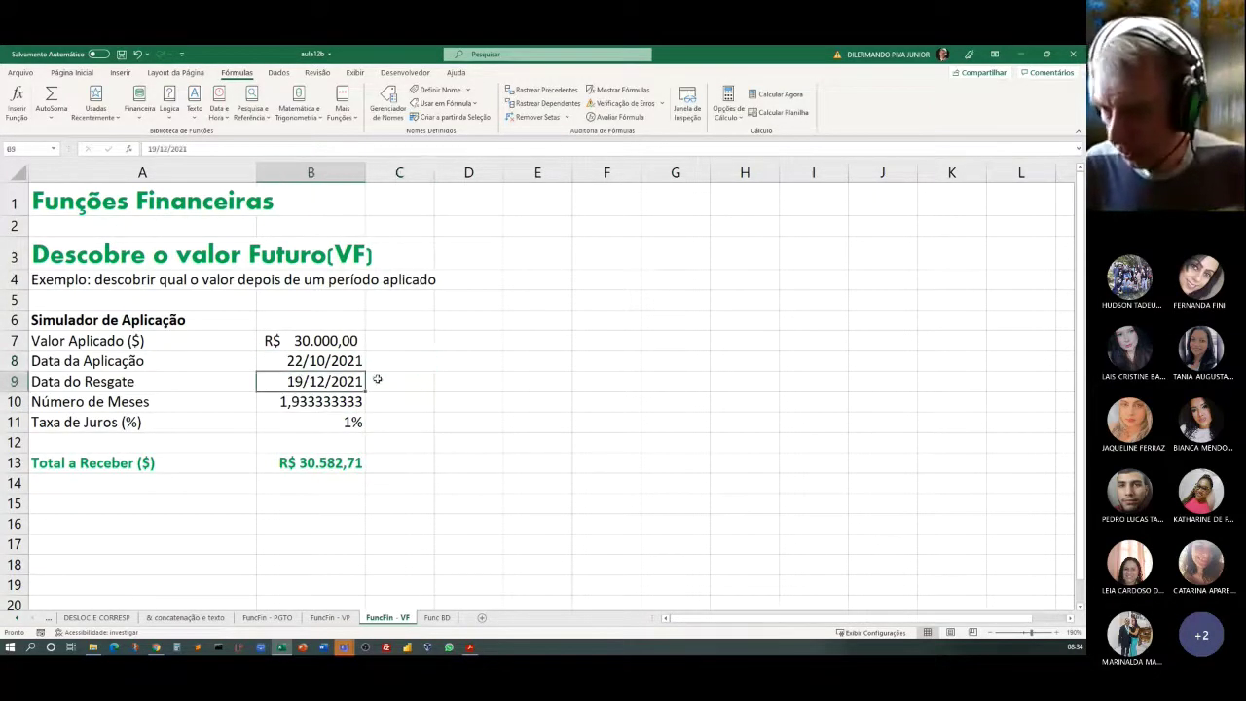
pyautogui.write('22')
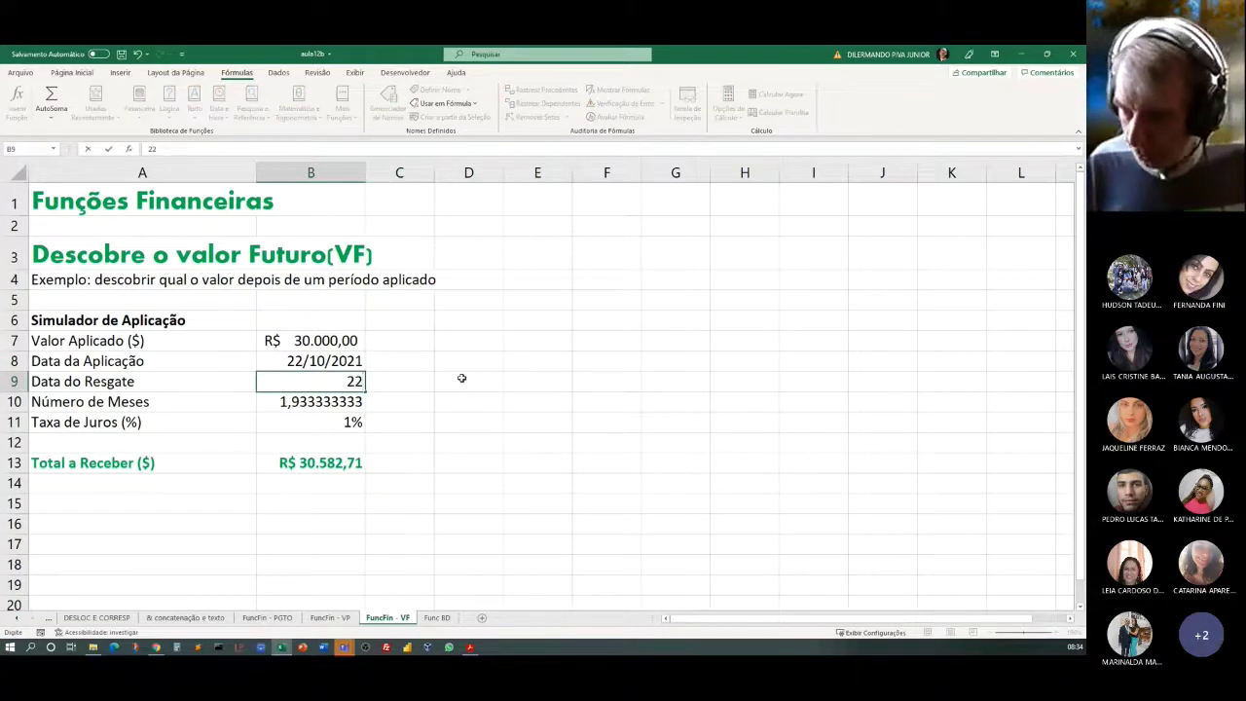
pyautogui.write('/')
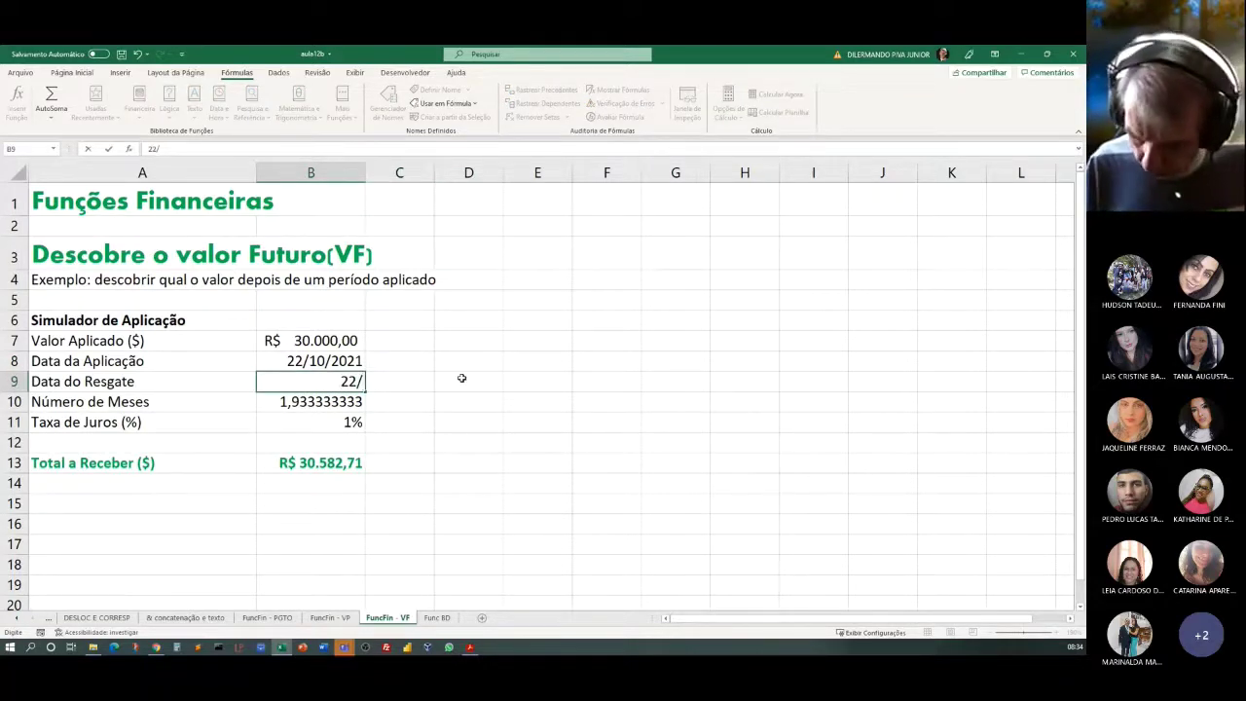
pyautogui.write('10/2022')
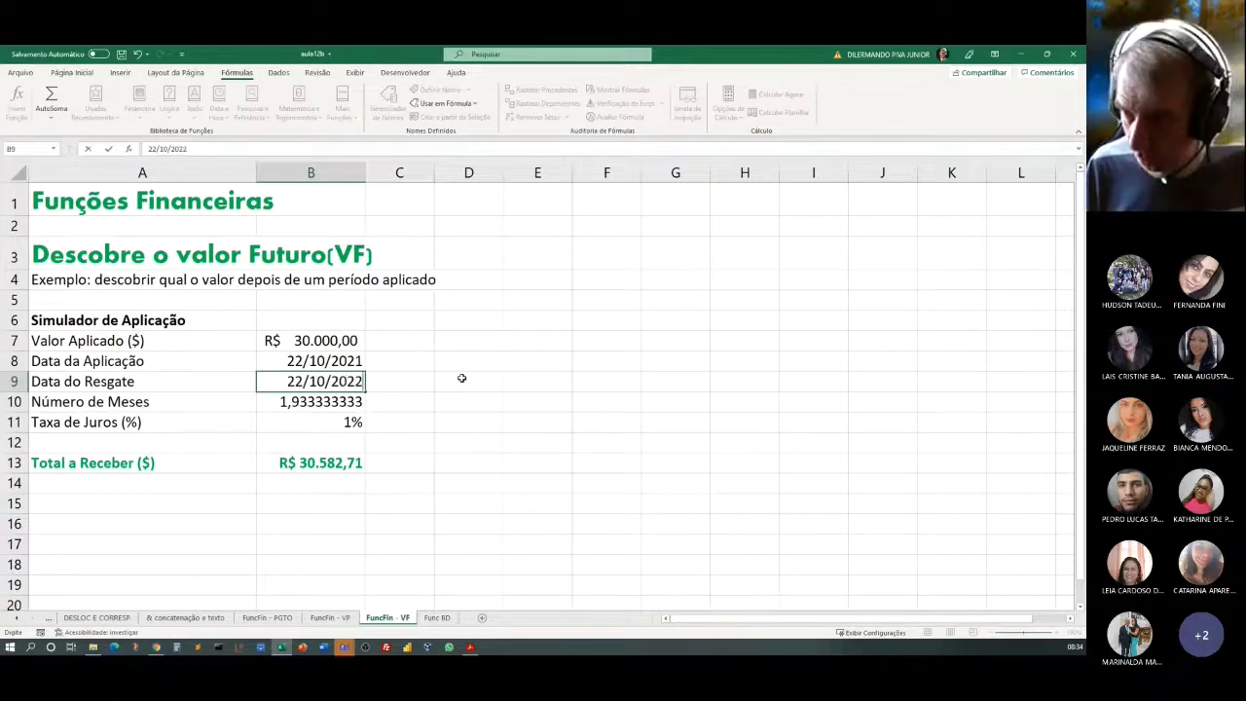
pyautogui.press('Return')
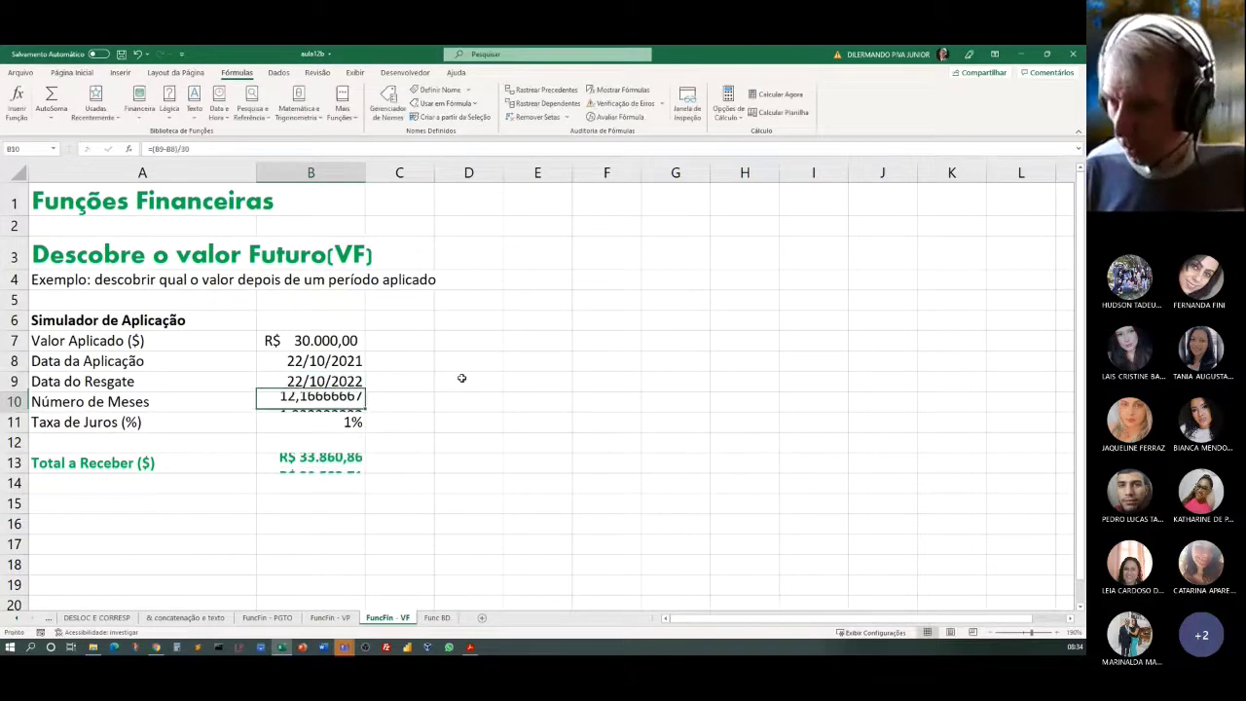
# Step: Try moving the redemption date in B9 back one day at a time, to 21/10/2022 and 20/10/2022
pyautogui.doubleClick(300, 384)
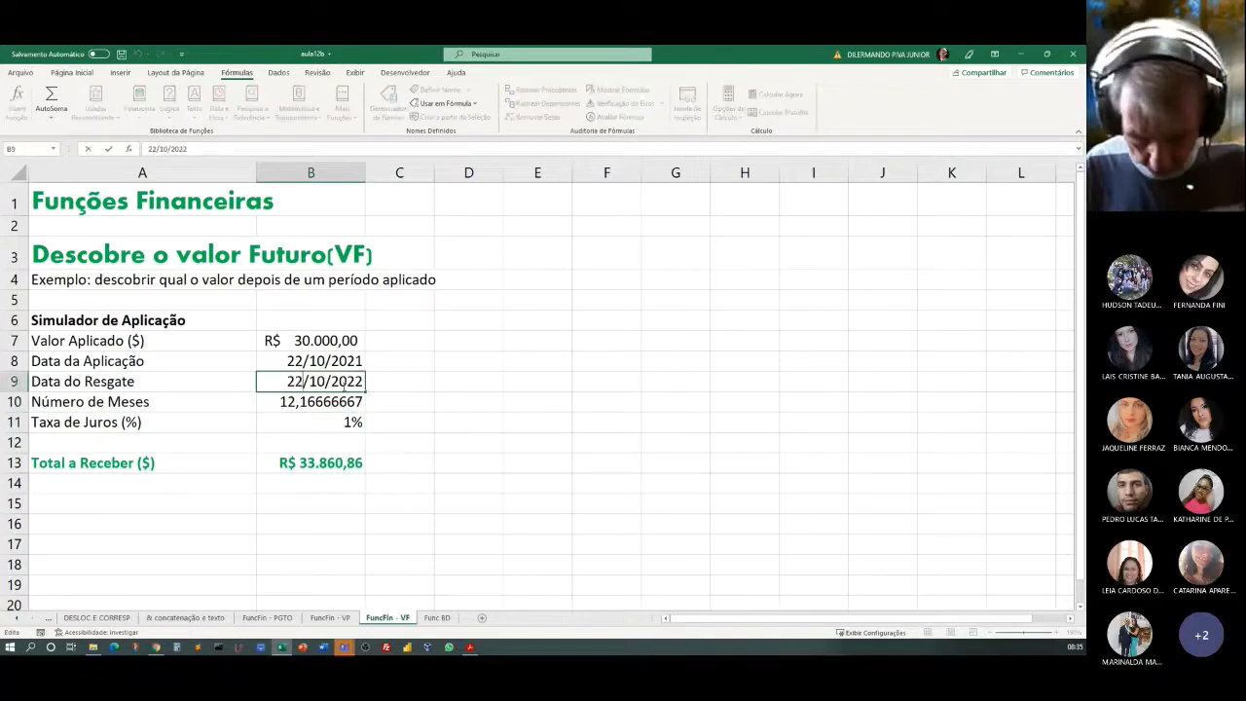
pyautogui.press('BackSpace')
pyautogui.write('1')
pyautogui.press('Return')
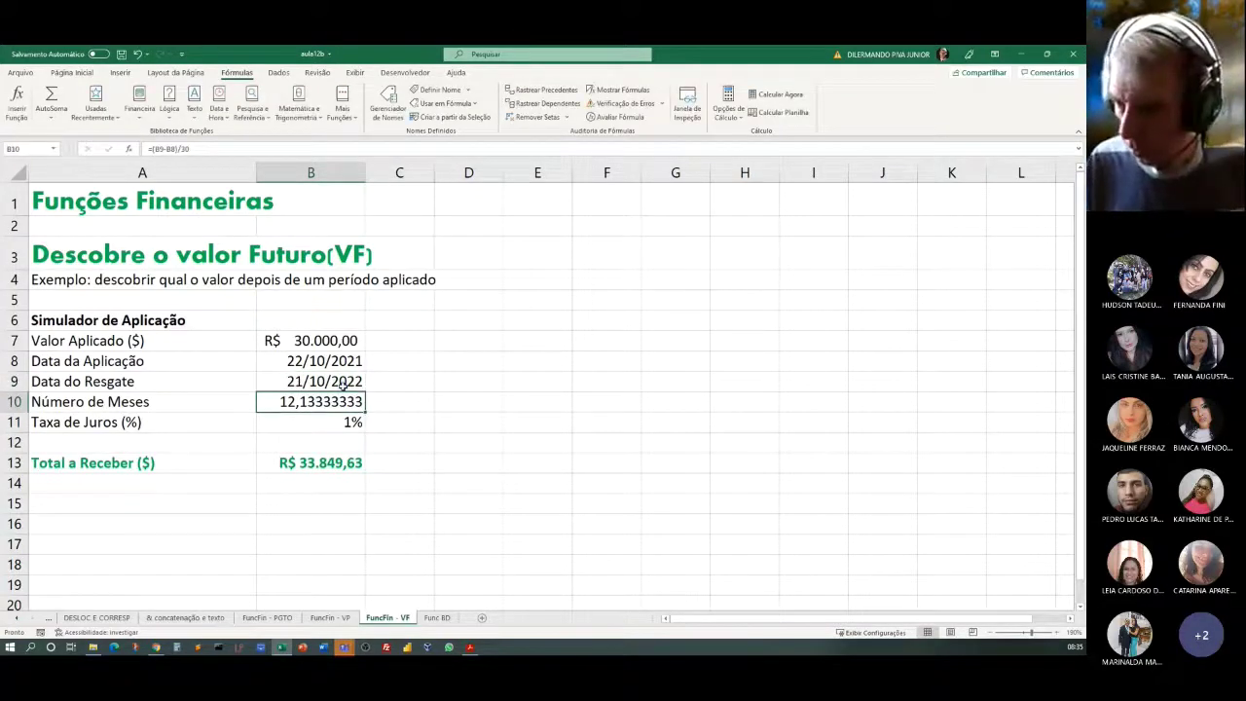
pyautogui.doubleClick(301, 382)
pyautogui.press('BackSpace')
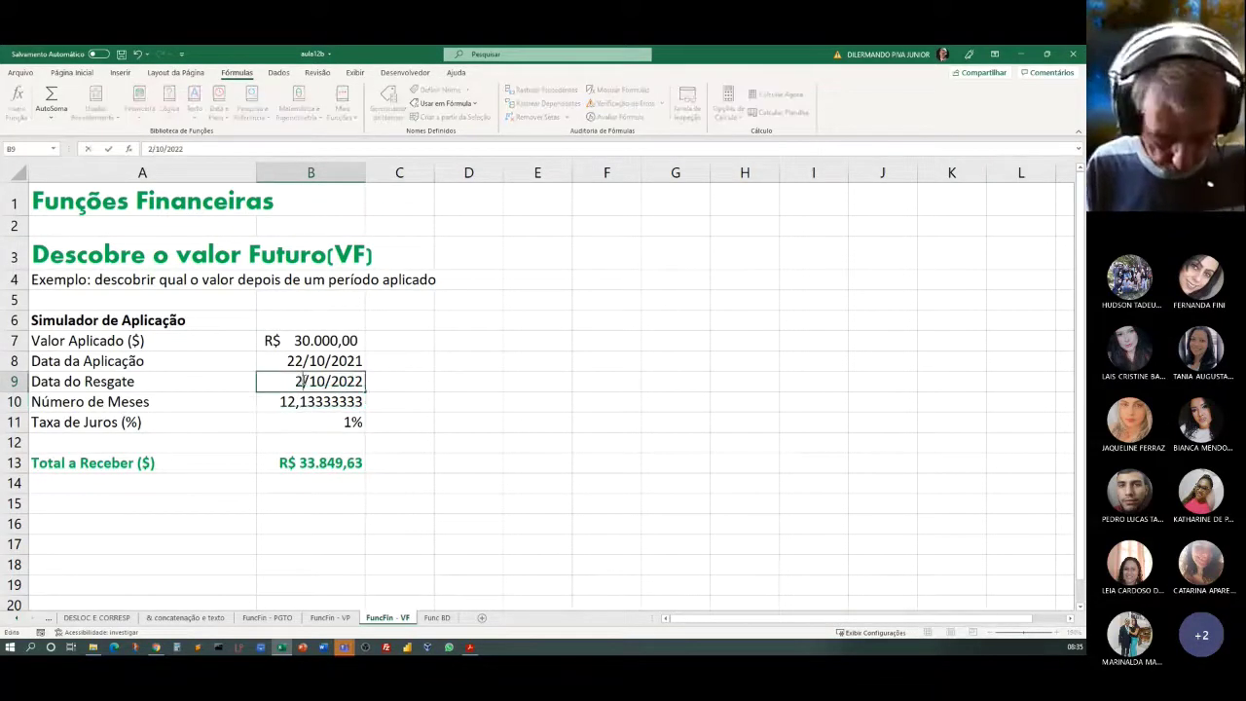
pyautogui.write('0')
pyautogui.press('Return')
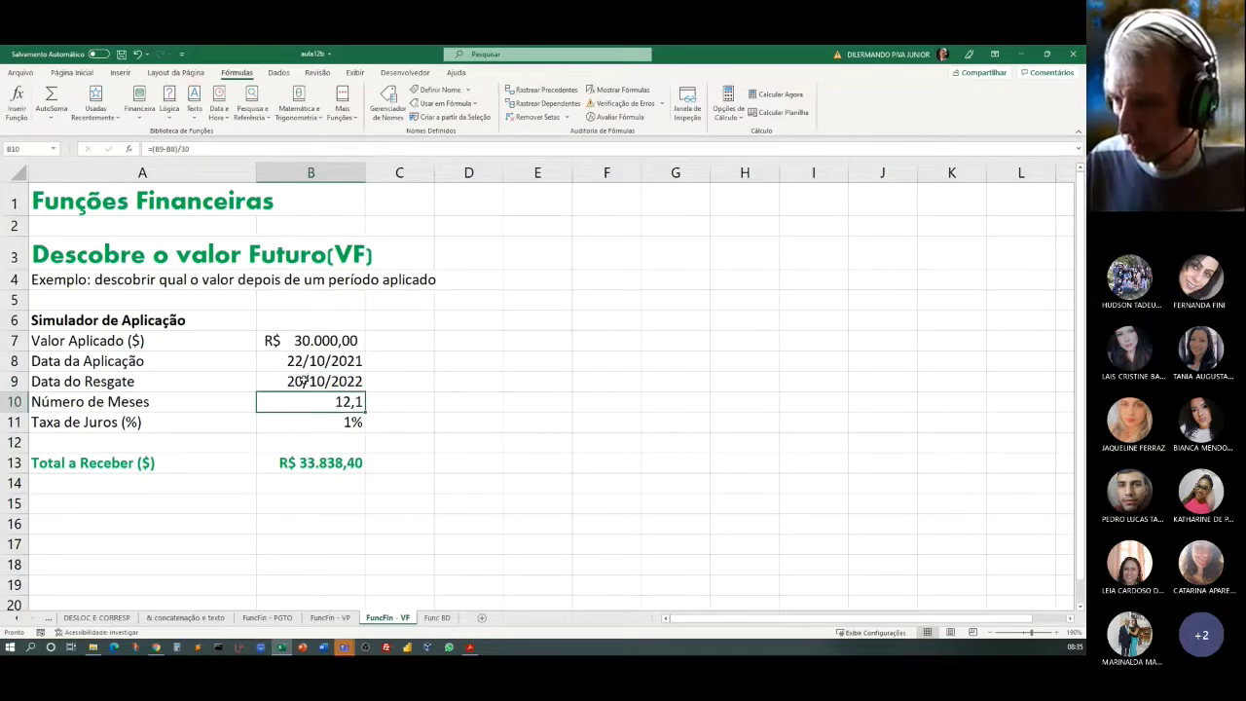
# Step: Try earlier redemption dates in B9, first 19/10/2022 and then 18/10/2022
pyautogui.doubleClick(307, 381)
pyautogui.press('BackSpace')
pyautogui.press('BackSpace')
pyautogui.write('19')
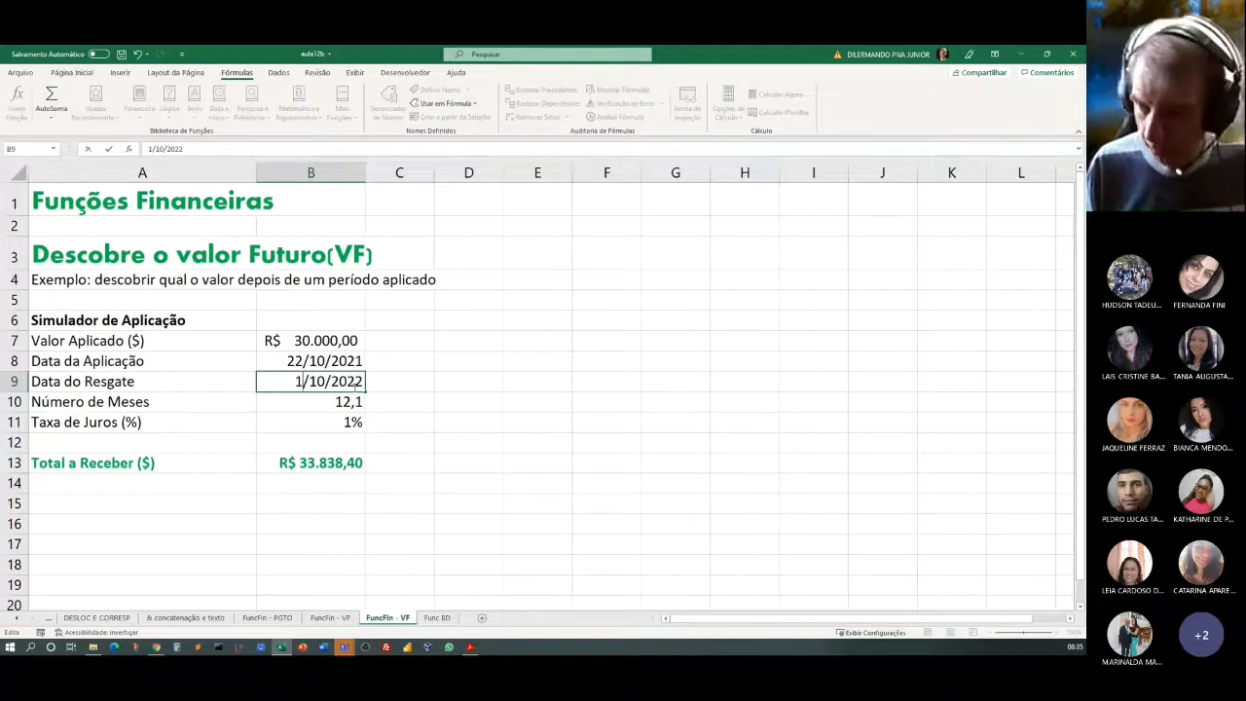
pyautogui.press('Return')
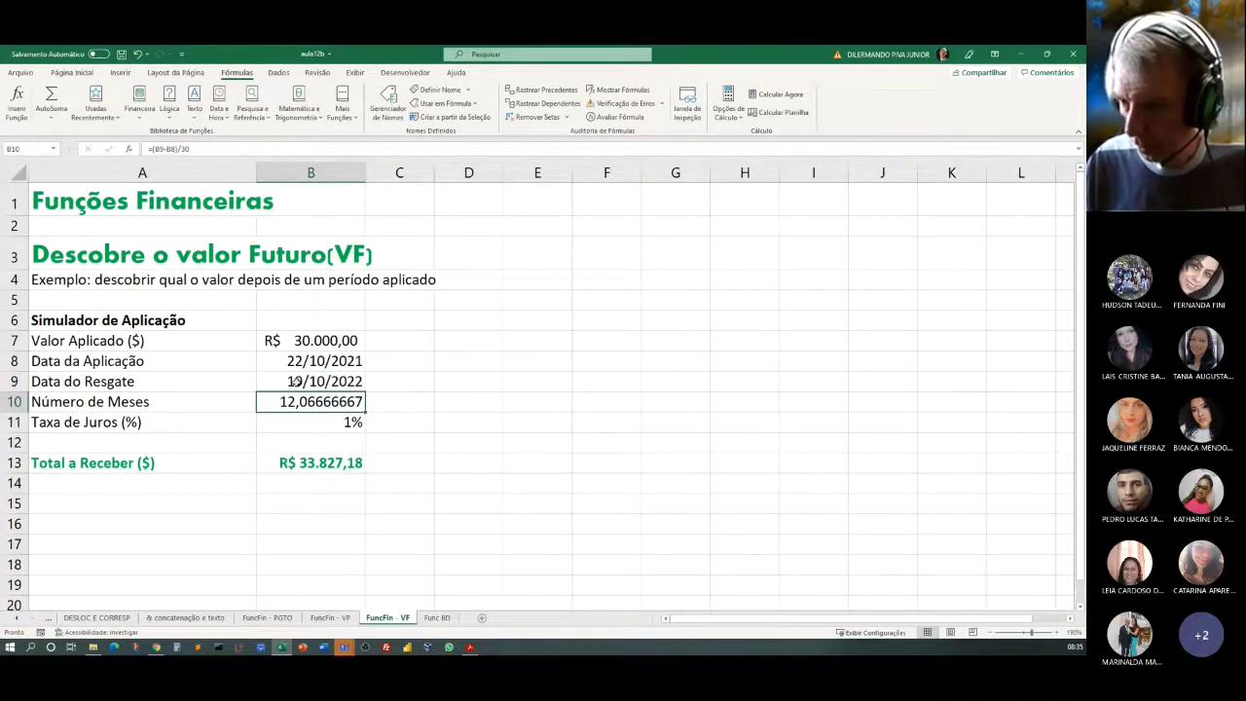
pyautogui.doubleClick(294, 382)
pyautogui.press('BackSpace')
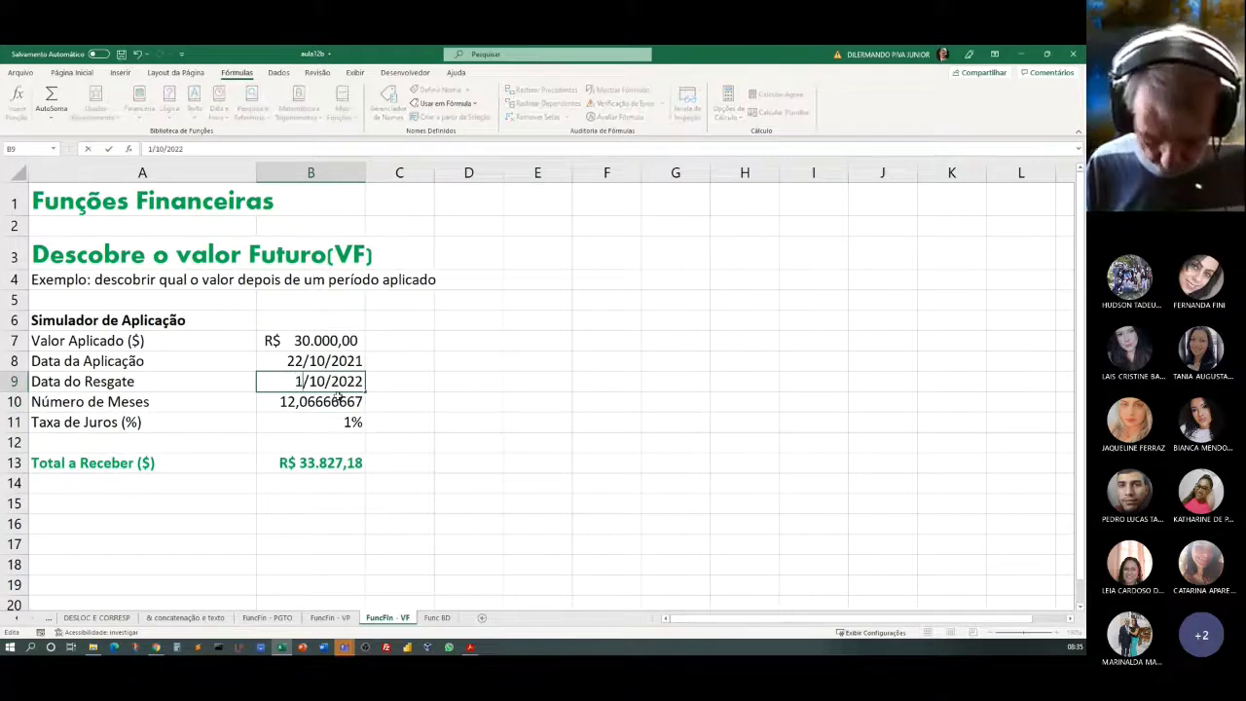
pyautogui.write('8')
pyautogui.press('Return')
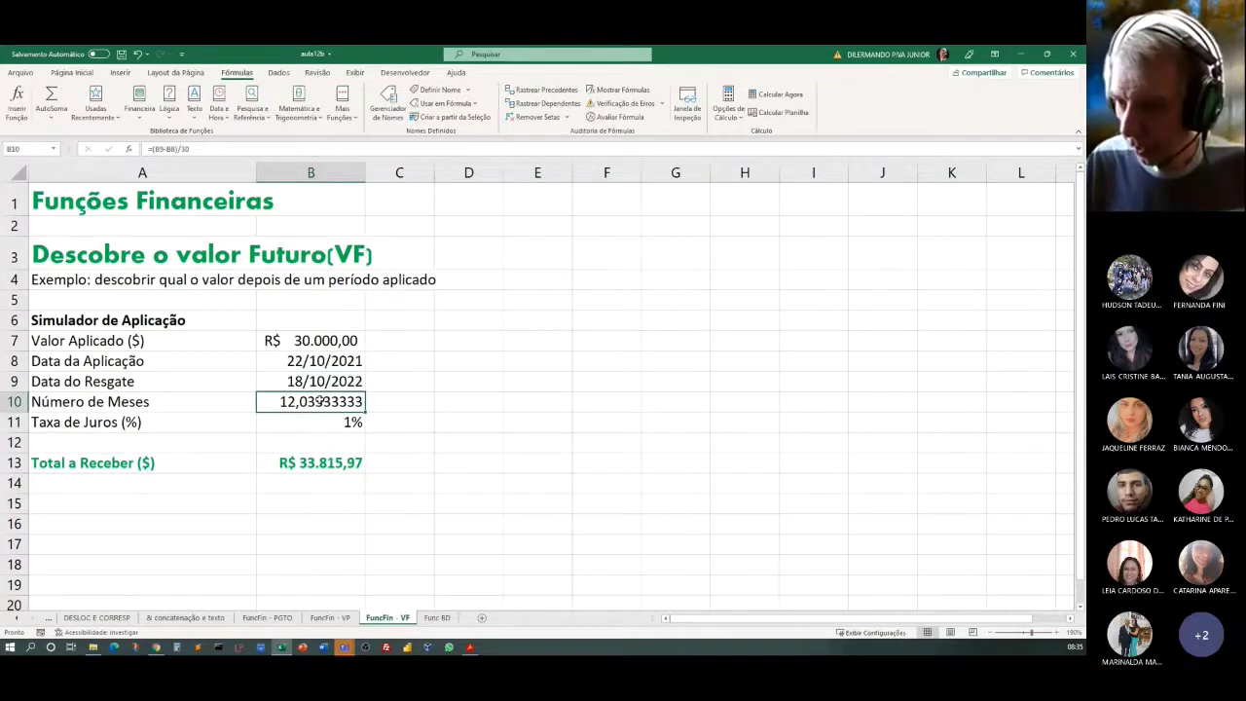
# Step: Return the redemption date in B9 to 19/10/2022 and then change it to 18/10/2022 again
pyautogui.doubleClick(298, 381)
pyautogui.press('BackSpace')
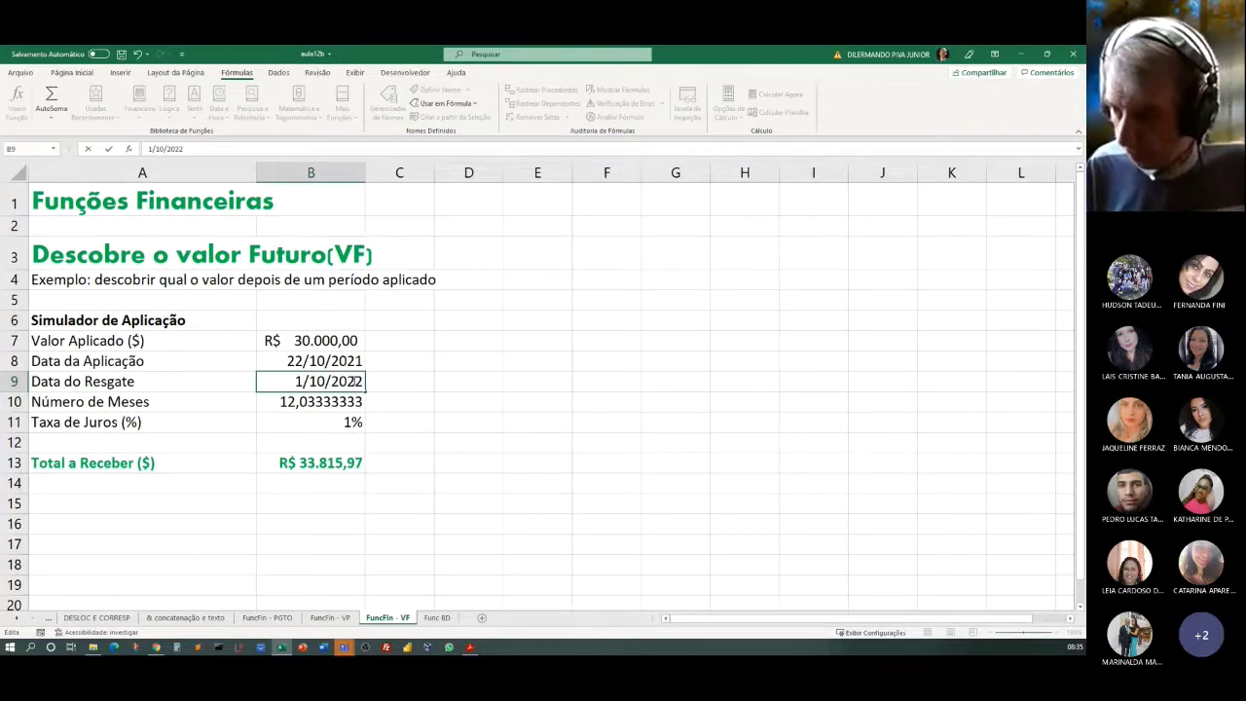
pyautogui.write('9')
pyautogui.press('Return')
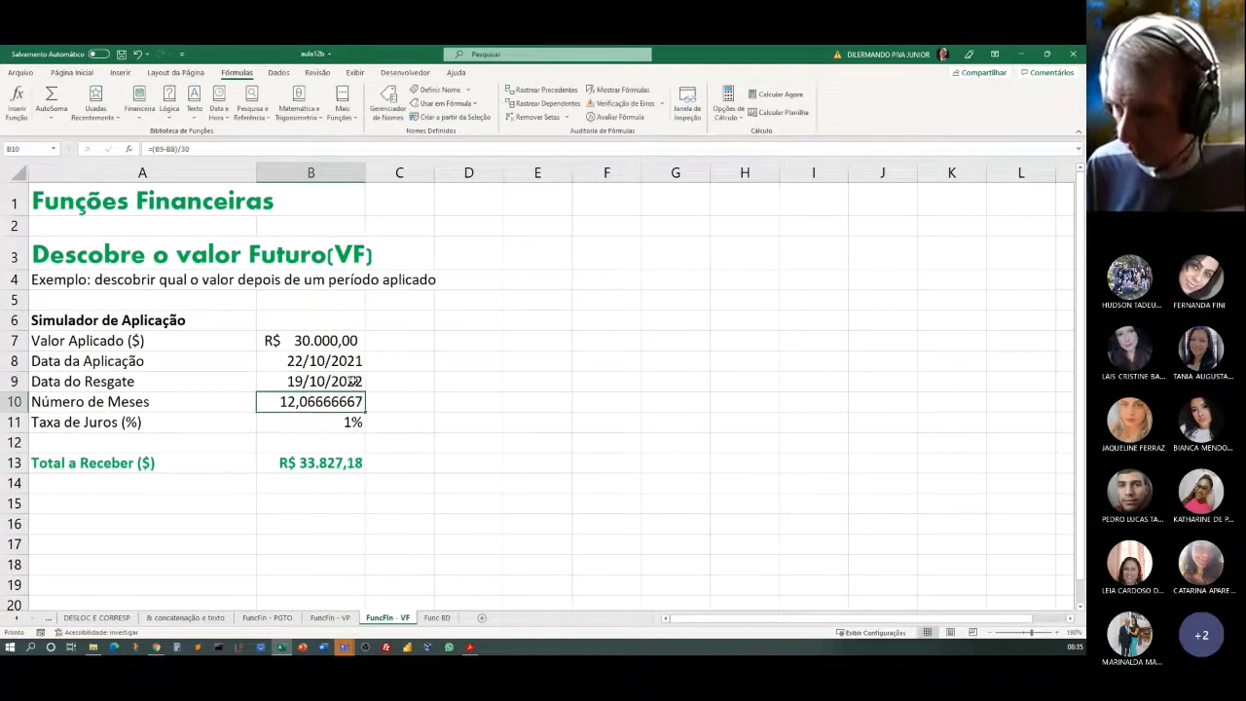
pyautogui.click(295, 381)
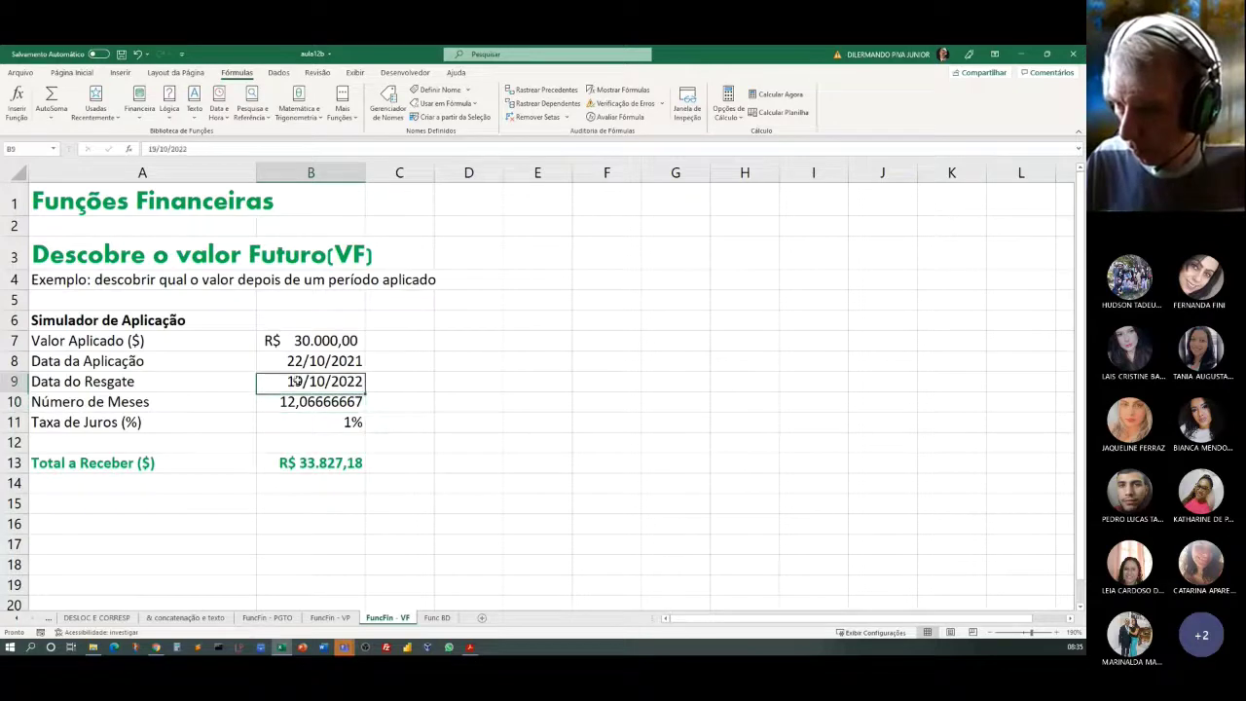
pyautogui.doubleClick(295, 382)
pyautogui.press('BackSpace')
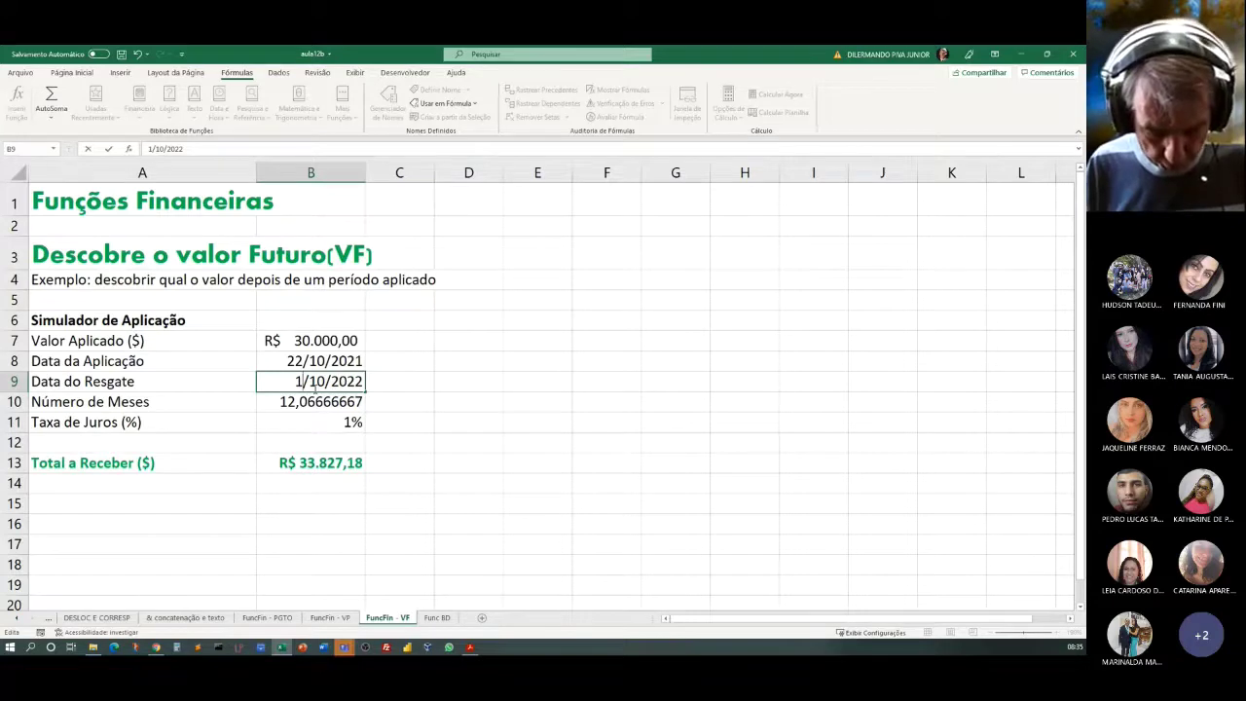
pyautogui.write('8')
pyautogui.press('Return')
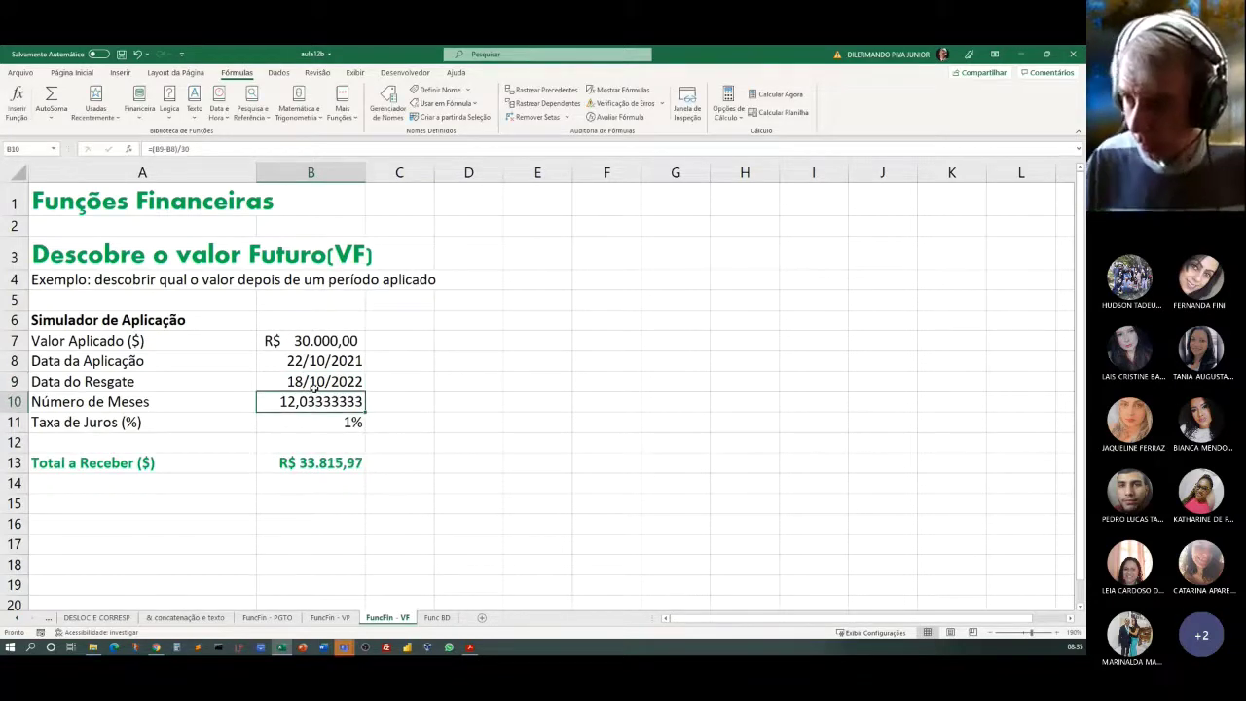
# Step: Set the redemption date in B9 to 17/10/2022
pyautogui.click(302, 381)
pyautogui.doubleClick(302, 380)
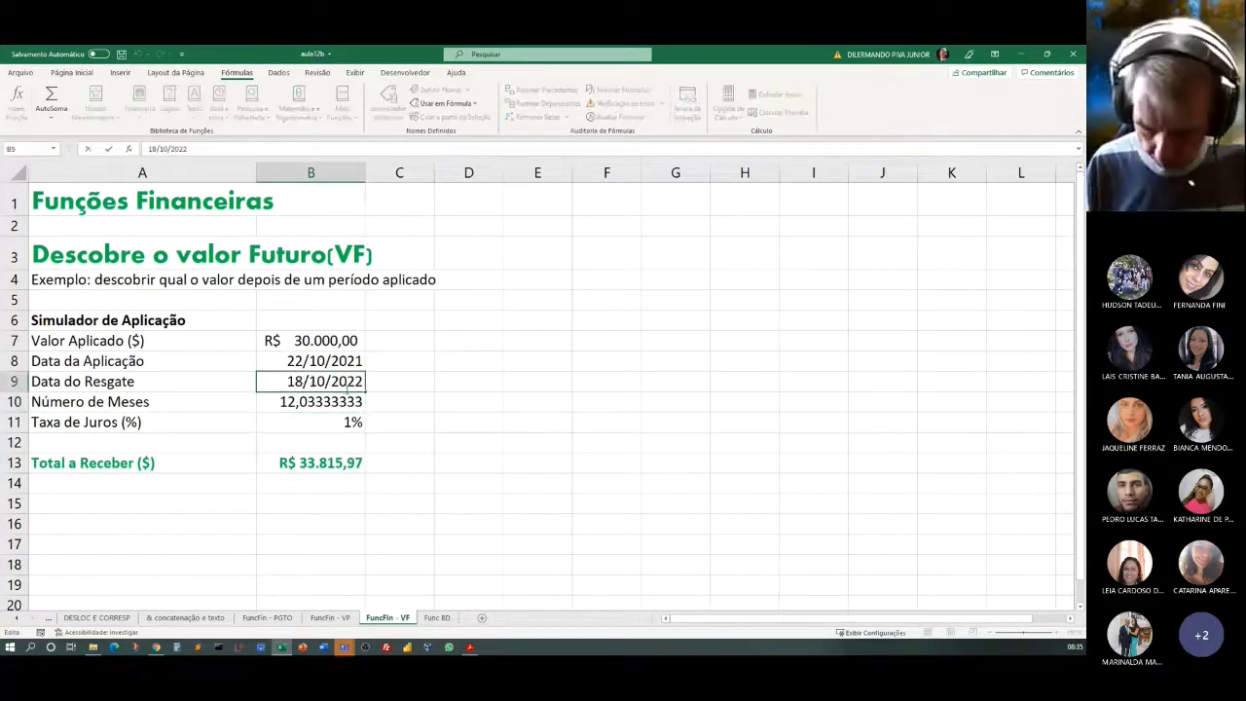
pyautogui.press('BackSpace')
pyautogui.write('7')
pyautogui.press('Return')
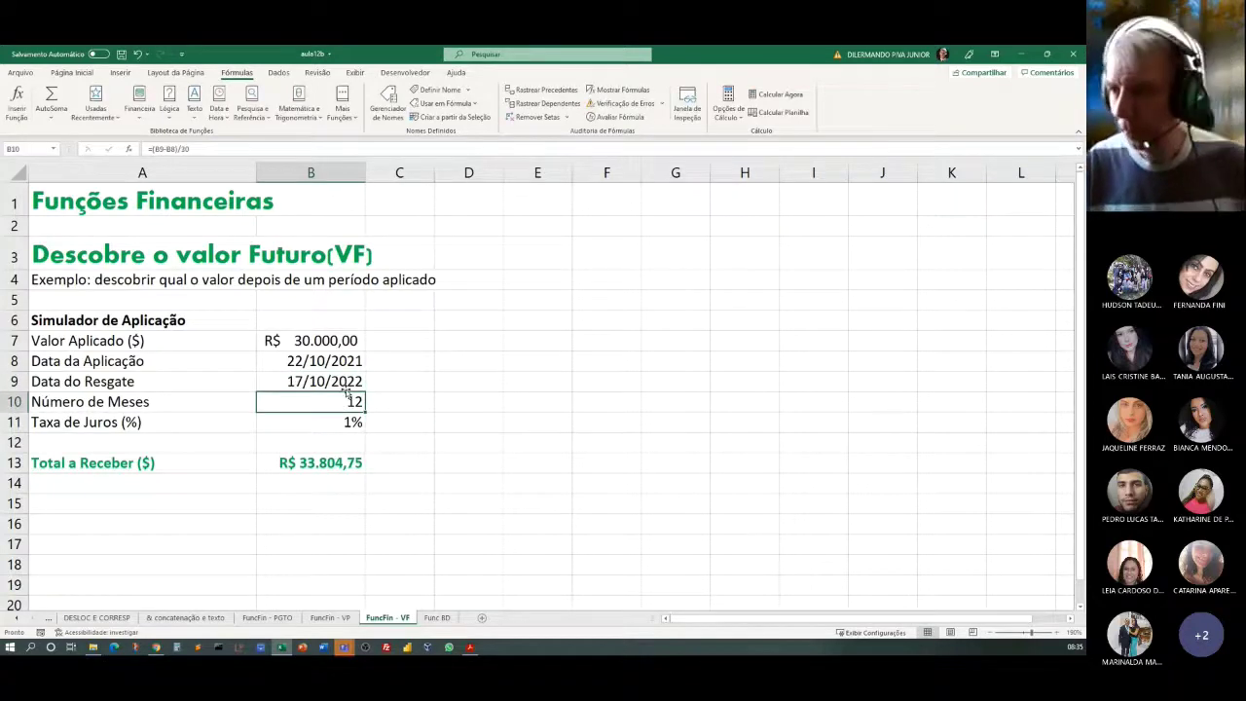
pyautogui.click(507, 403)
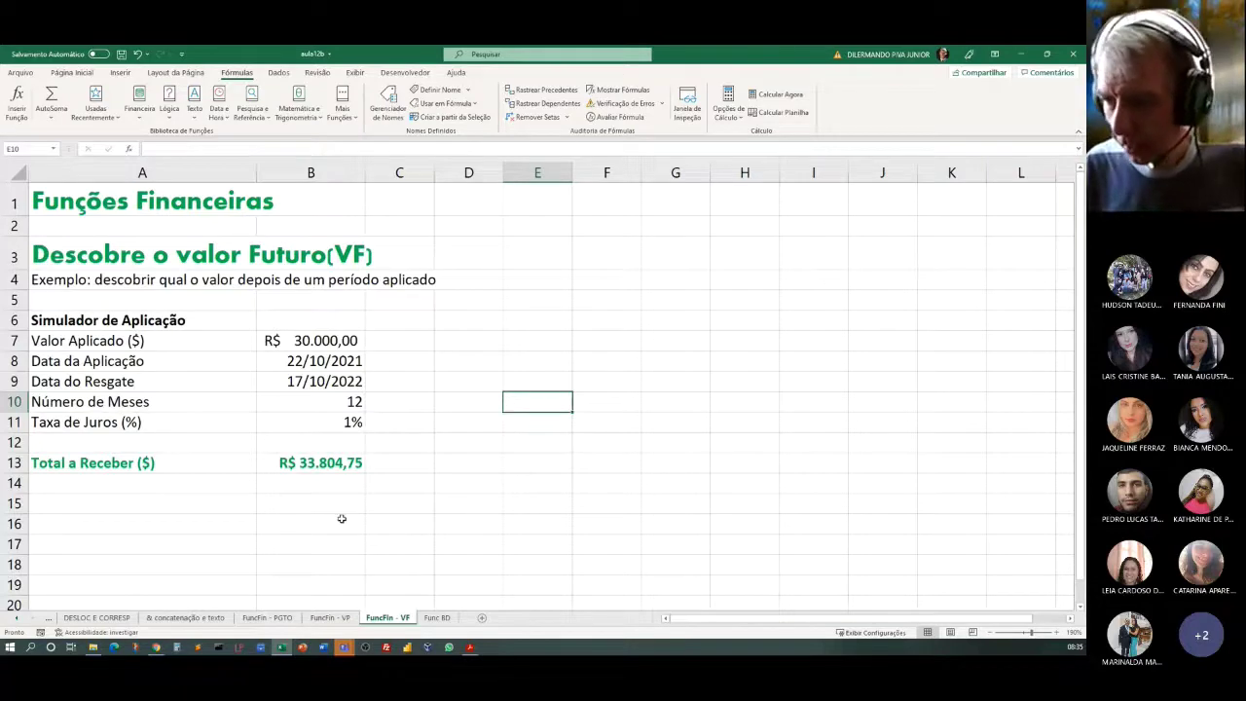
# Step: Rebuild the total formula in B13 as a VF function, with B11 as the rate and B10 as the number of periods
pyautogui.click(326, 422)
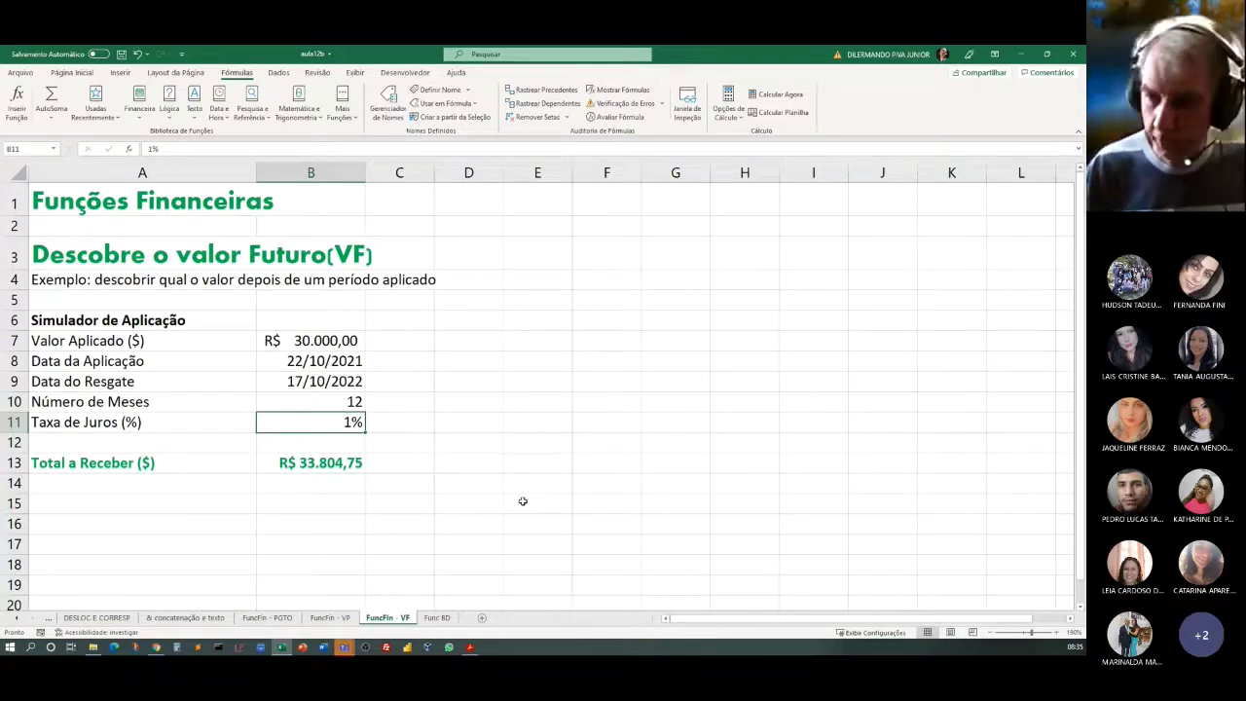
pyautogui.doubleClick(271, 464)
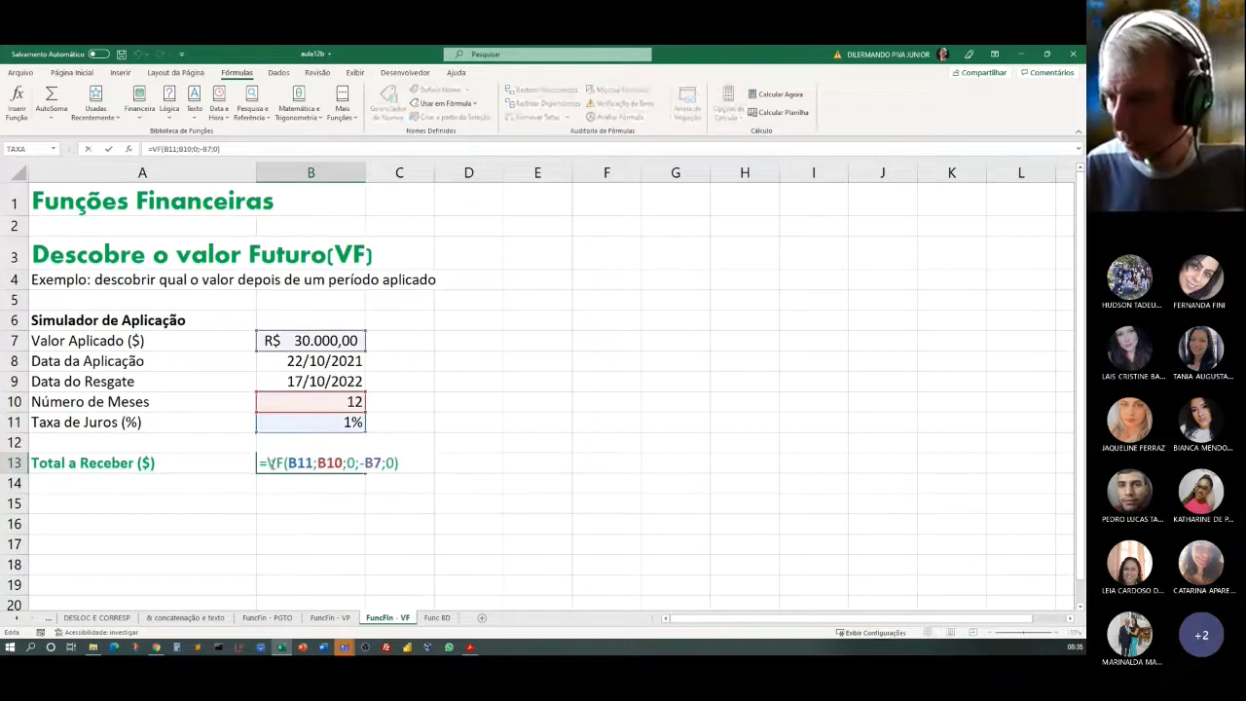
pyautogui.moveTo(398, 463); pyautogui.dragTo(268, 465)
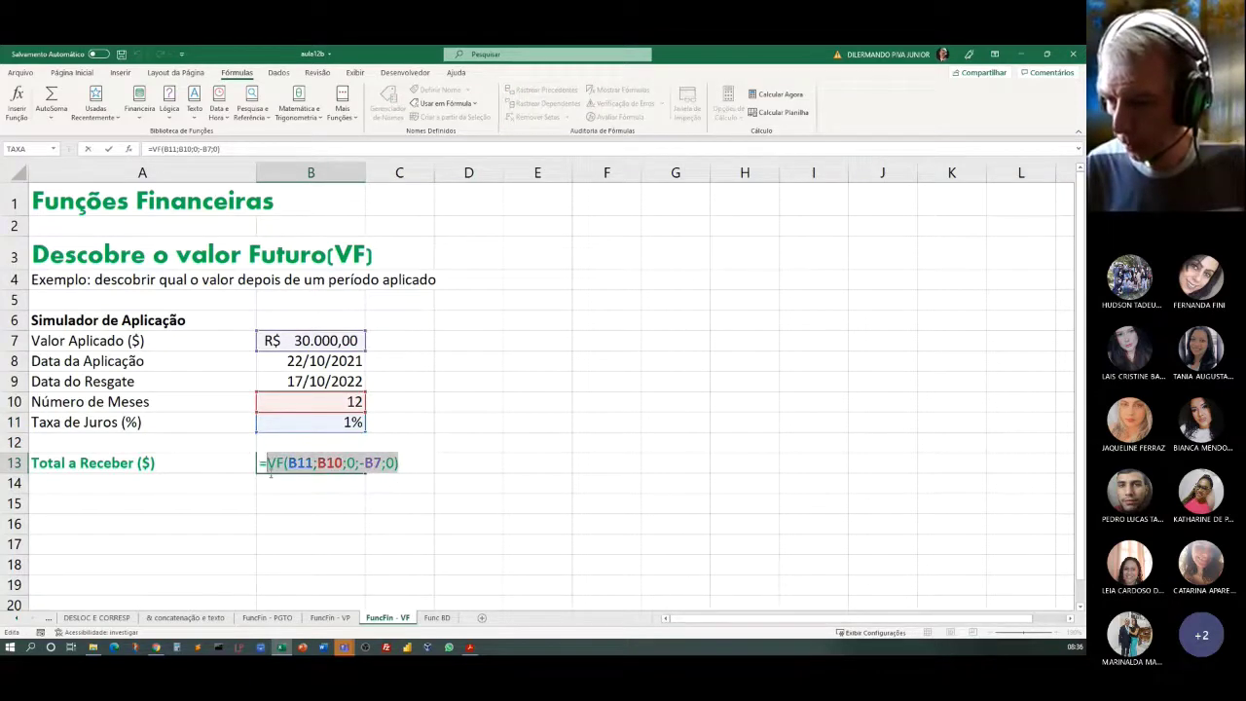
pyautogui.write('V')
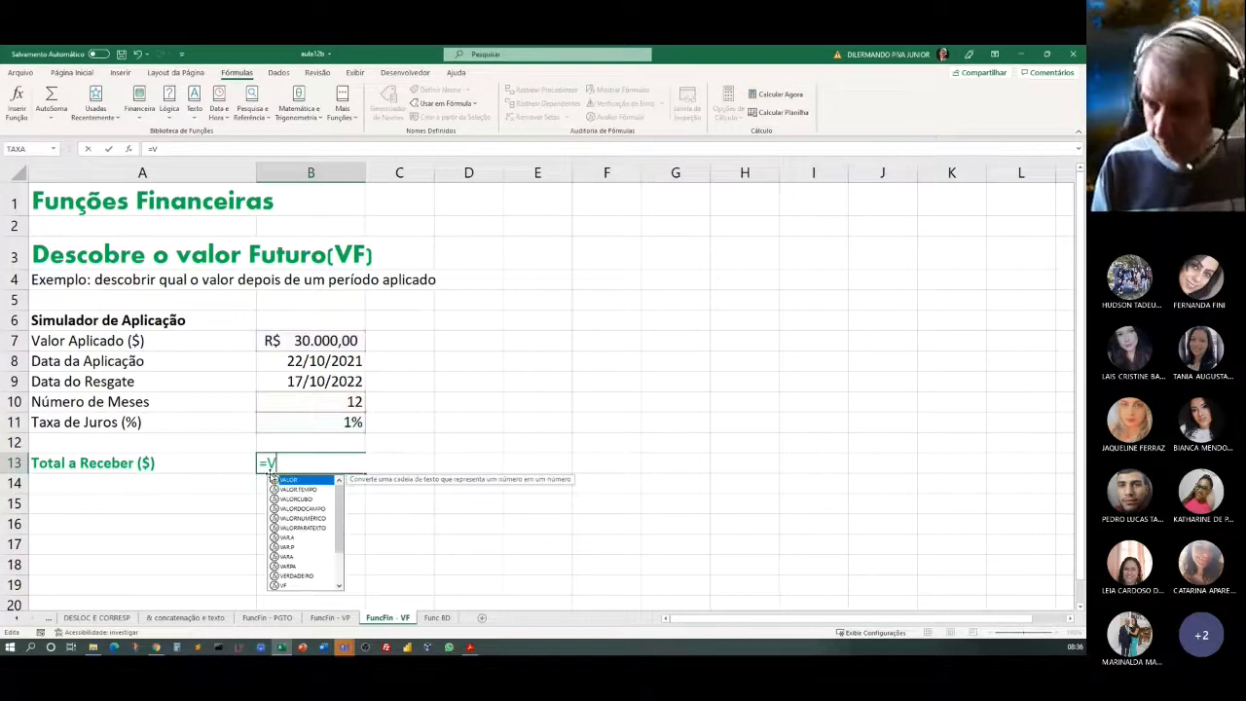
pyautogui.write('F(')
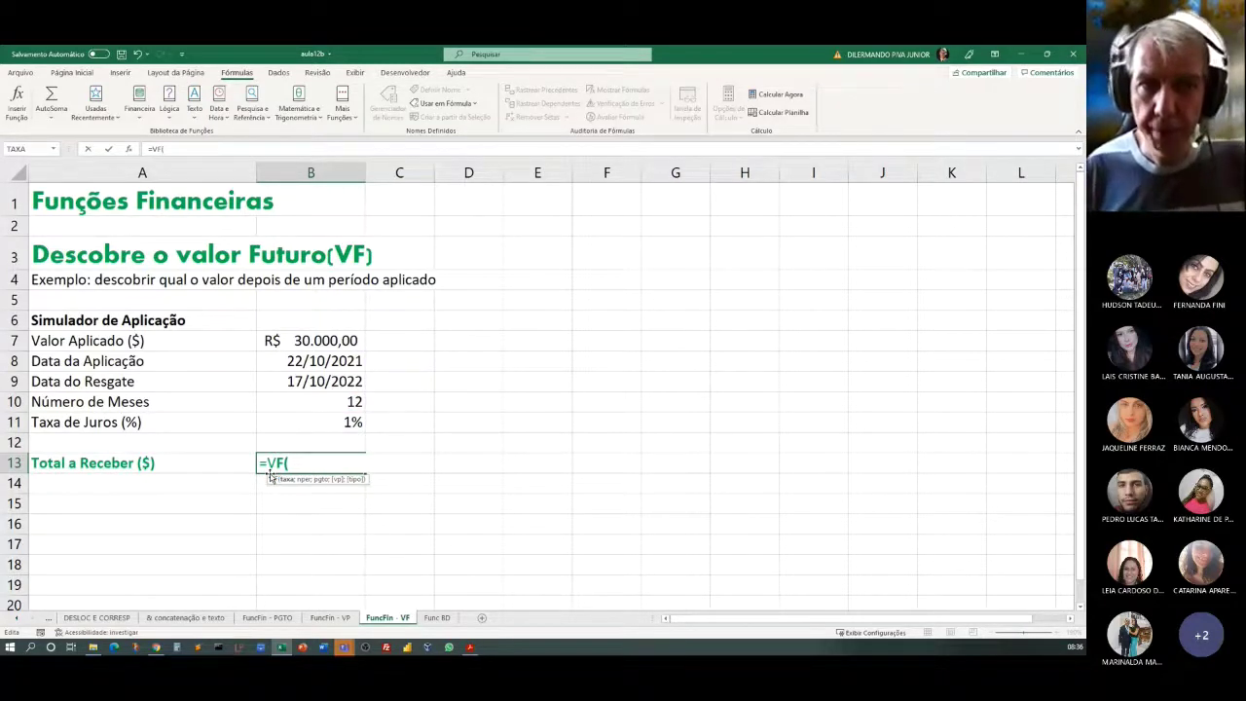
pyautogui.click(304, 422)
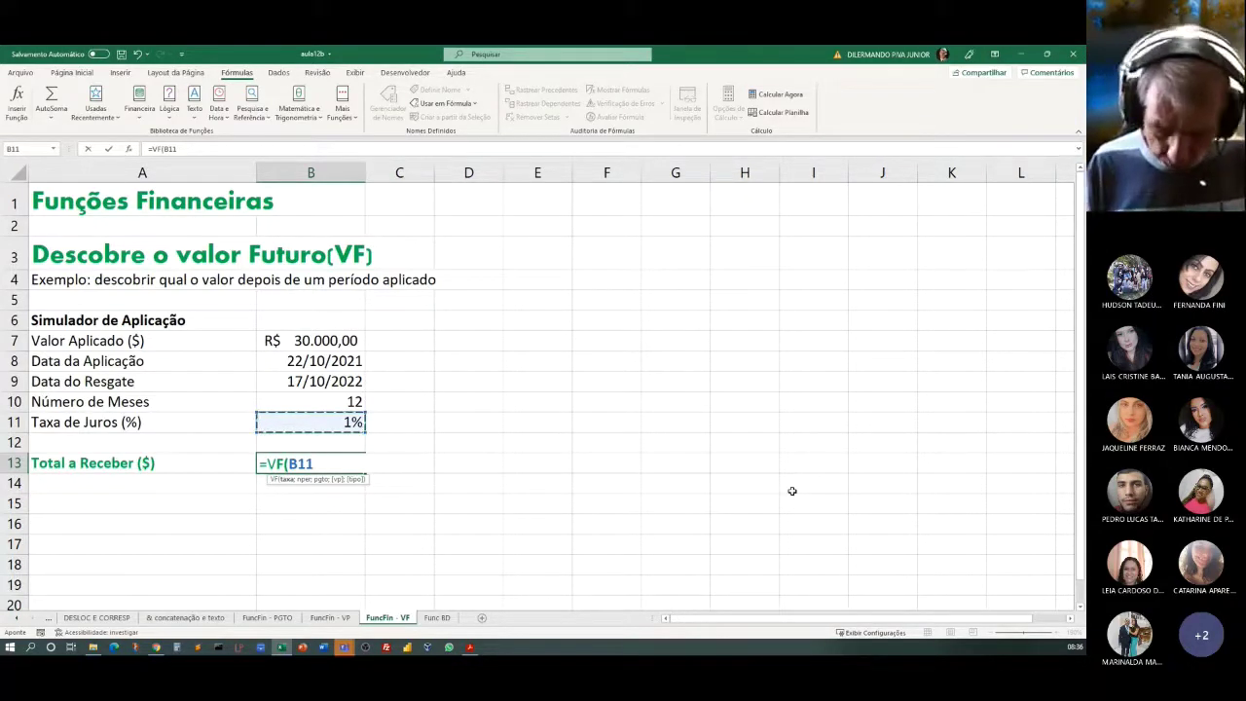
pyautogui.write(';')
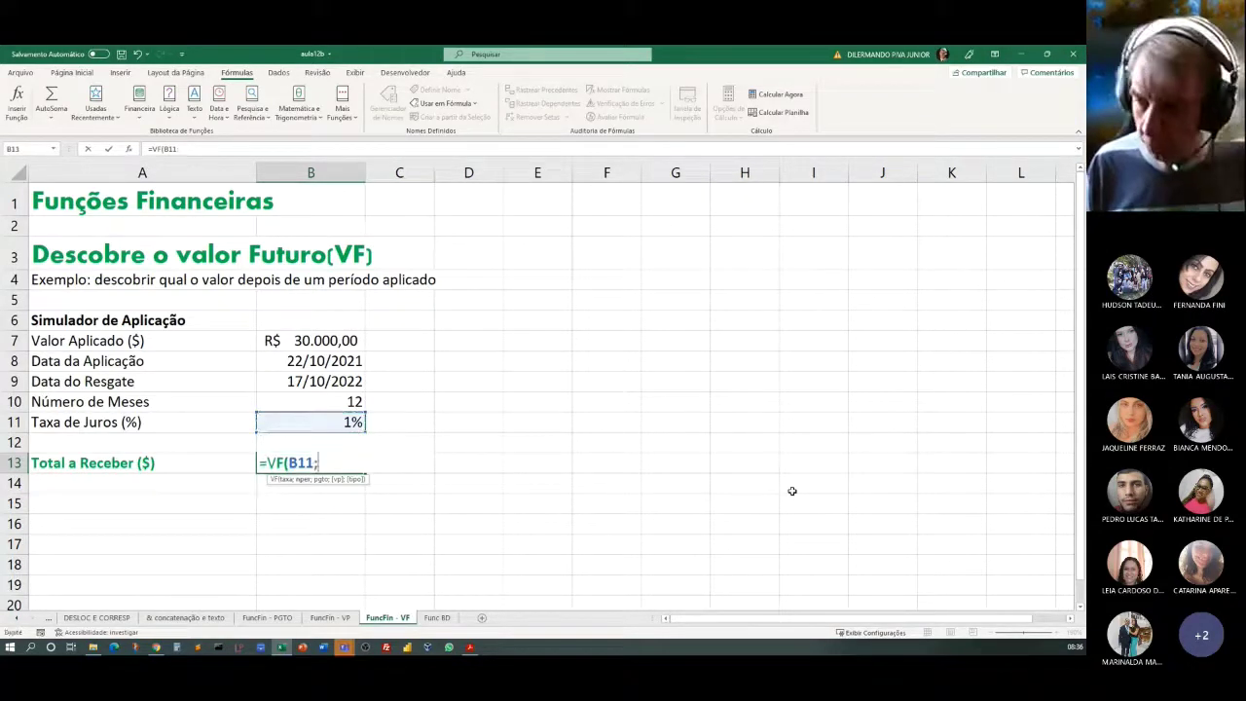
pyautogui.click(353, 397)
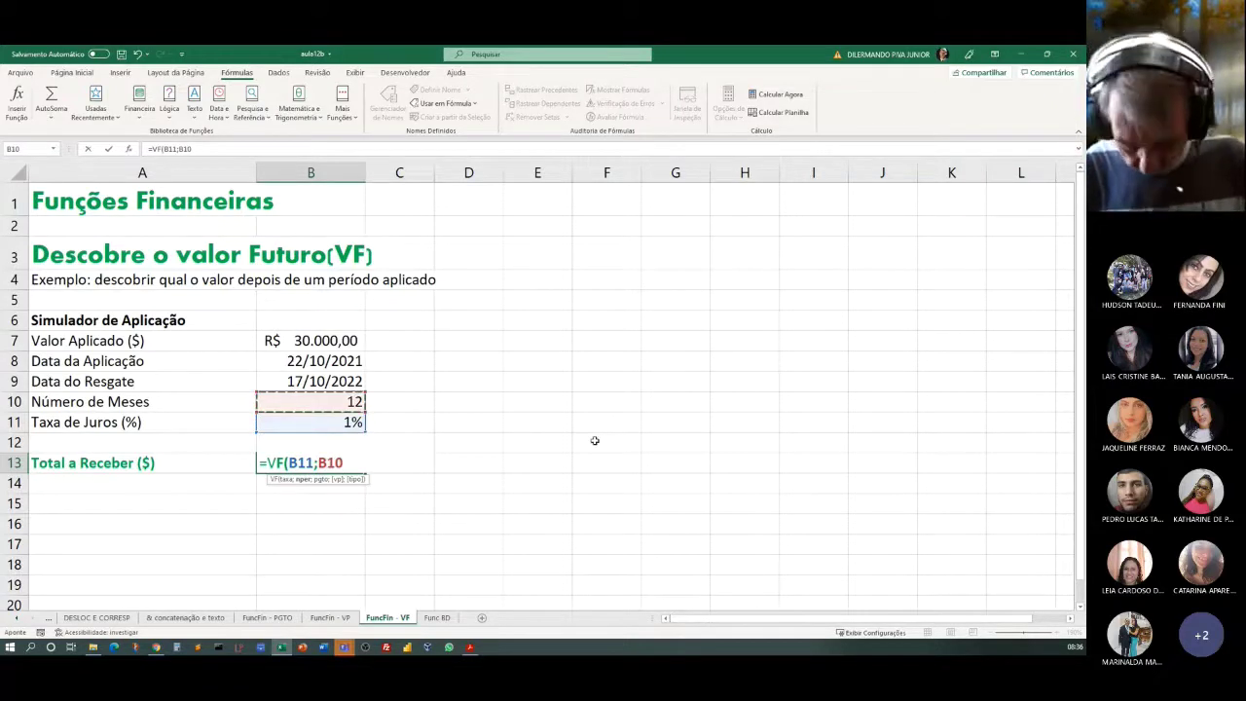
pyautogui.write(';')
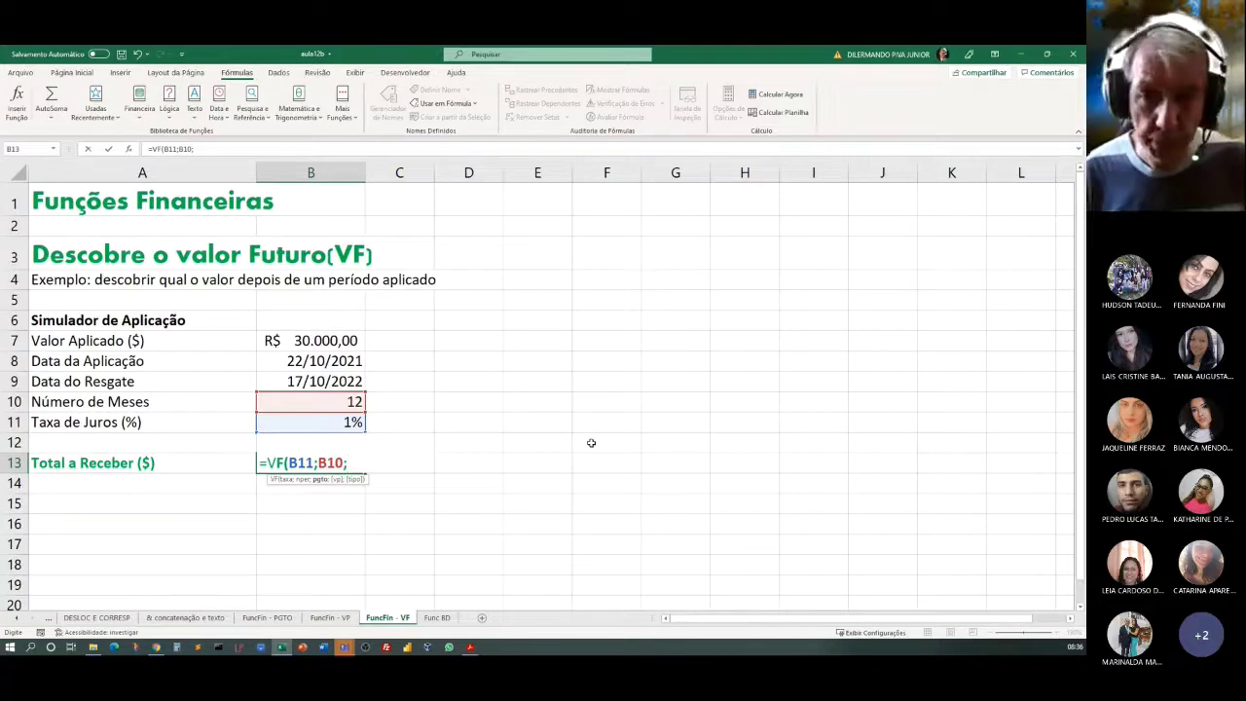
# Step: Complete the VF formula in B13 with payment 0, present value -B7 and type 0
pyautogui.write('0')
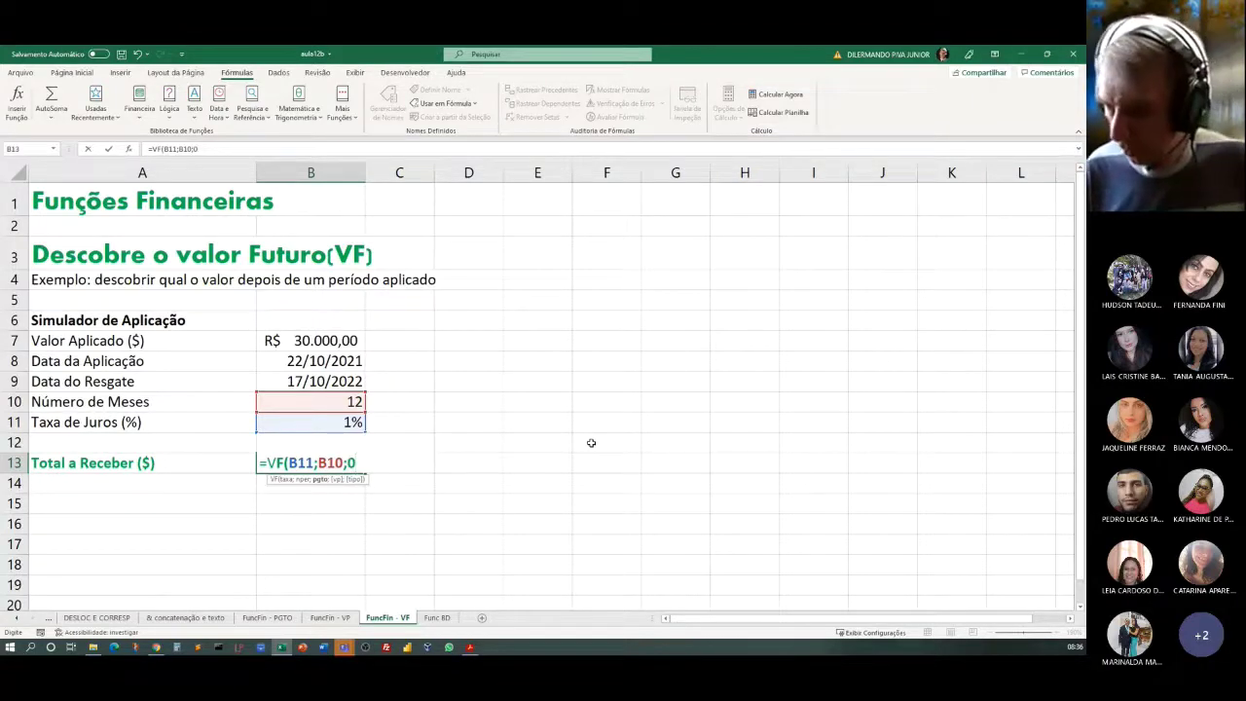
pyautogui.write(';')
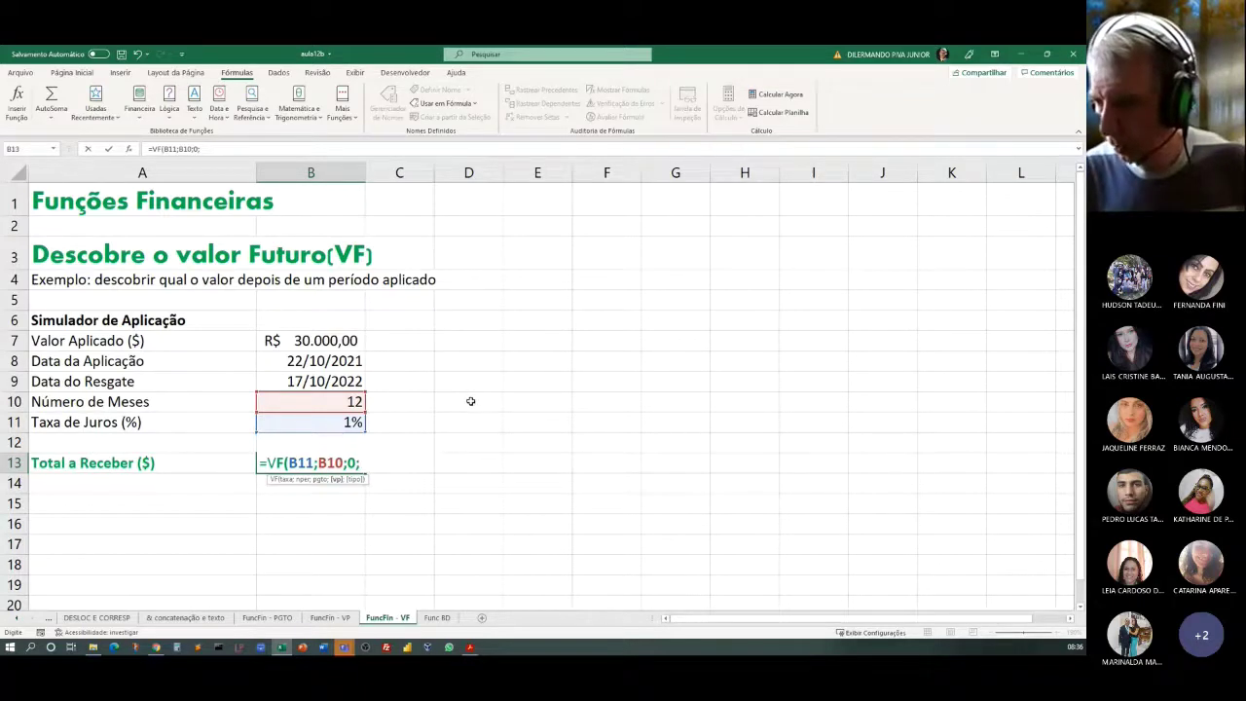
pyautogui.click(312, 341)
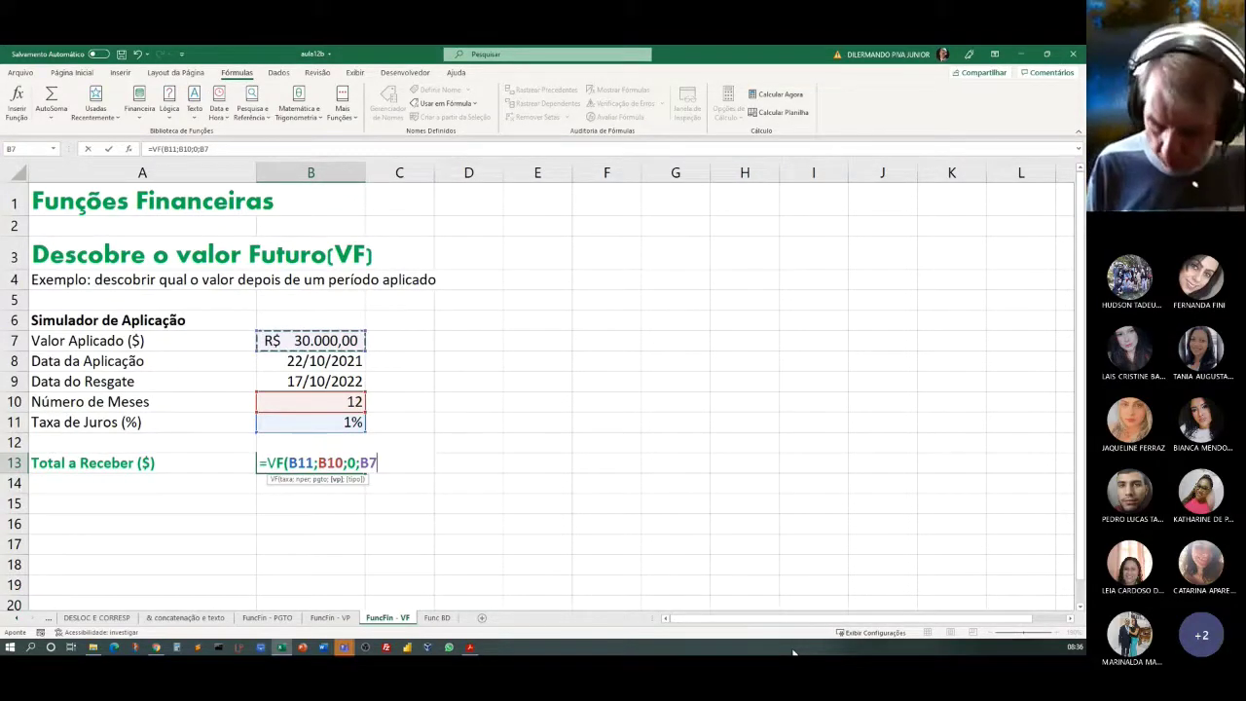
pyautogui.press('BackSpace')
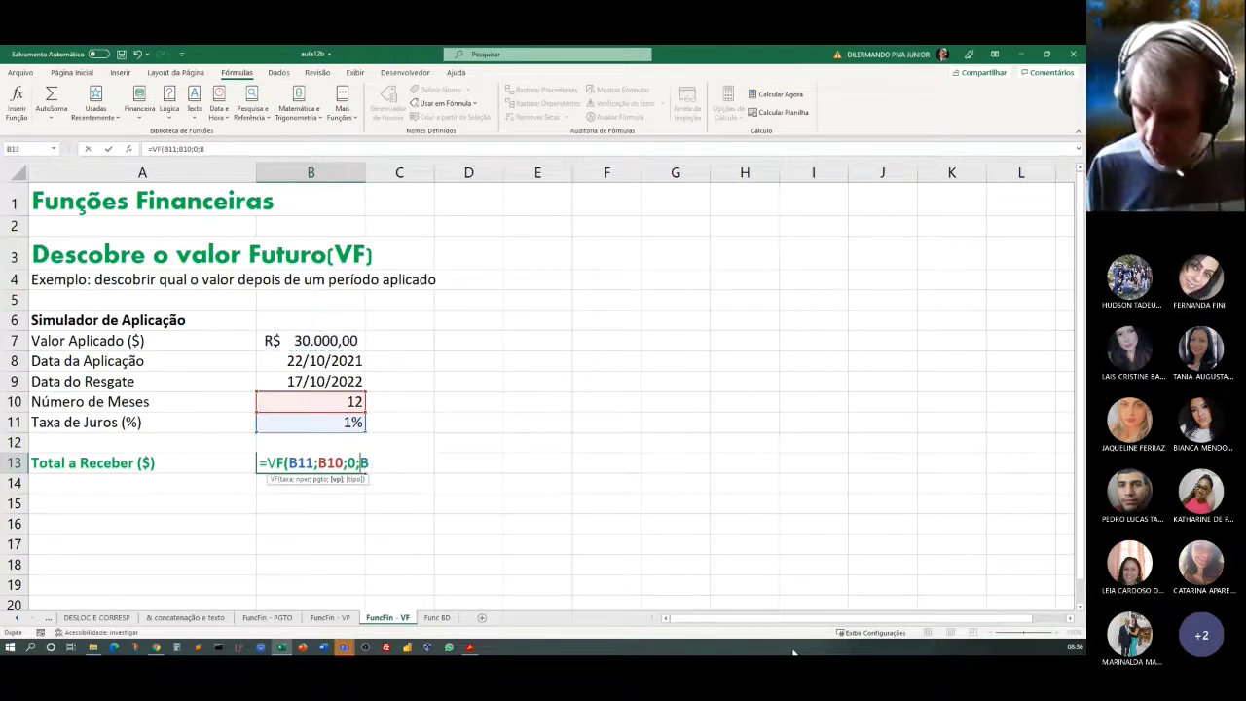
pyautogui.press('BackSpace')
pyautogui.write('-')
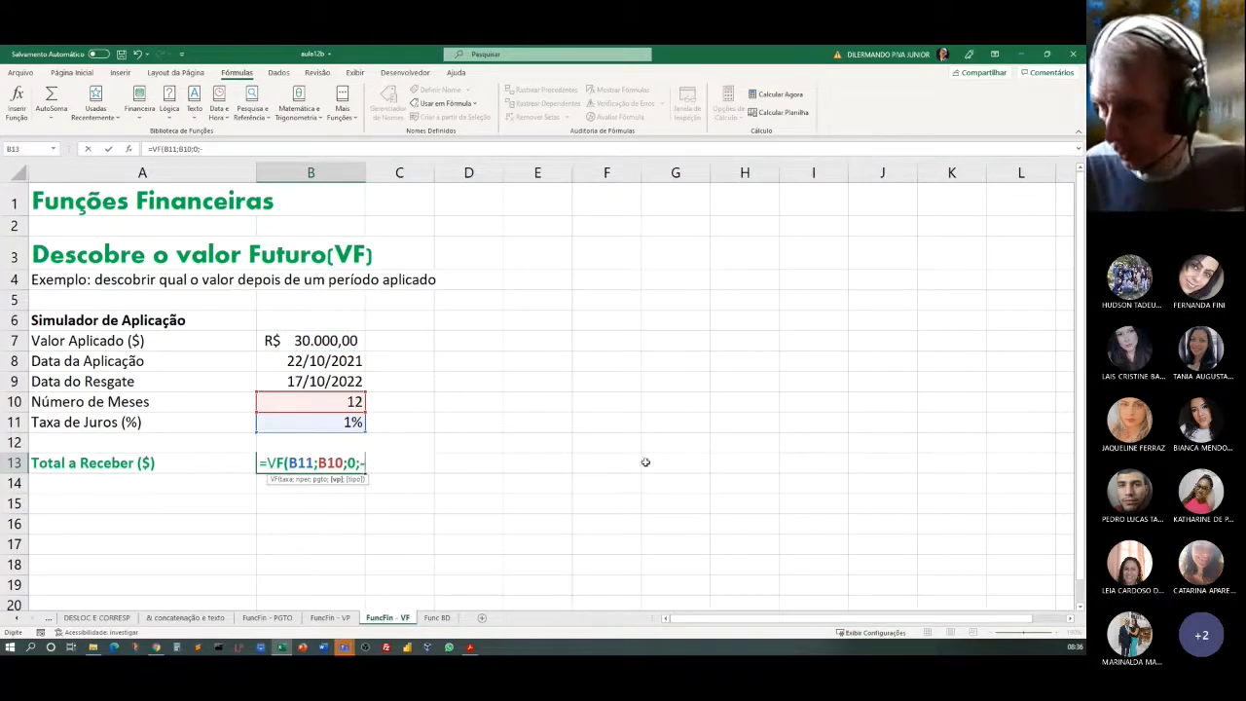
pyautogui.click(340, 334)
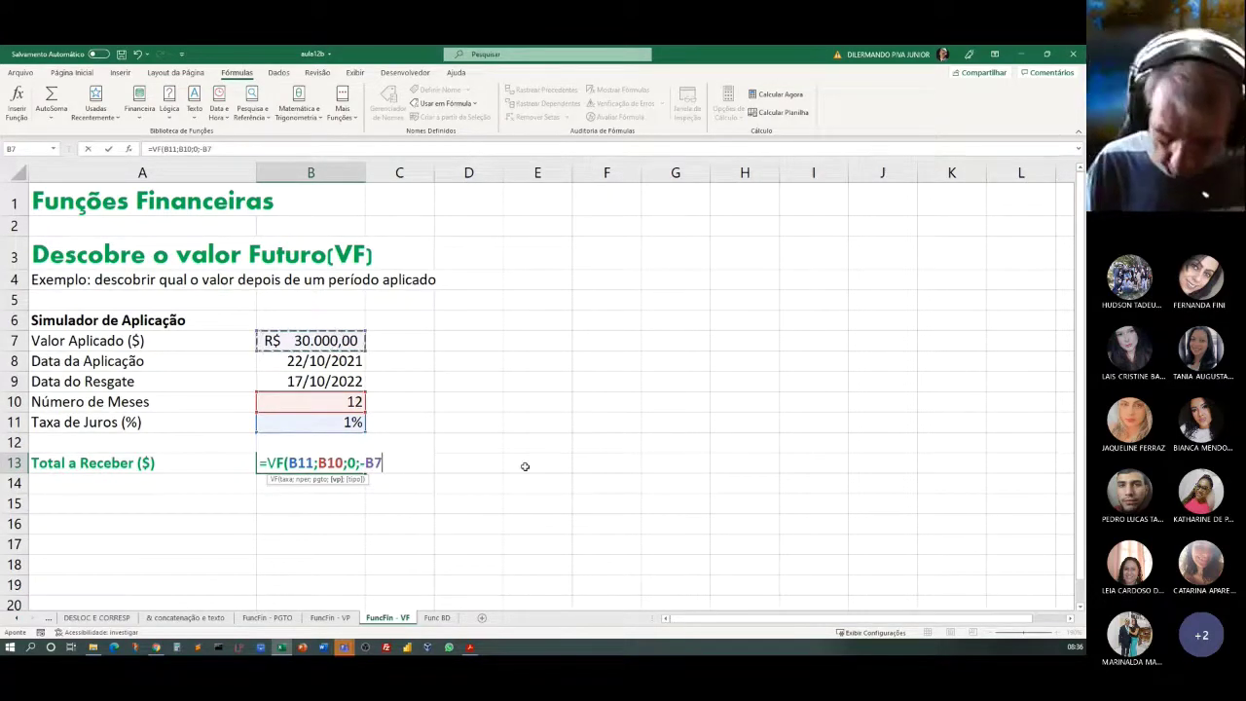
pyautogui.write(';')
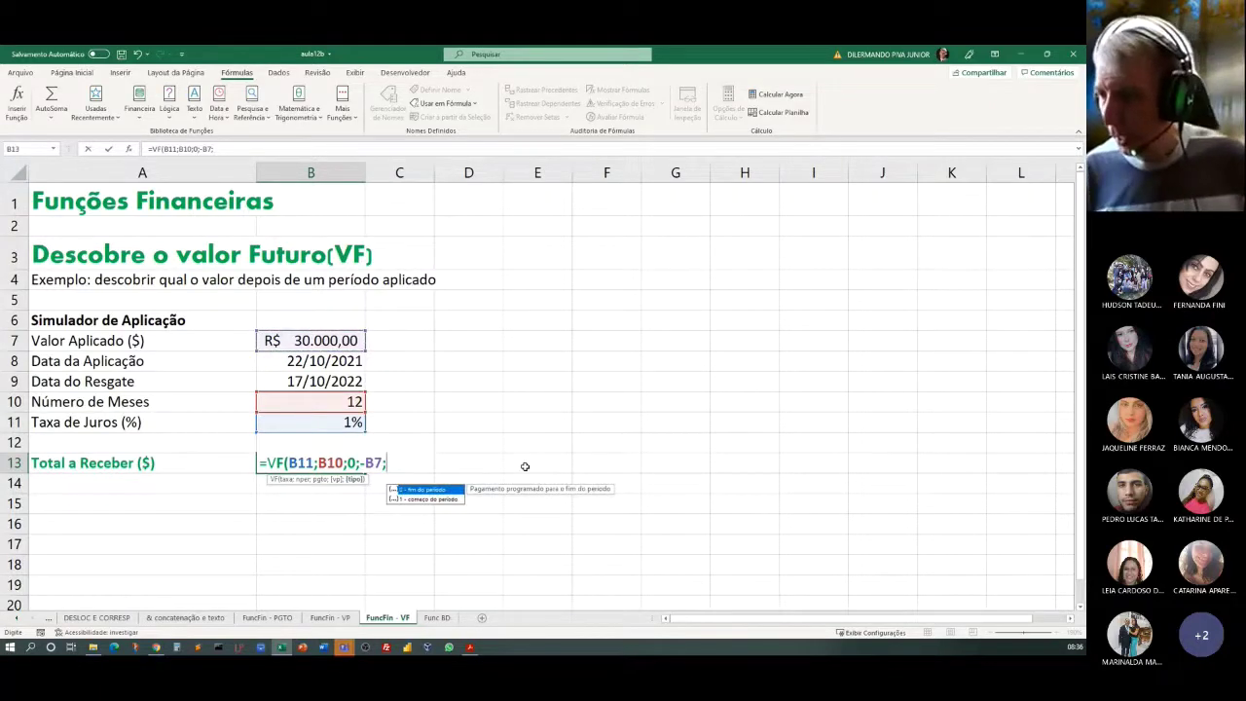
pyautogui.write('0')
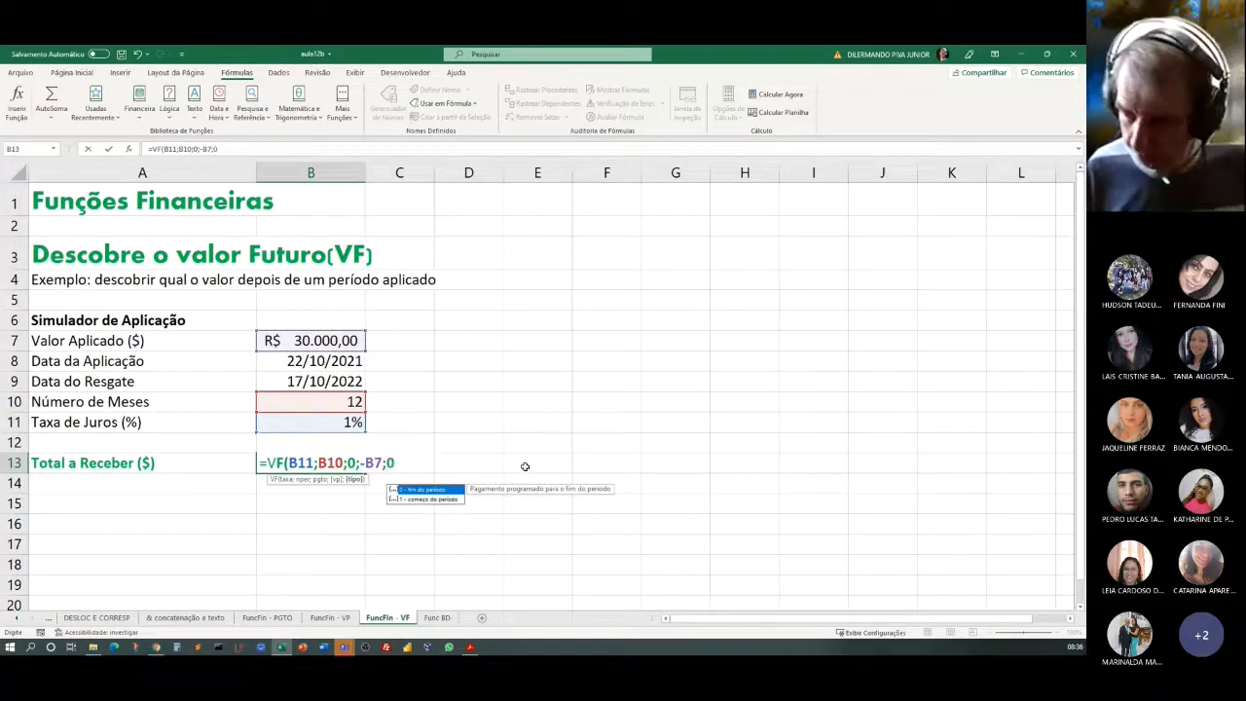
pyautogui.write(')')
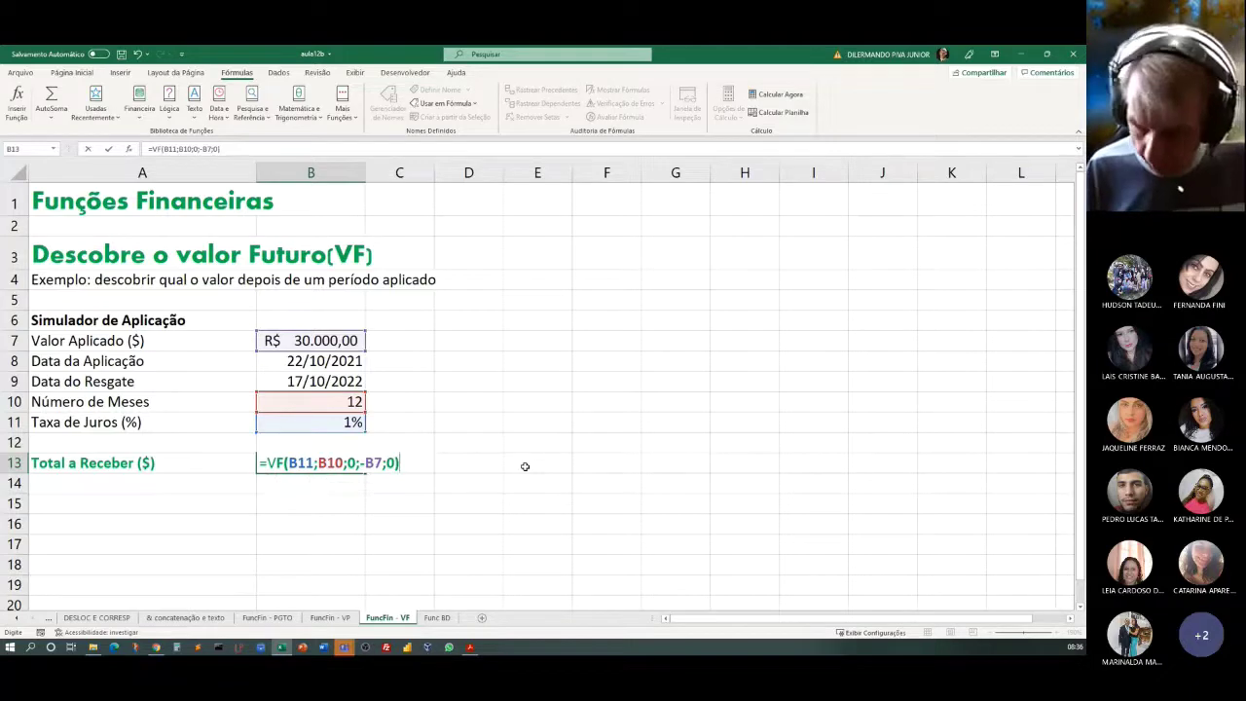
pyautogui.press('Return')
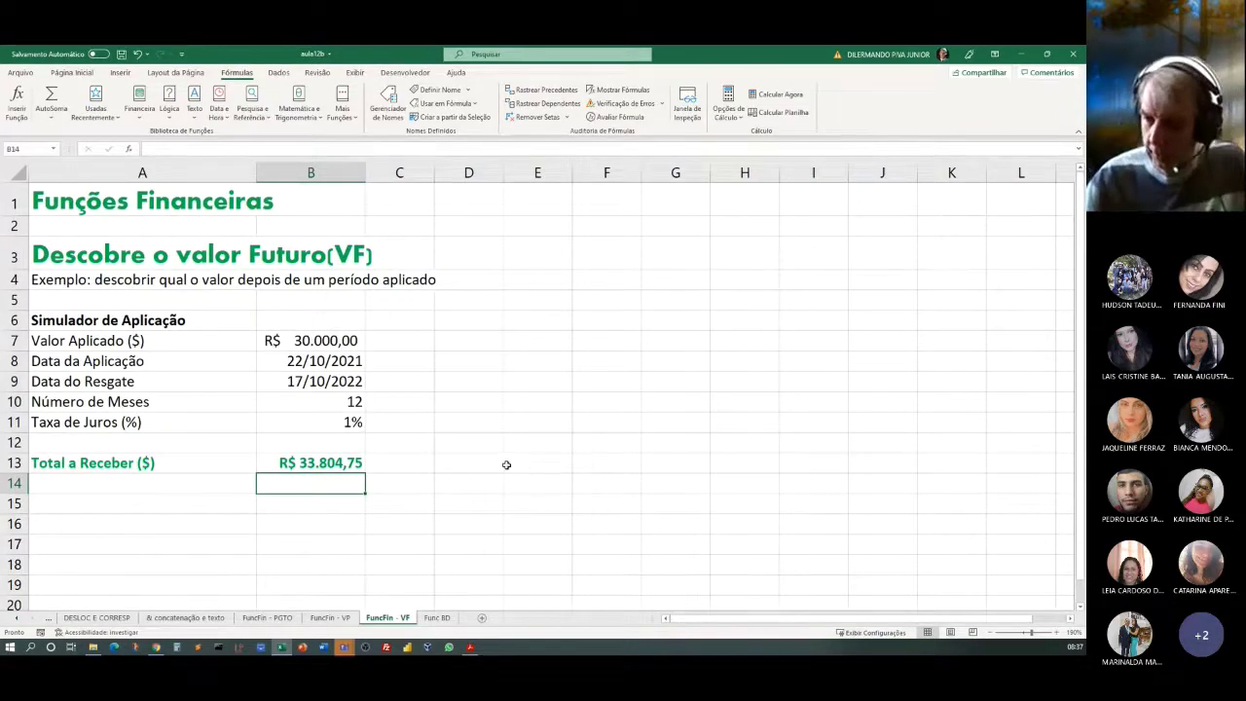
# Step: Calculate the interest earned in B14 by subtracting the applied amount from the total, =B13-B7
pyautogui.write('=')
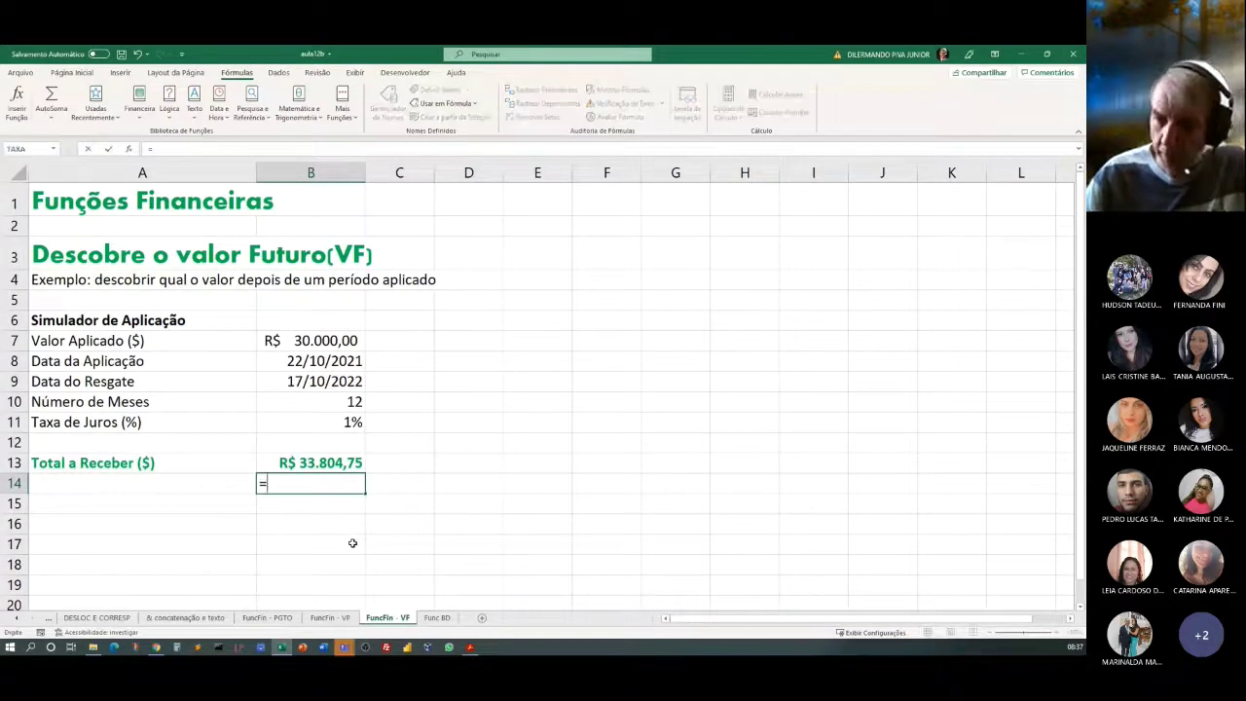
pyautogui.click(321, 464)
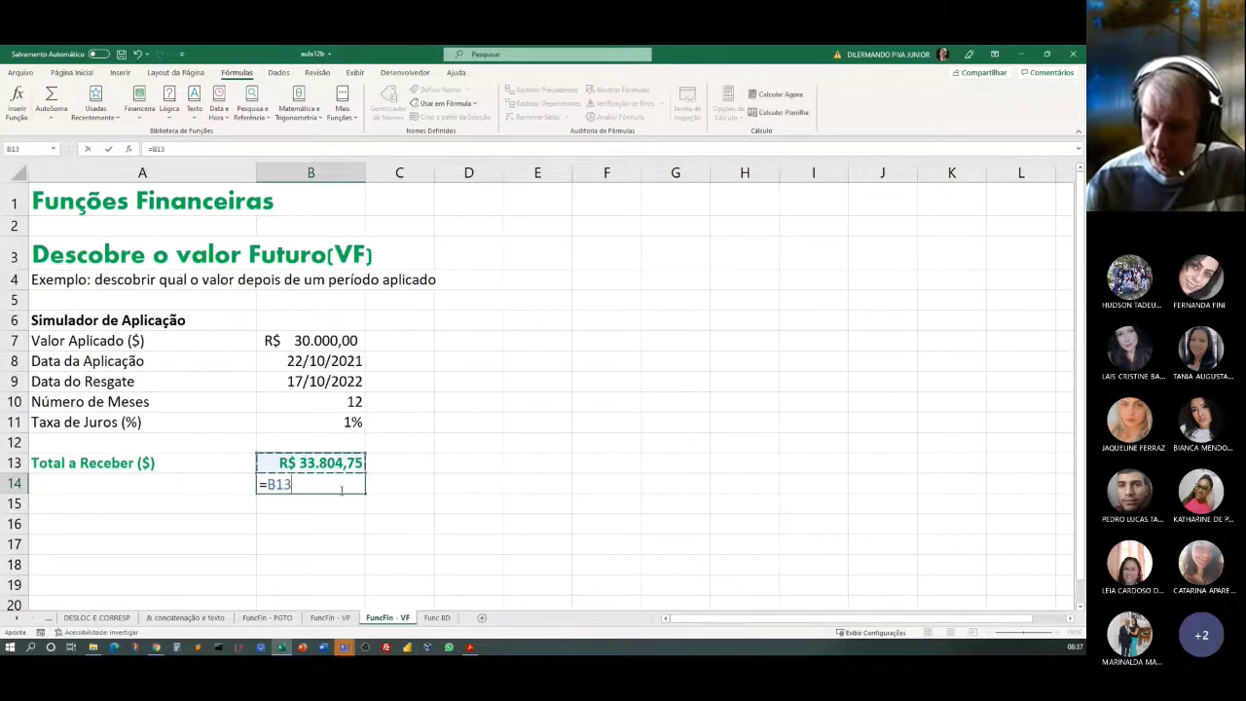
pyautogui.write('-')
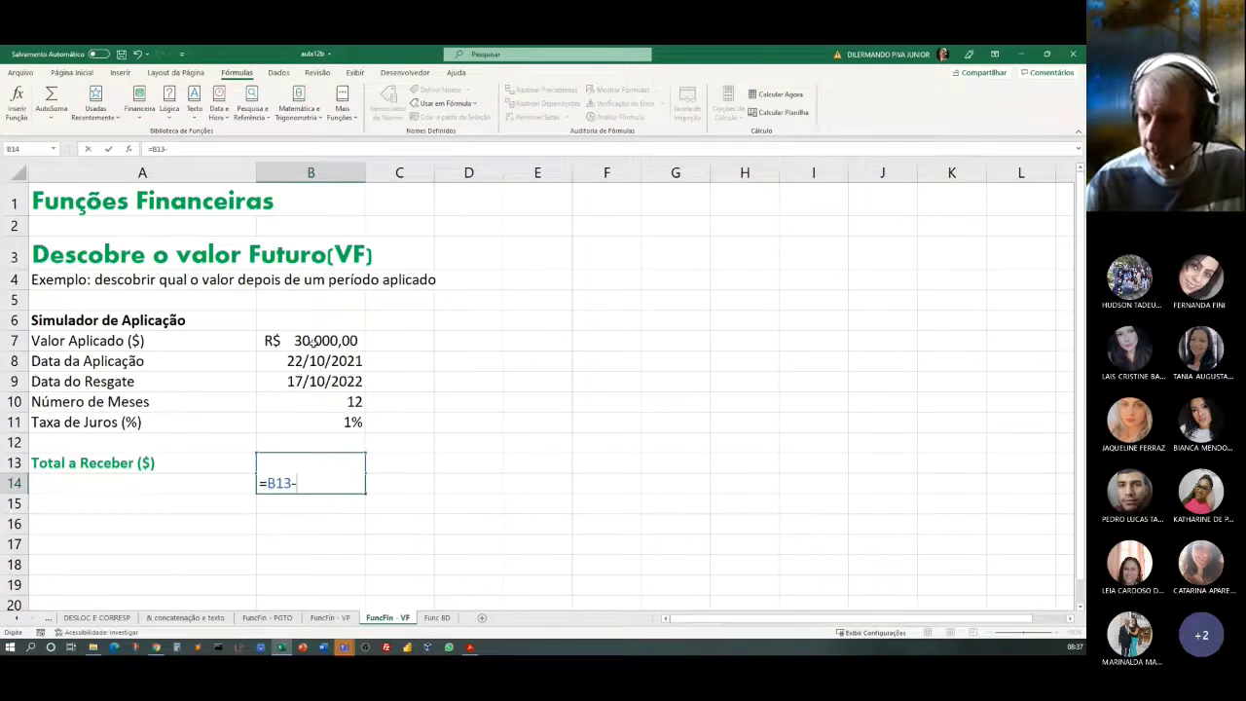
pyautogui.click(314, 342)
pyautogui.press('Return')
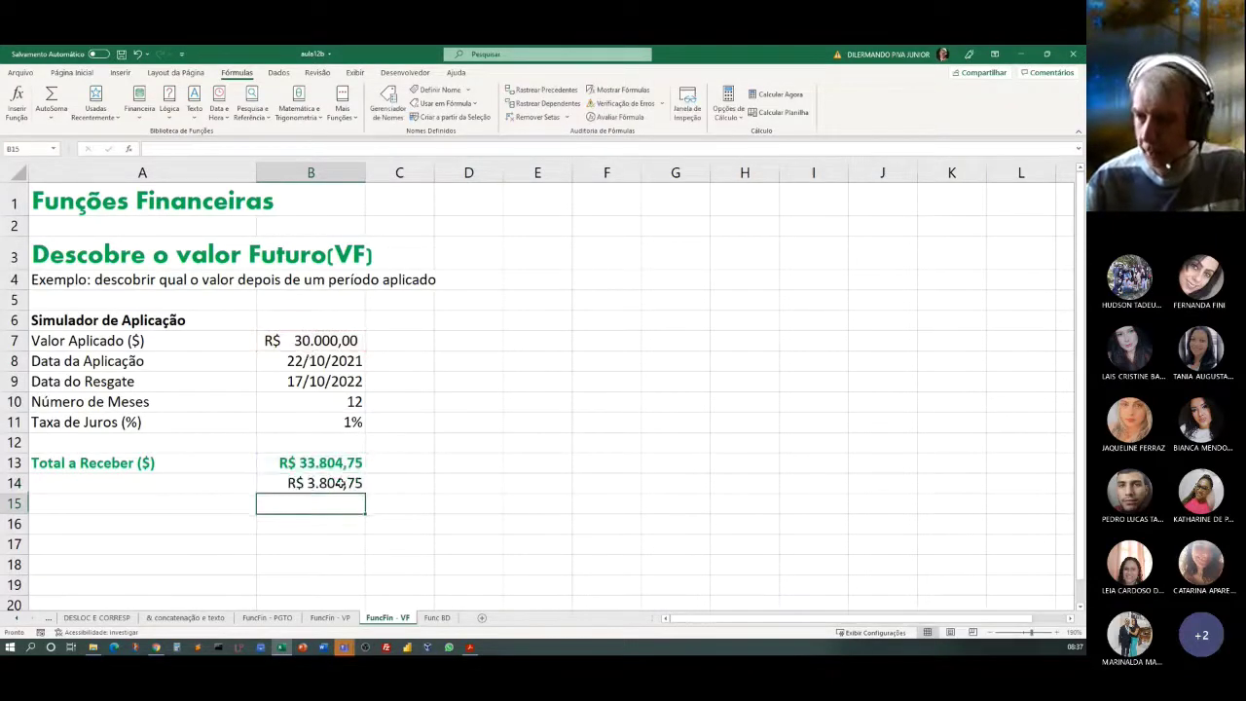
pyautogui.click(457, 507)
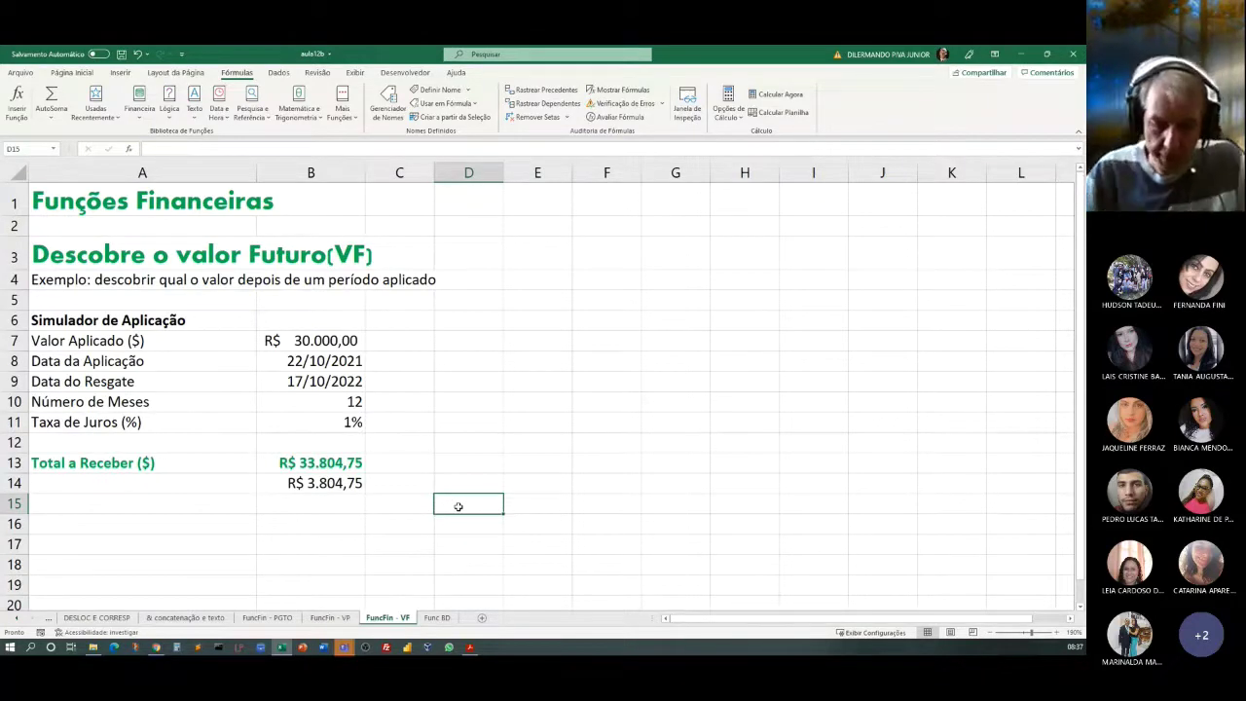
# Step: Calculate the return over the applied amount in C14 with the formula =B14/B7
pyautogui.click(396, 483)
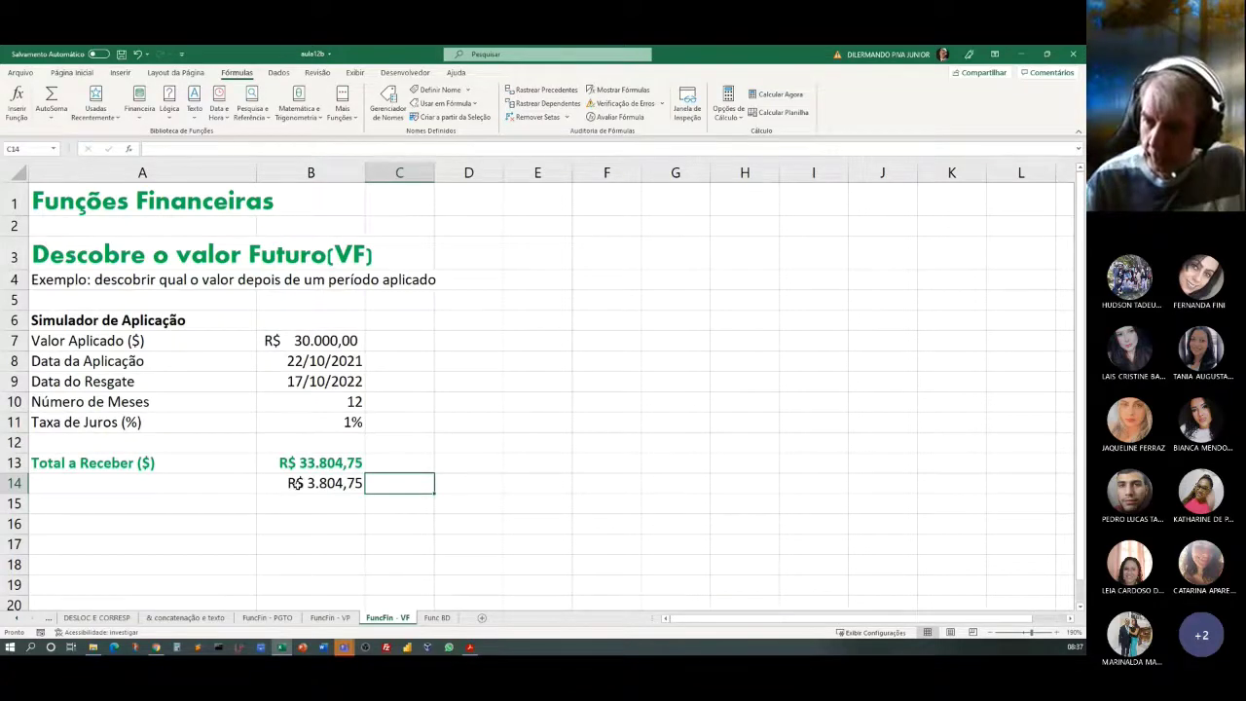
pyautogui.press('Left')
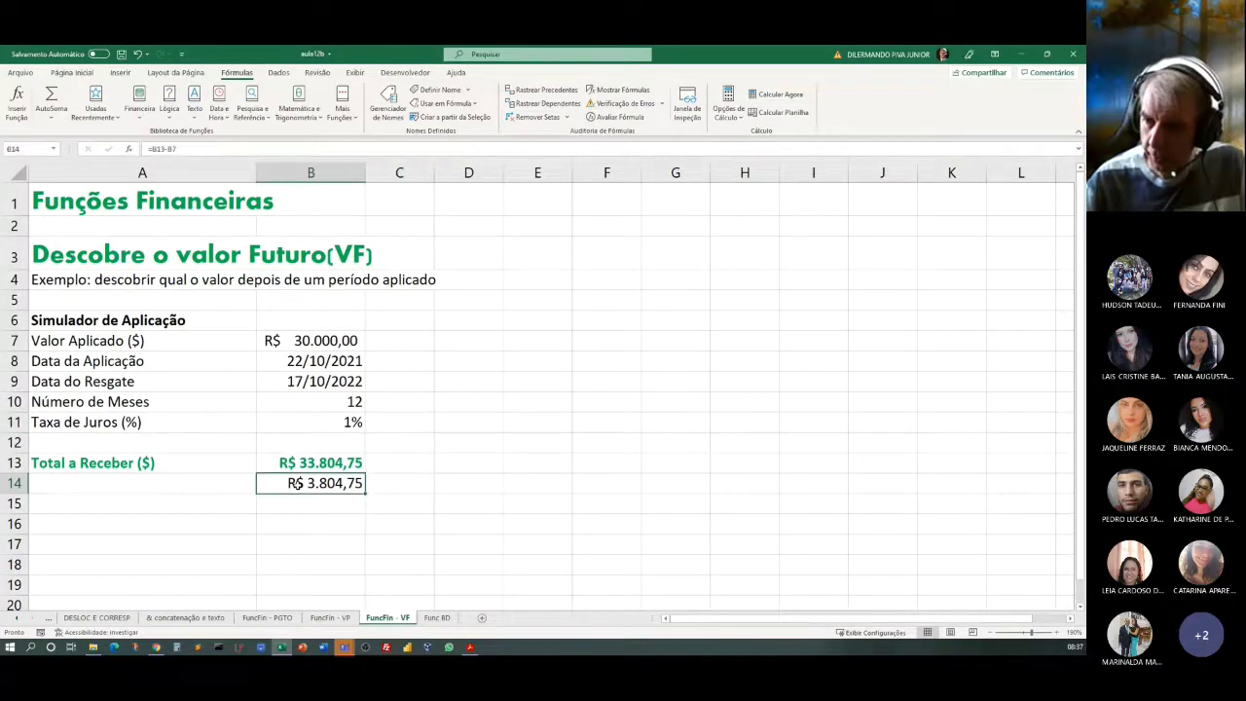
pyautogui.click(396, 482)
pyautogui.write('=')
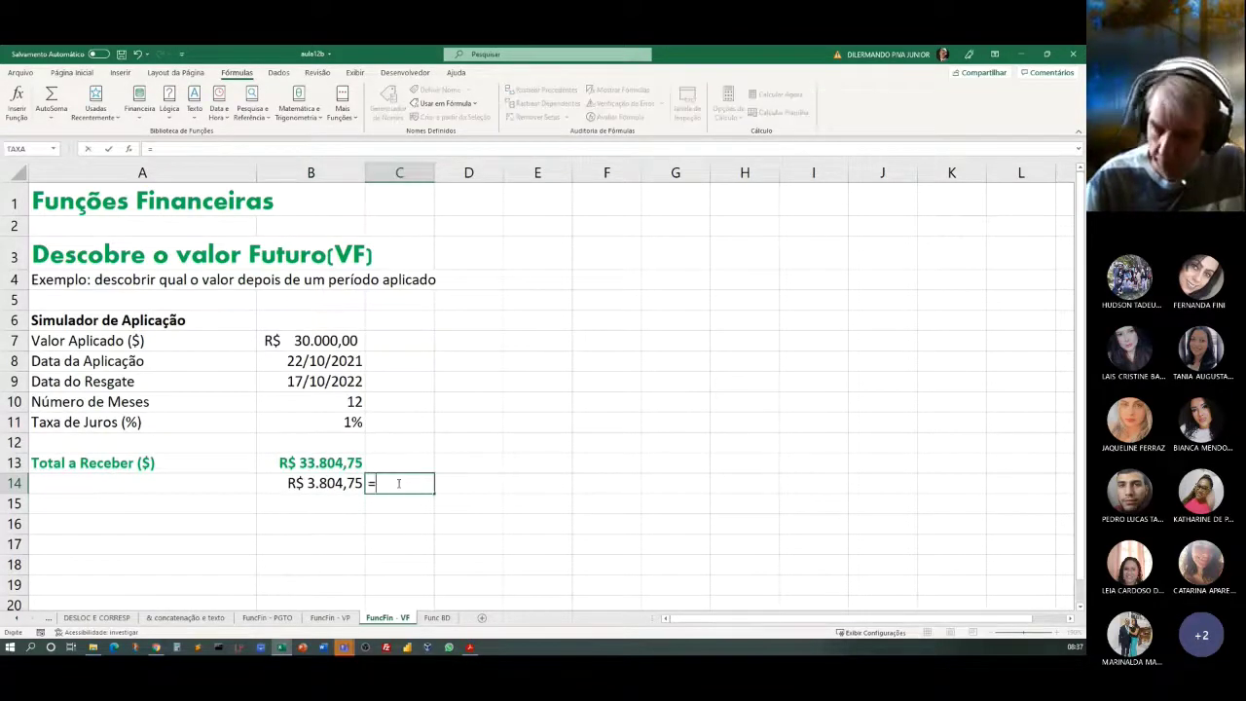
pyautogui.click(310, 483)
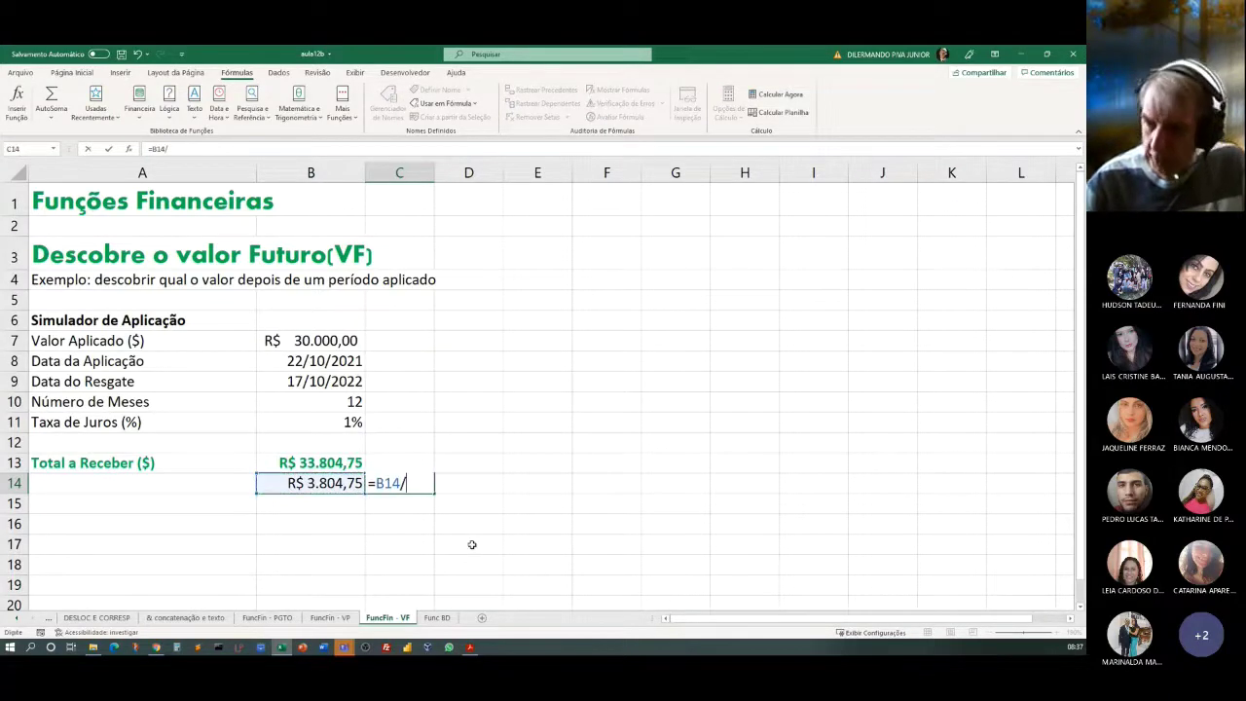
pyautogui.write('/')
pyautogui.click(294, 342)
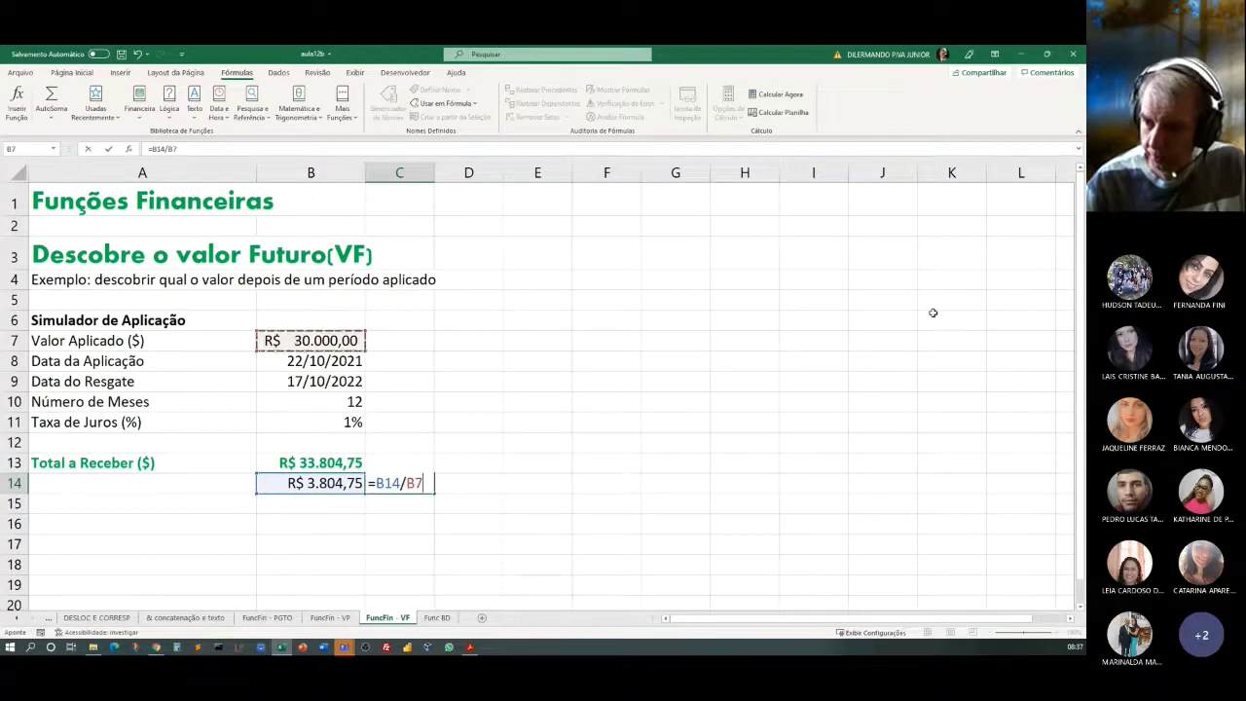
pyautogui.press('Return')
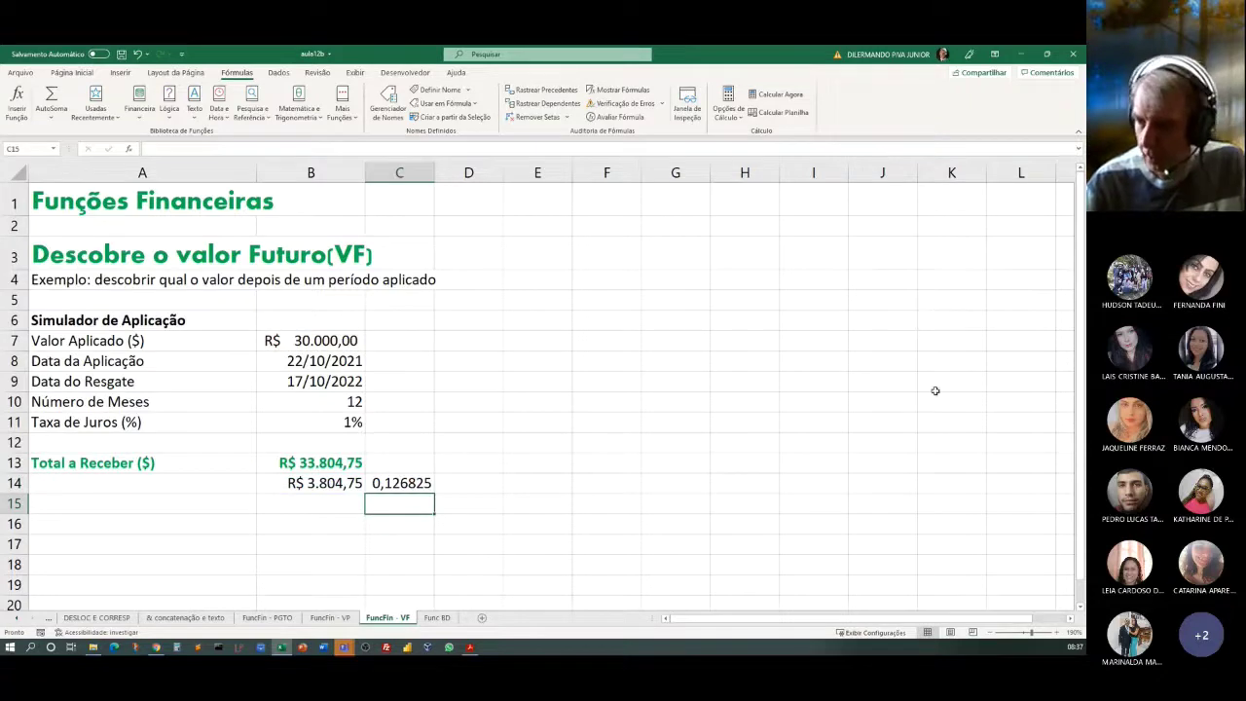
# Step: Format the return in C14 as a percentage with three decimal places
pyautogui.click(387, 480)
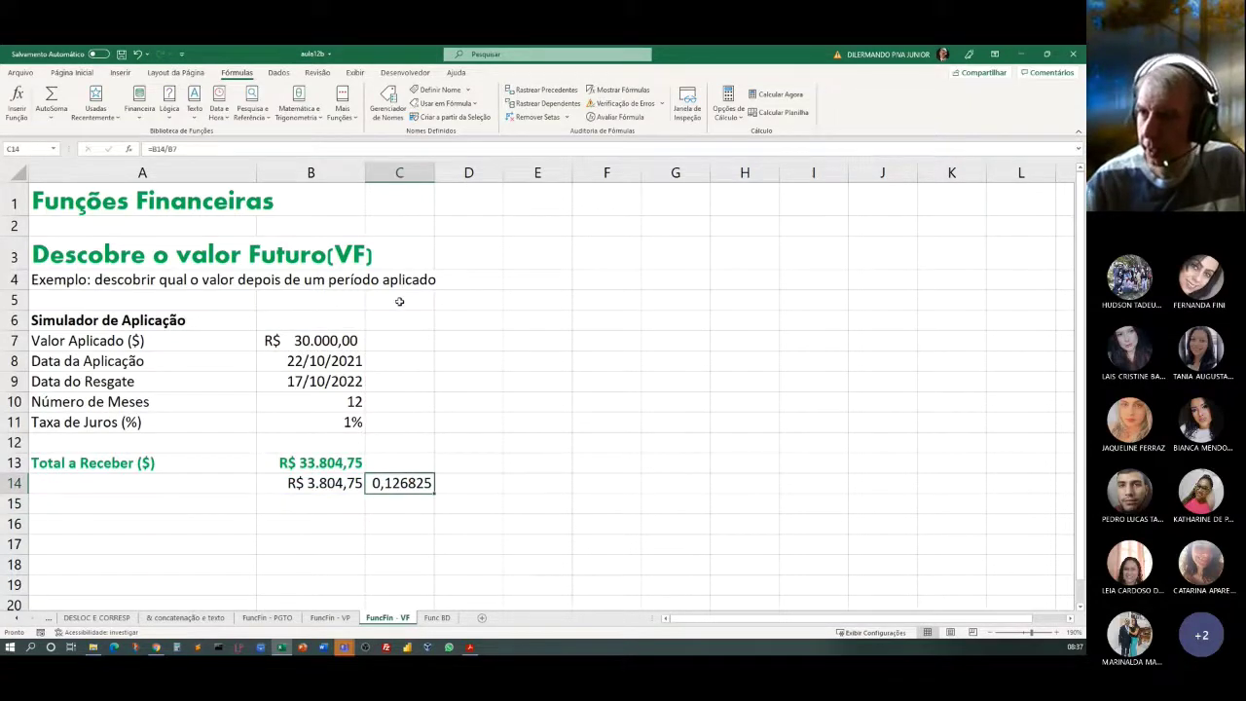
pyautogui.click(70, 73)
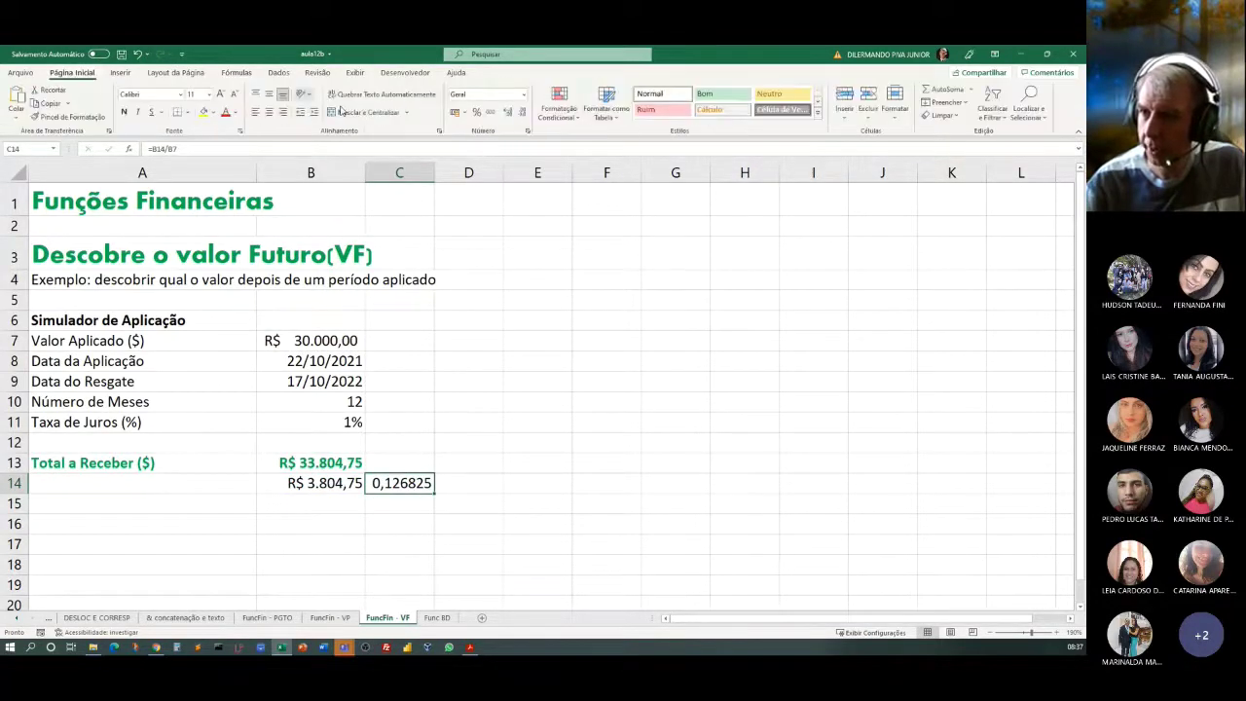
pyautogui.click(476, 112)
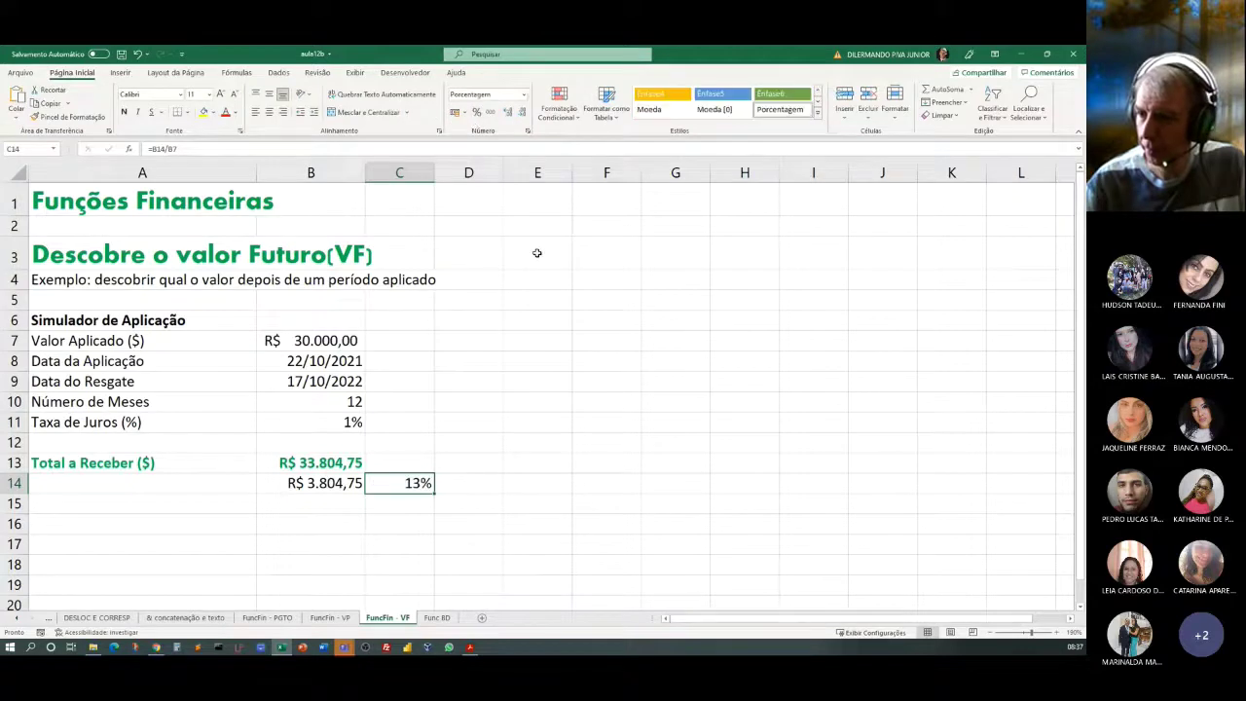
pyautogui.click(507, 112)
pyautogui.click(507, 112)
pyautogui.click(507, 112)
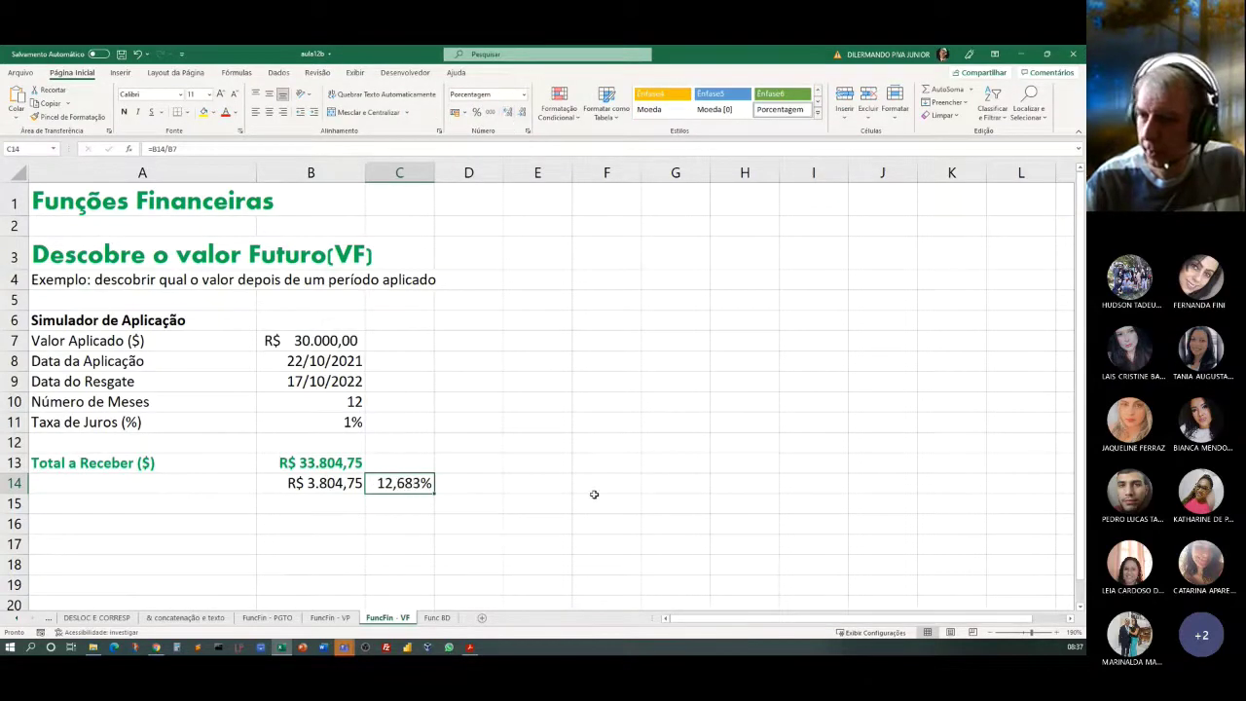
pyautogui.click(562, 565)
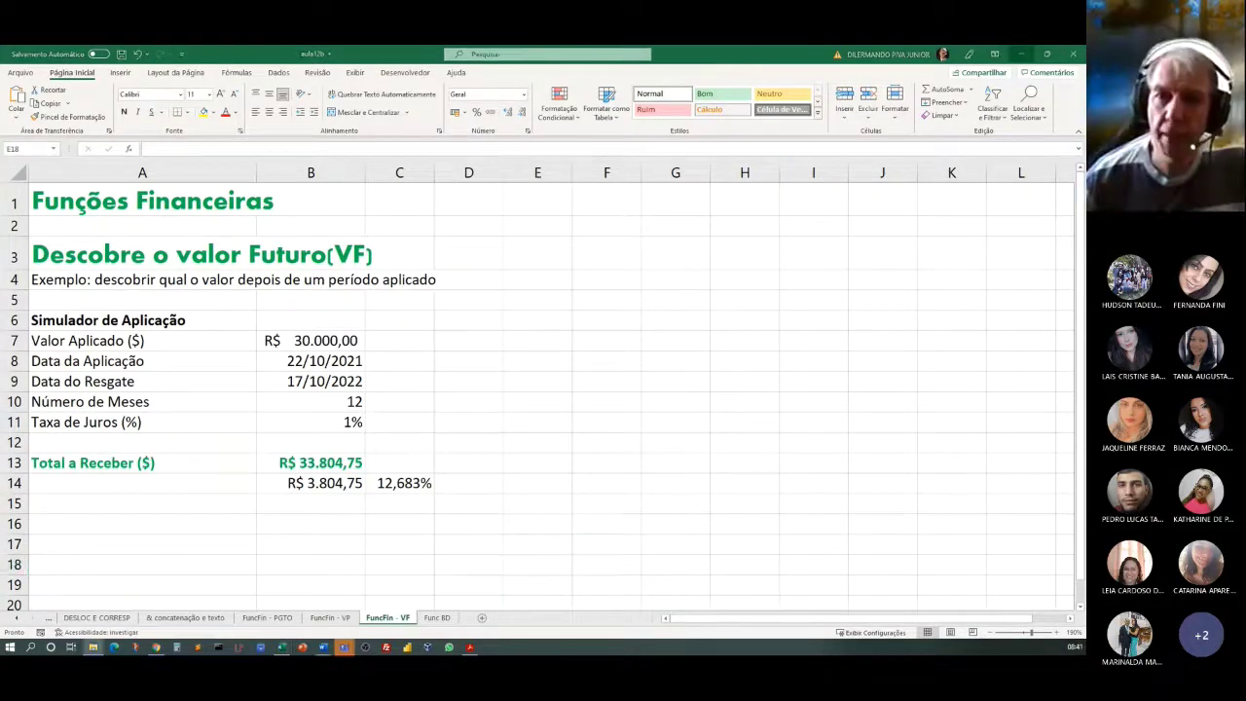
pyautogui.click(201, 482)
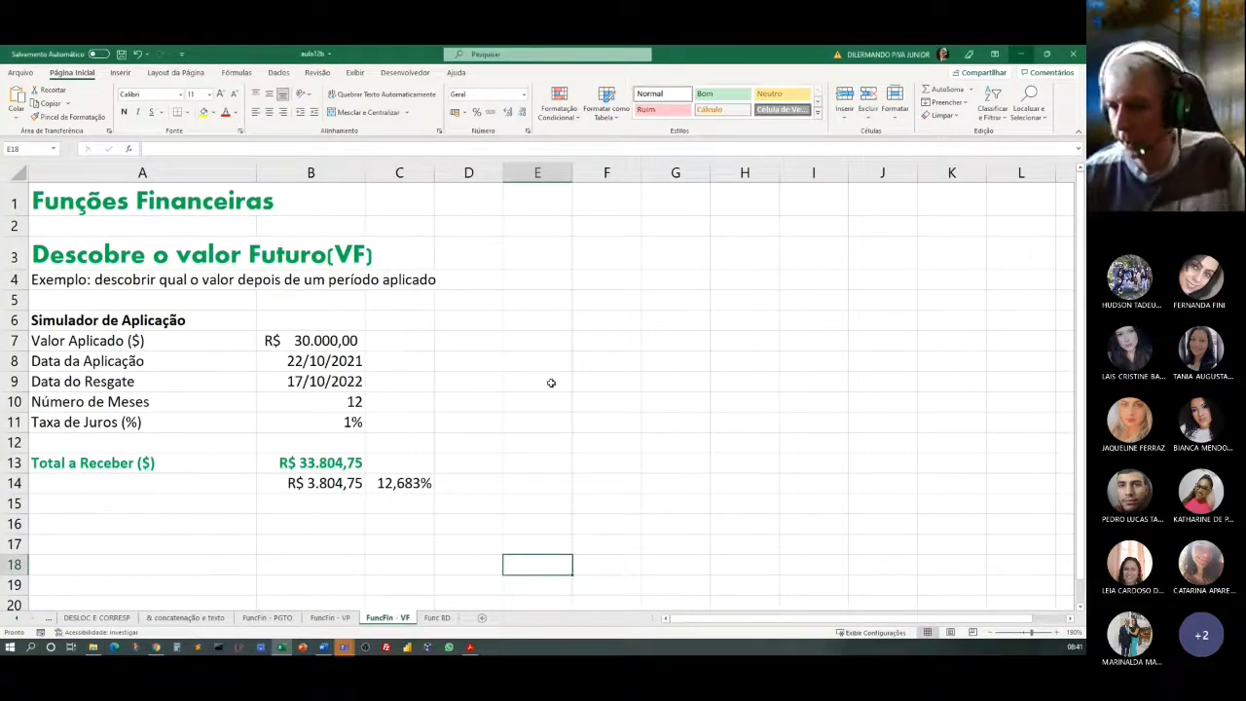
pyautogui.scroll(-2, 551, 382)
pyautogui.scroll(2, 551, 383)
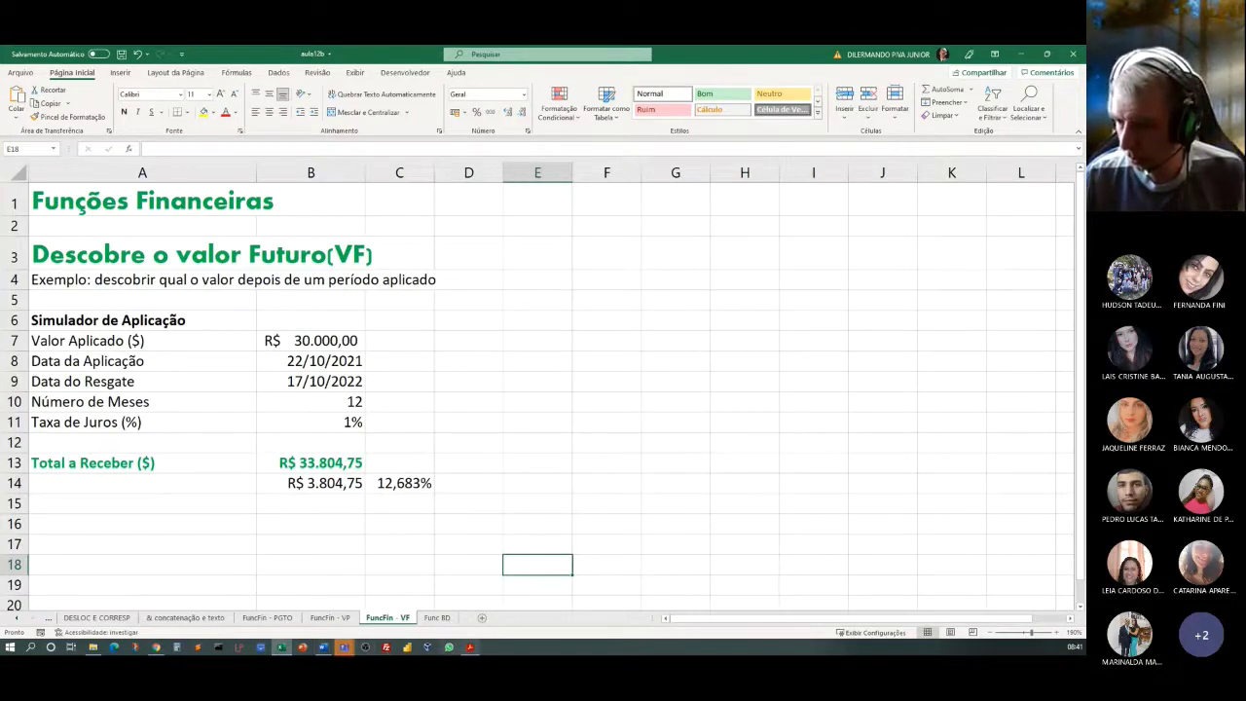
# Step: Switch to the PDF handout in Acrobat Reader and skim the financial function exercises up to section 1.8 on database functions
pyautogui.click(469, 648)
pyautogui.scroll(-15, 672, 468)
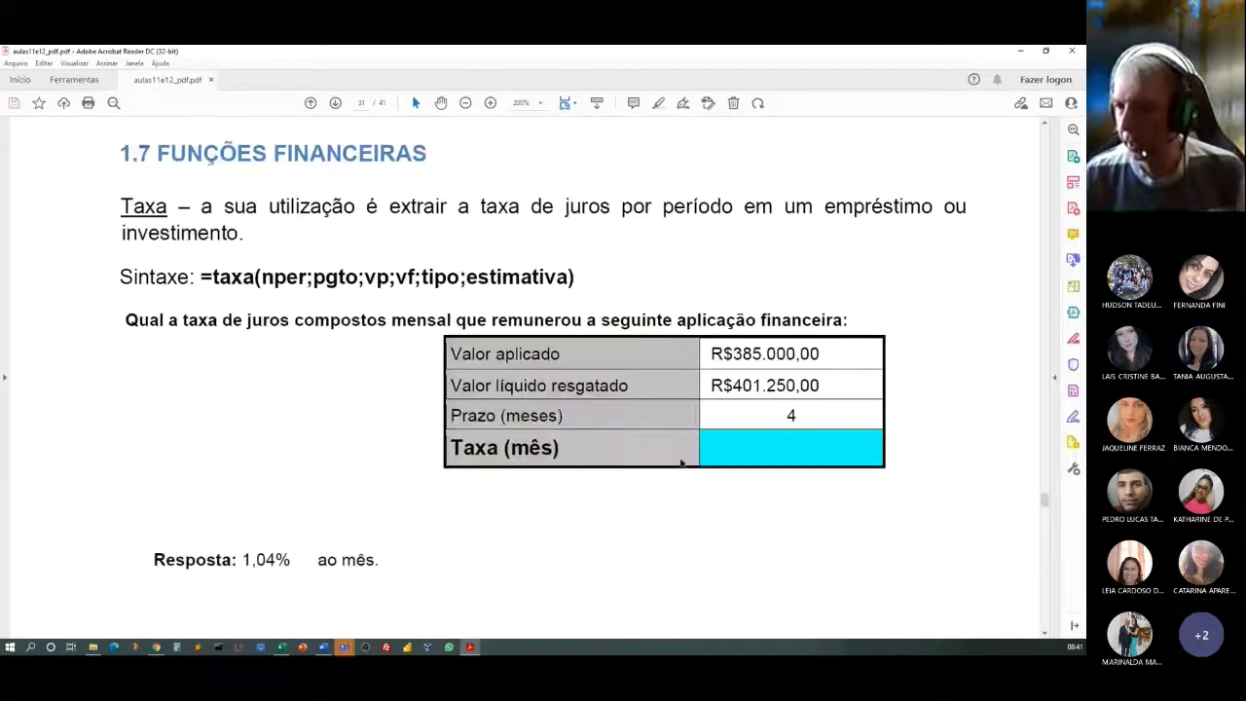
pyautogui.scroll(-13, 668, 503)
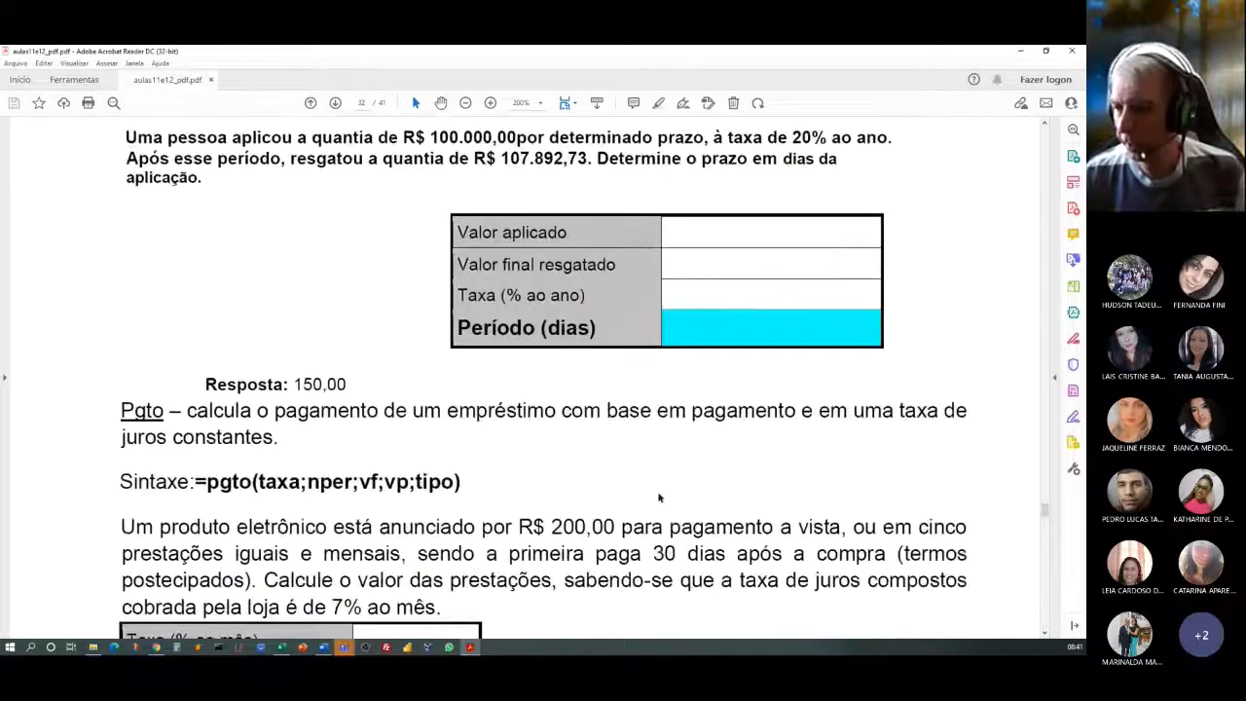
pyautogui.scroll(-15, 653, 502)
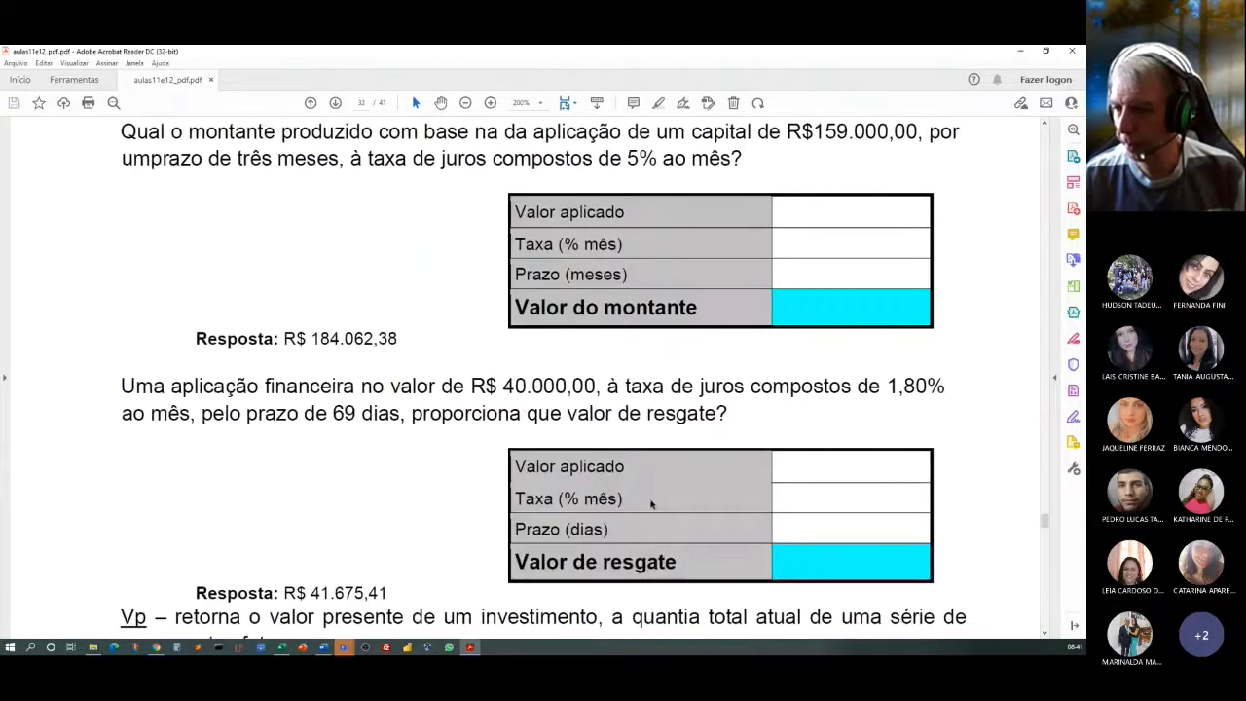
pyautogui.scroll(-10, 615, 515)
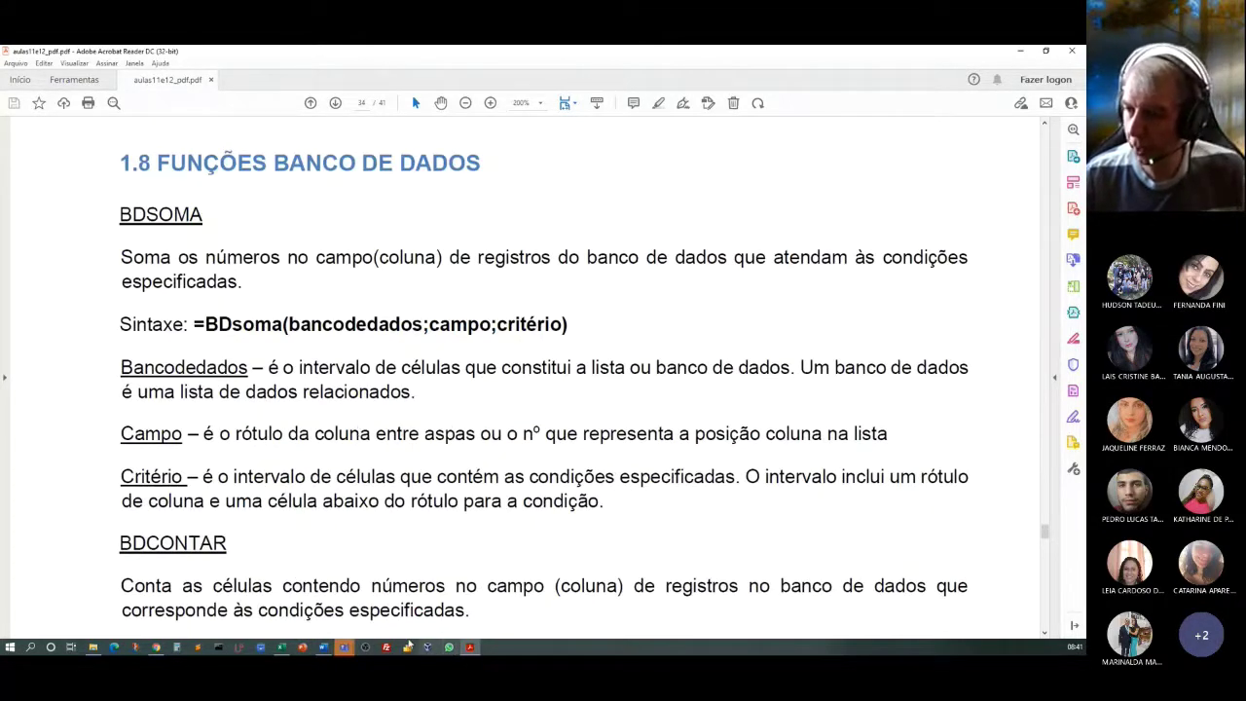
# Step: Return to the Excel workbook, open the Func BD sheet and highlight the sales table A1:F8
pyautogui.moveTo(345, 650)
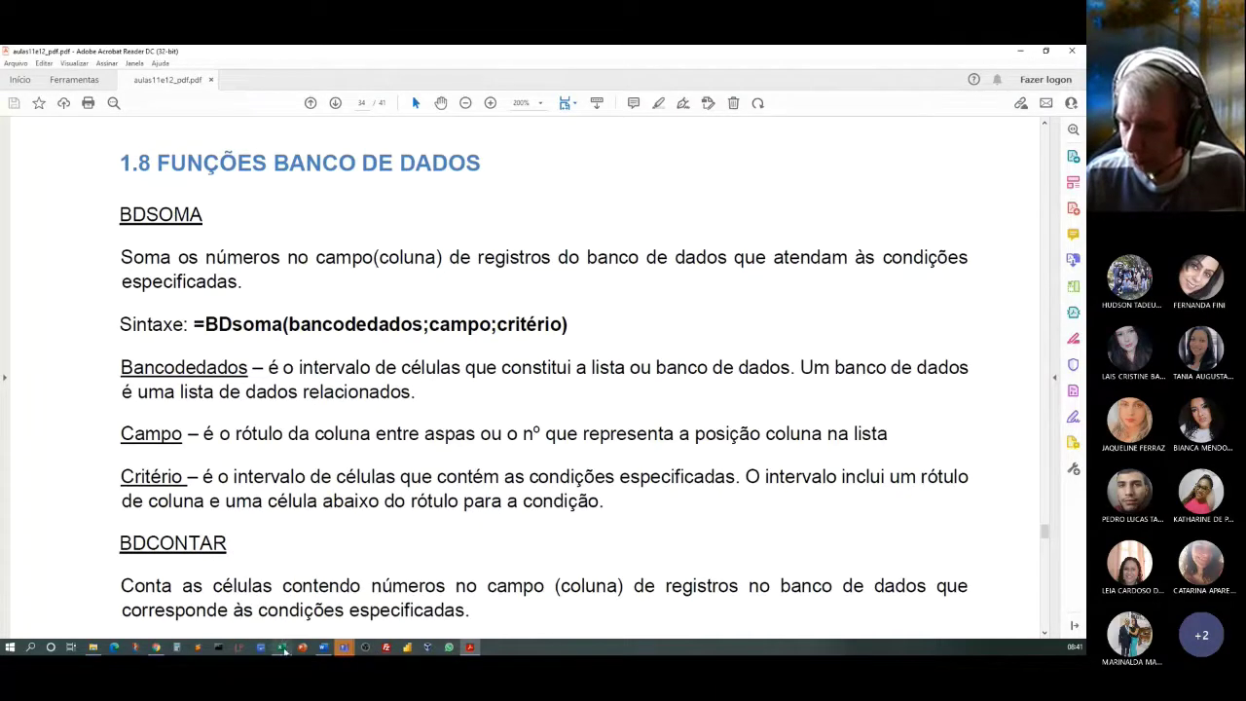
pyautogui.click(281, 646)
pyautogui.click(438, 618)
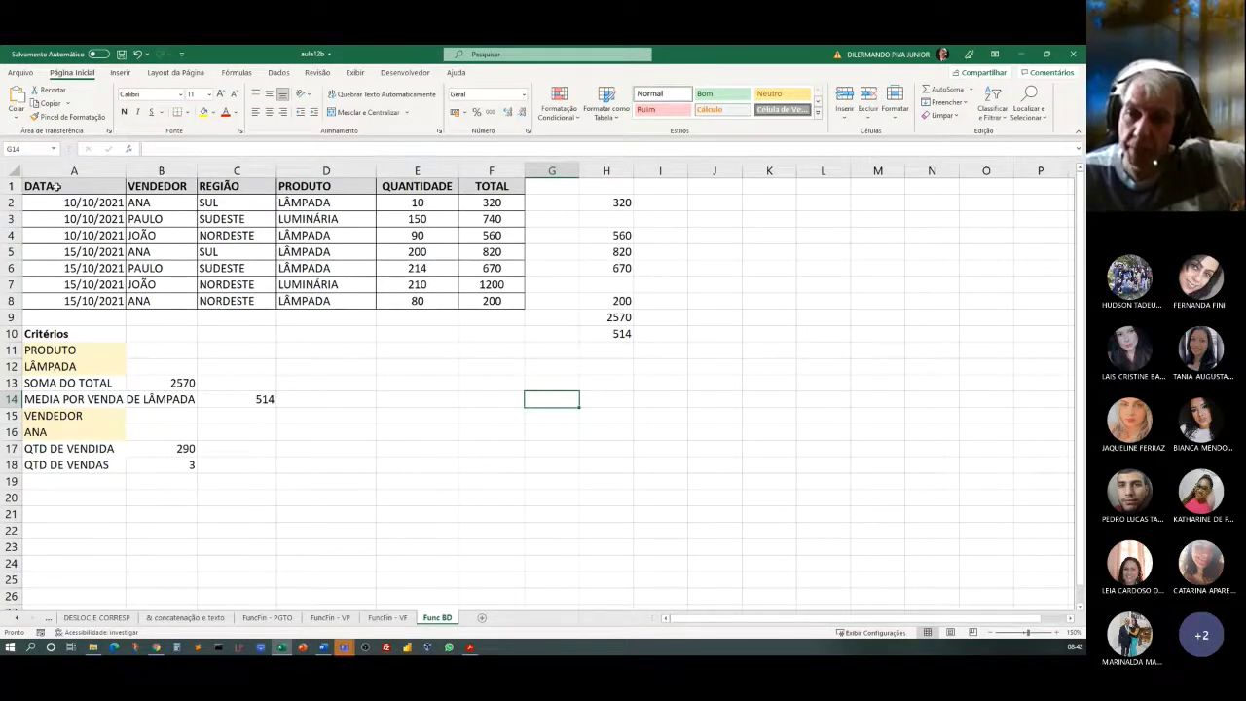
pyautogui.moveTo(60, 188); pyautogui.dragTo(480, 302)
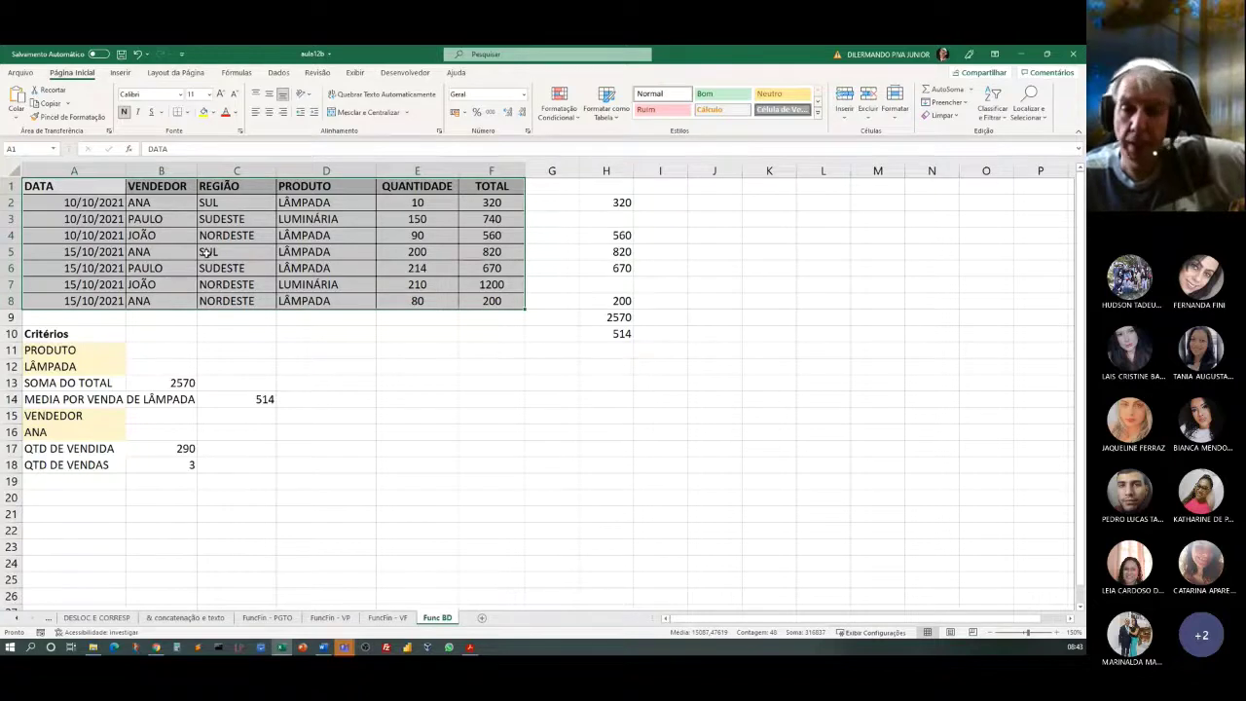
pyautogui.click(405, 473)
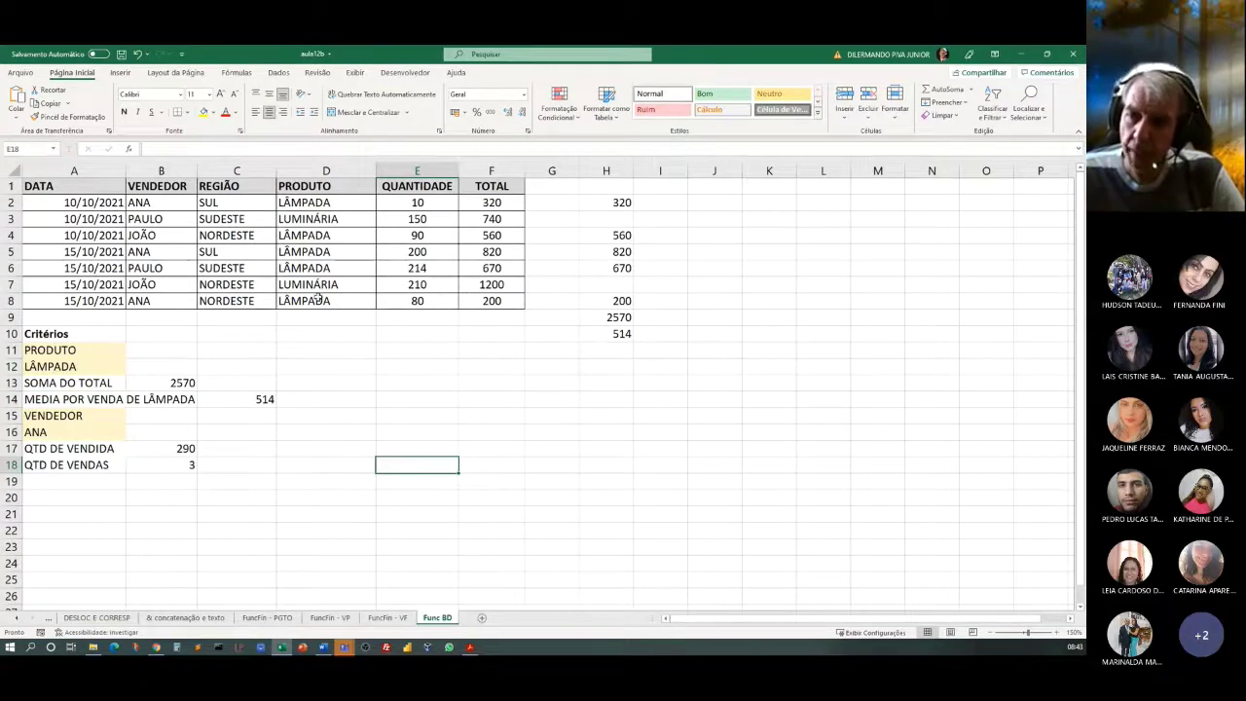
# Step: Clear all the arguments of the BDSOMA formula in B13, leaving the function's parentheses empty
pyautogui.doubleClick(172, 382)
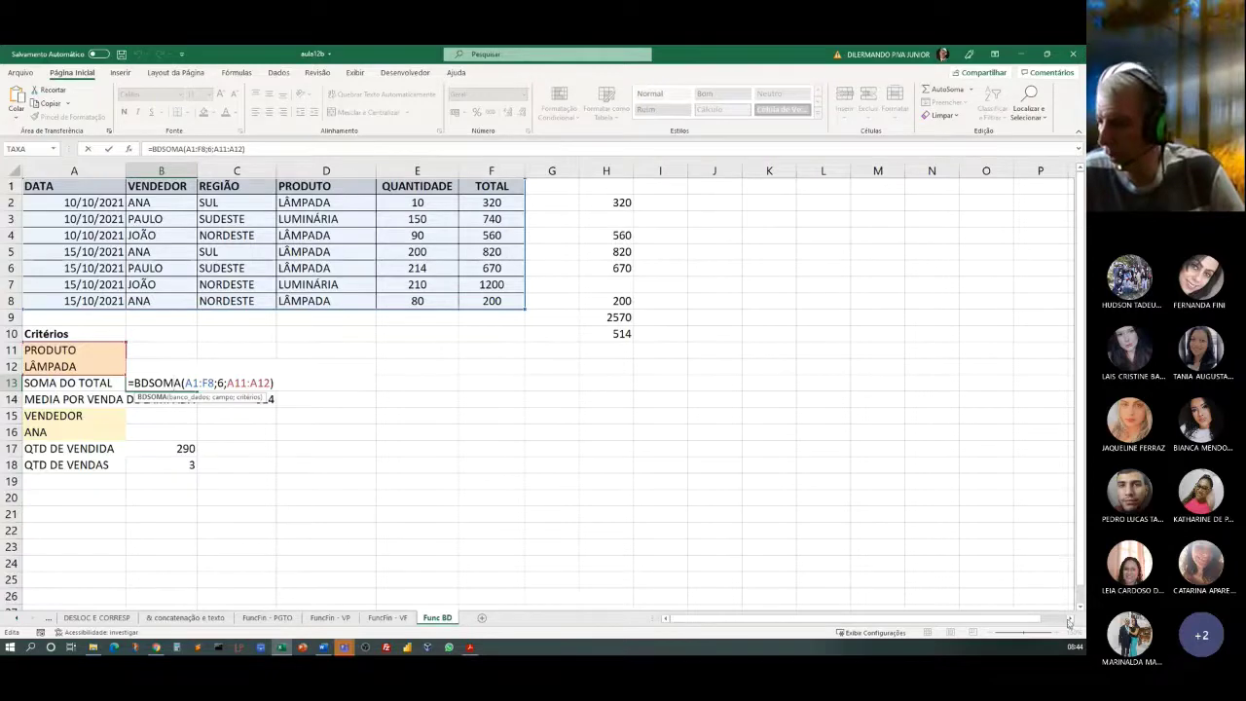
pyautogui.hotkey('ctrl', 'Return')
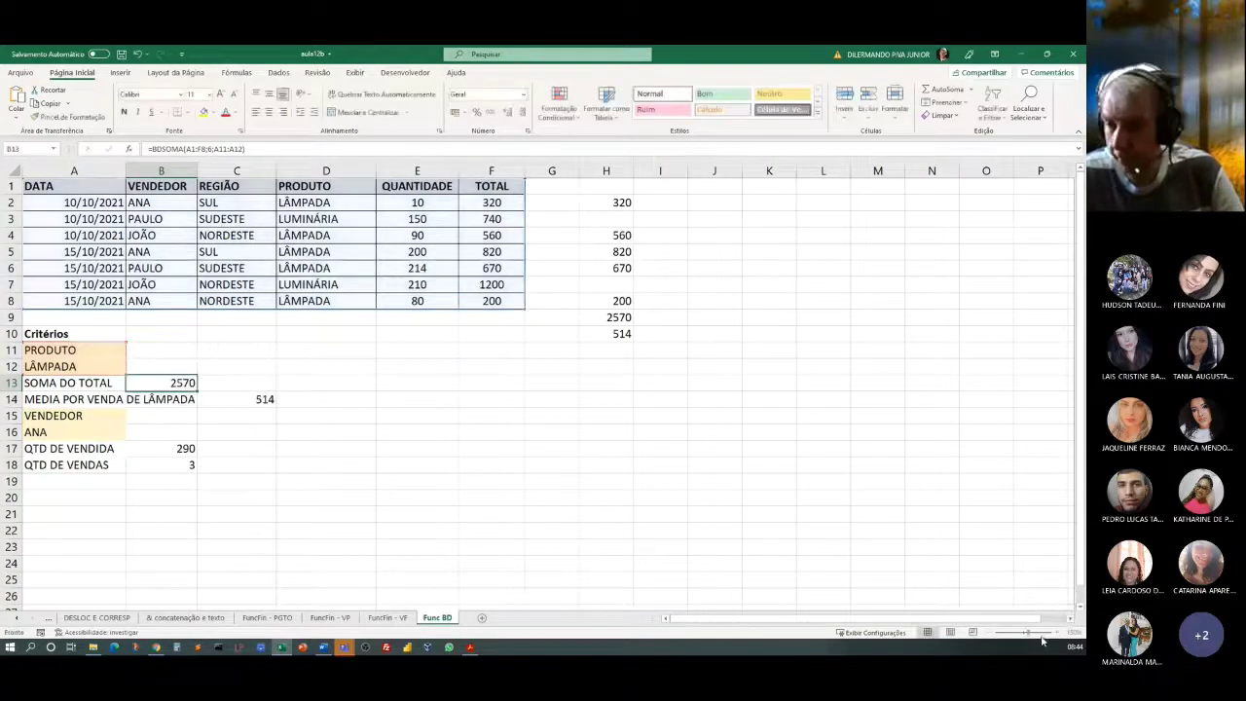
pyautogui.click(1058, 633)
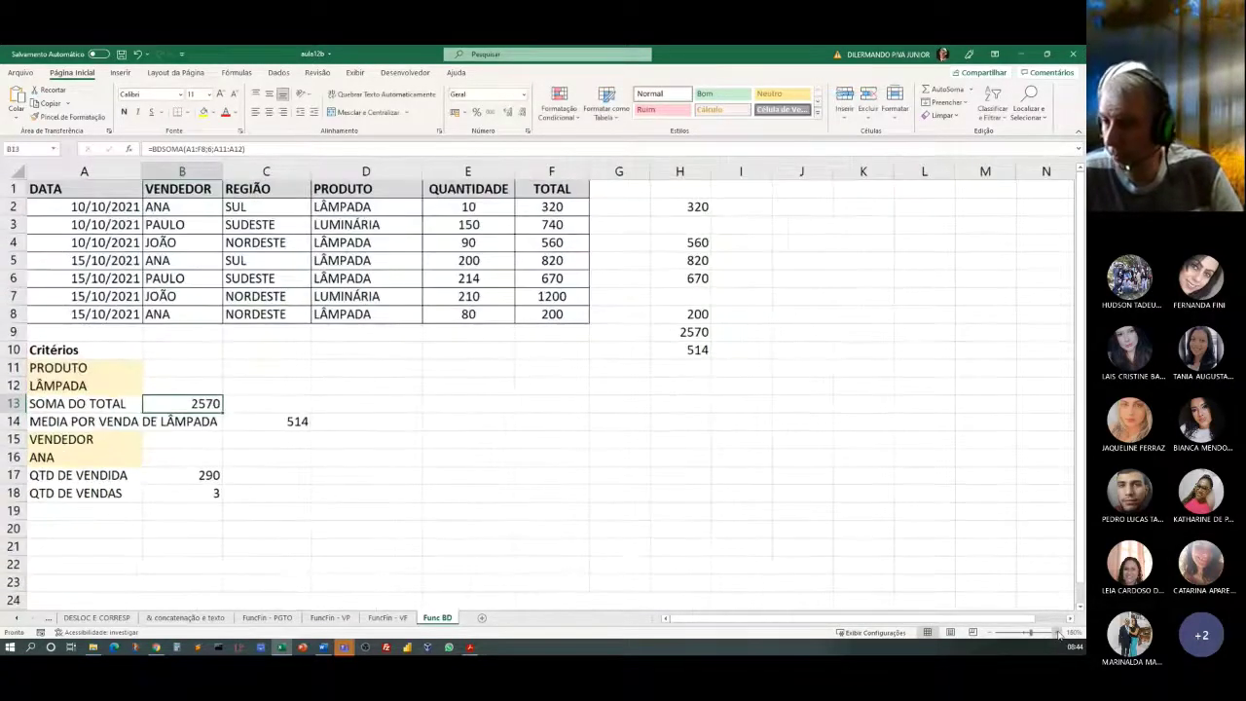
pyautogui.click(1059, 633)
pyautogui.click(1059, 633)
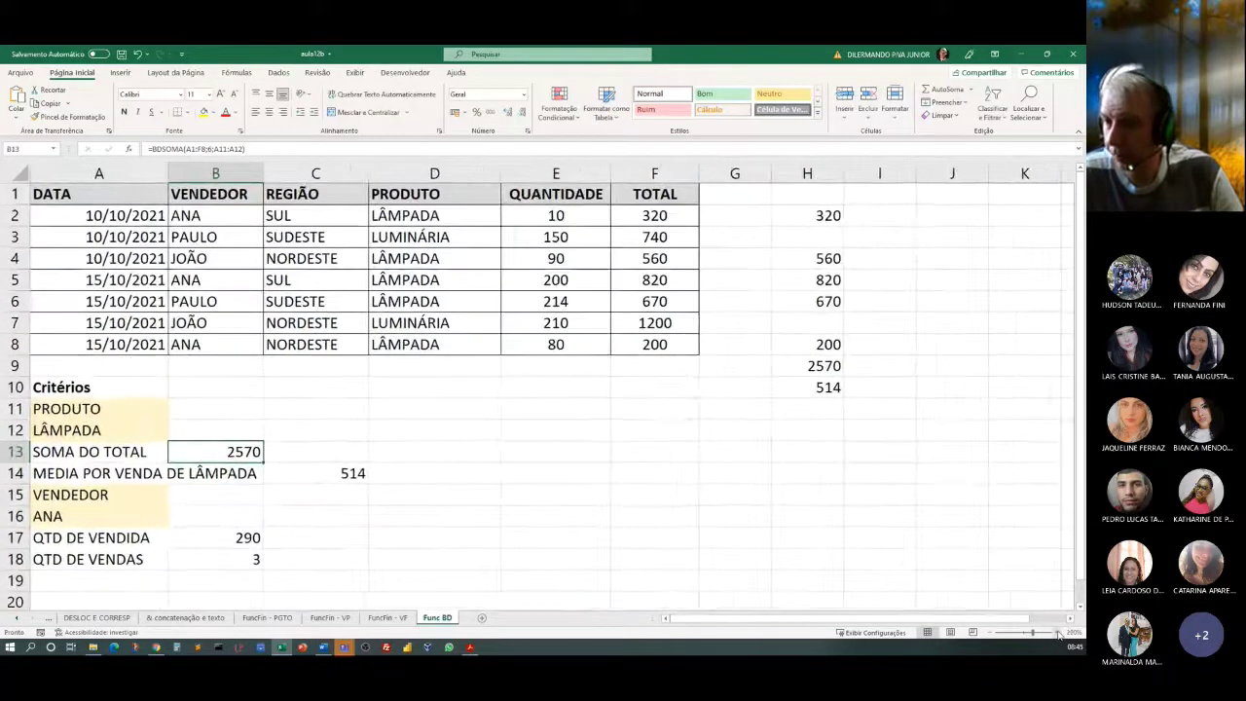
pyautogui.click(1059, 633)
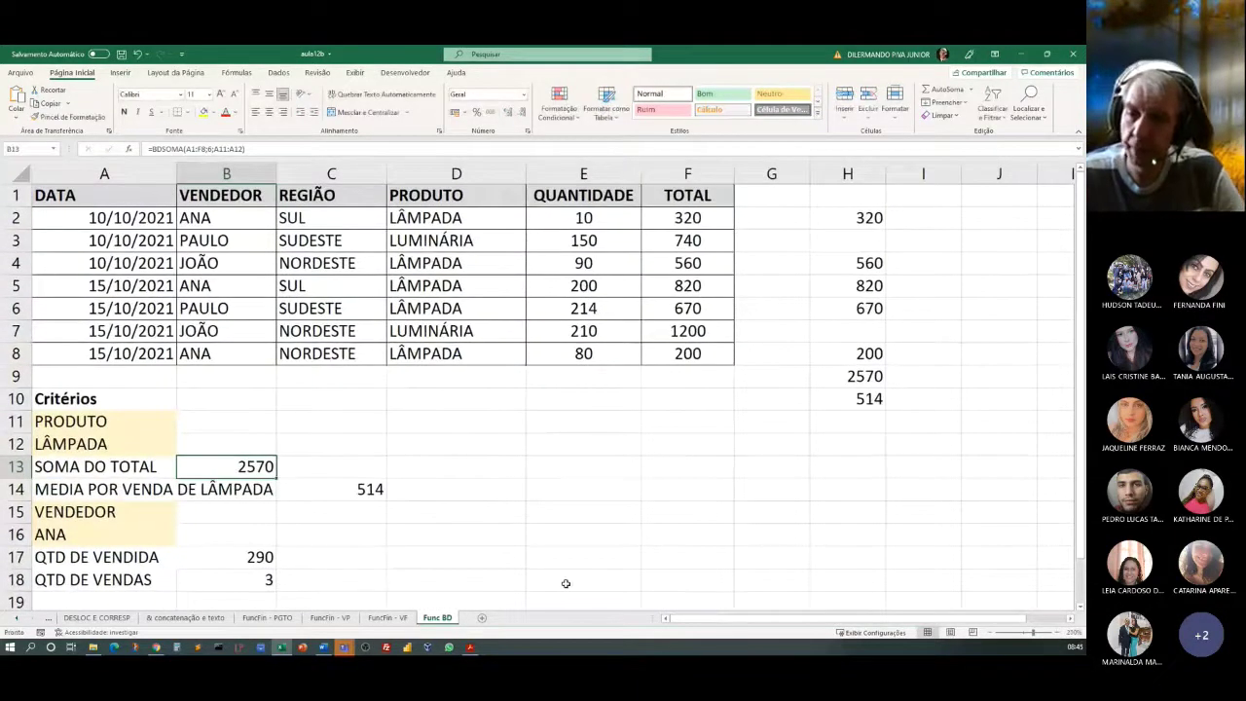
pyautogui.doubleClick(211, 471)
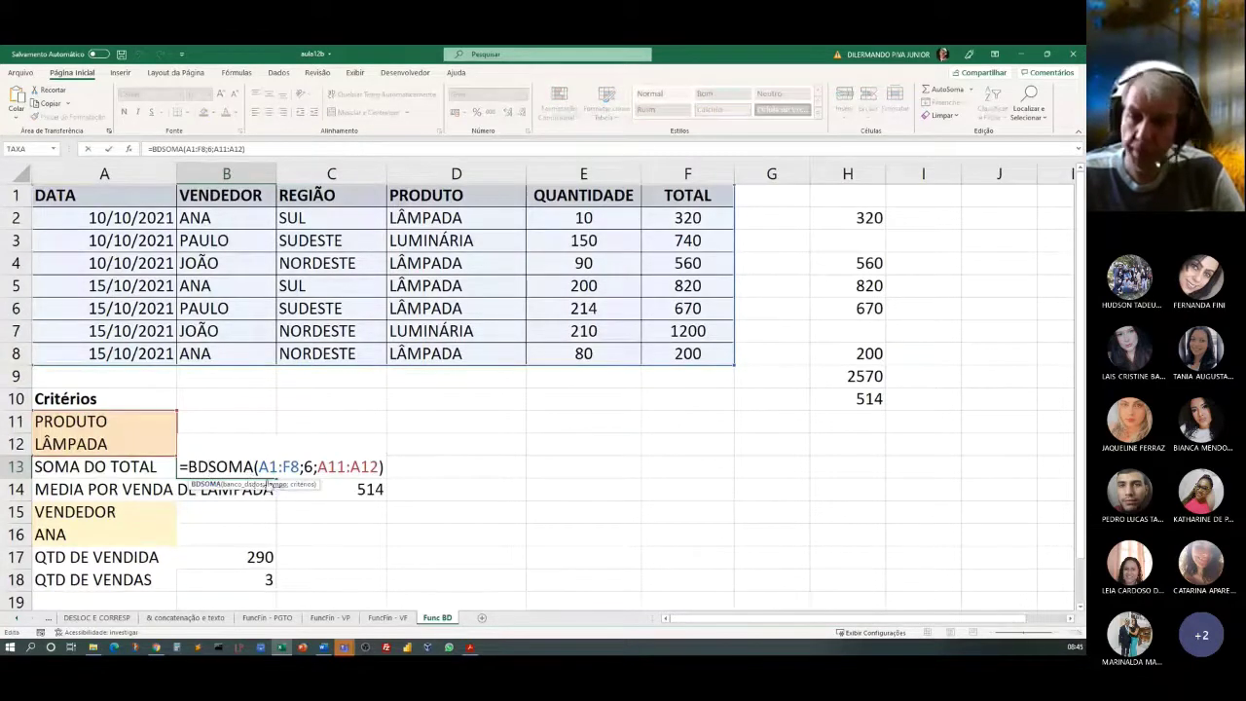
pyautogui.moveTo(258, 467); pyautogui.dragTo(380, 468)
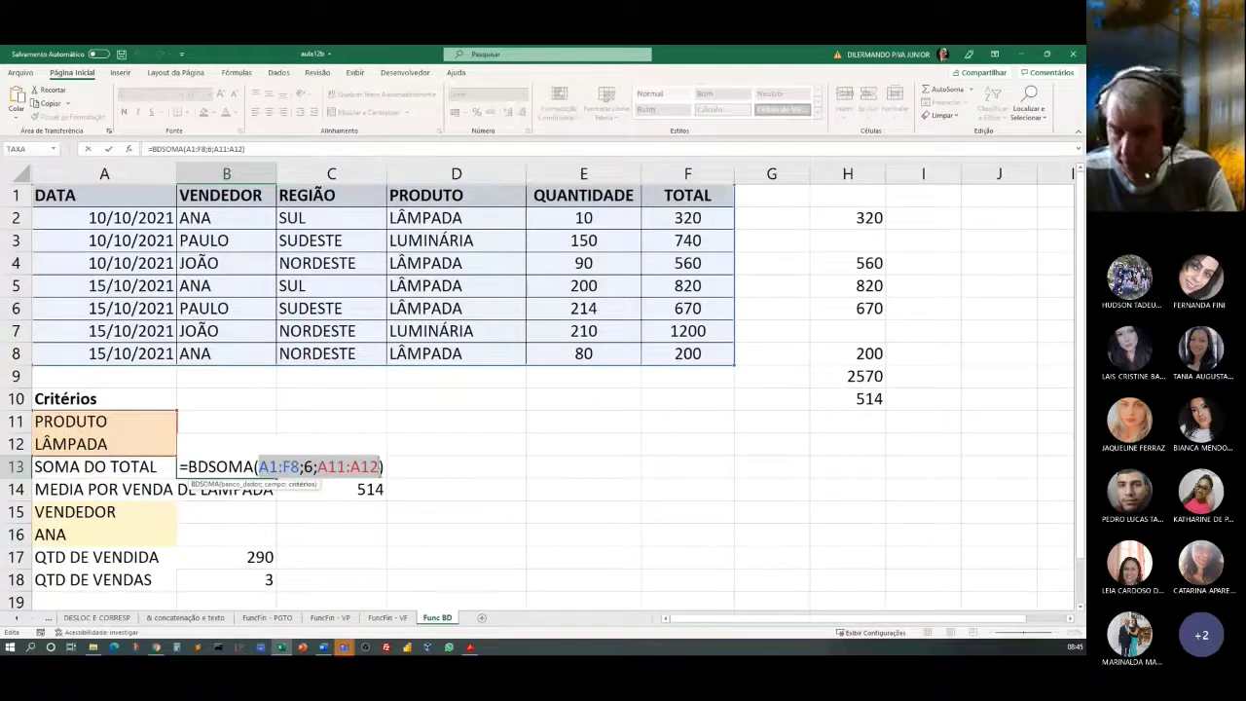
pyautogui.press('Delete')
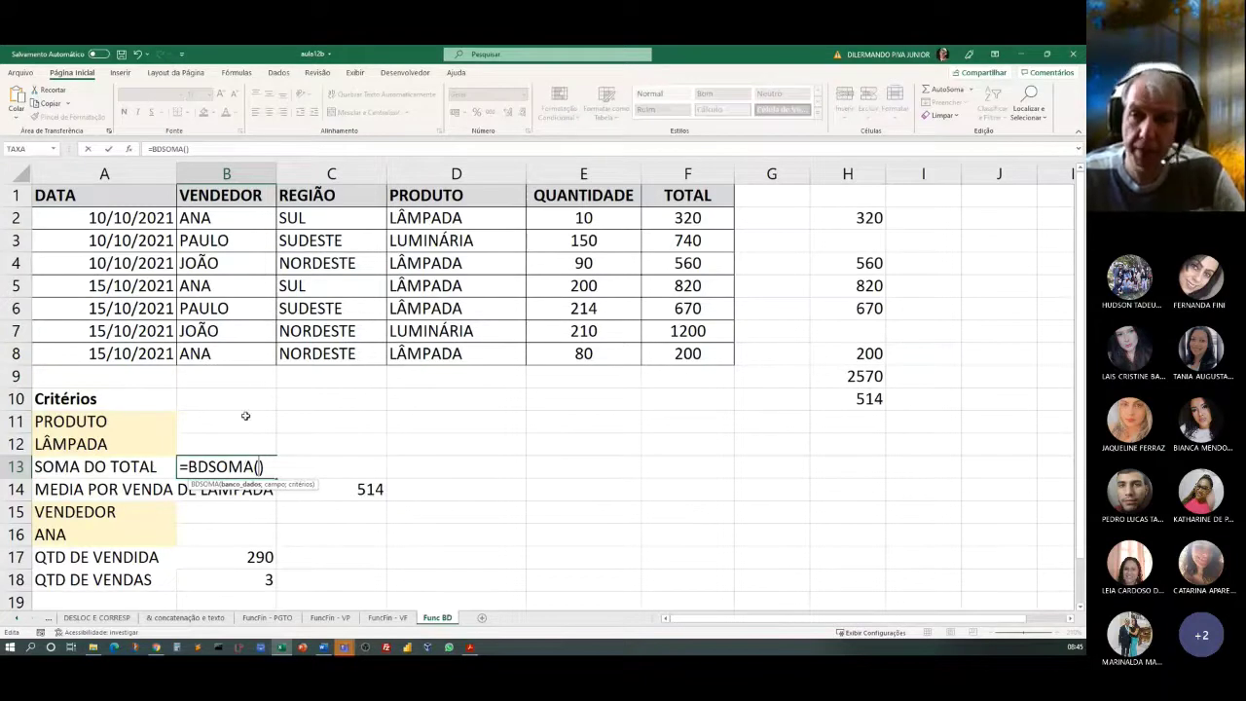
# Step: Rebuild the BDSOMA formula in B13 with database A1:F8, field 6 and criteria A11:A12
pyautogui.moveTo(63, 198); pyautogui.dragTo(670, 354)
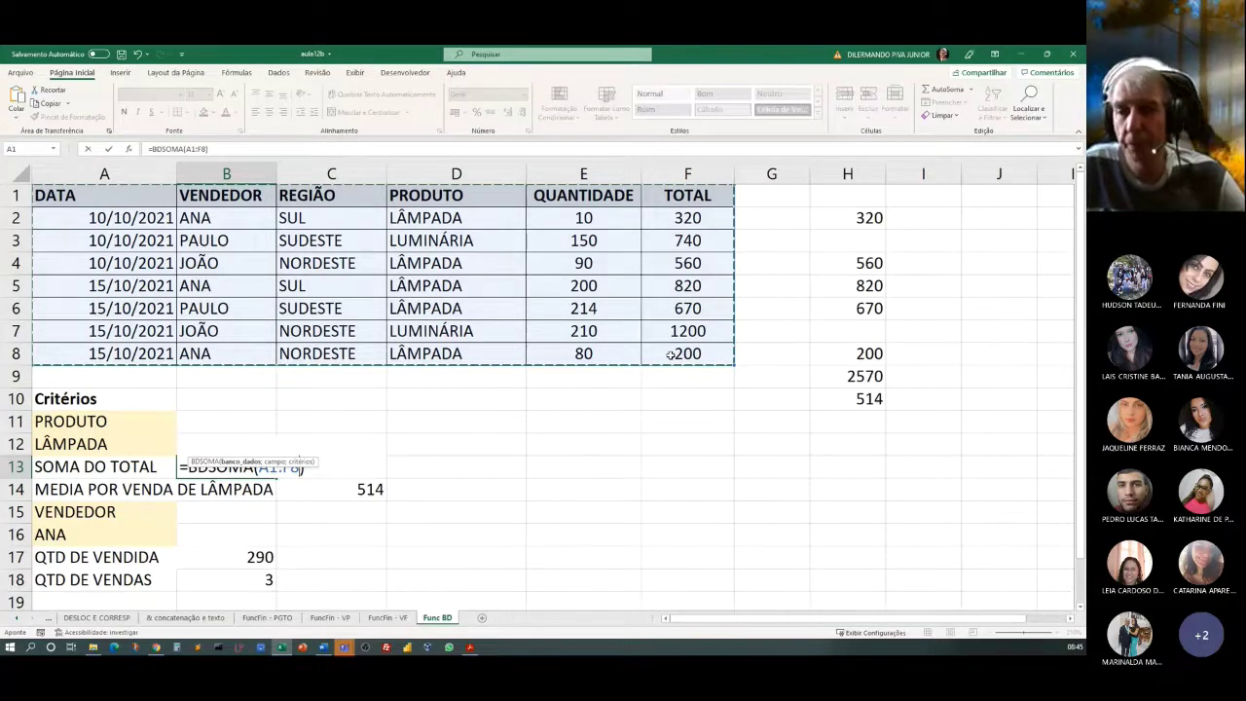
pyautogui.write(';')
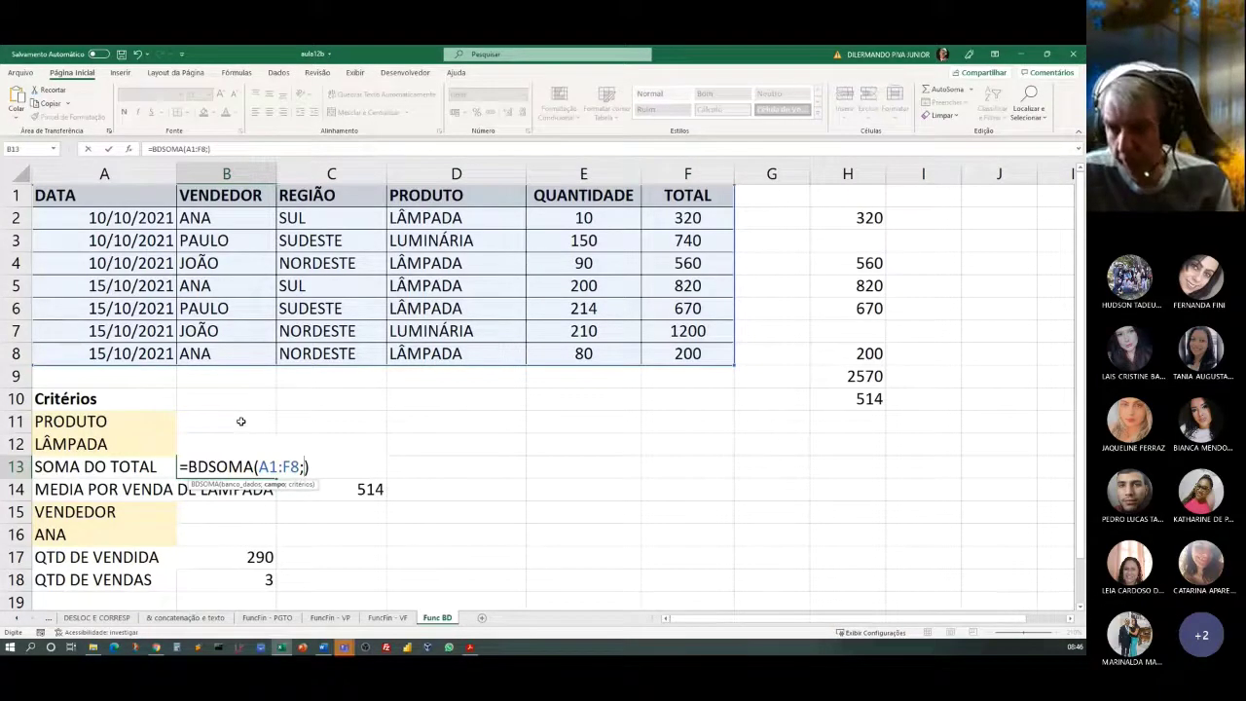
pyautogui.write('6')
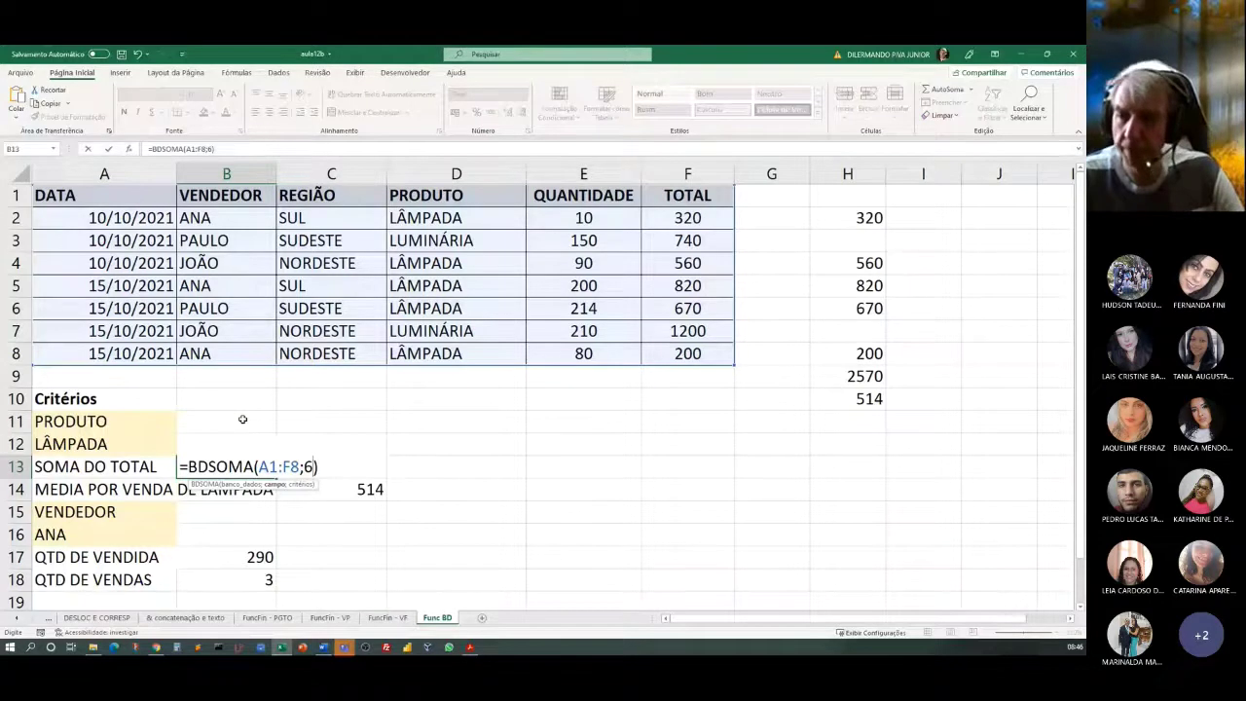
pyautogui.write(';')
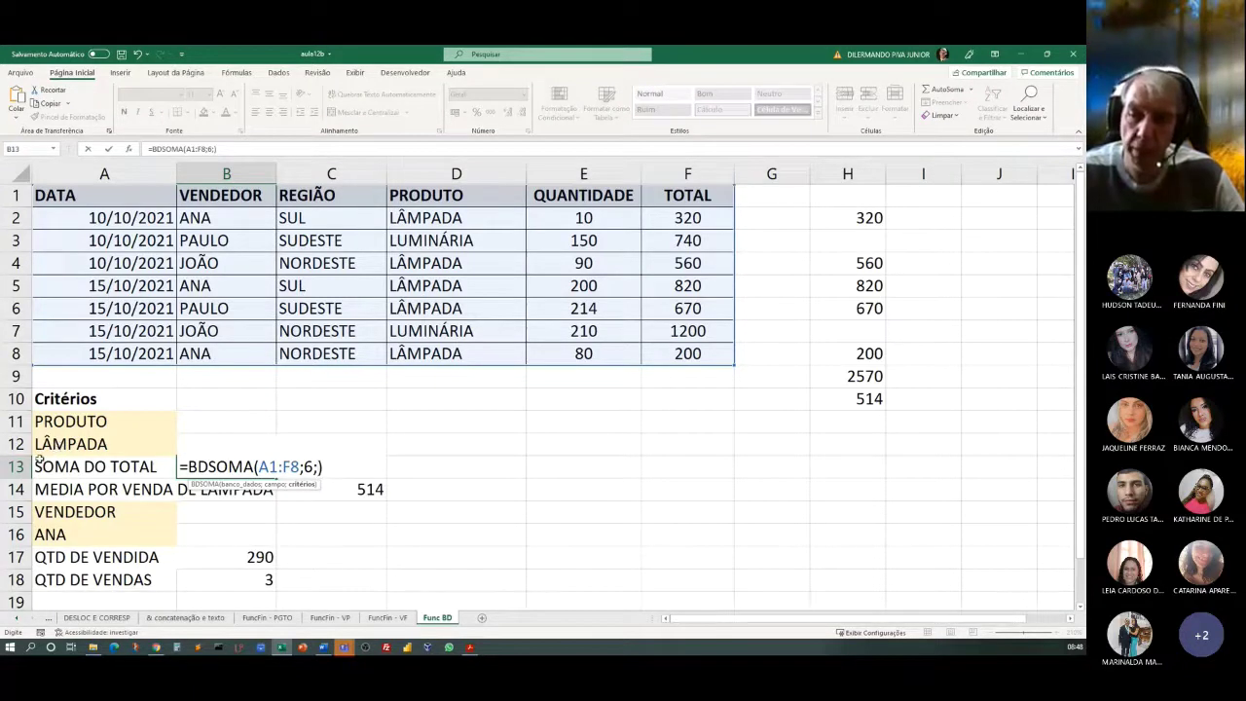
pyautogui.moveTo(82, 418); pyautogui.dragTo(84, 443)
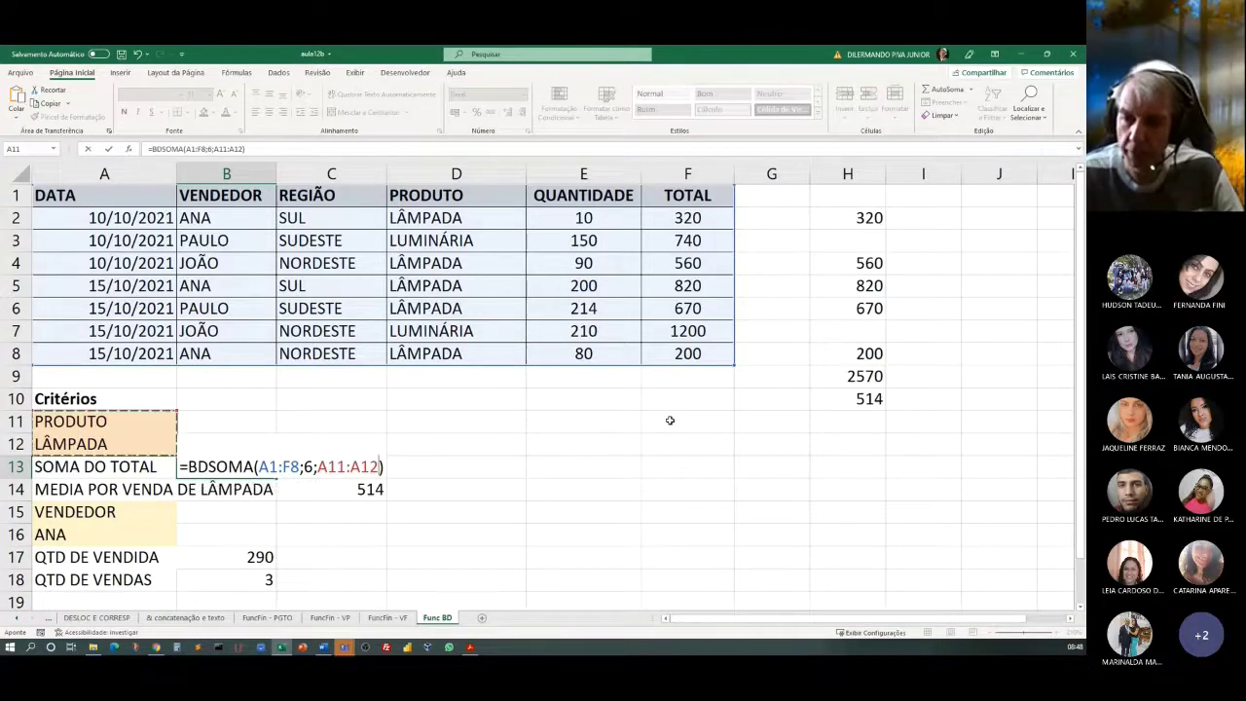
pyautogui.press('Return')
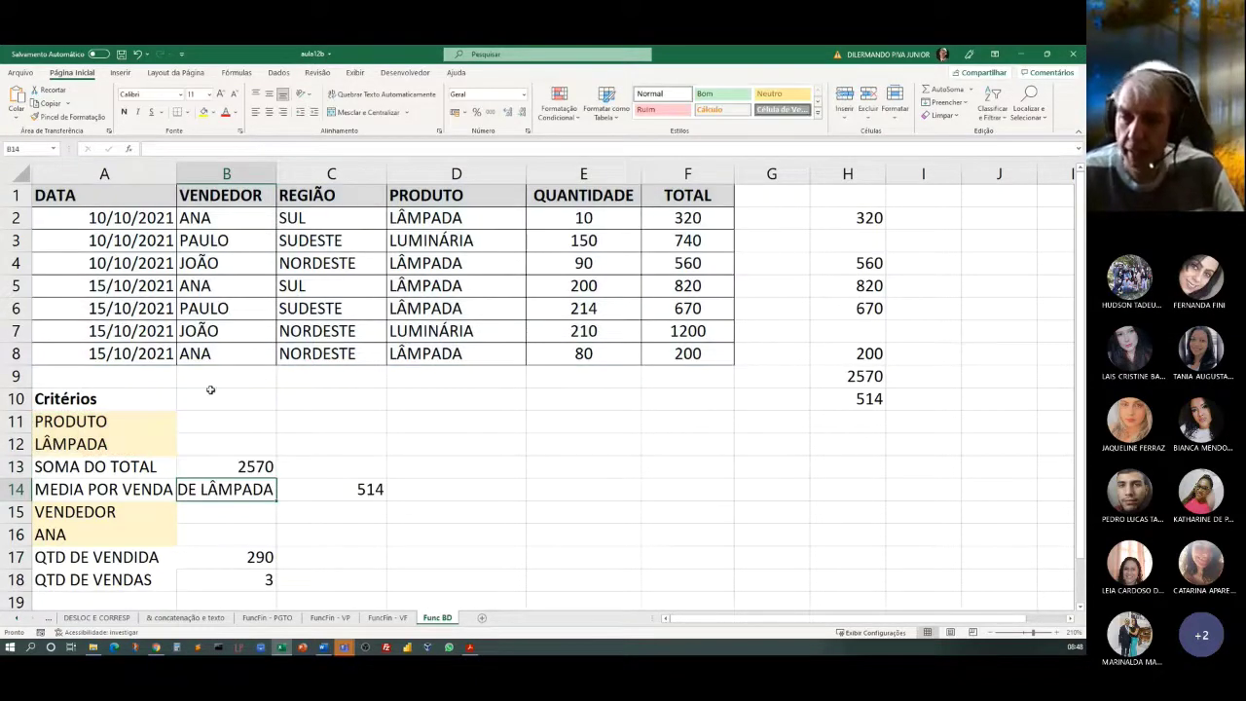
# Step: Colour the font of the check values in H2:H8 red
pyautogui.click(235, 469)
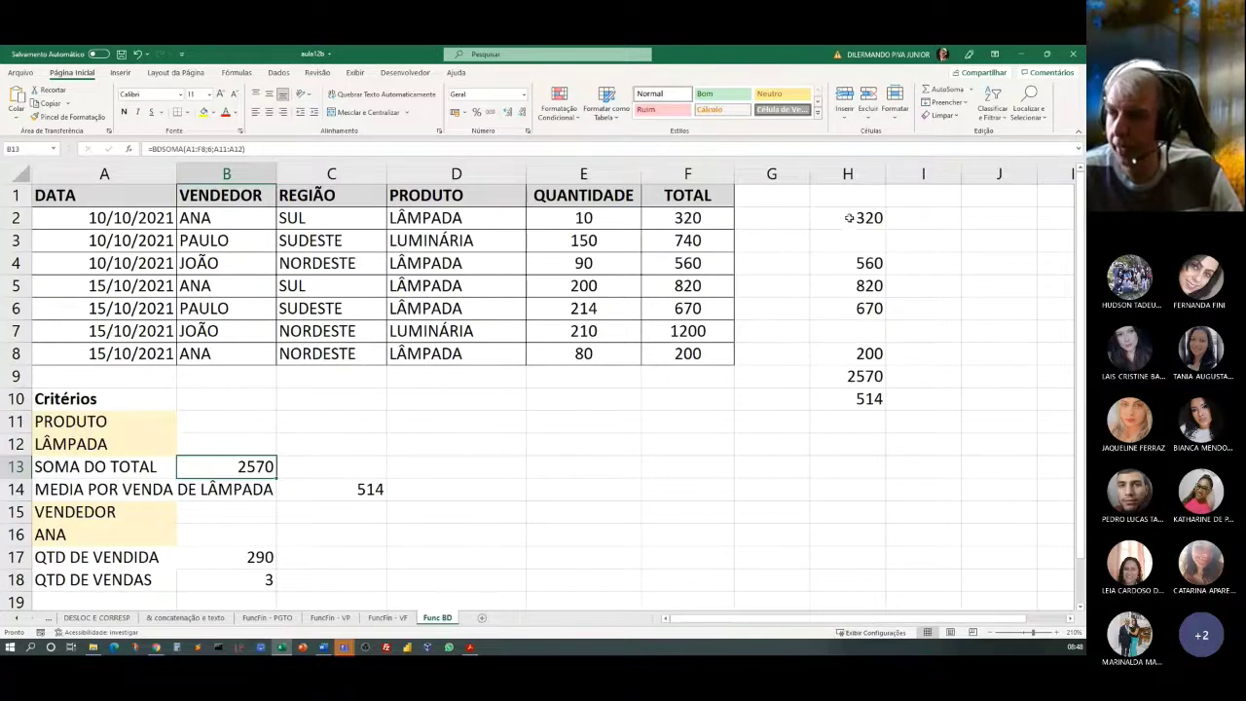
pyautogui.moveTo(849, 218); pyautogui.dragTo(851, 352)
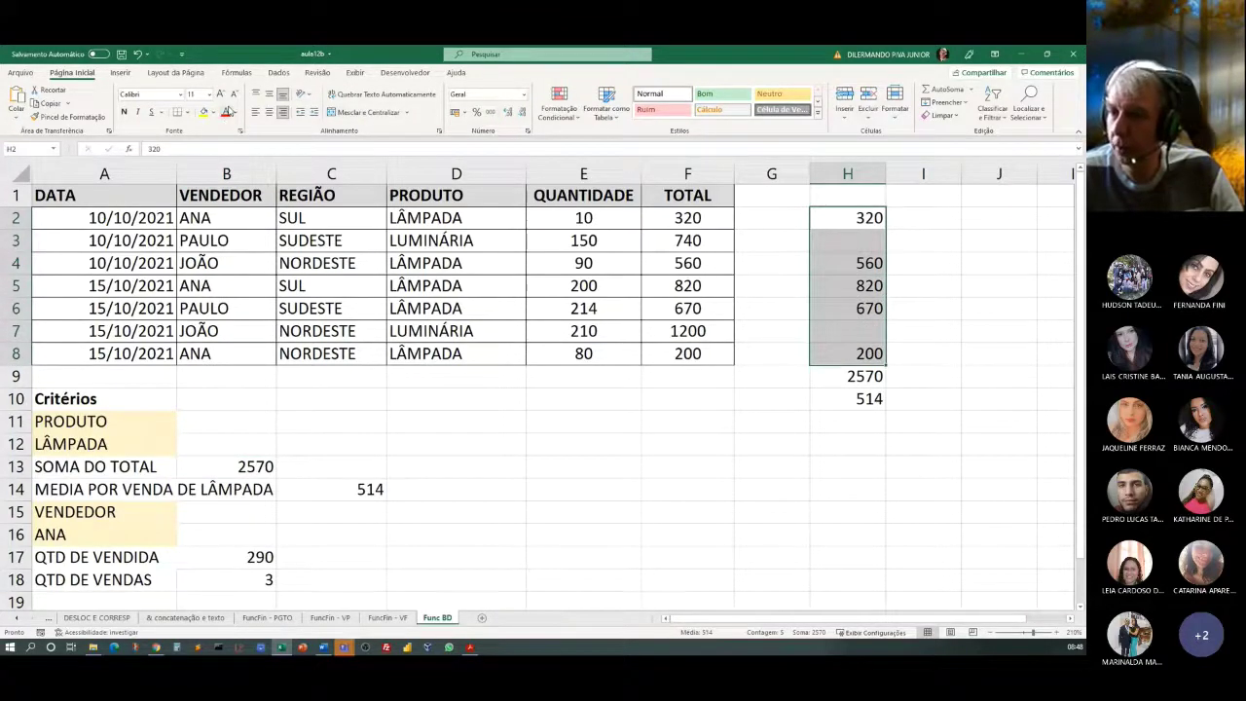
pyautogui.click(224, 114)
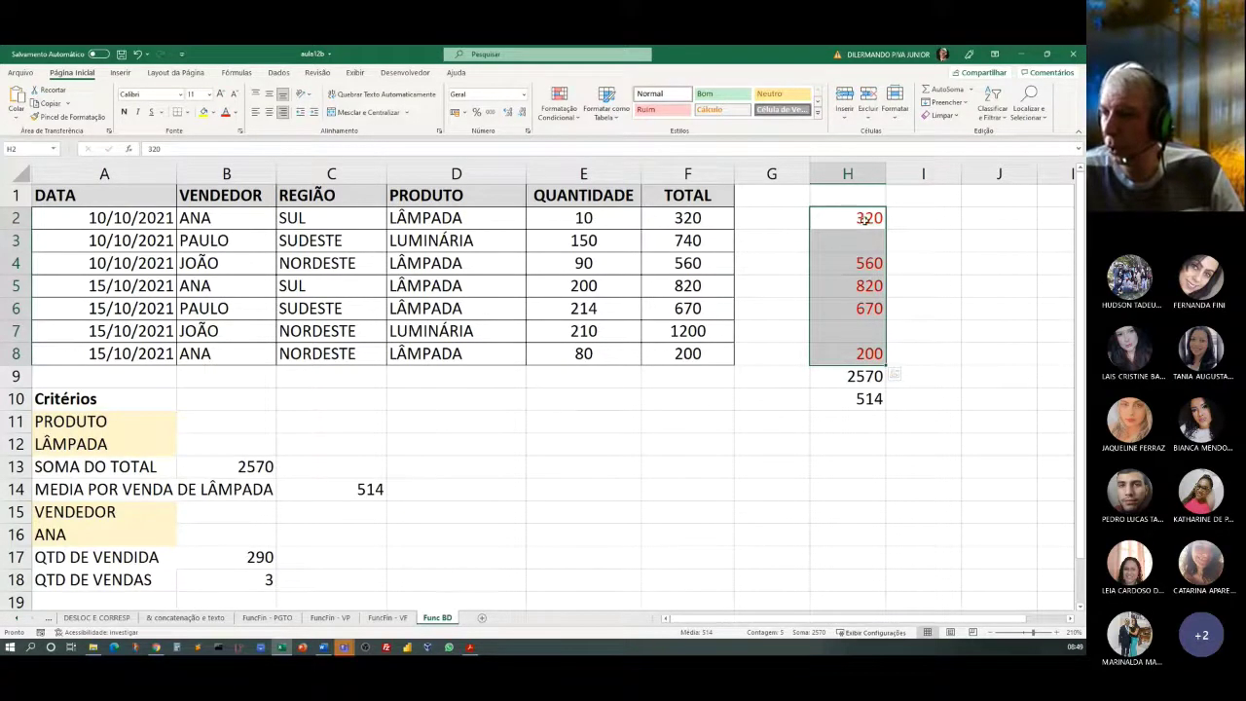
# Step: Compare the product and total in rows 2 and 3 with the matching check cells in column H
pyautogui.click(691, 219)
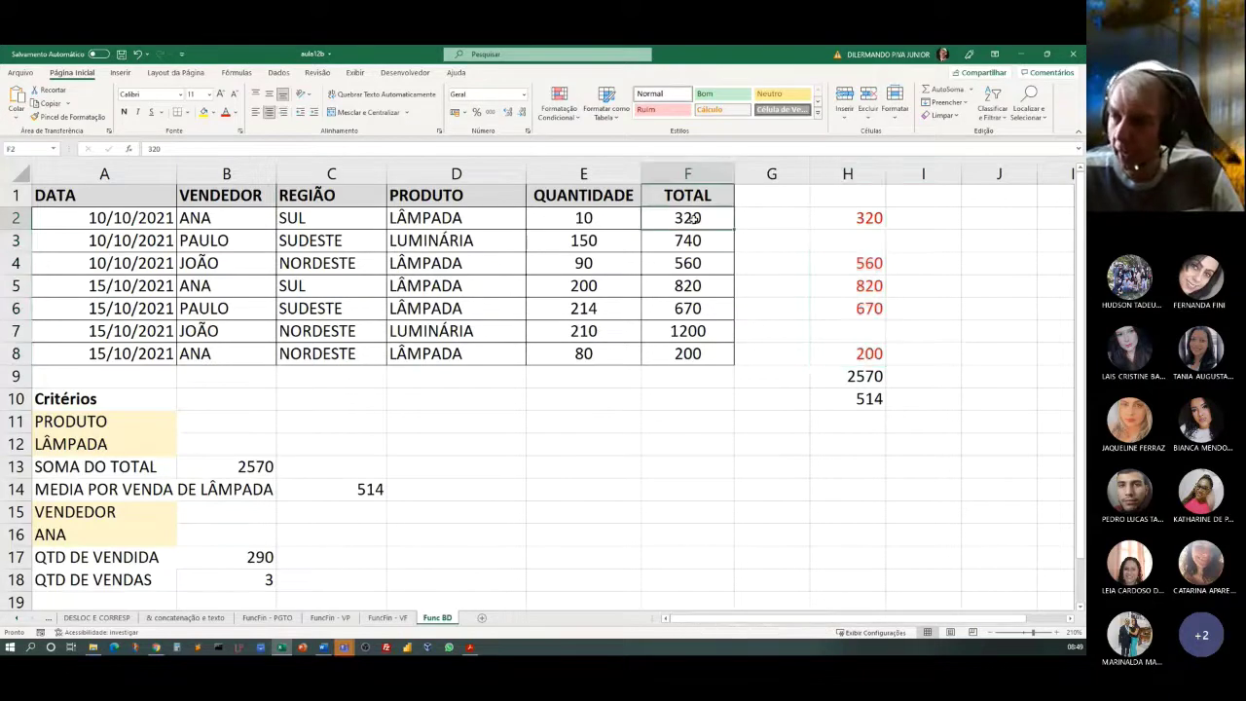
pyautogui.click(426, 217)
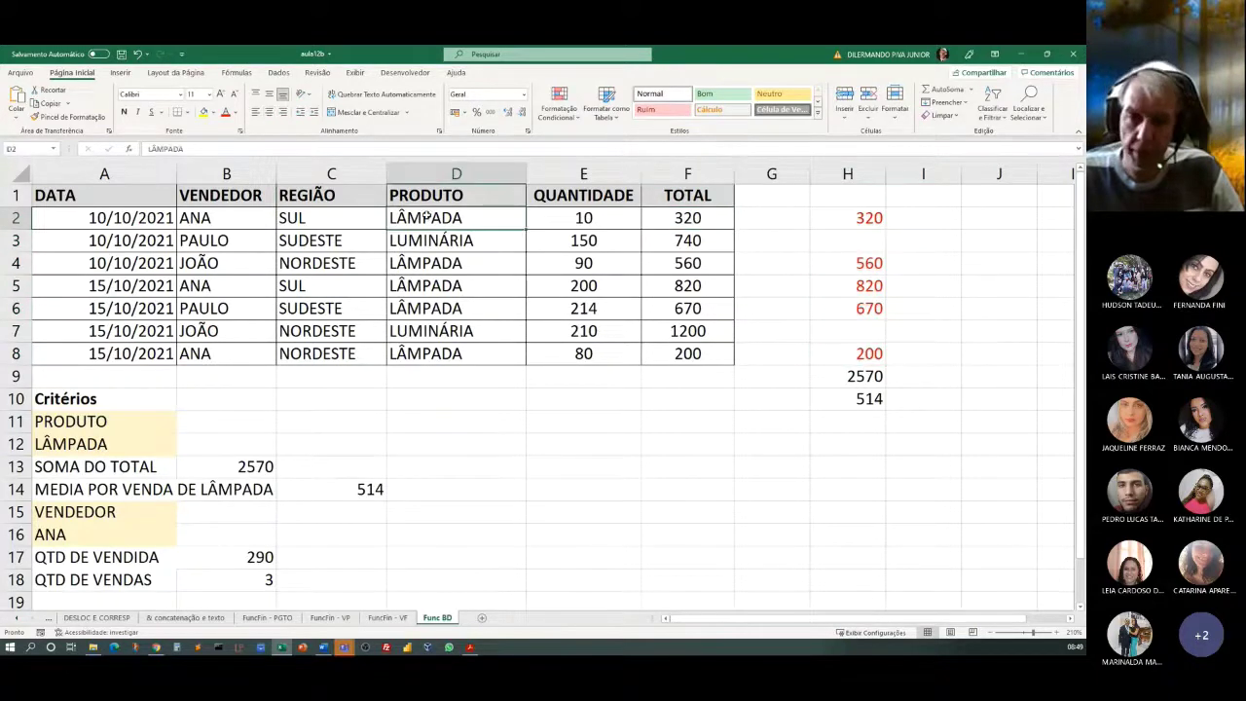
pyautogui.click(715, 218)
pyautogui.click(867, 222)
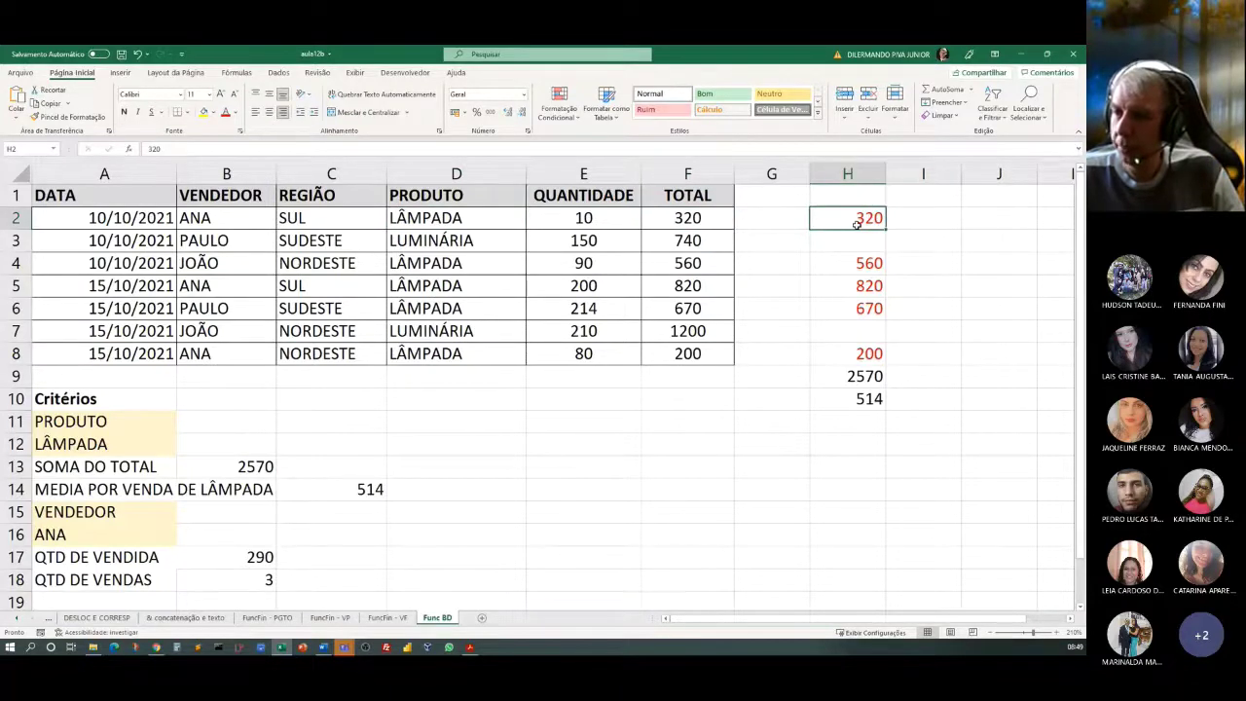
pyautogui.click(662, 243)
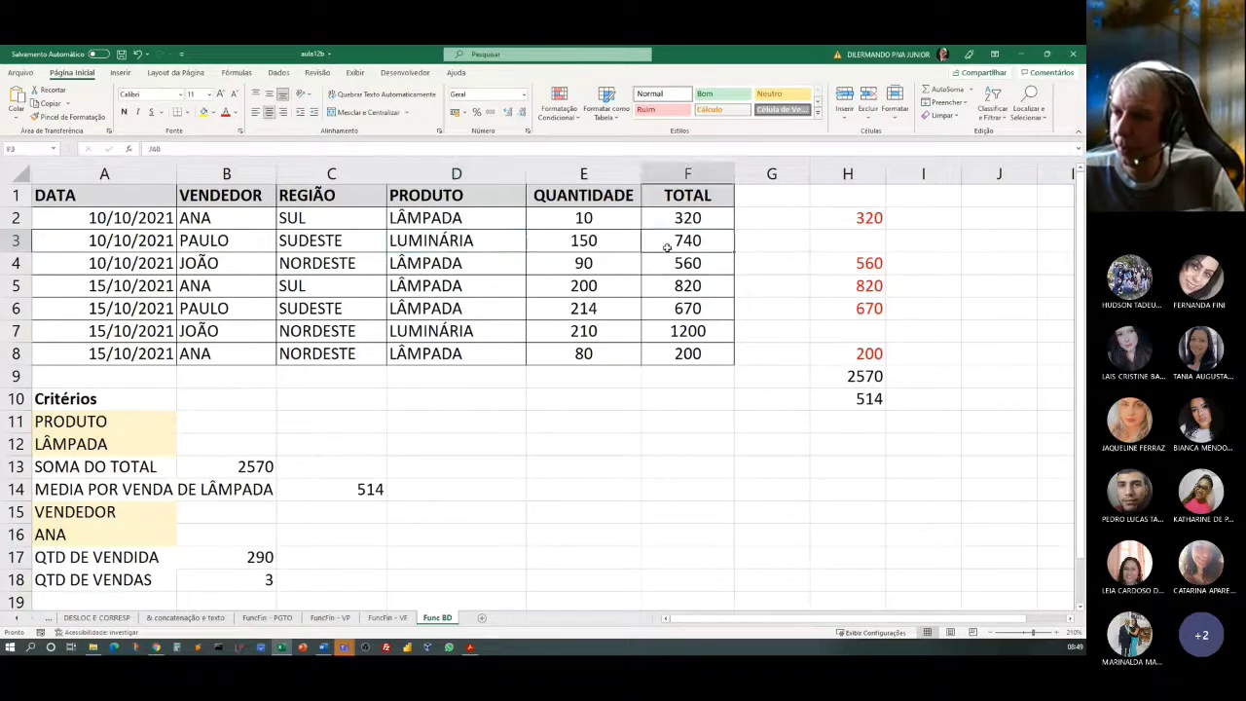
pyautogui.click(855, 240)
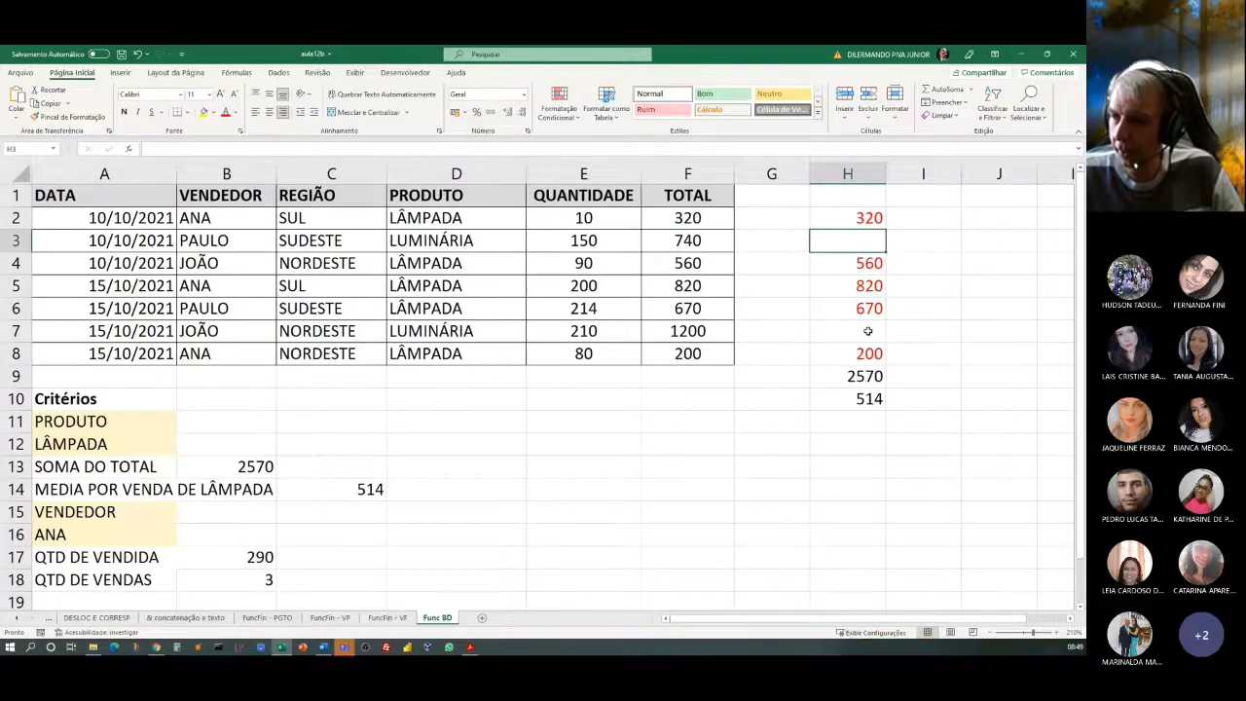
# Step: Make the sum of the check values in H9 bold
pyautogui.click(865, 376)
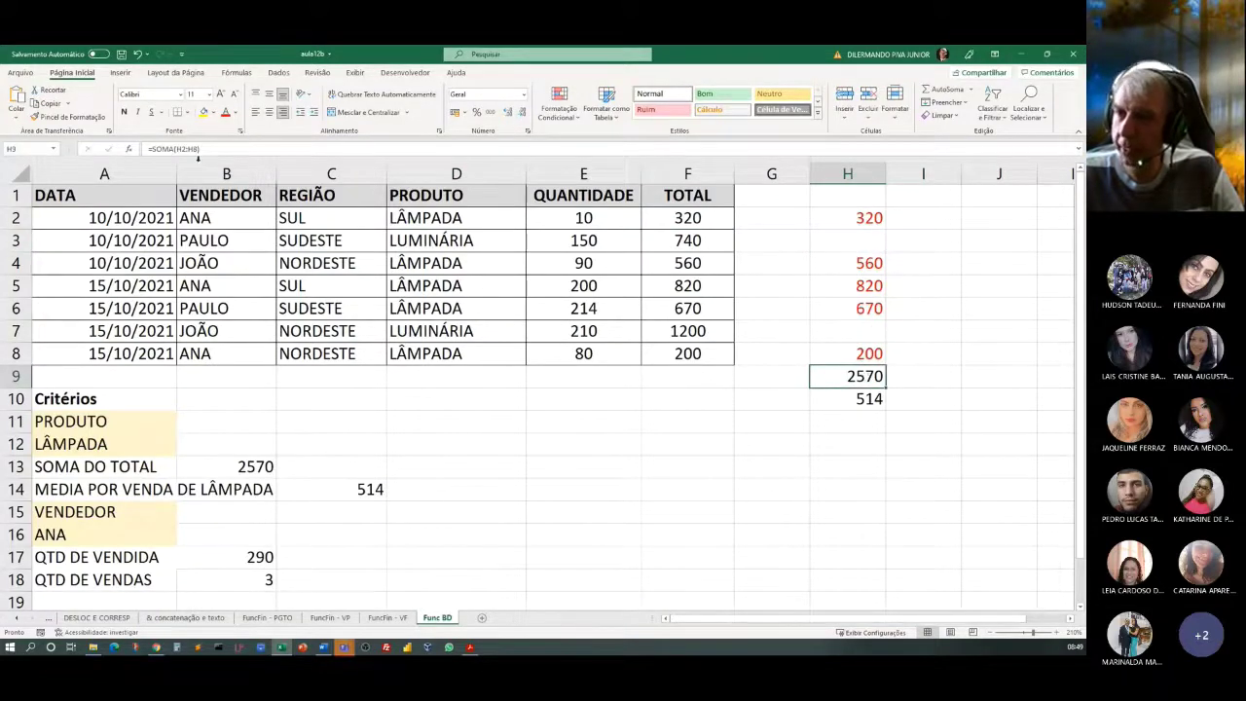
pyautogui.click(124, 112)
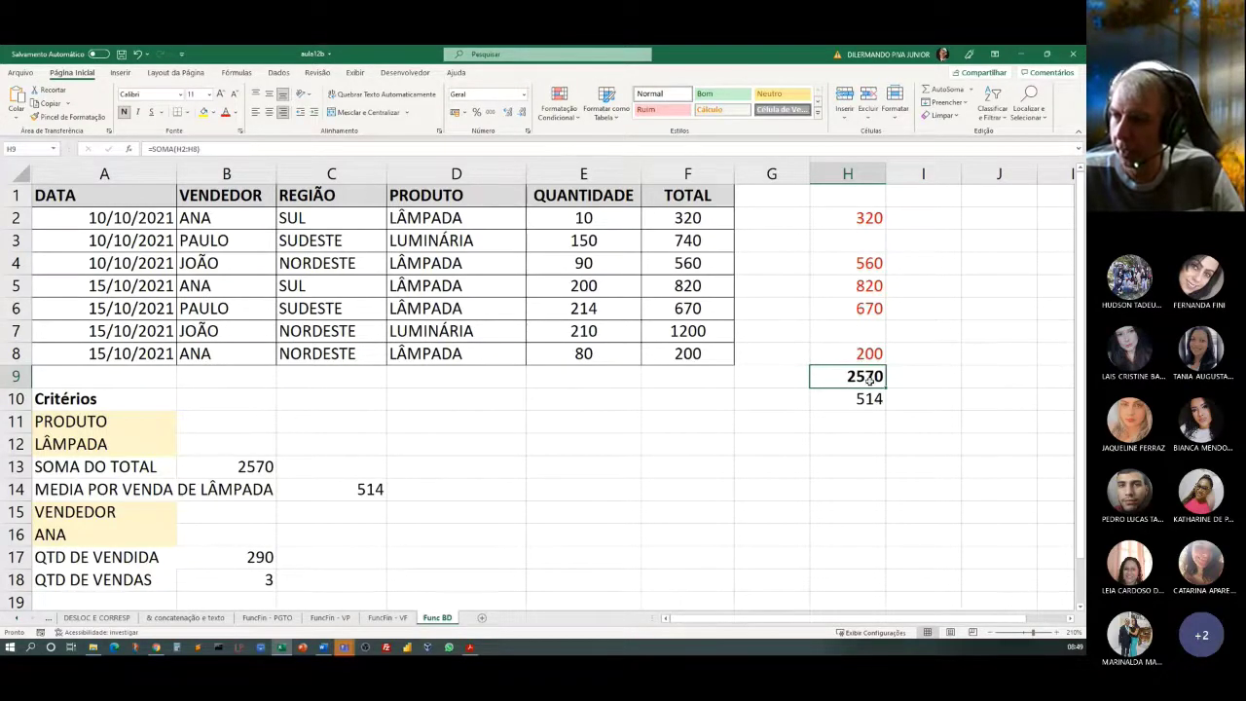
pyautogui.click(643, 377)
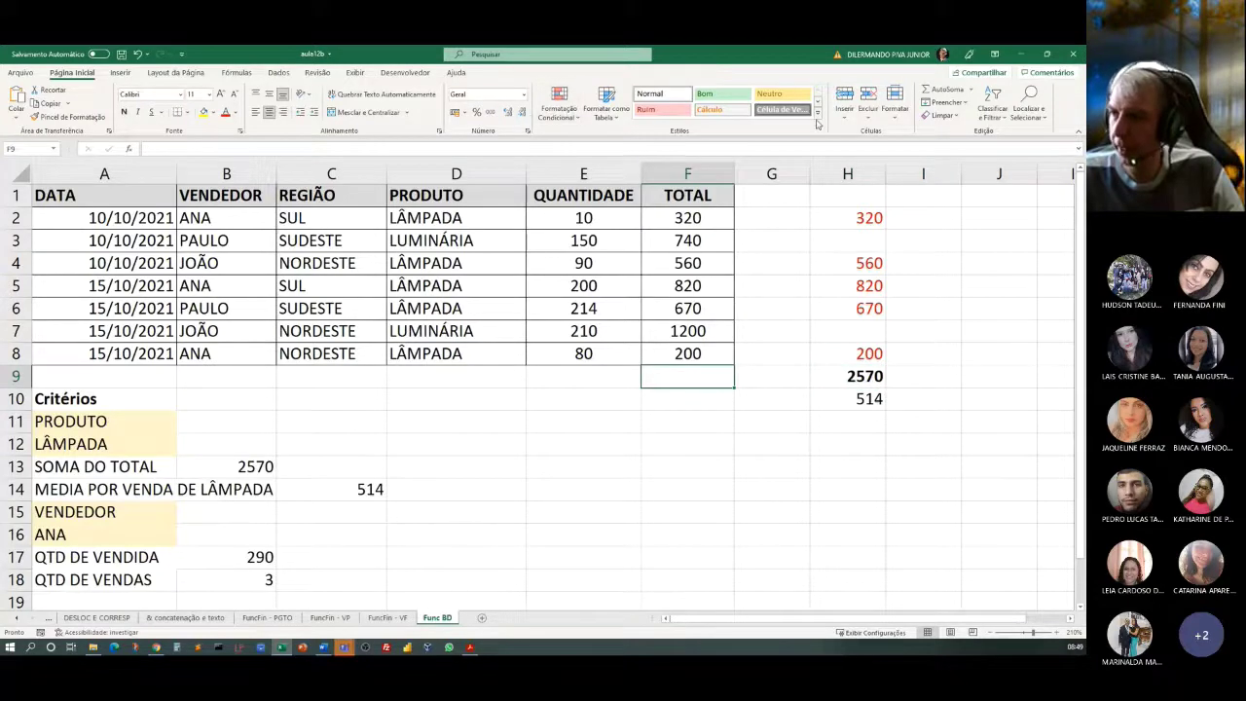
# Step: Sum the TOTAL column F2:F8 in cell F9 and make the result bold
pyautogui.click(928, 89)
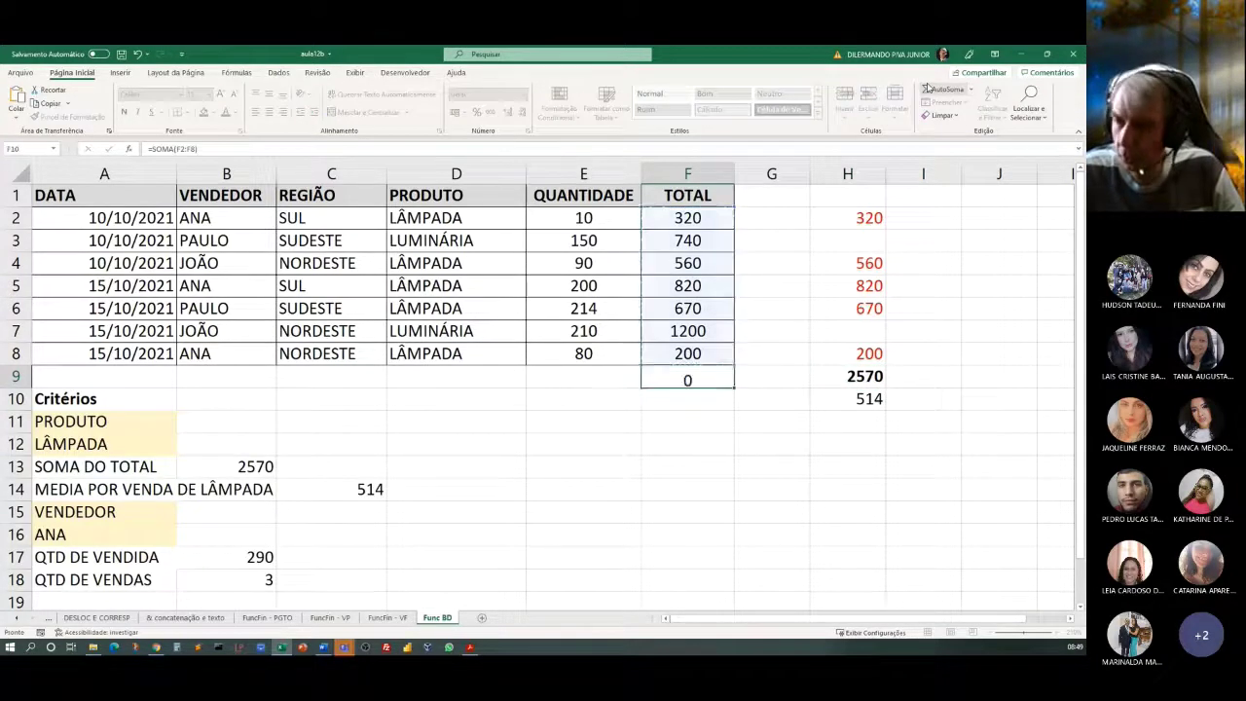
pyautogui.press('Return')
pyautogui.click(678, 384)
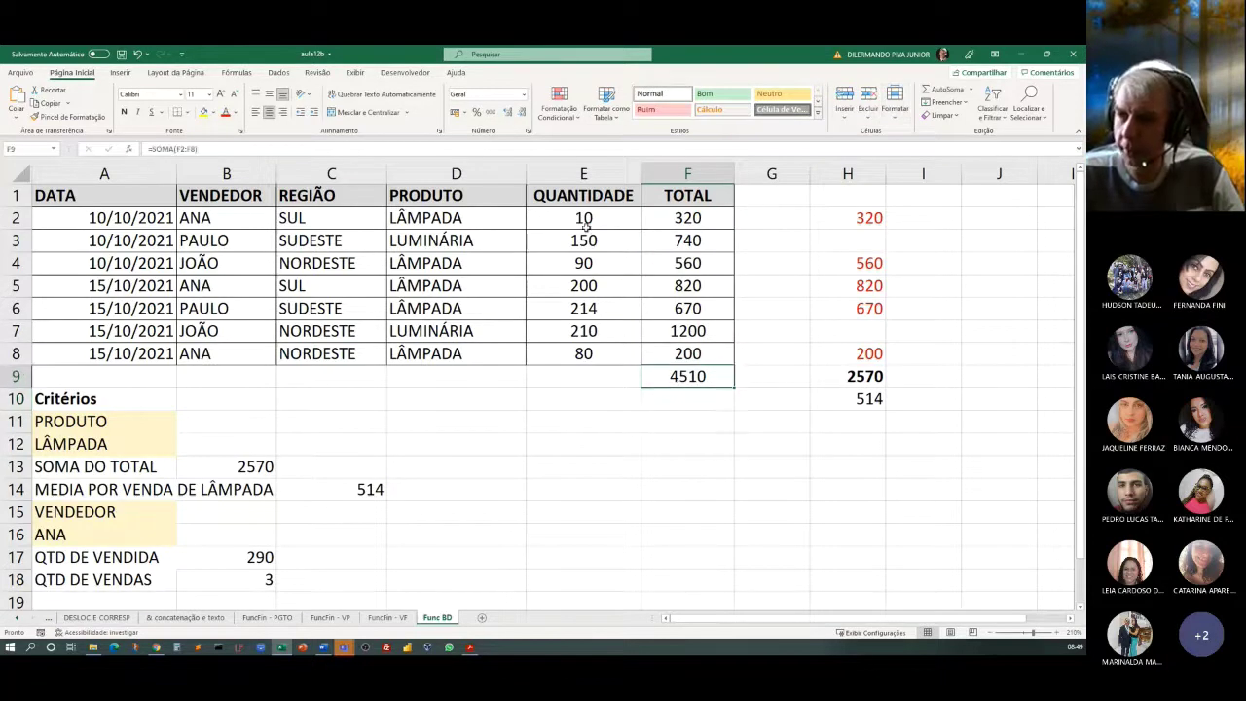
pyautogui.click(124, 112)
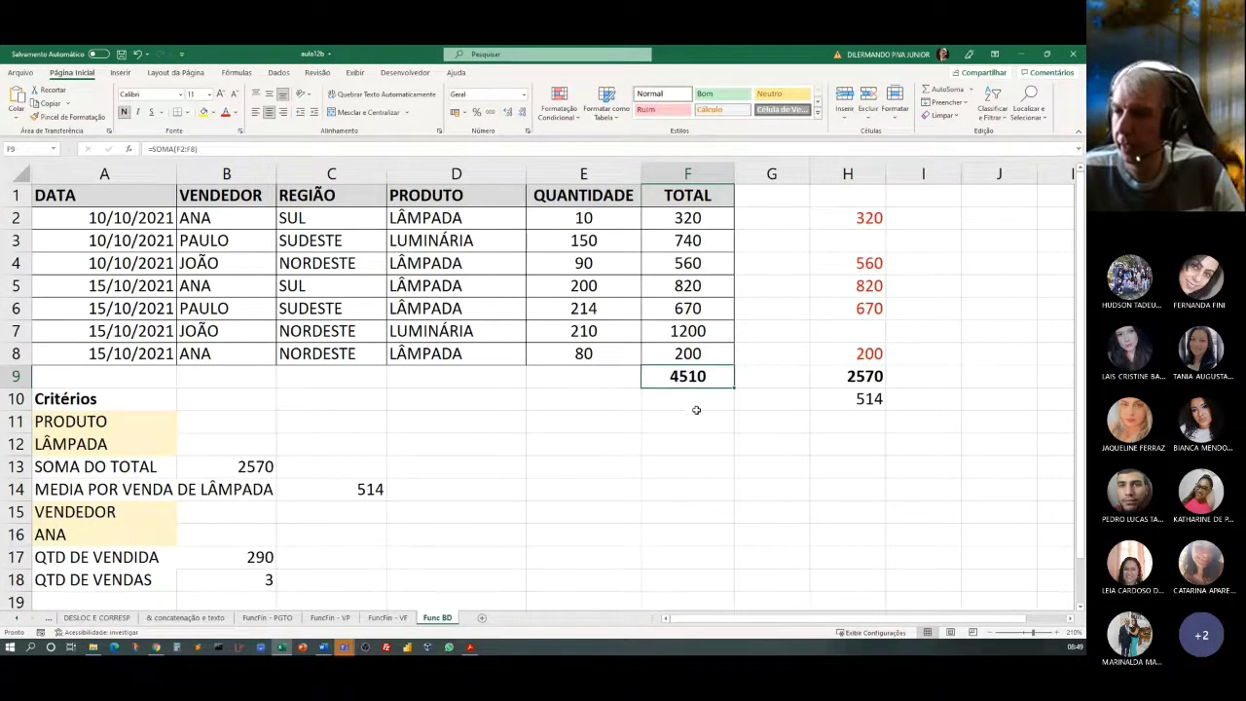
# Step: Make the BDSOMA result in B13 bold and open its formula to review the arguments
pyautogui.click(837, 376)
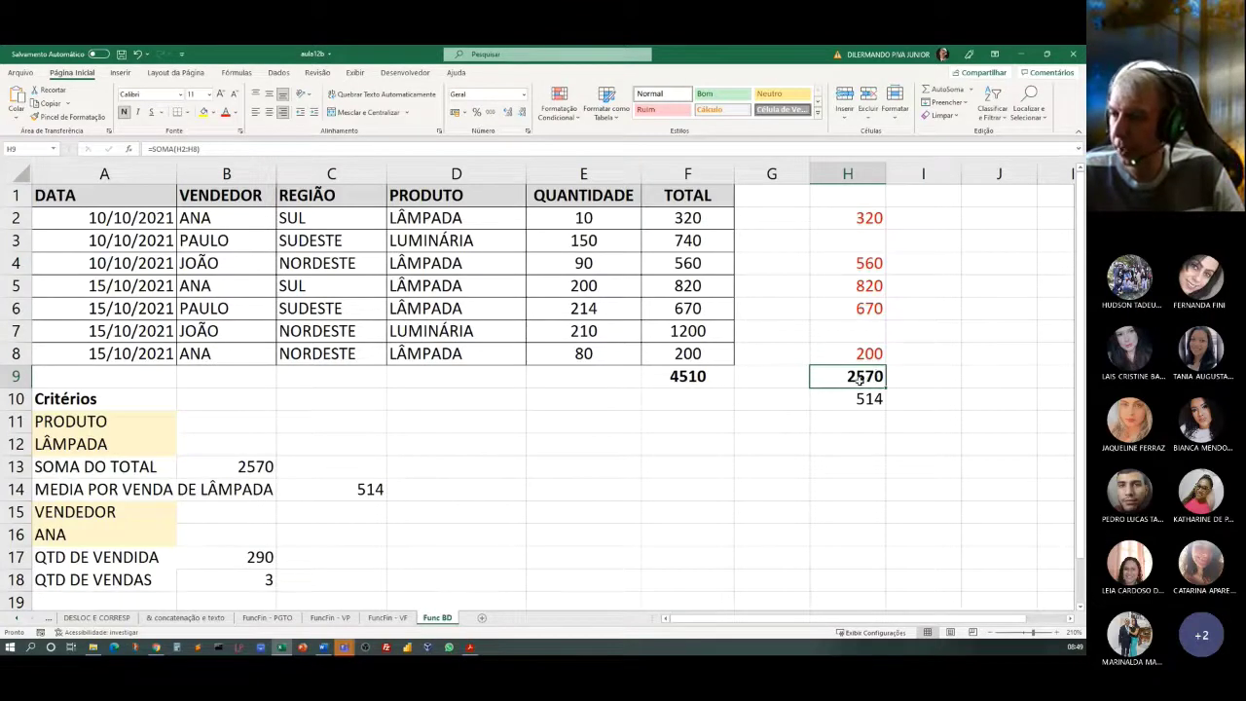
pyautogui.click(249, 466)
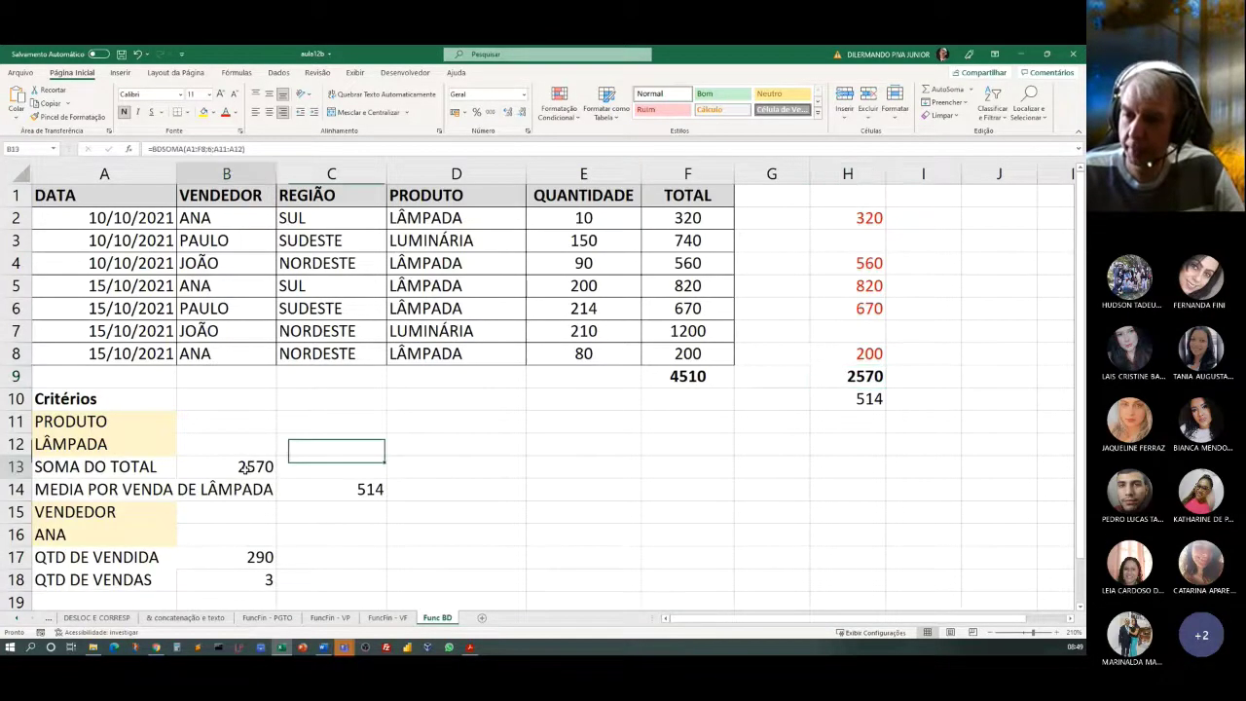
pyautogui.click(124, 112)
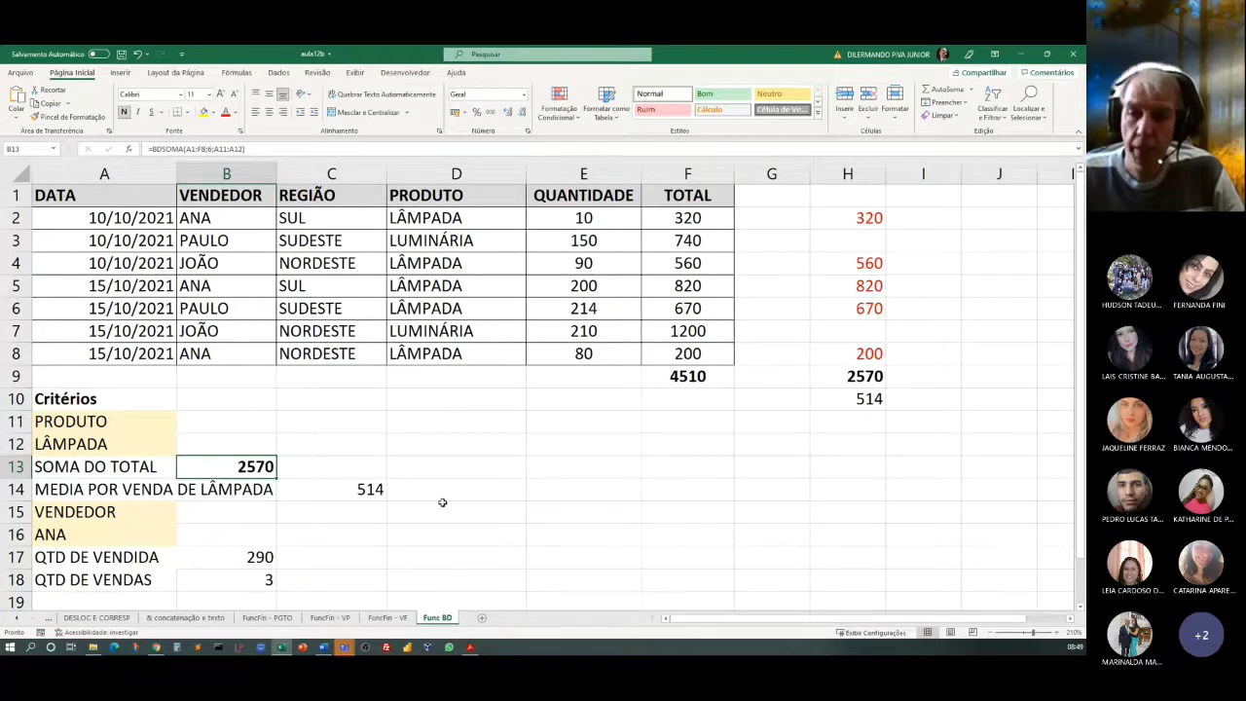
pyautogui.doubleClick(249, 467)
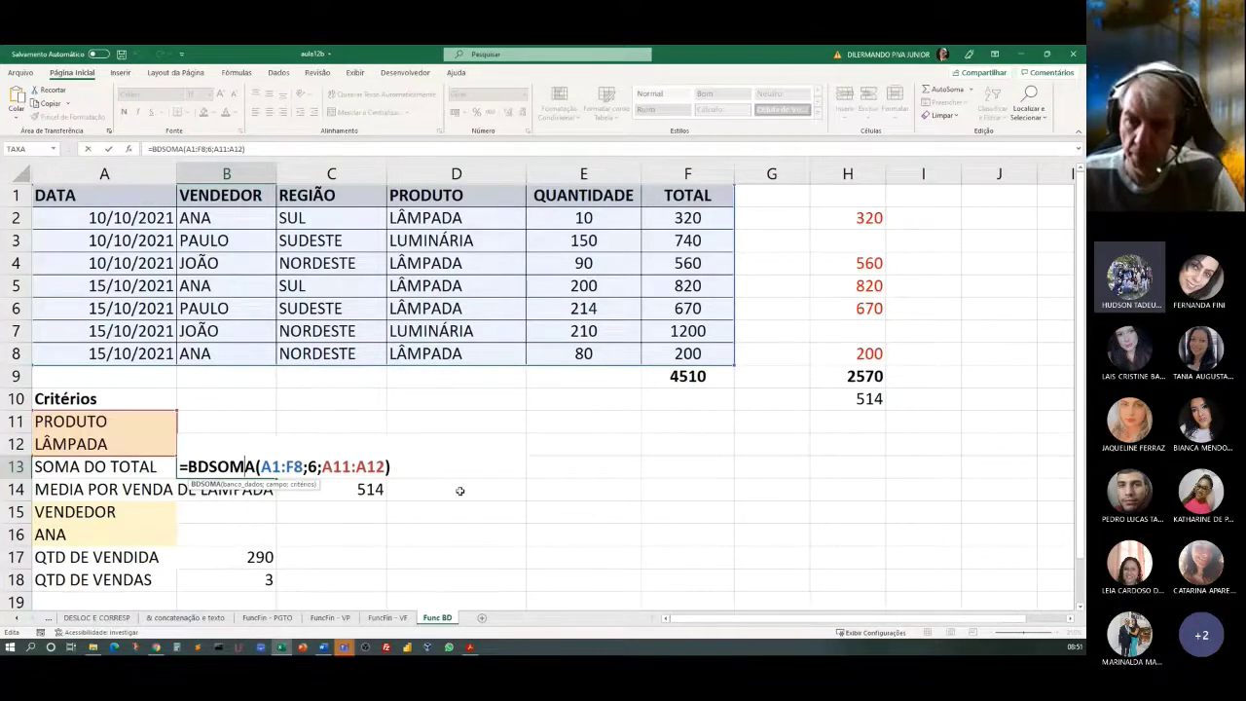
pyautogui.click(516, 500)
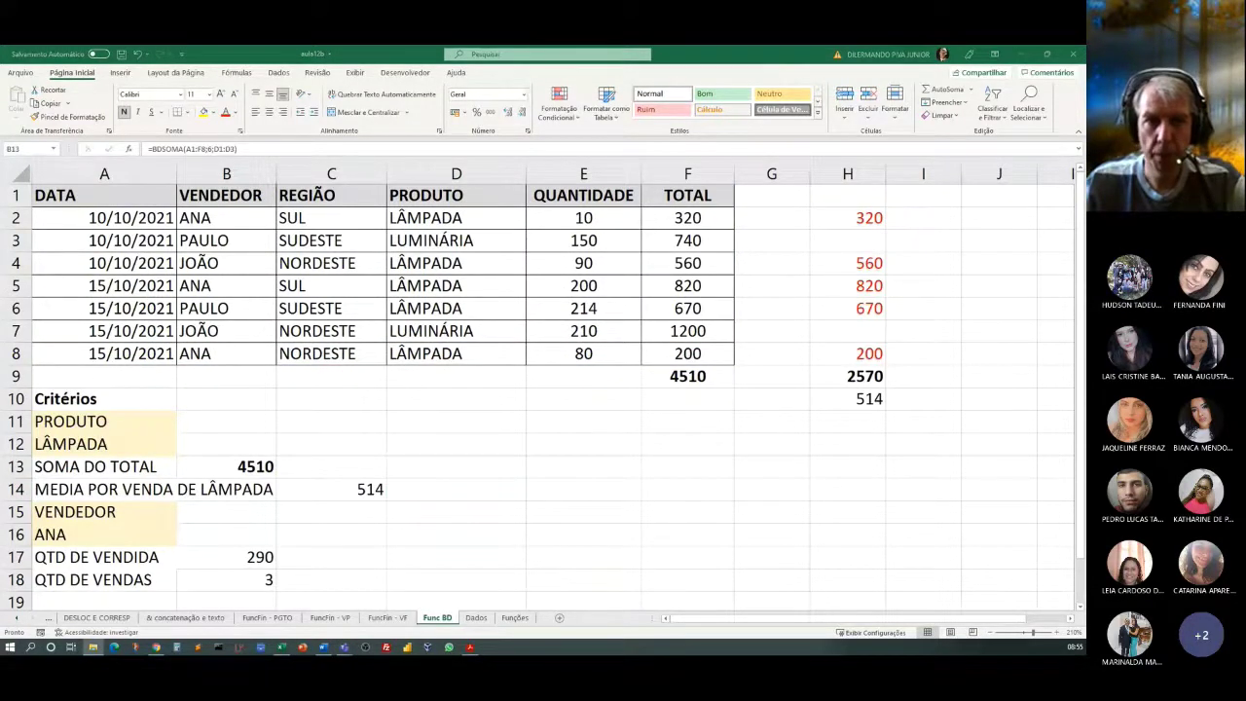
# Step: Switch to the 27_07 workbook, enable editing and autofit the width of the 87_1071_Origem column
pyautogui.hotkey('alt', 'Tab')
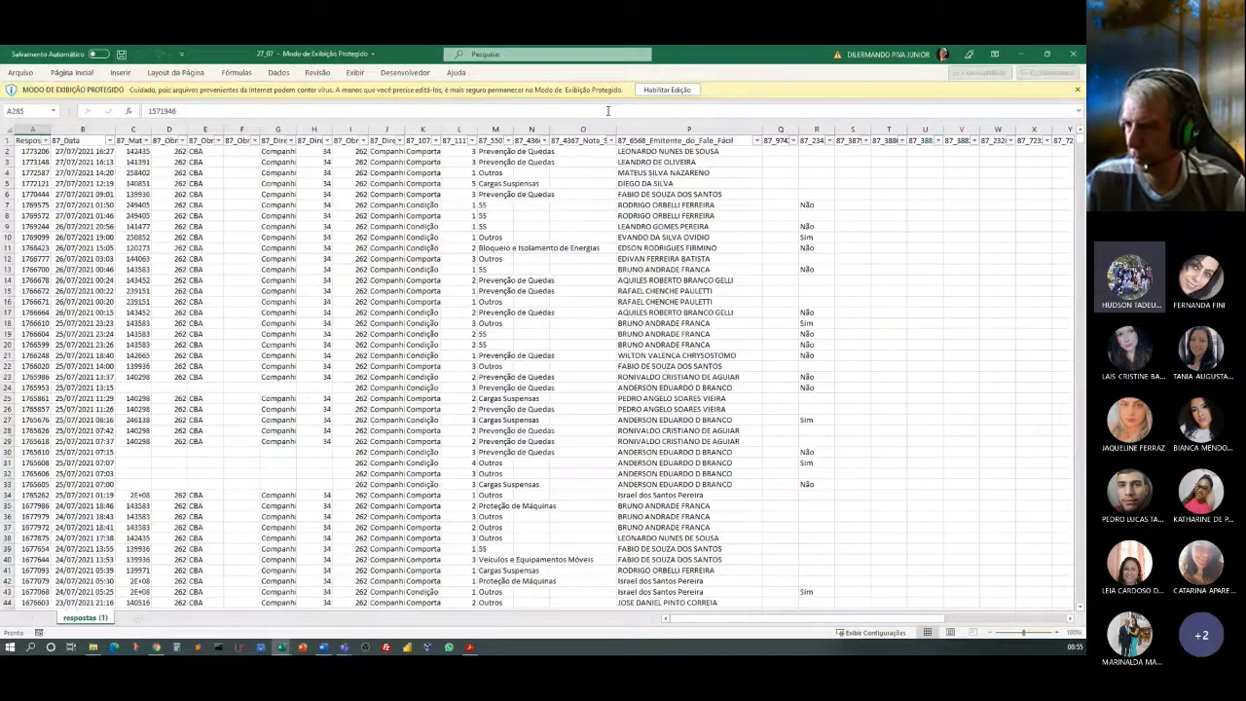
pyautogui.click(667, 88)
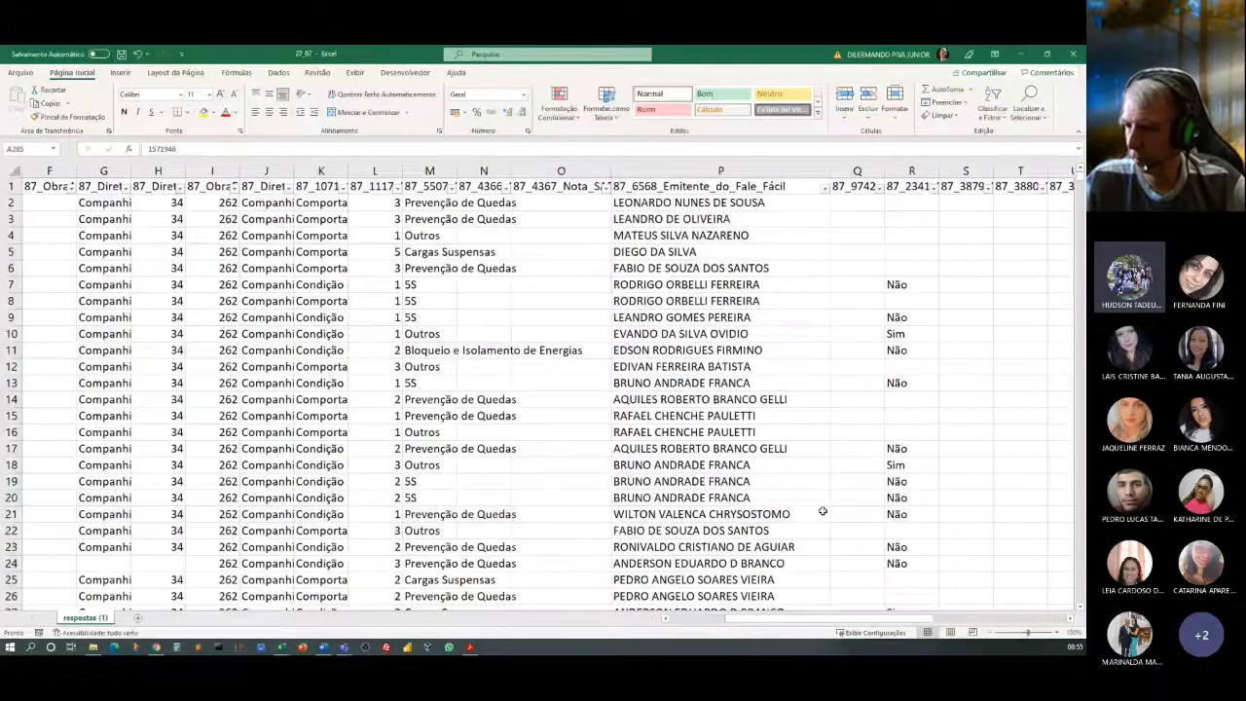
pyautogui.moveTo(817, 618); pyautogui.dragTo(485, 611)
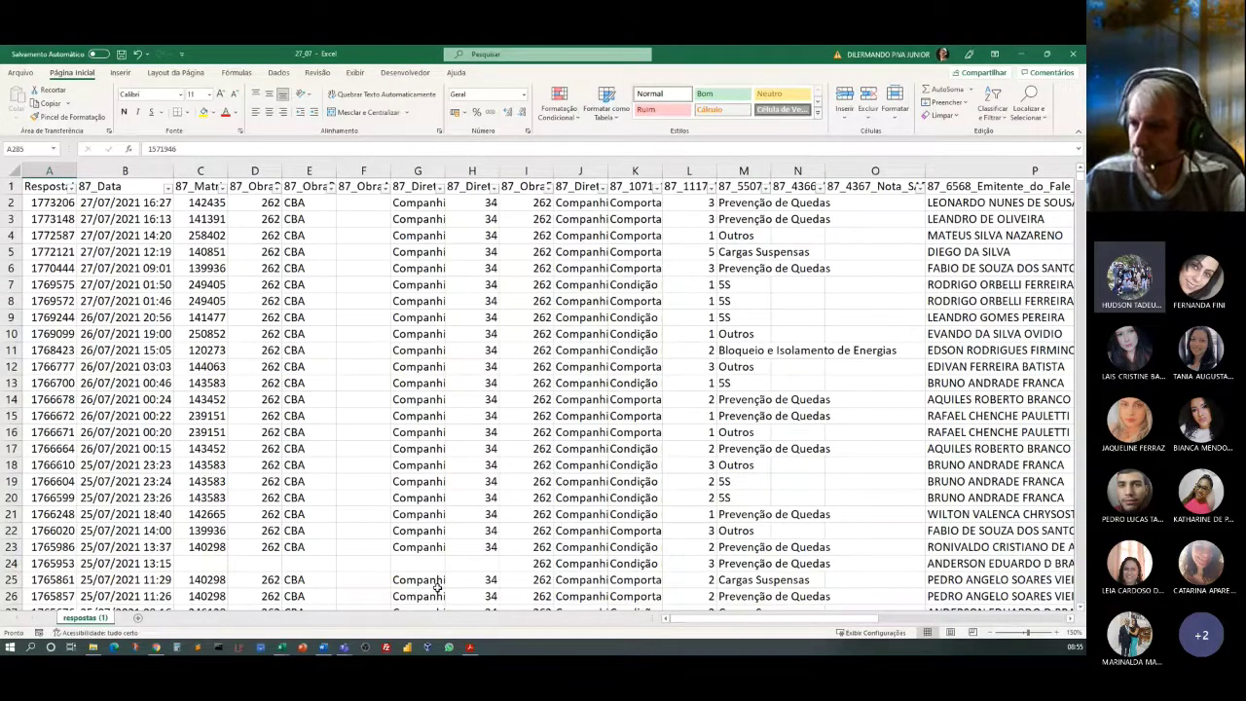
pyautogui.doubleClick(664, 171)
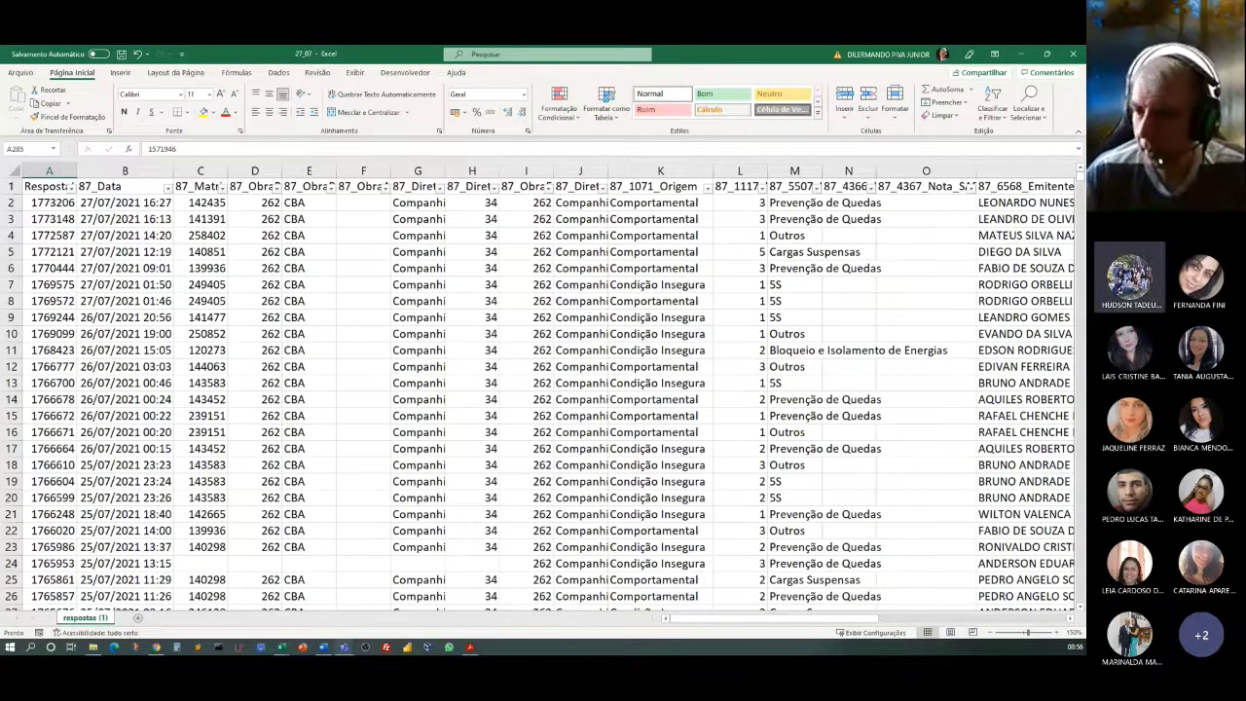
# Step: Add a new worksheet to the 27_07 workbook and name it Funções
pyautogui.click(139, 619)
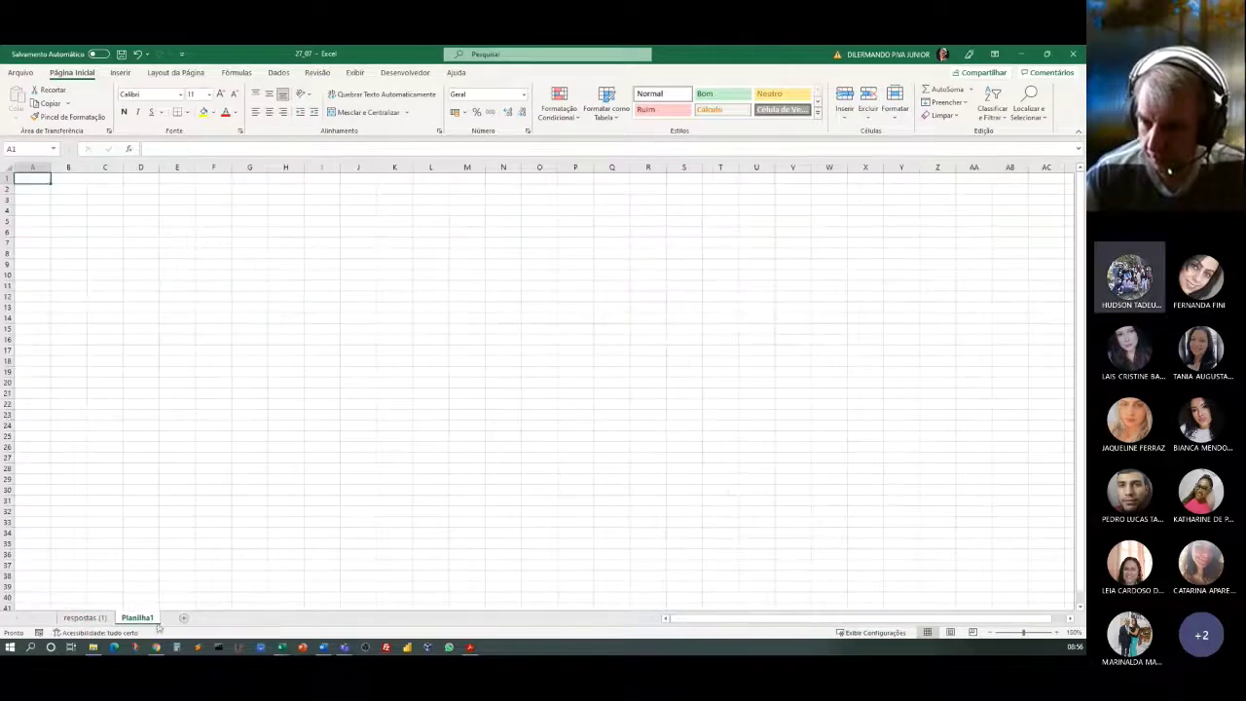
pyautogui.doubleClick(138, 619)
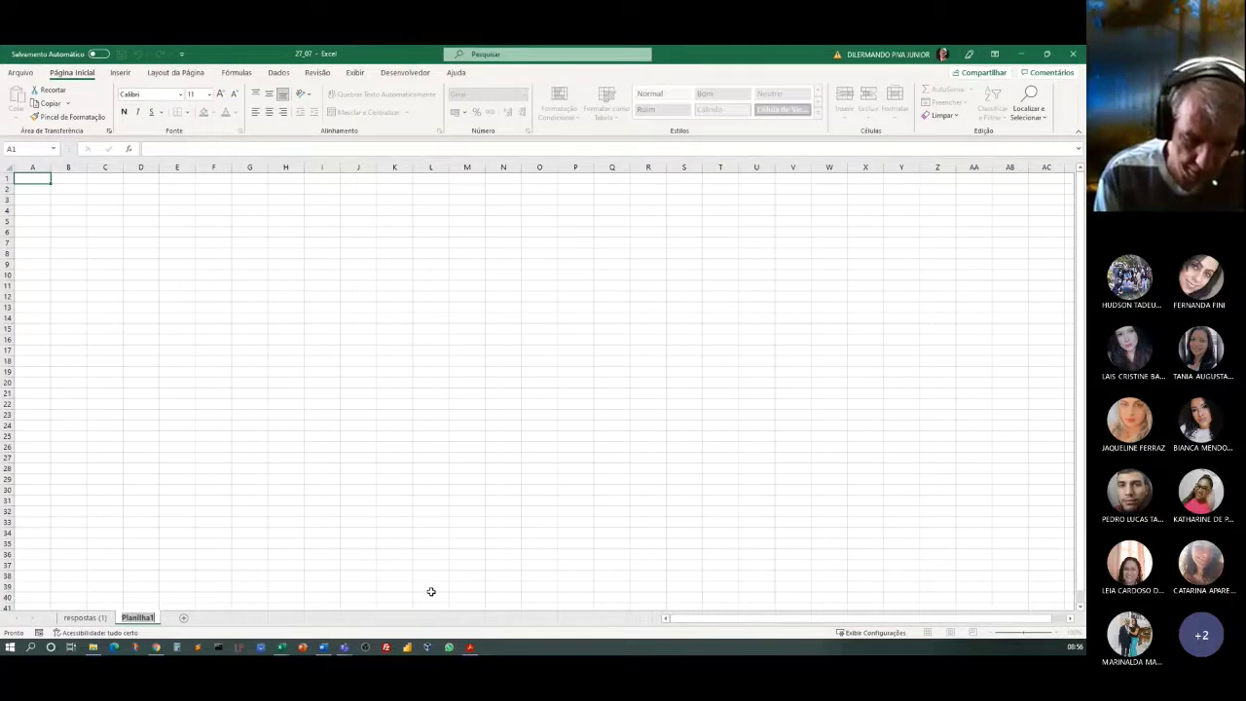
pyautogui.write('Funções')
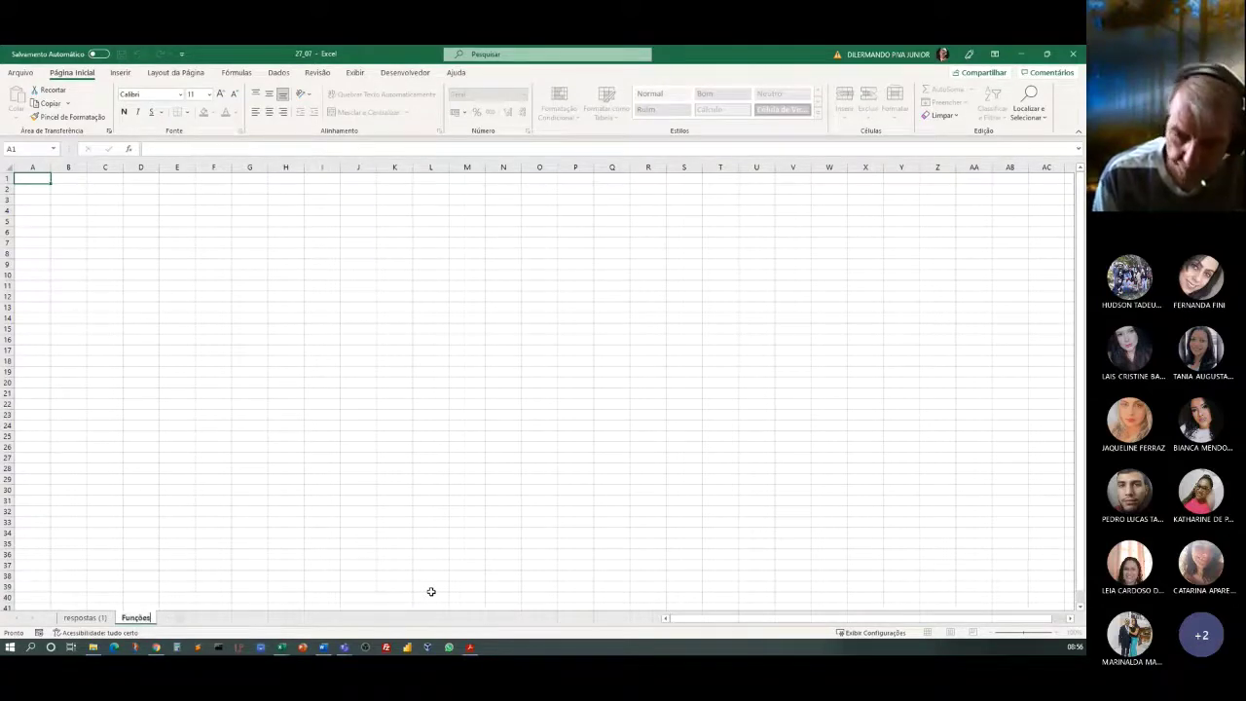
pyautogui.press('Return')
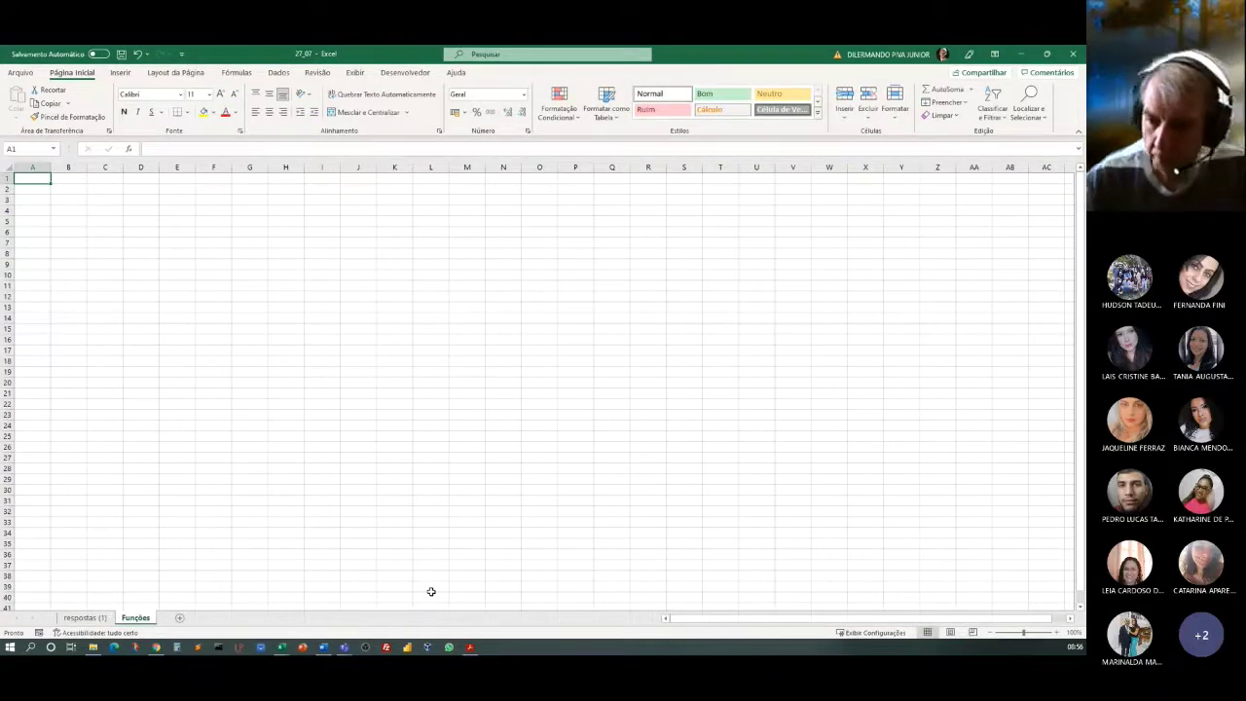
pyautogui.click(72, 618)
pyautogui.doubleClick(72, 619)
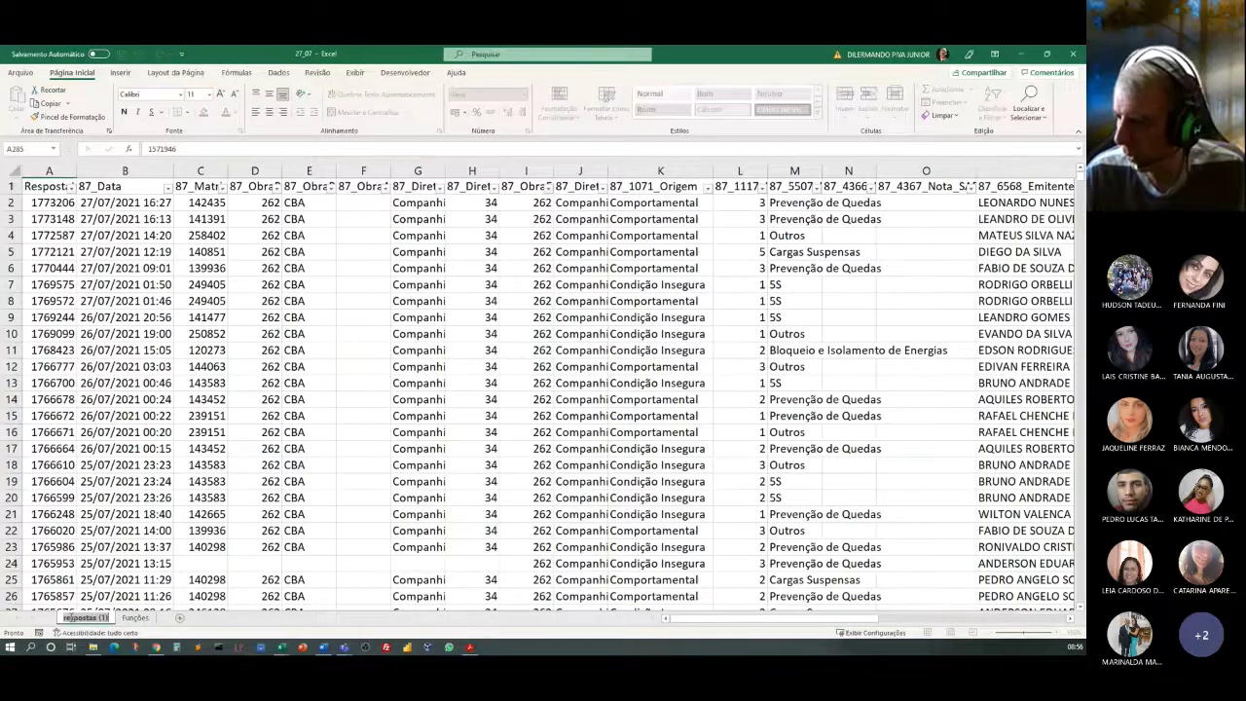
pyautogui.click(135, 618)
pyautogui.click(1044, 634)
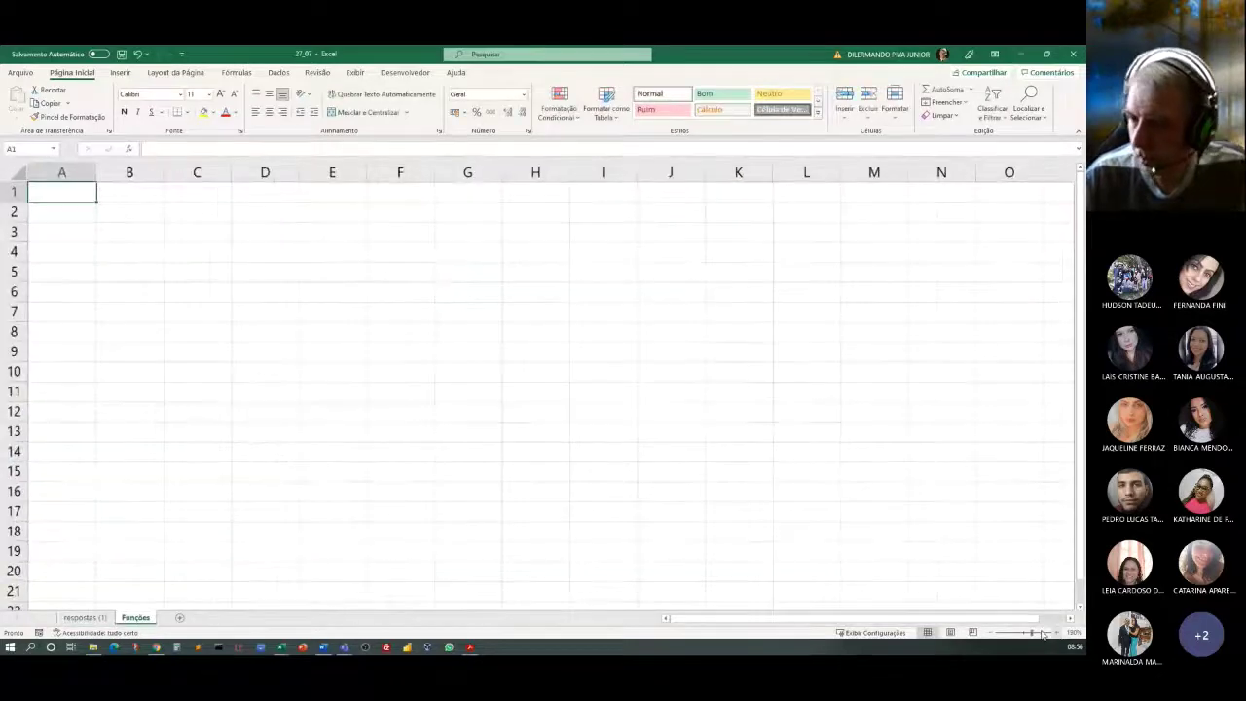
pyautogui.click(85, 618)
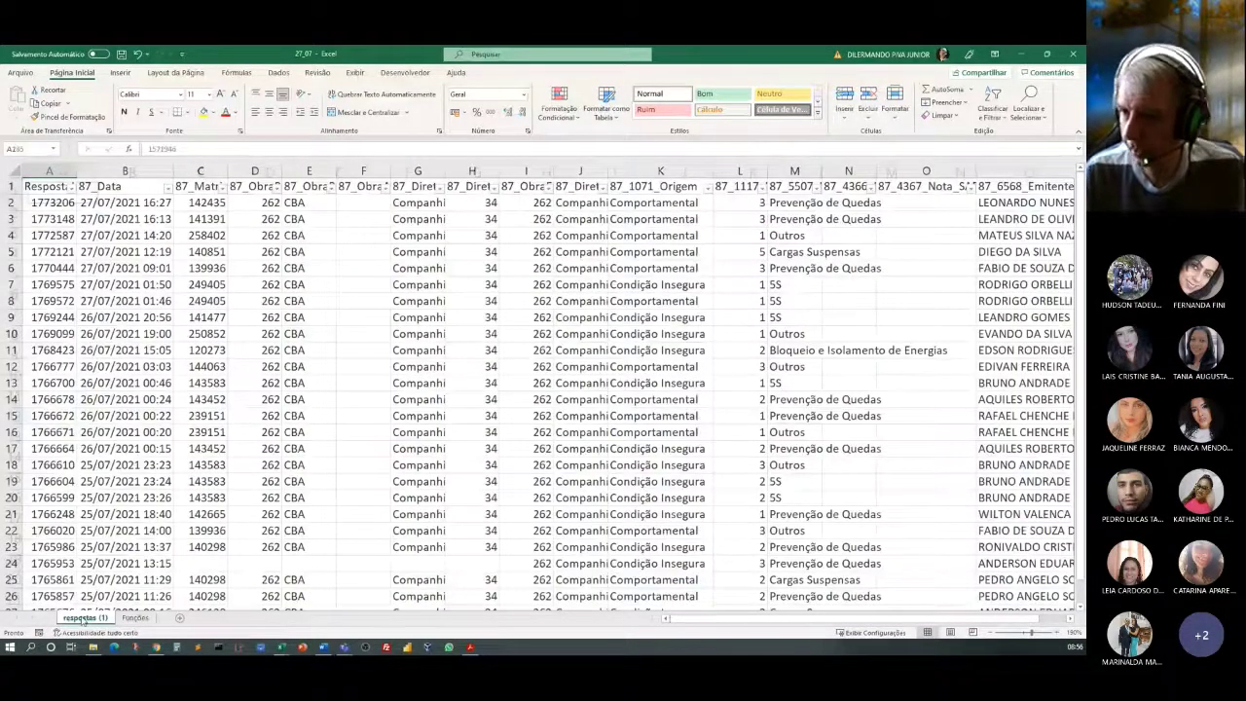
# Step: Switch to the aulas11e12_pdf document in Acrobat Reader and read the descriptions, syntax and arguments of BDSOMA and BDCONTAR
pyautogui.click(471, 648)
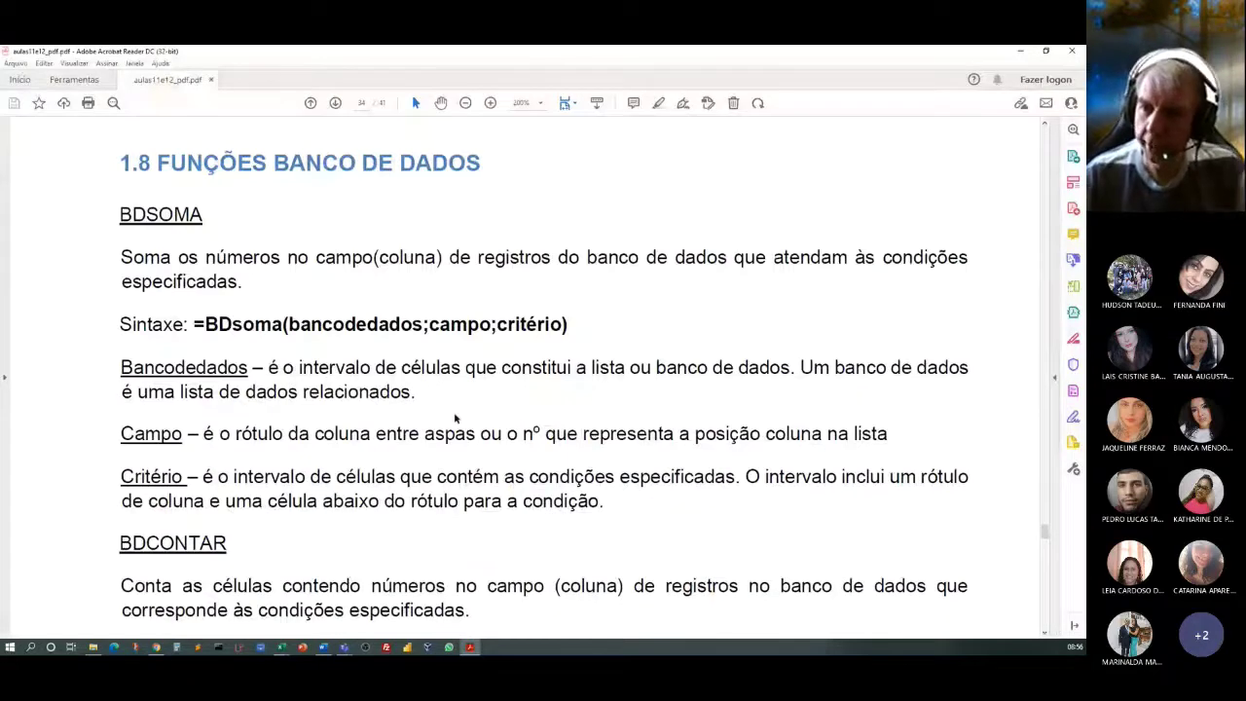
pyautogui.scroll(-1, 454, 419)
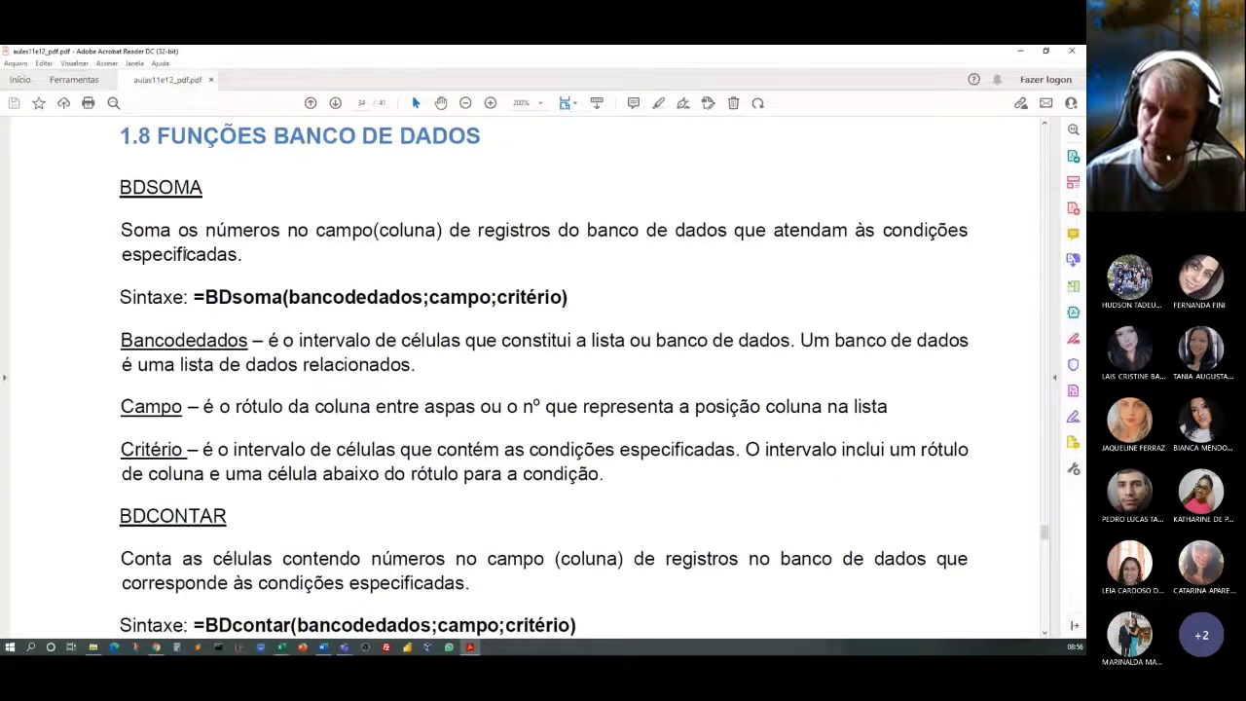
pyautogui.doubleClick(161, 187)
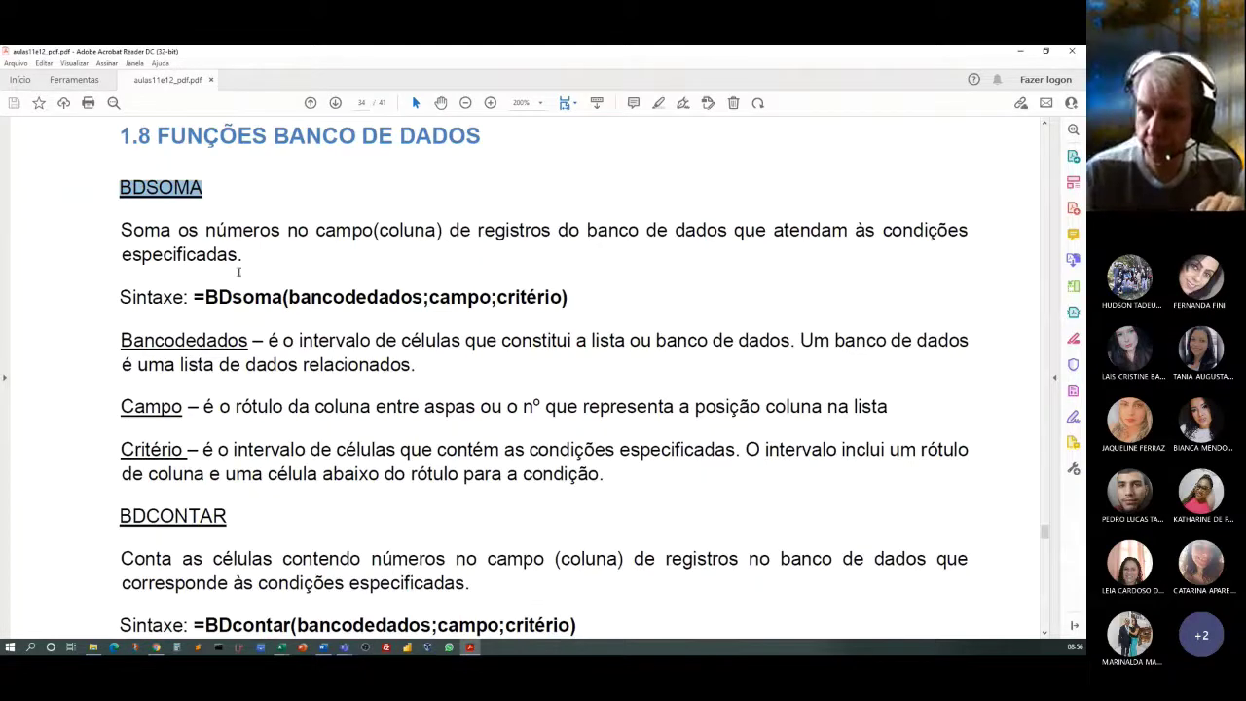
pyautogui.scroll(-1, 342, 343)
pyautogui.scroll(-5, 342, 342)
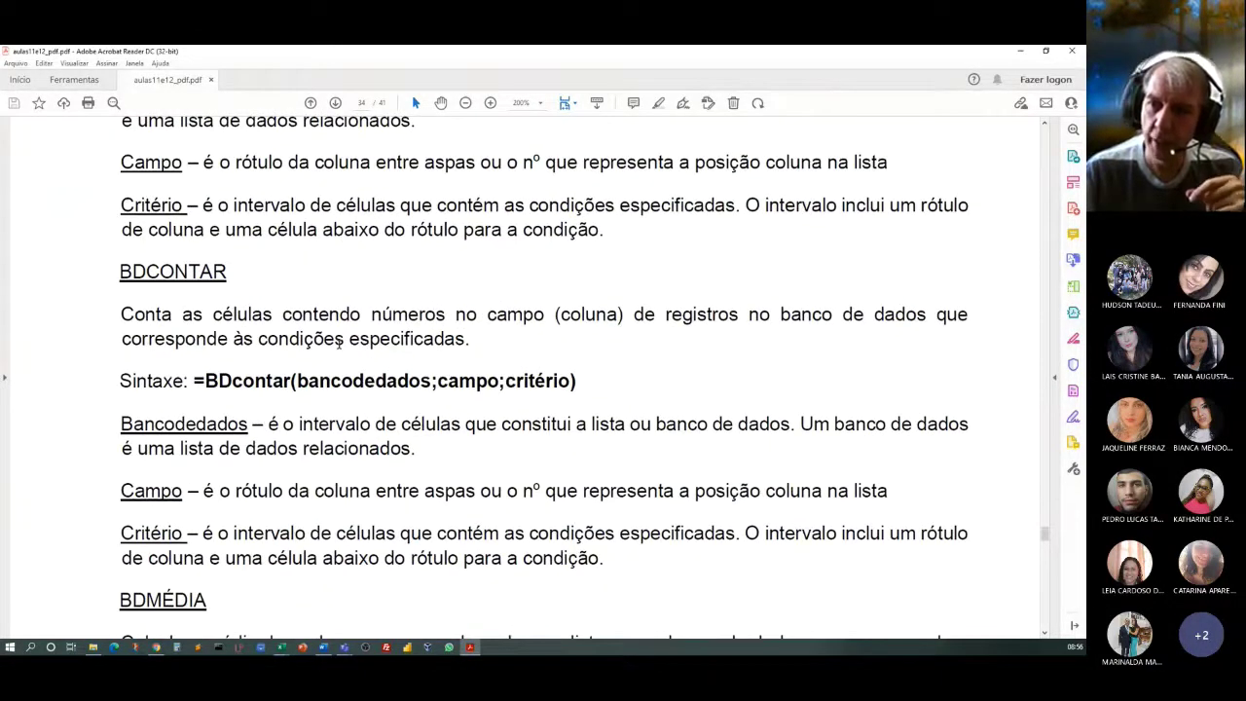
pyautogui.scroll(-2, 339, 338)
pyautogui.doubleClick(219, 216)
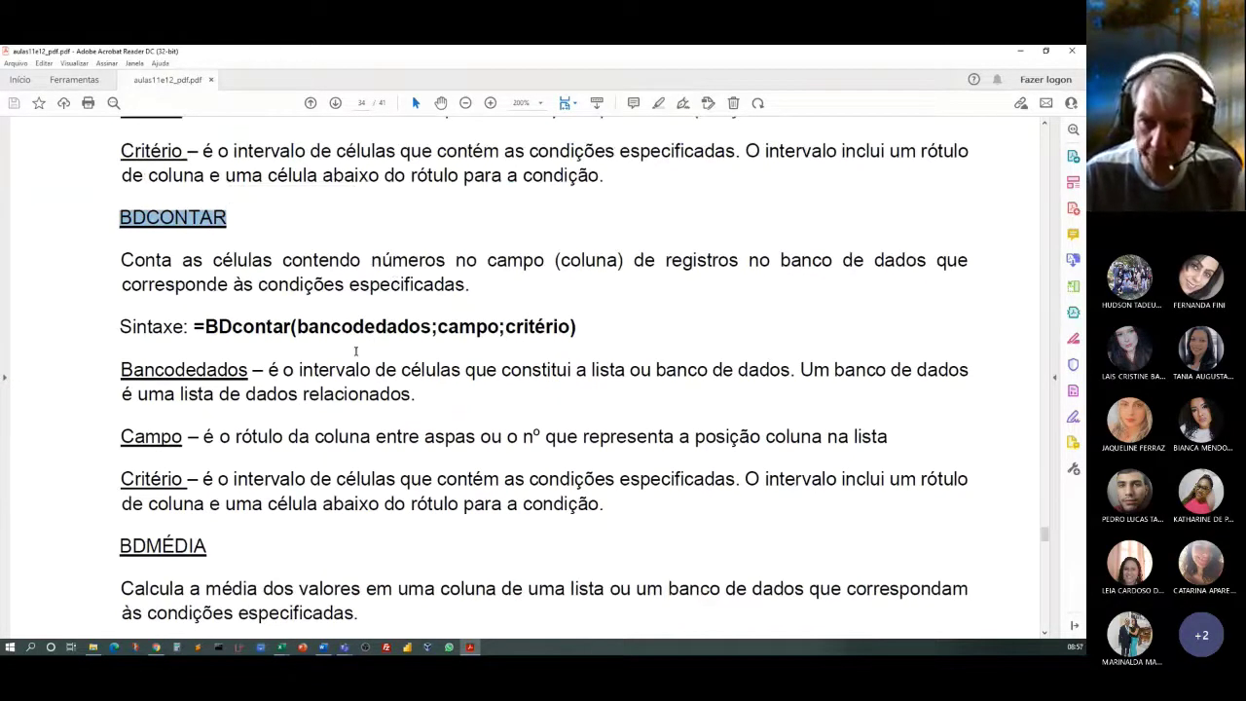
pyautogui.click(129, 221)
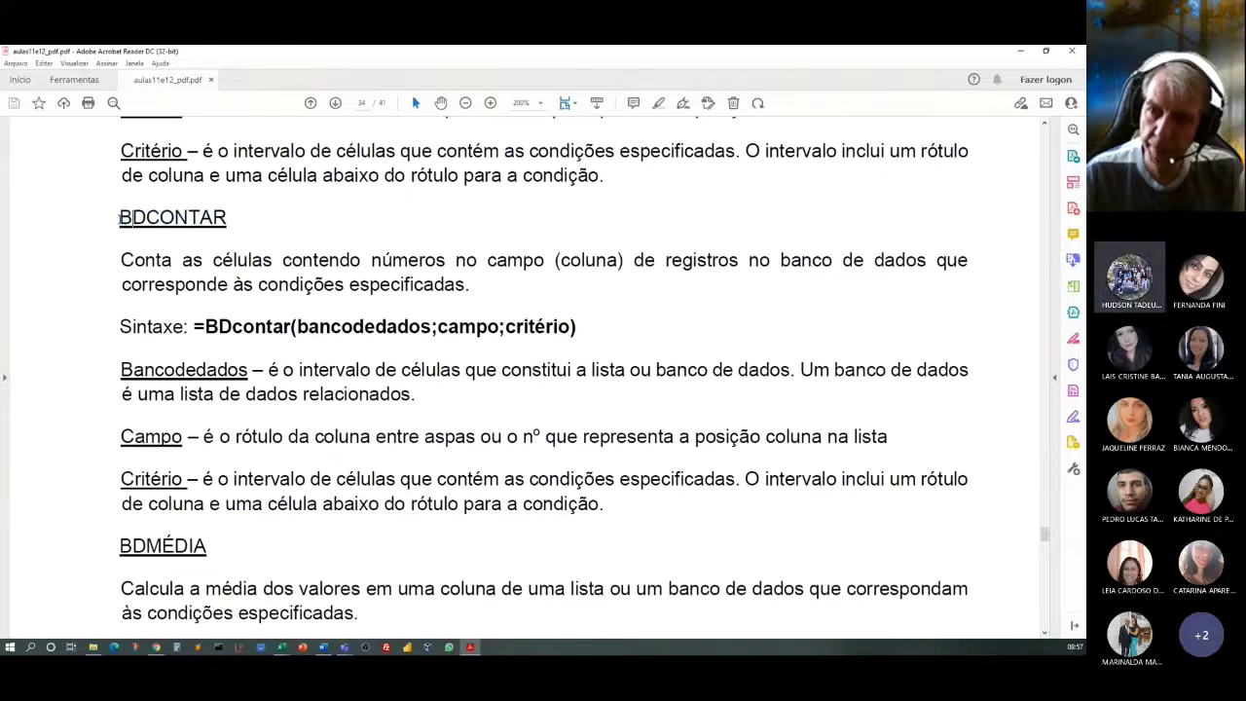
pyautogui.moveTo(123, 220); pyautogui.dragTo(226, 221)
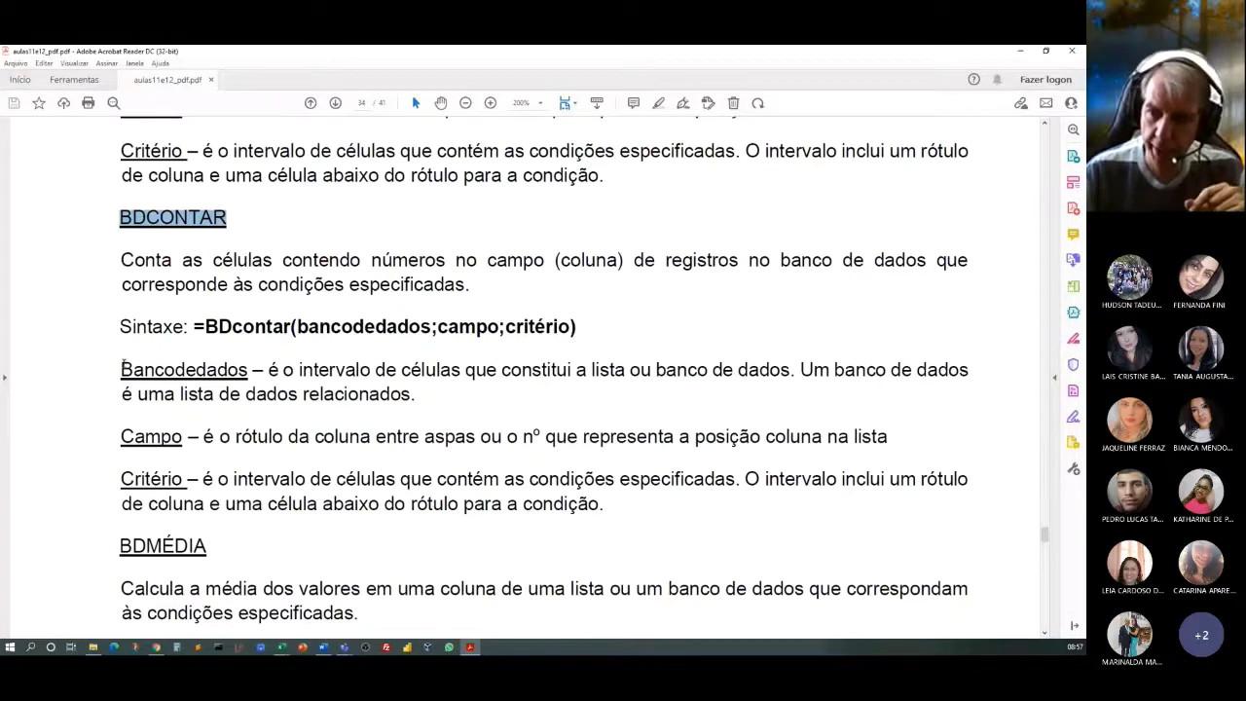
pyautogui.moveTo(122, 369); pyautogui.dragTo(223, 514)
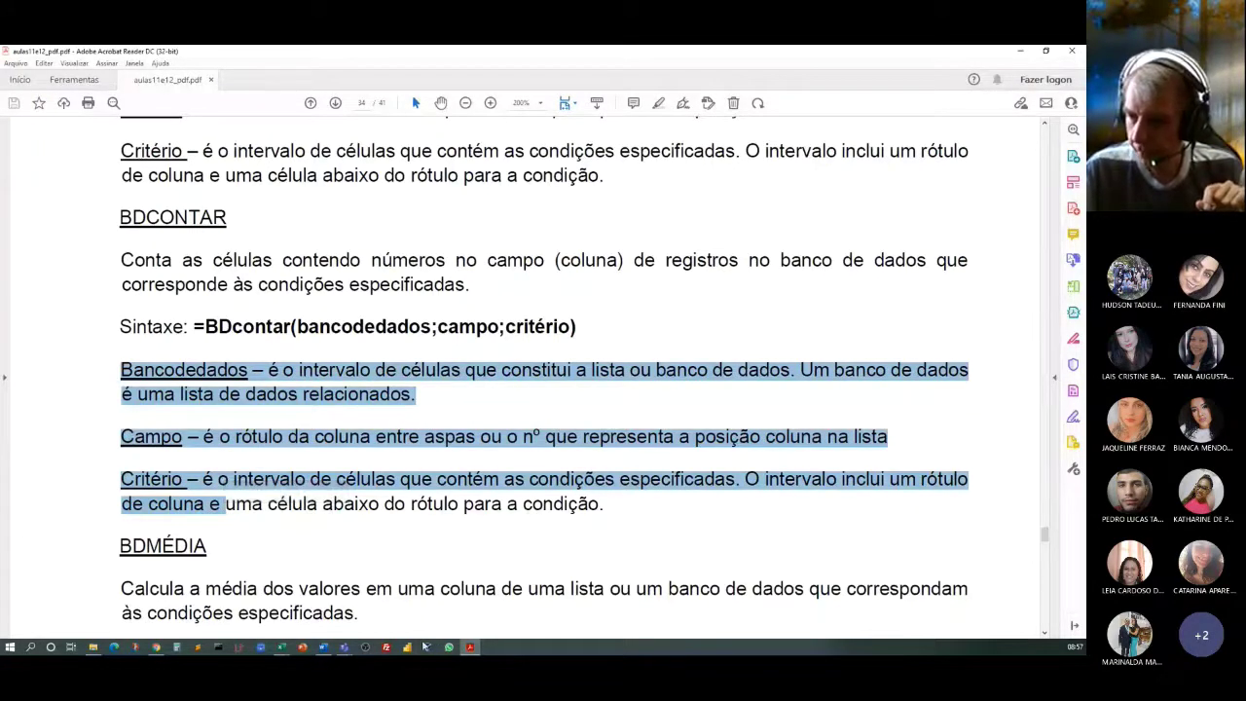
# Step: Switch back to the 27_07 workbook in Excel and enter the label Critério in A1 of the Funções sheet
pyautogui.click(283, 647)
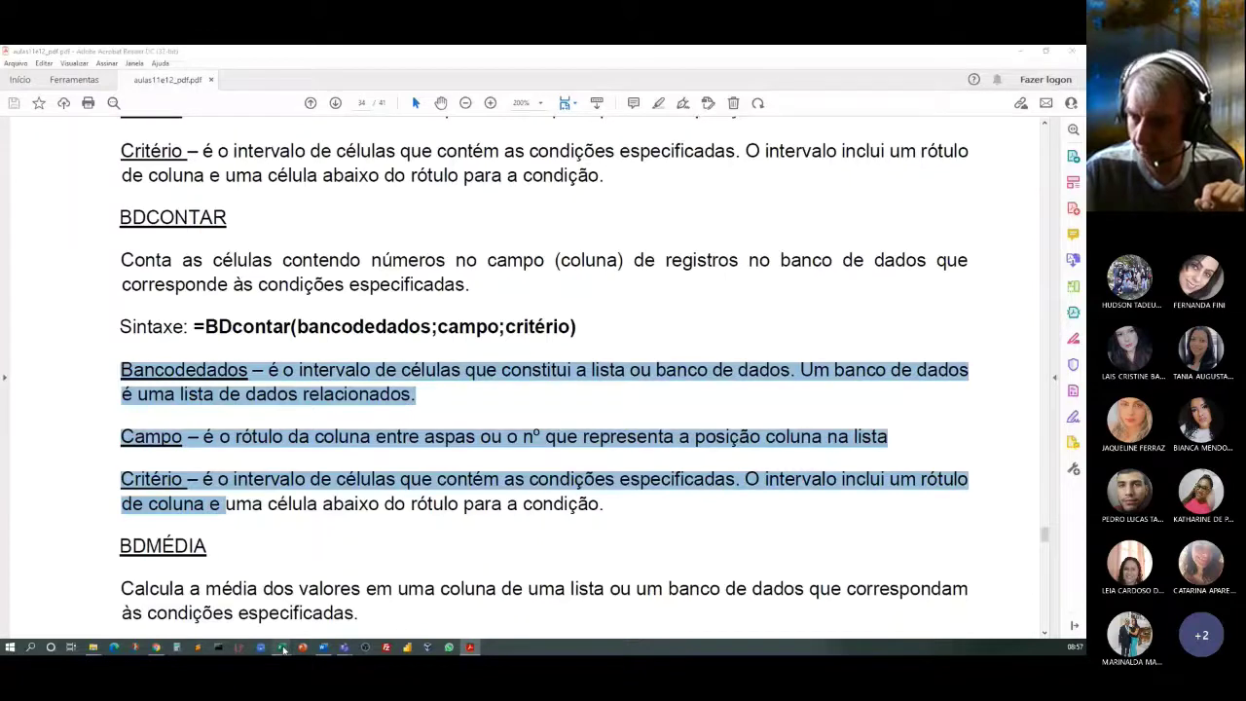
pyautogui.click(279, 564)
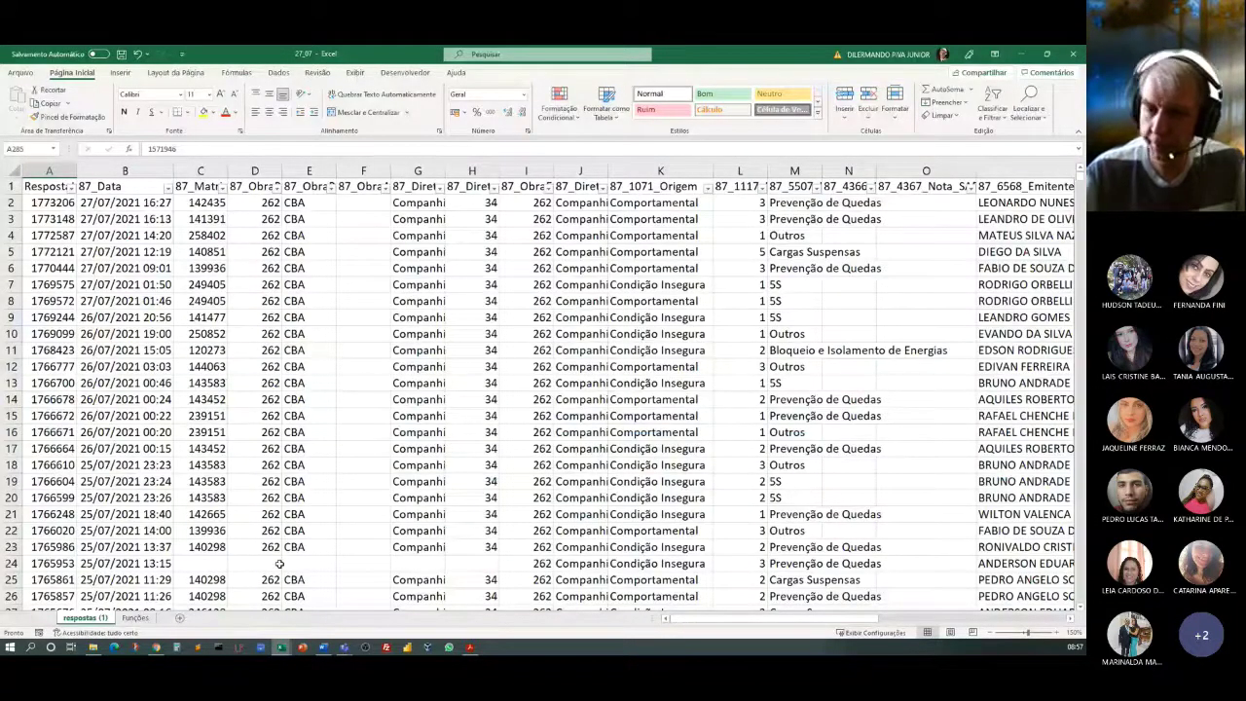
pyautogui.hotkey('ctrl', 'pagedown')
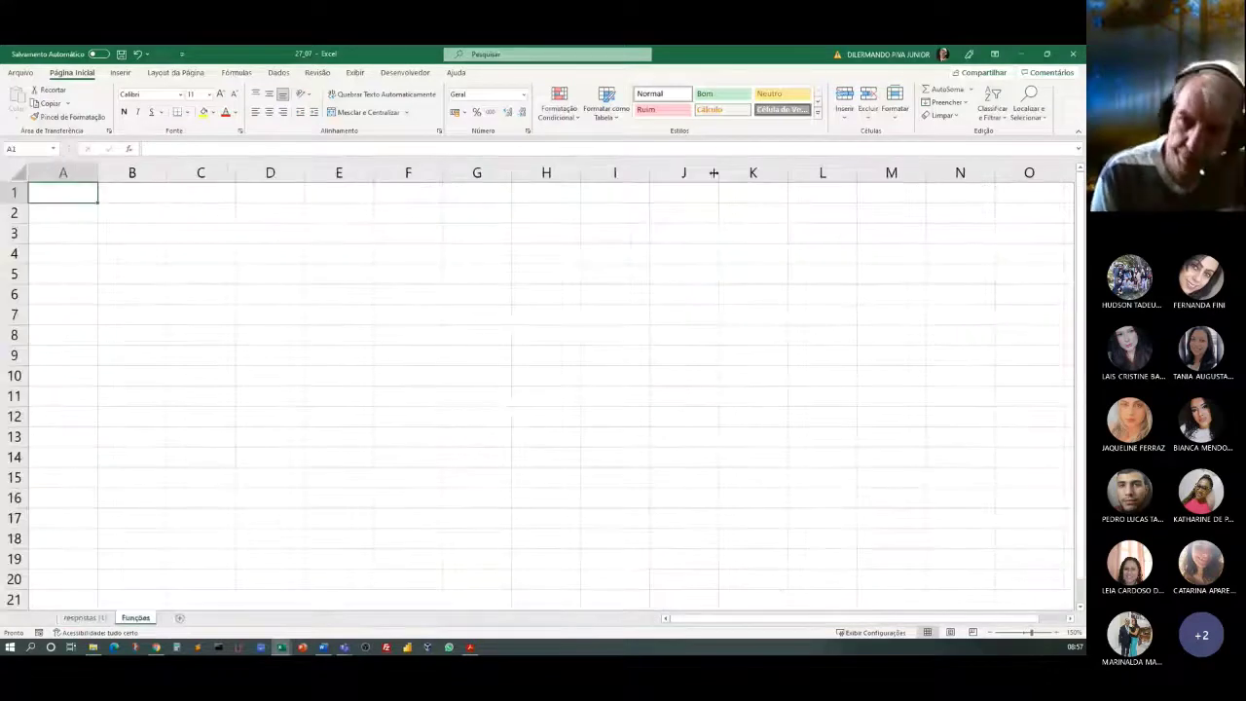
pyautogui.write('Crit')
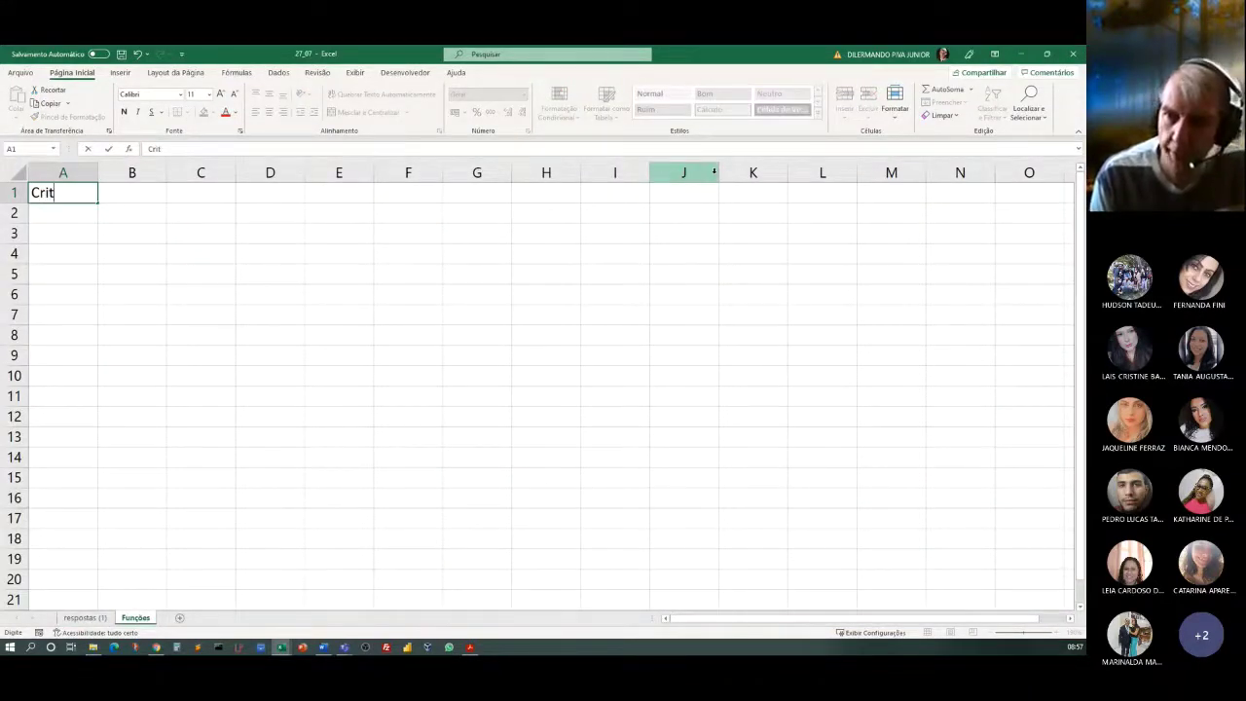
pyautogui.write('ério')
pyautogui.press('Return')
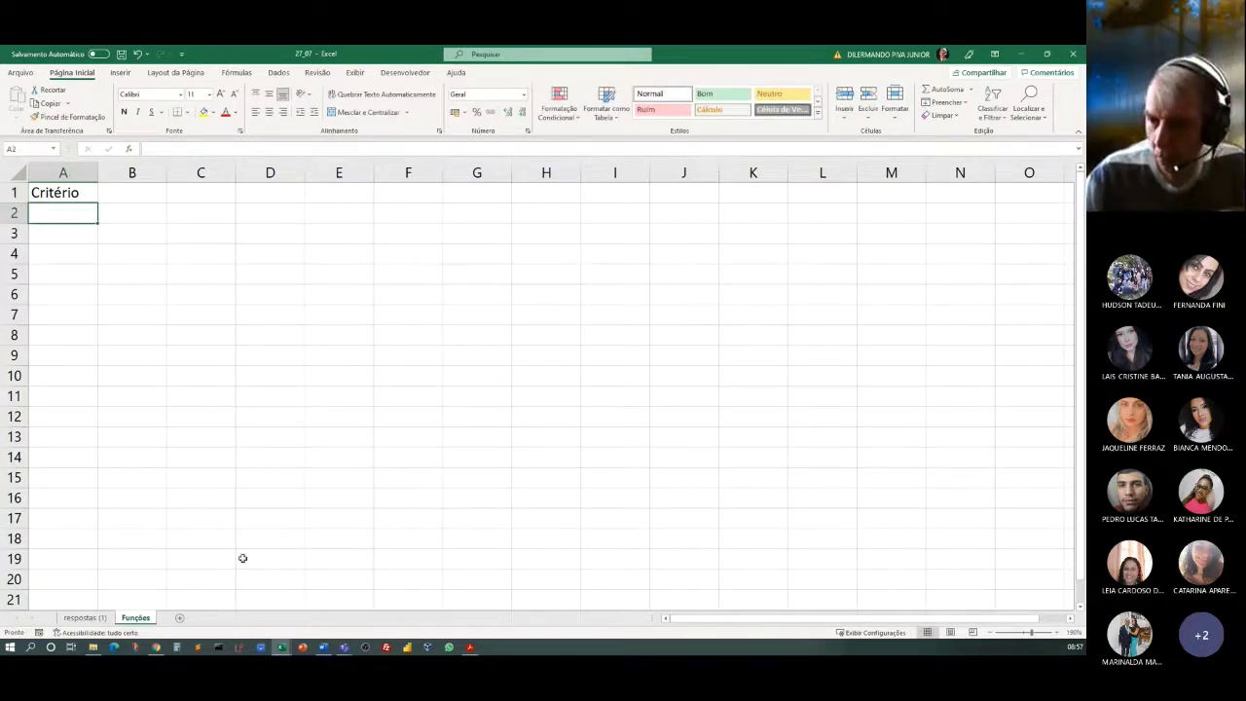
# Step: Copy the 87_1071_Origem header and its first value, Comportamental, from the respostas (1) sheet to A2:A3 of the Funções sheet
pyautogui.click(84, 618)
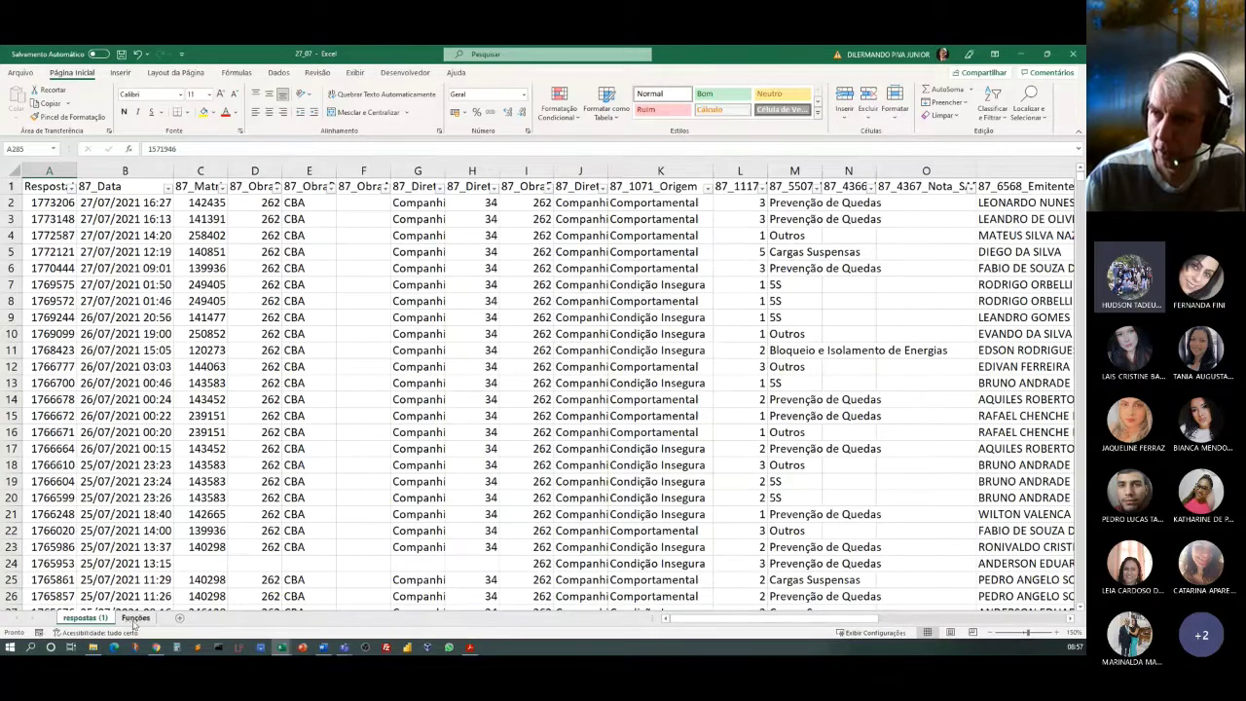
pyautogui.click(645, 186)
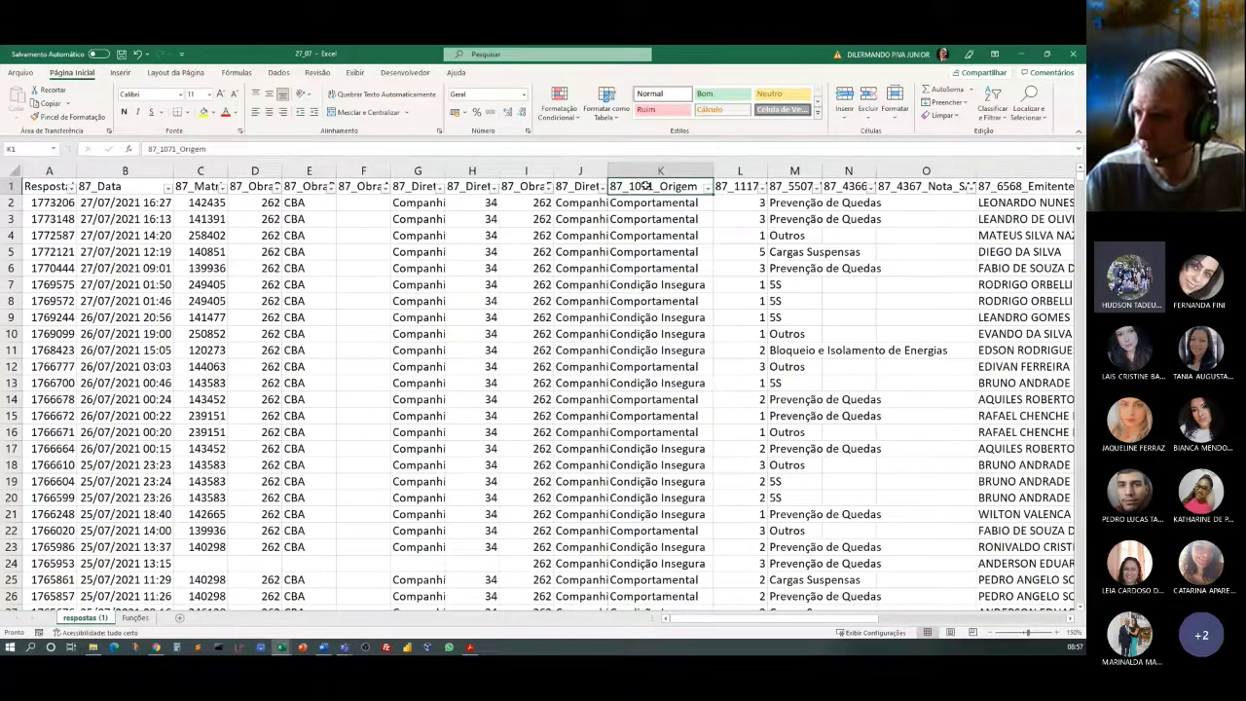
pyautogui.moveTo(646, 186); pyautogui.dragTo(643, 203)
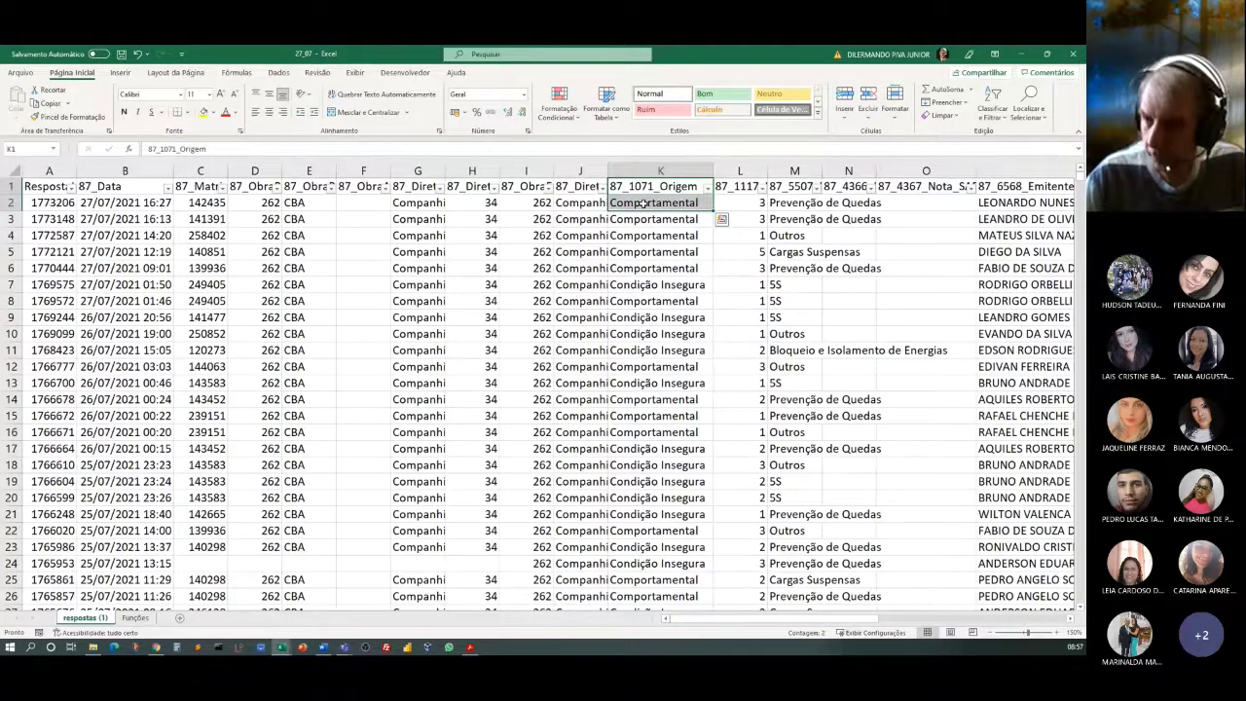
pyautogui.hotkey('ctrl', 'c')
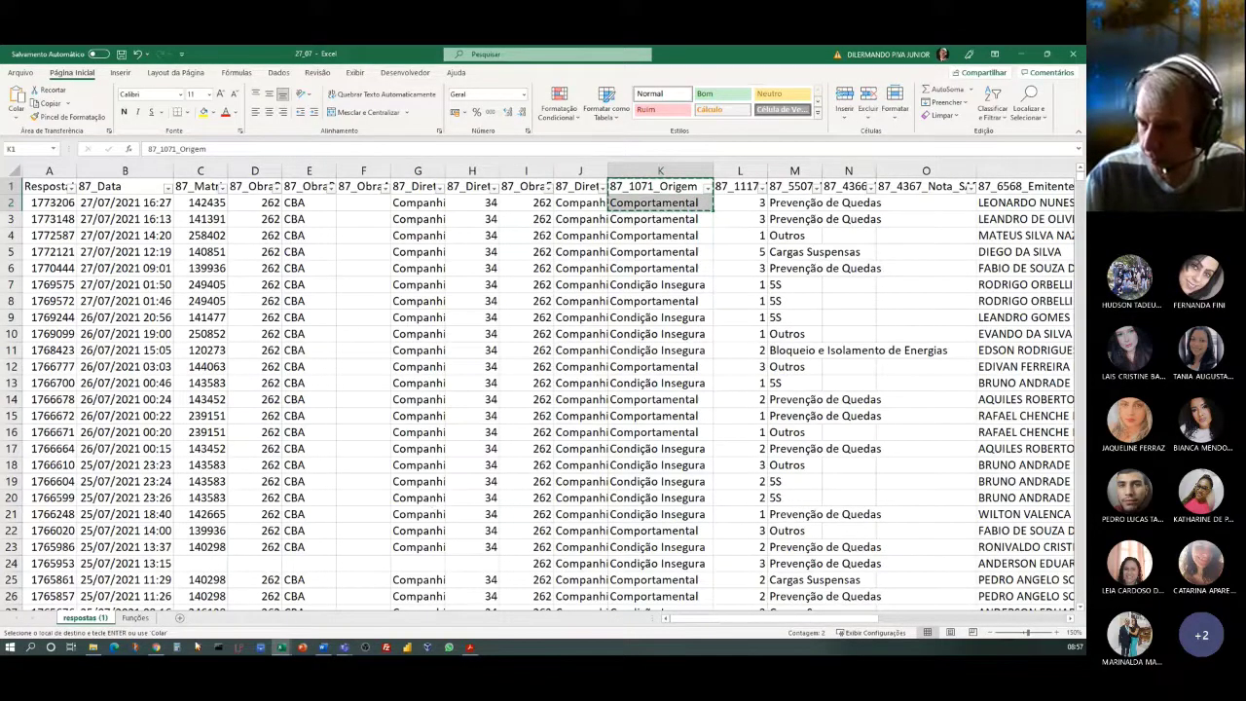
pyautogui.moveTo(281, 648)
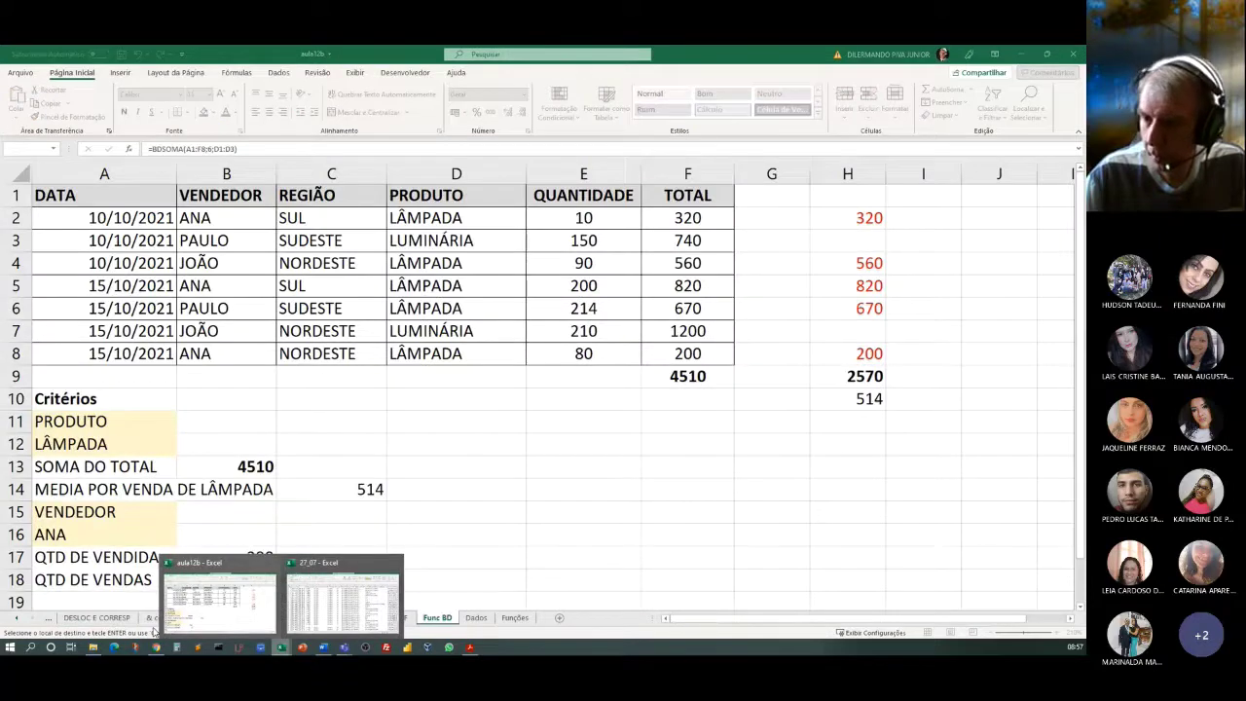
pyautogui.click(135, 619)
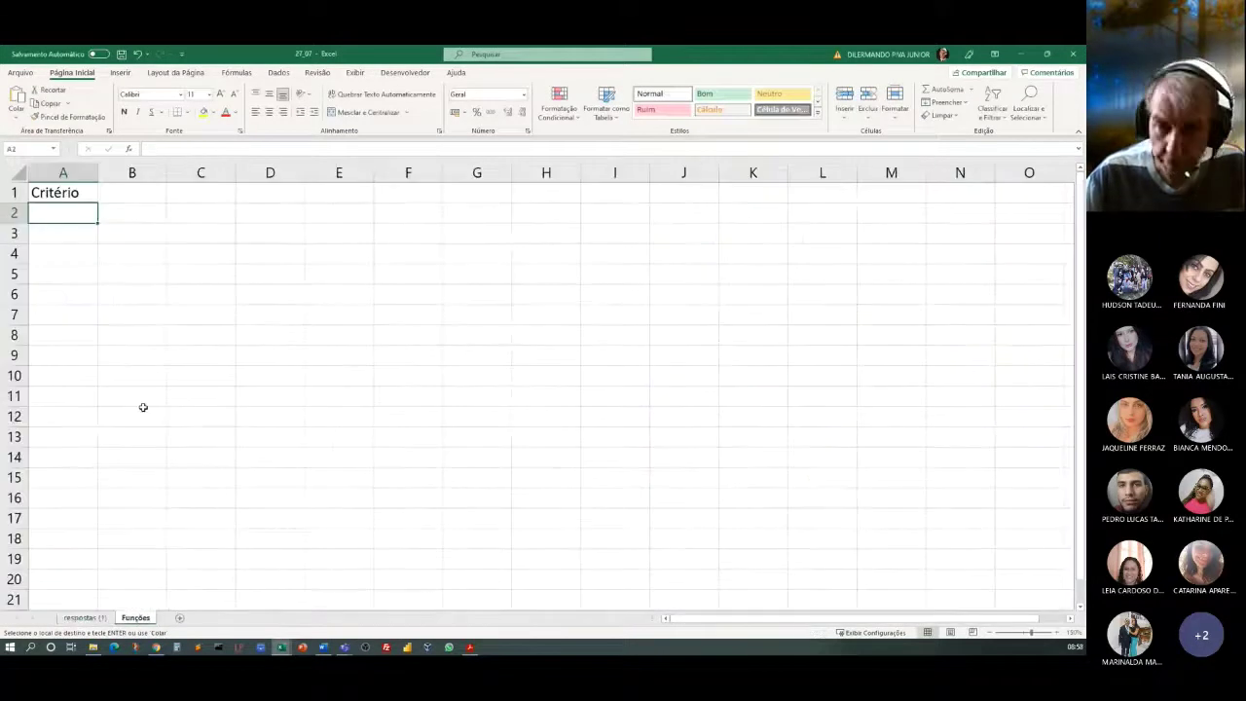
pyautogui.hotkey('ctrl', 'v')
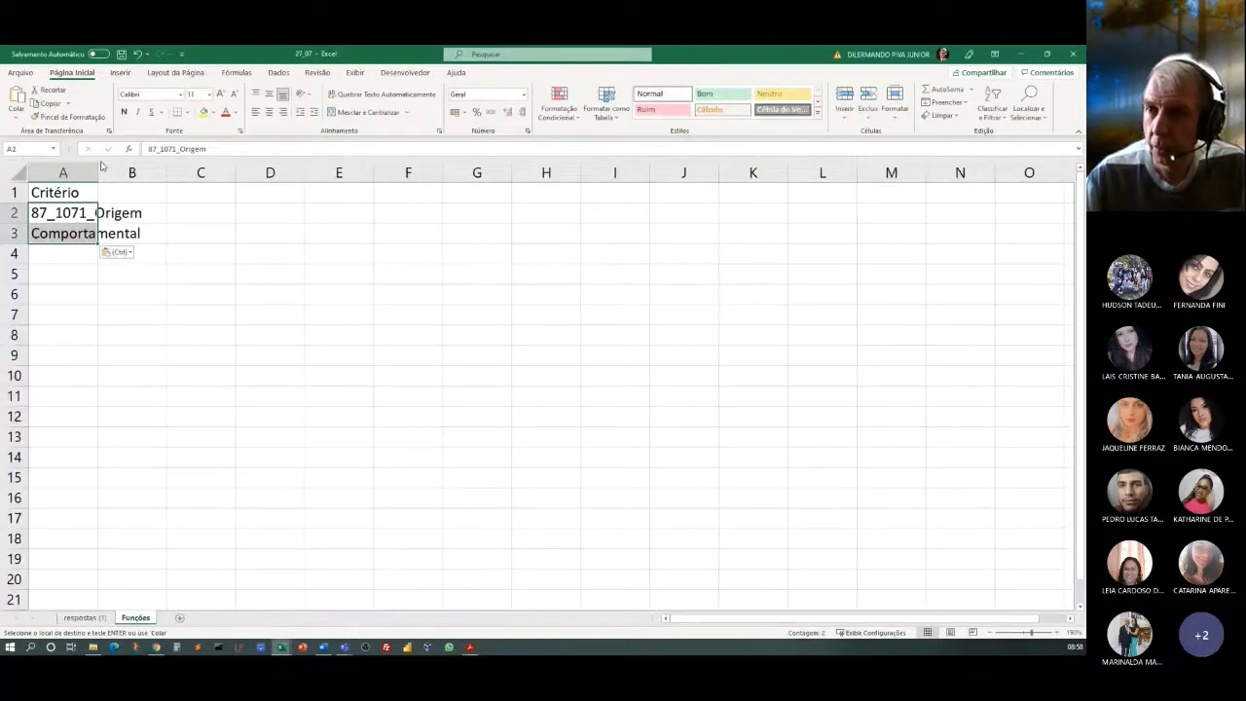
# Step: Widen column A of the Funções sheet so the 87_1071_Origem and Comportamental entries fit
pyautogui.moveTo(98, 172); pyautogui.dragTo(170, 172)
pyautogui.click(57, 213)
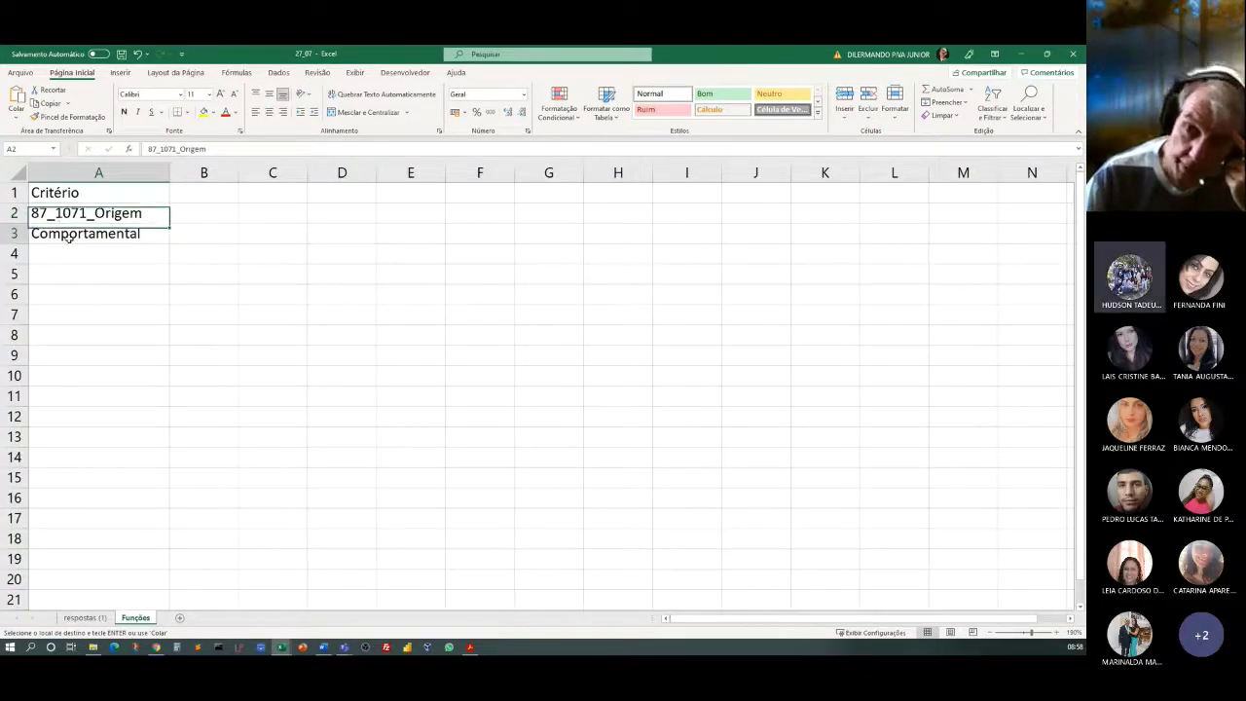
pyautogui.click(80, 238)
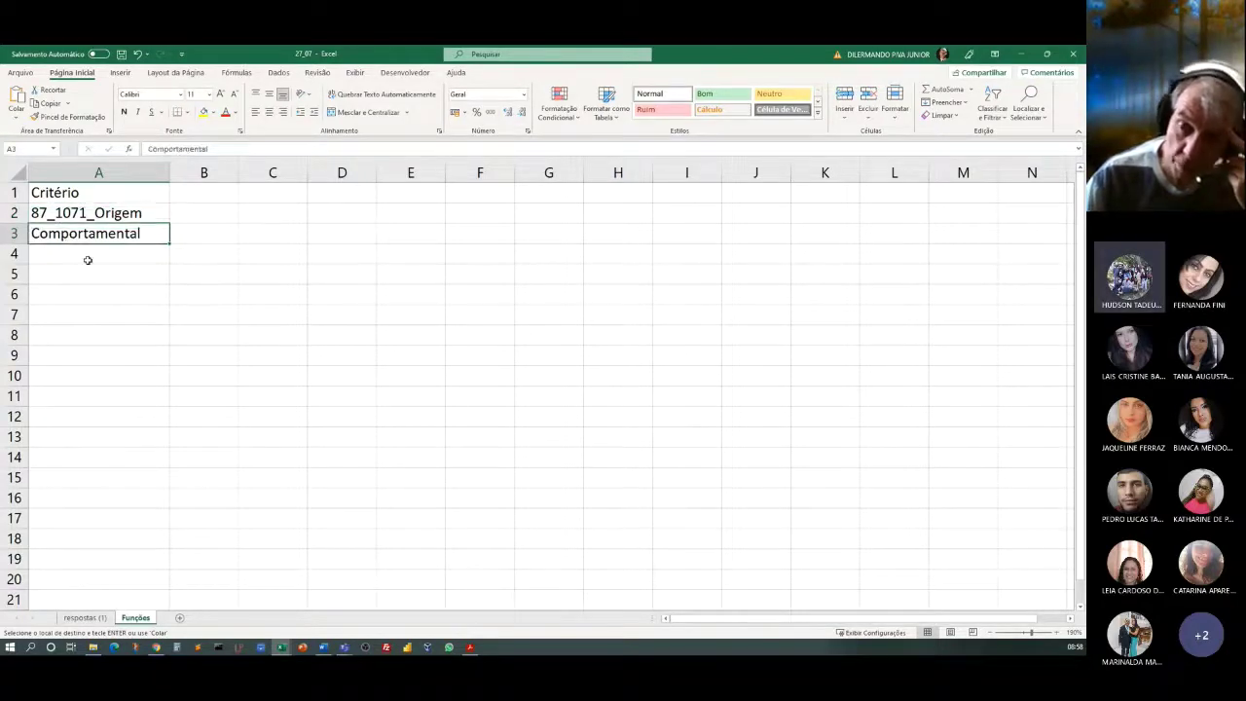
pyautogui.click(214, 208)
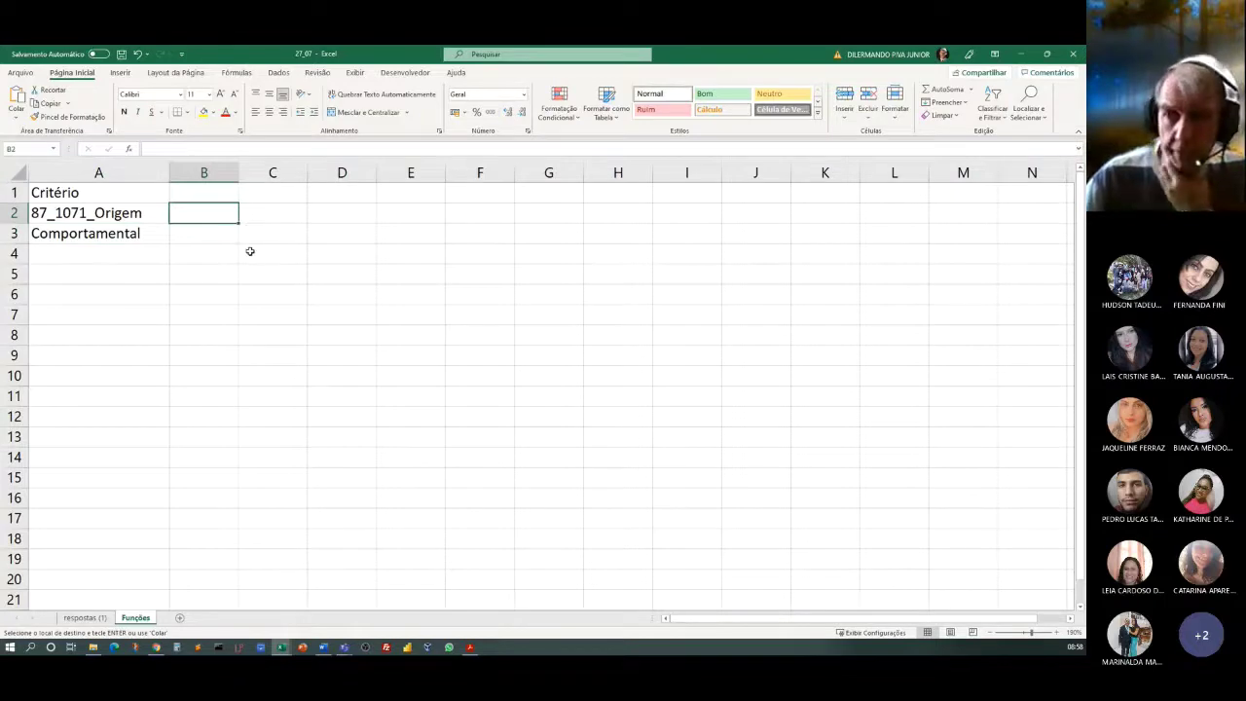
pyautogui.click(281, 646)
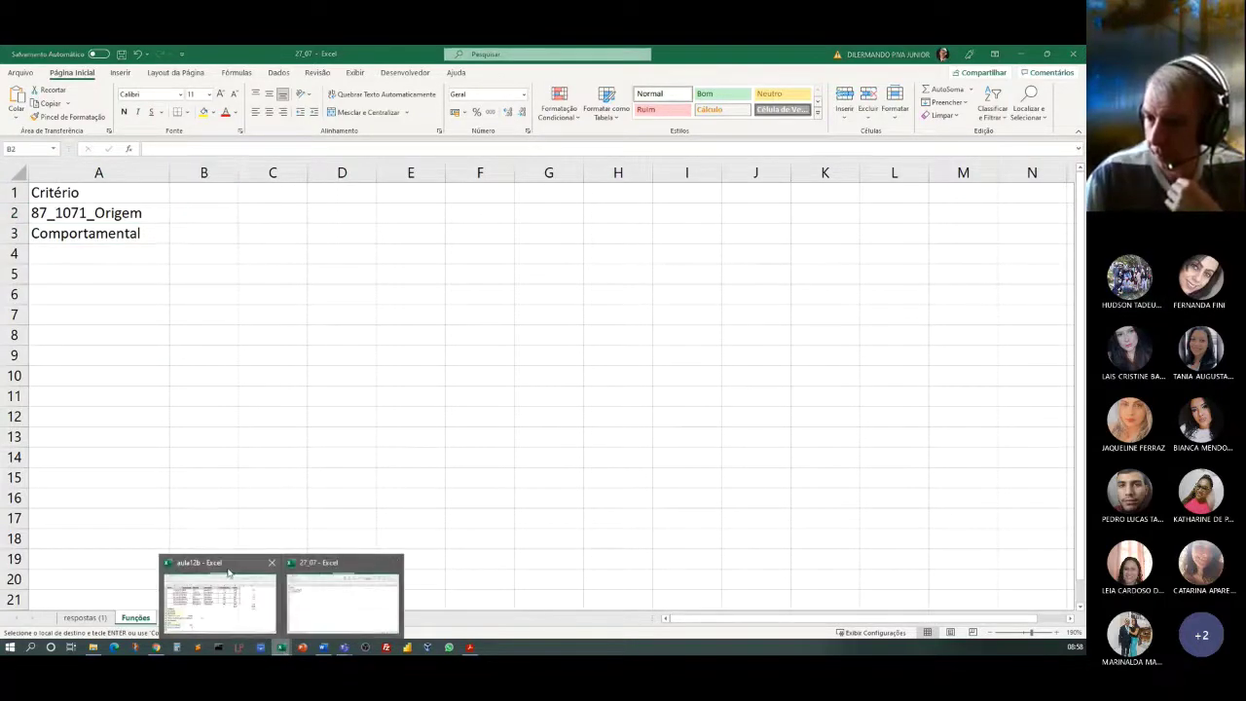
pyautogui.click(224, 594)
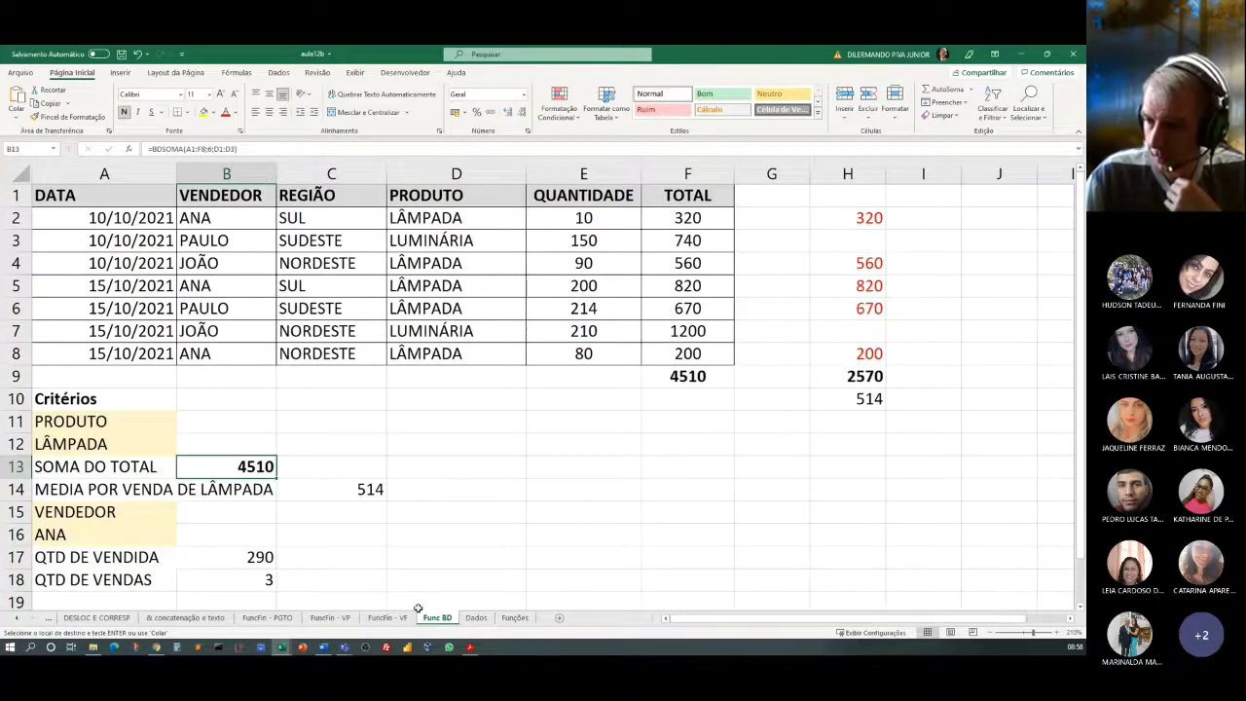
pyautogui.click(284, 649)
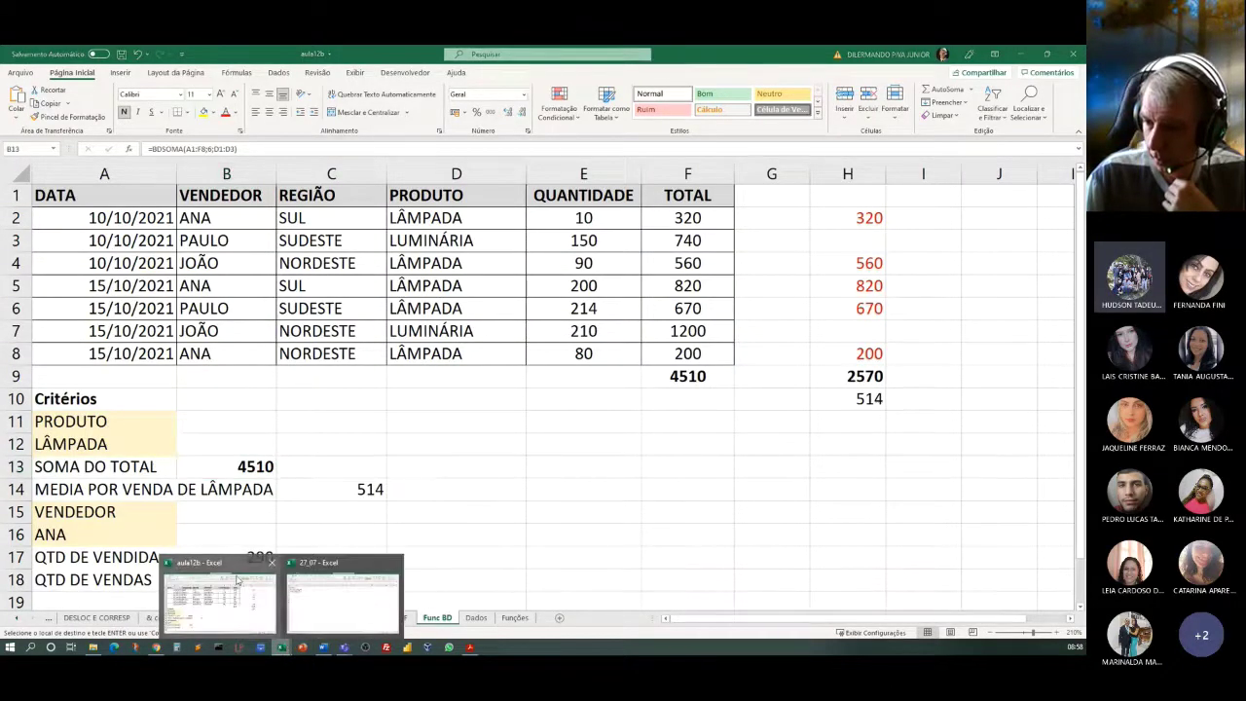
pyautogui.click(343, 599)
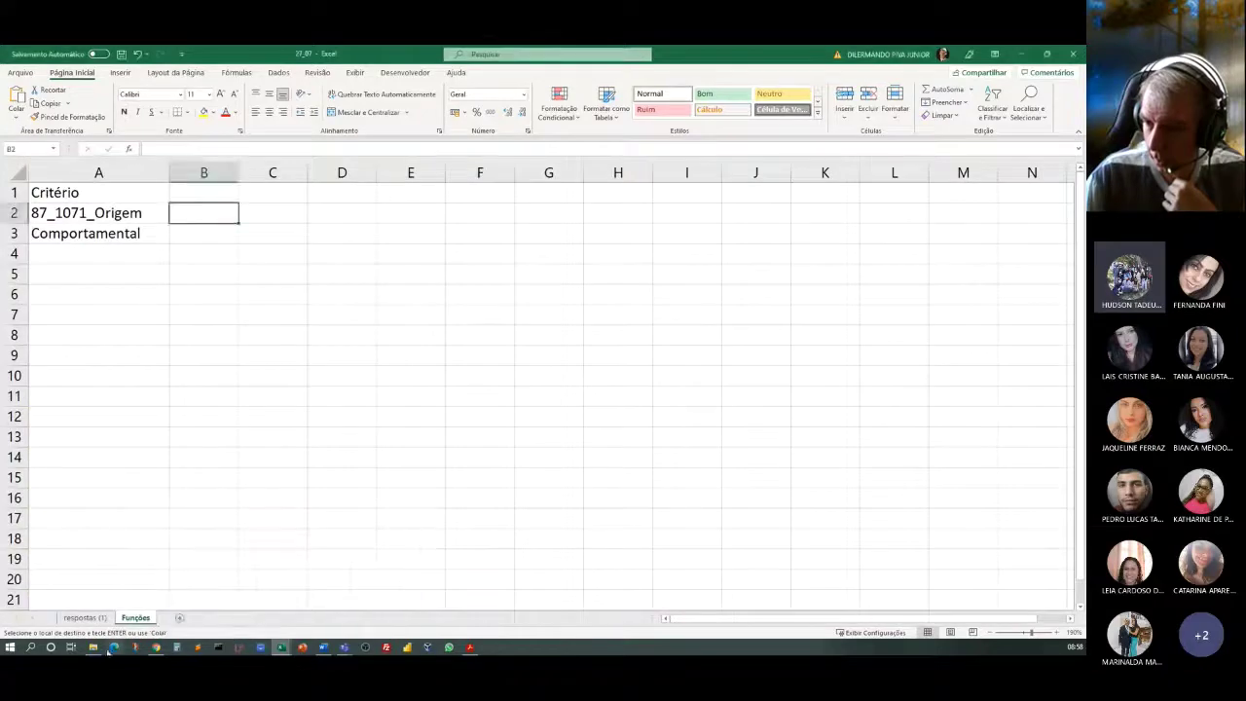
# Step: Copy a Condição Insegura value from the 87_1071_Origem column of respostas (1) to A4 of the Funções sheet
pyautogui.click(86, 618)
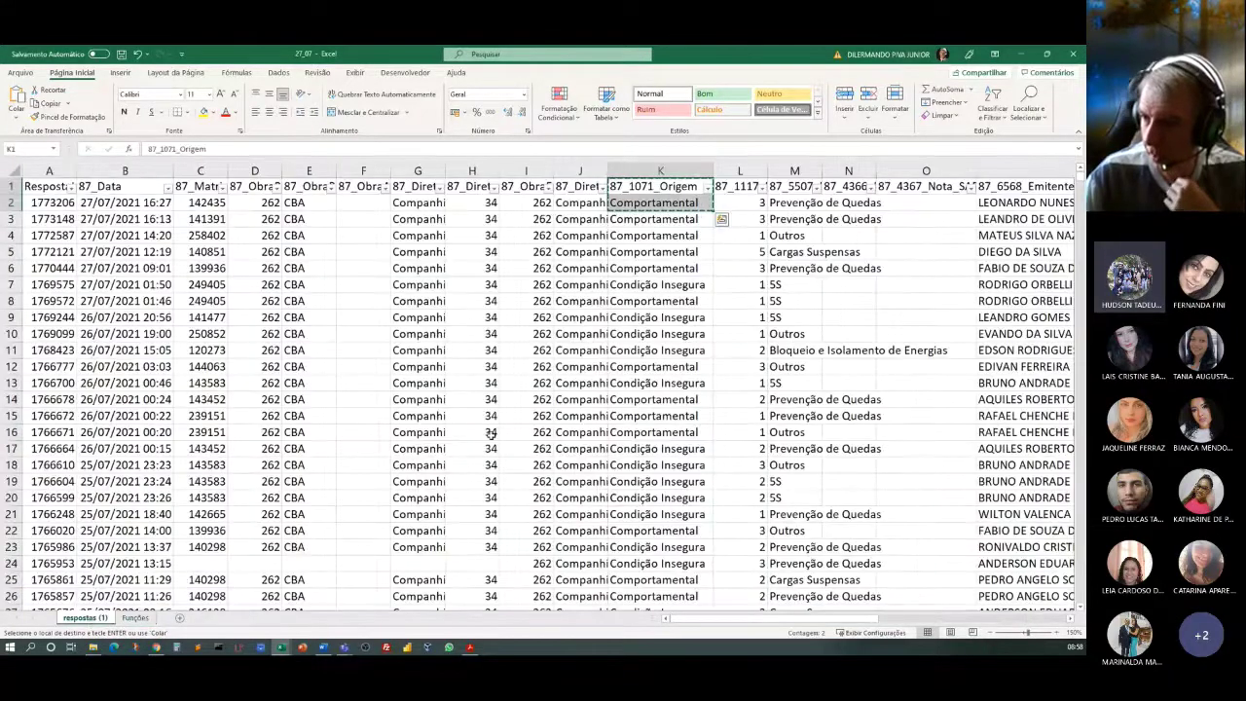
pyautogui.scroll(-1, 584, 446)
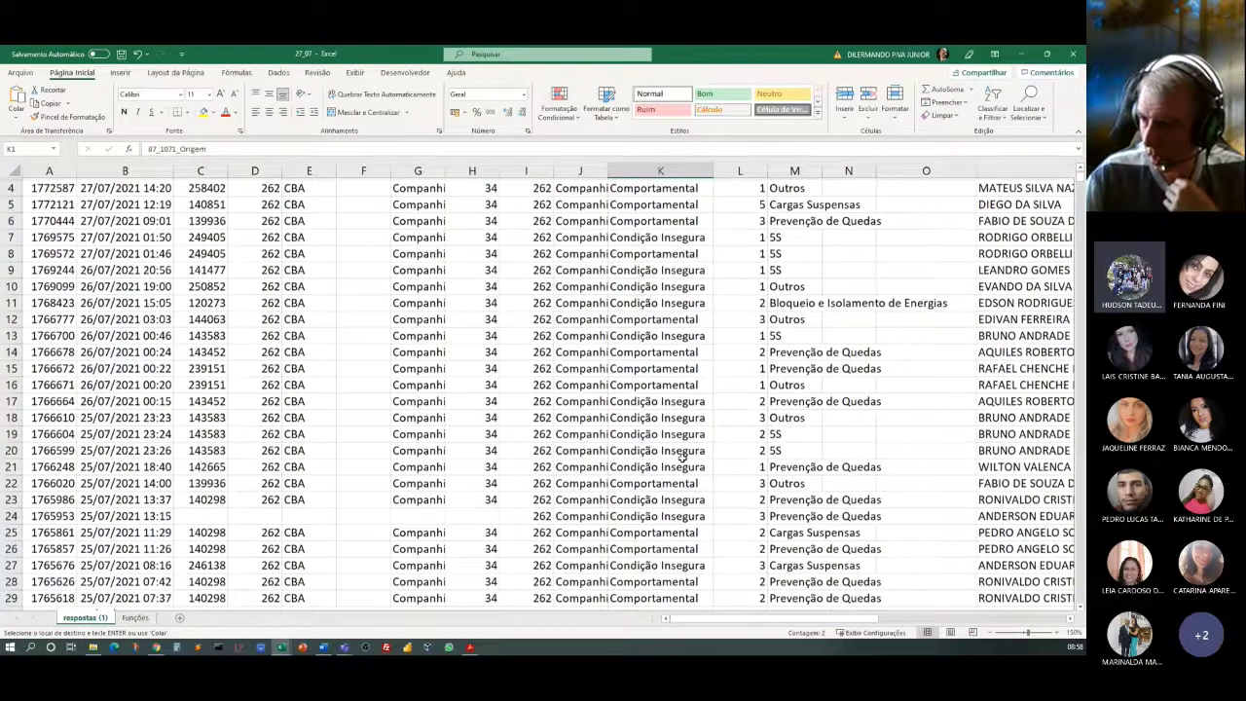
pyautogui.click(672, 416)
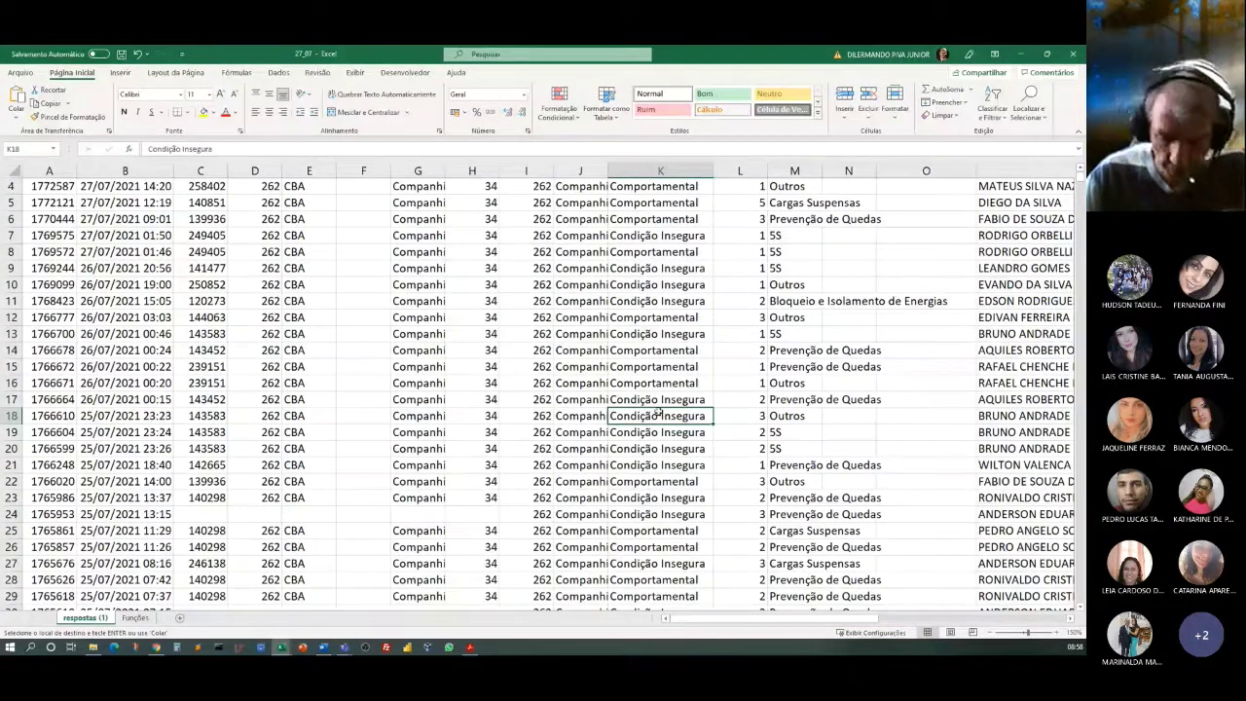
pyautogui.click(135, 617)
pyautogui.click(78, 256)
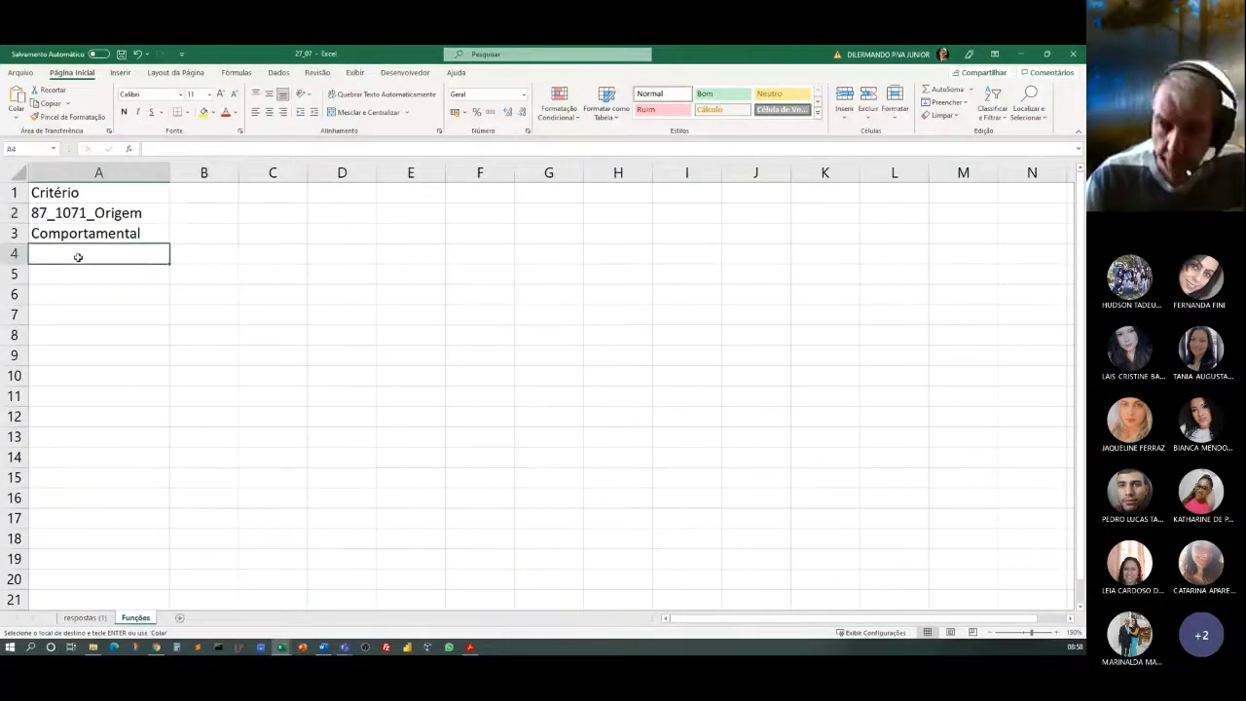
pyautogui.hotkey('ctrl', 'v')
pyautogui.click(108, 286)
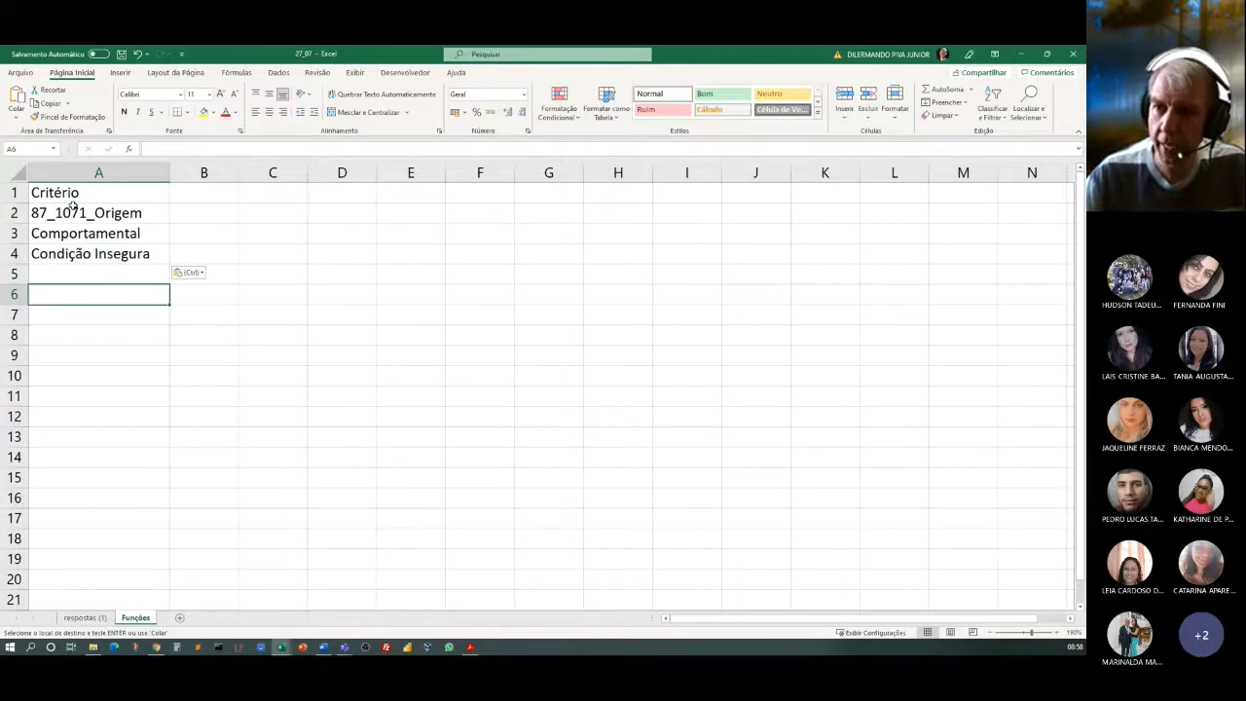
# Step: Start a BDCONTAR formula in A6 of the Funções sheet
pyautogui.click(73, 212)
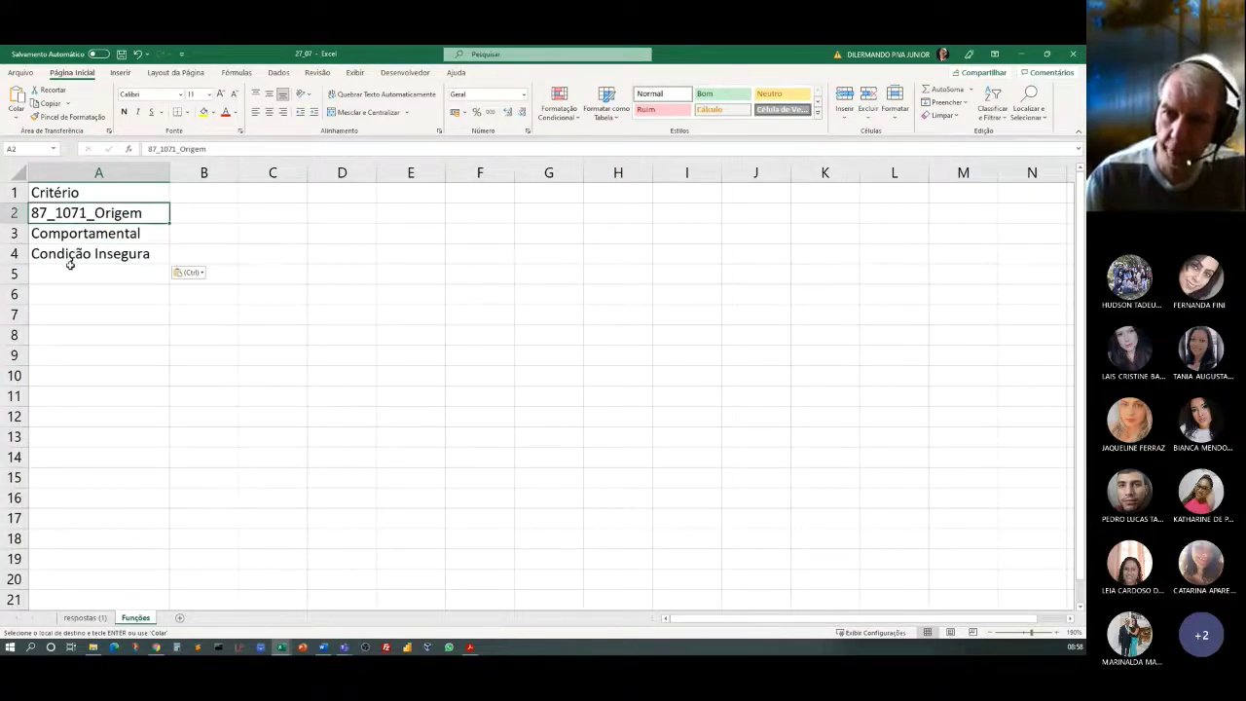
pyautogui.click(86, 292)
pyautogui.write('=')
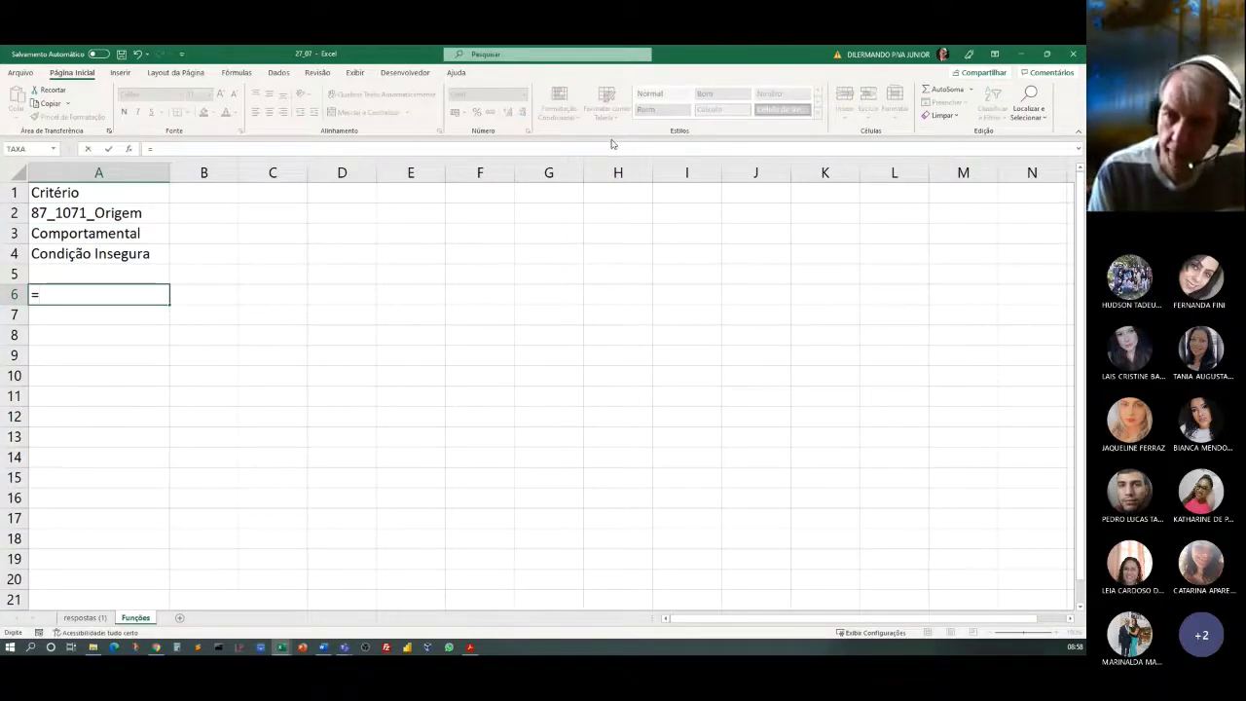
pyautogui.write('DB')
pyautogui.press('BackSpace')
pyautogui.press('BackSpace')
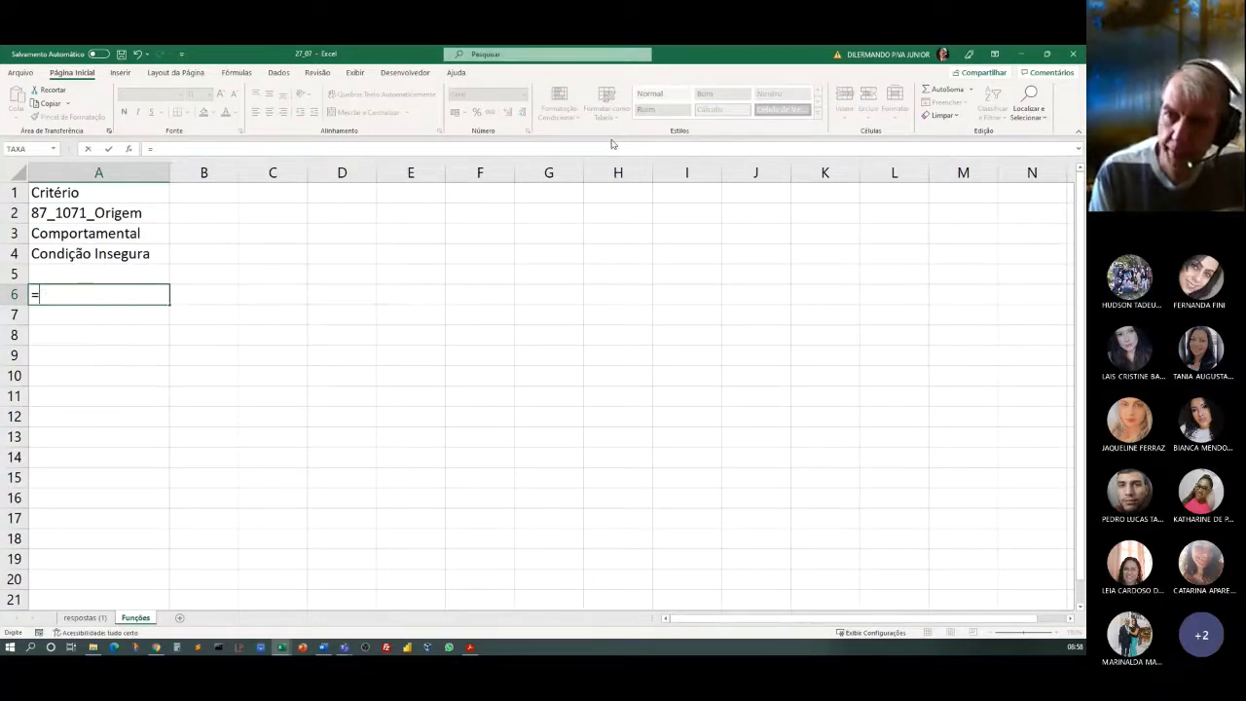
pyautogui.write('BD')
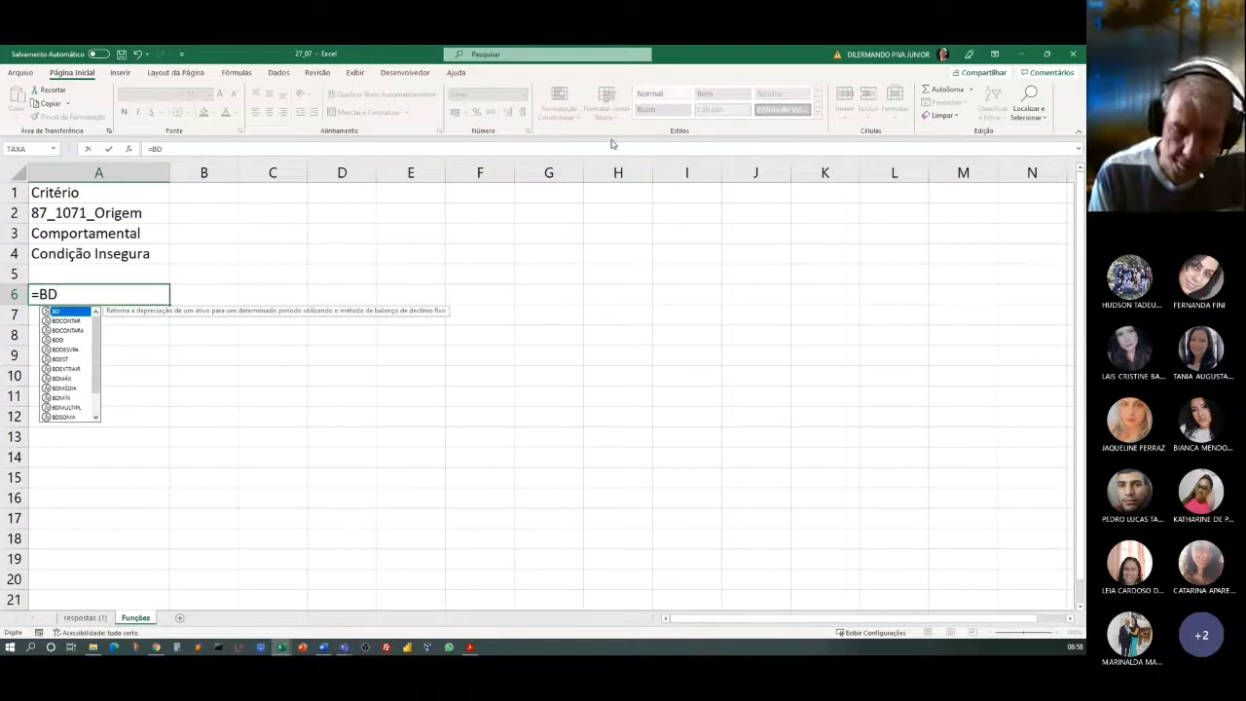
pyautogui.write('CONTAR')
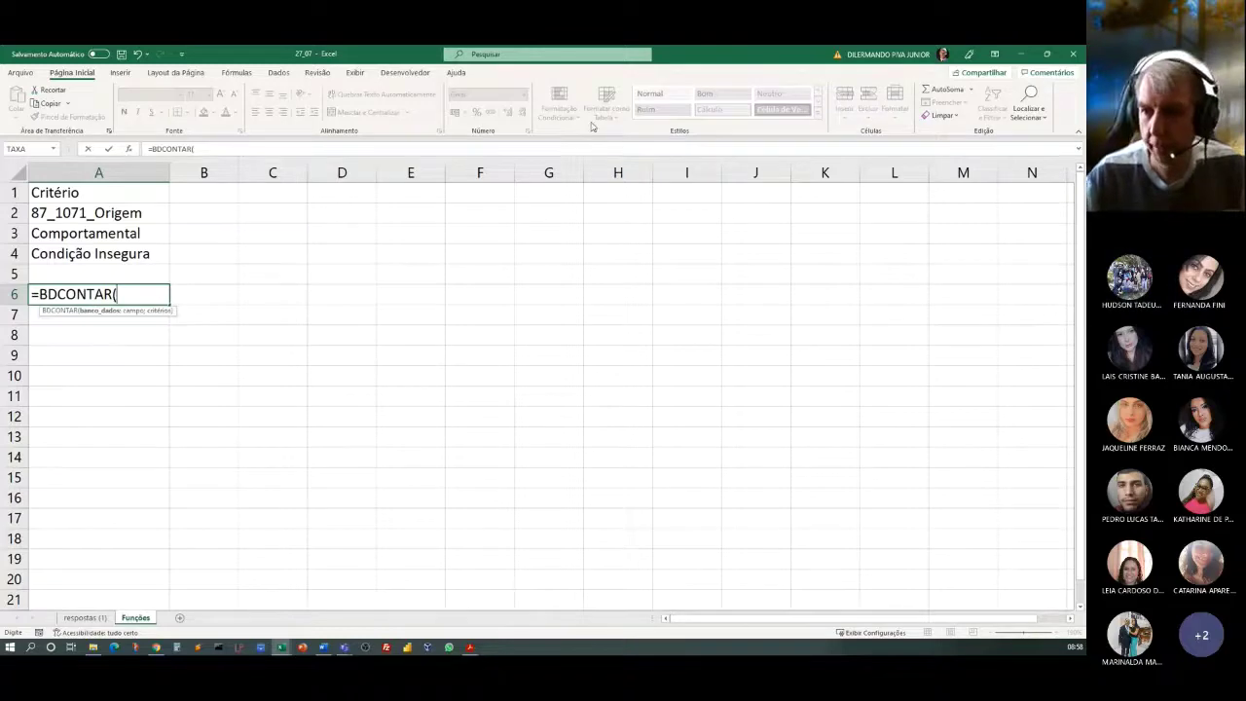
pyautogui.write('(')
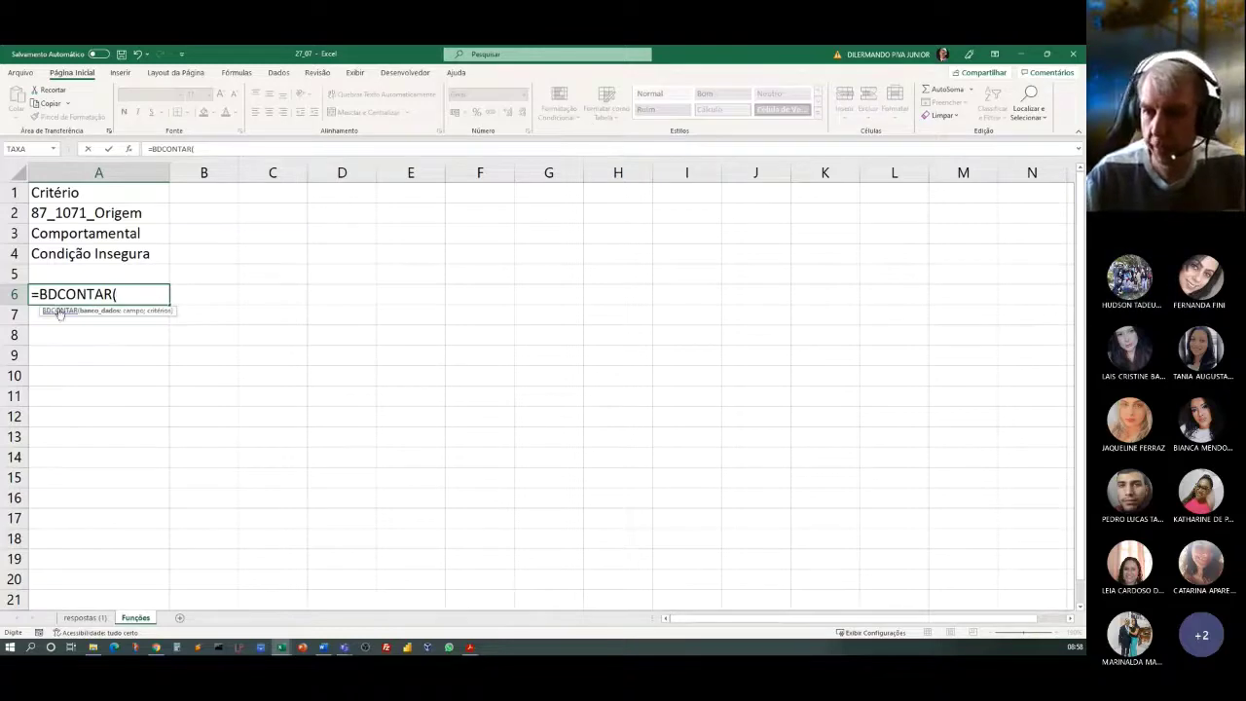
# Step: Set the database argument of BDCONTAR to the range A1:R3639 on the respostas (1) sheet
pyautogui.click(74, 621)
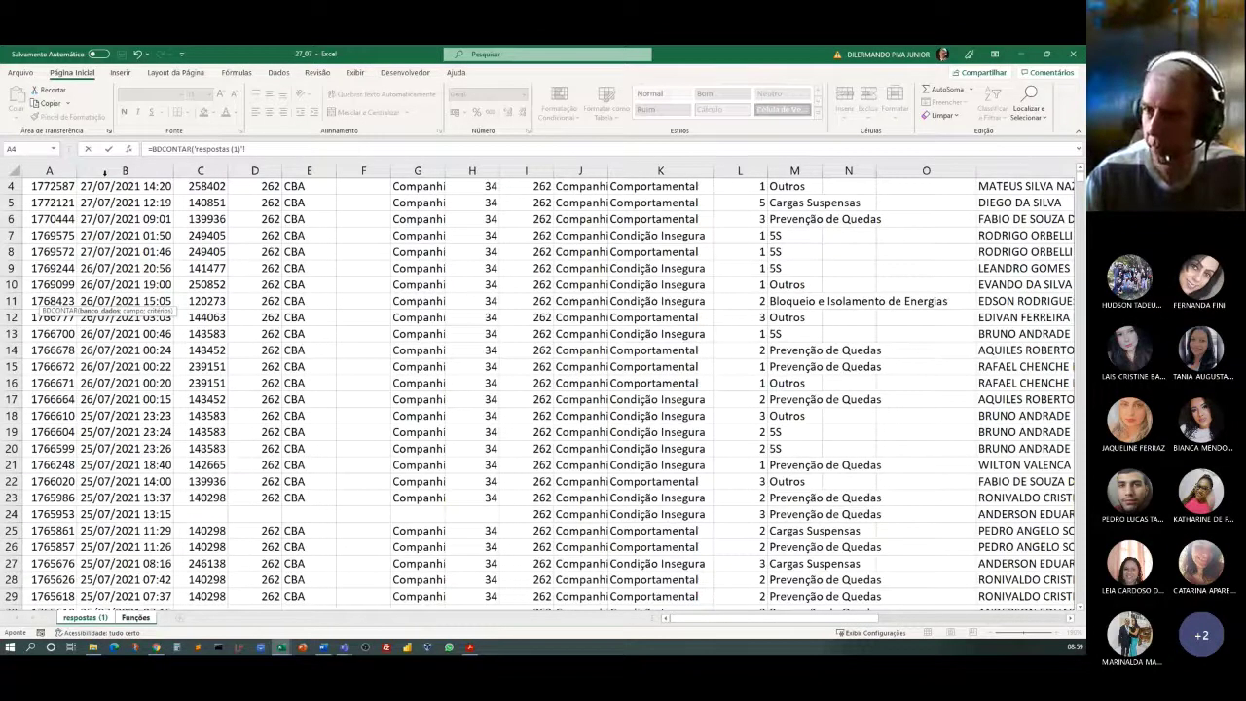
pyautogui.scroll(1, 104, 172)
pyautogui.moveTo(39, 186); pyautogui.dragTo(312, 350)
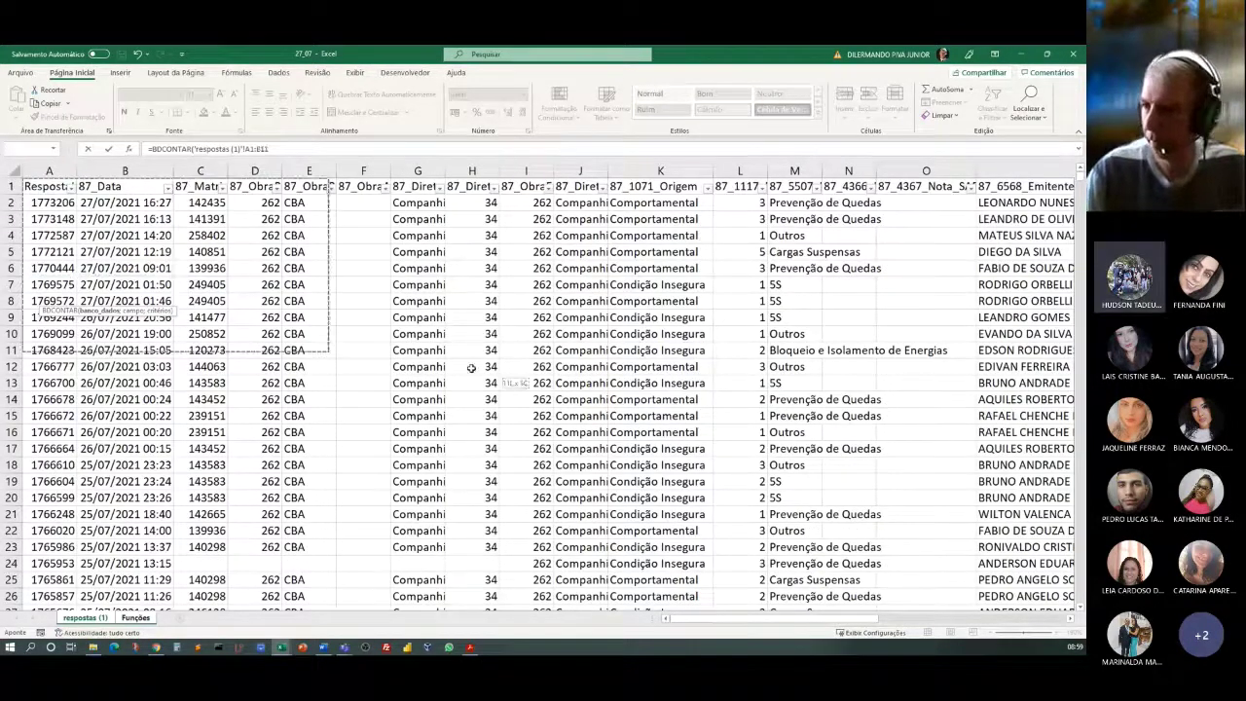
pyautogui.moveTo(472, 369); pyautogui.dragTo(336, 580)
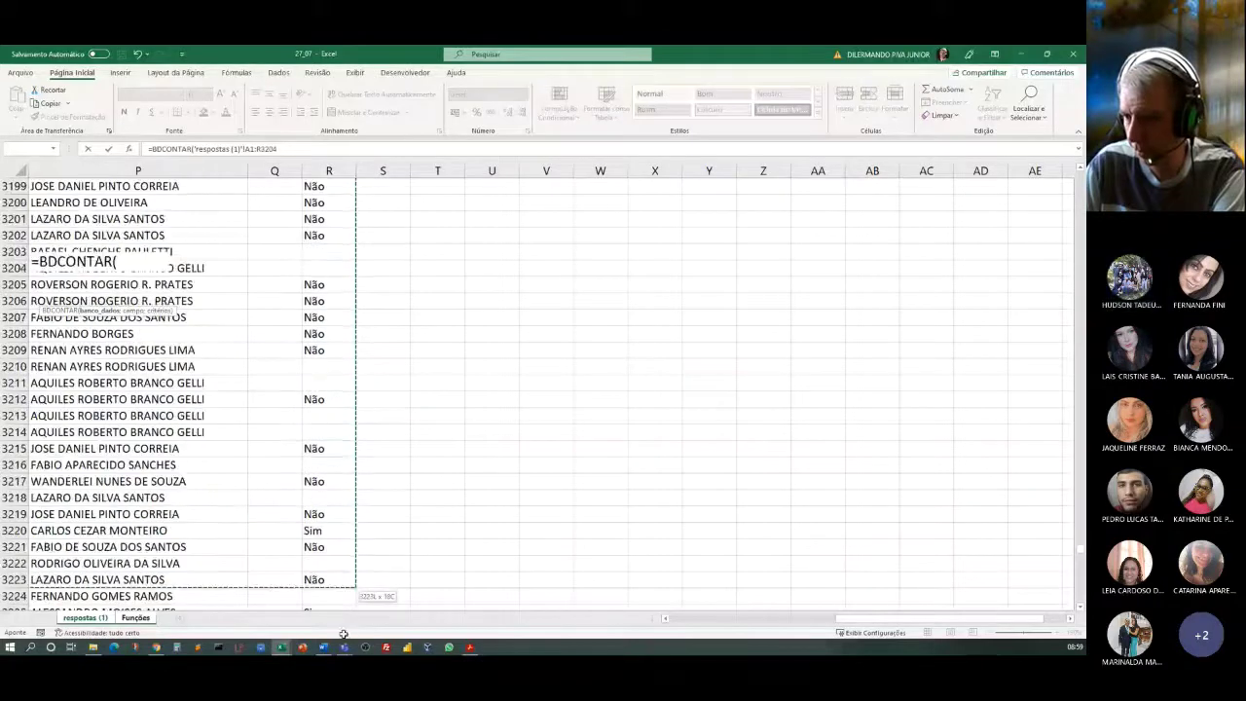
pyautogui.moveTo(344, 634); pyautogui.dragTo(338, 225)
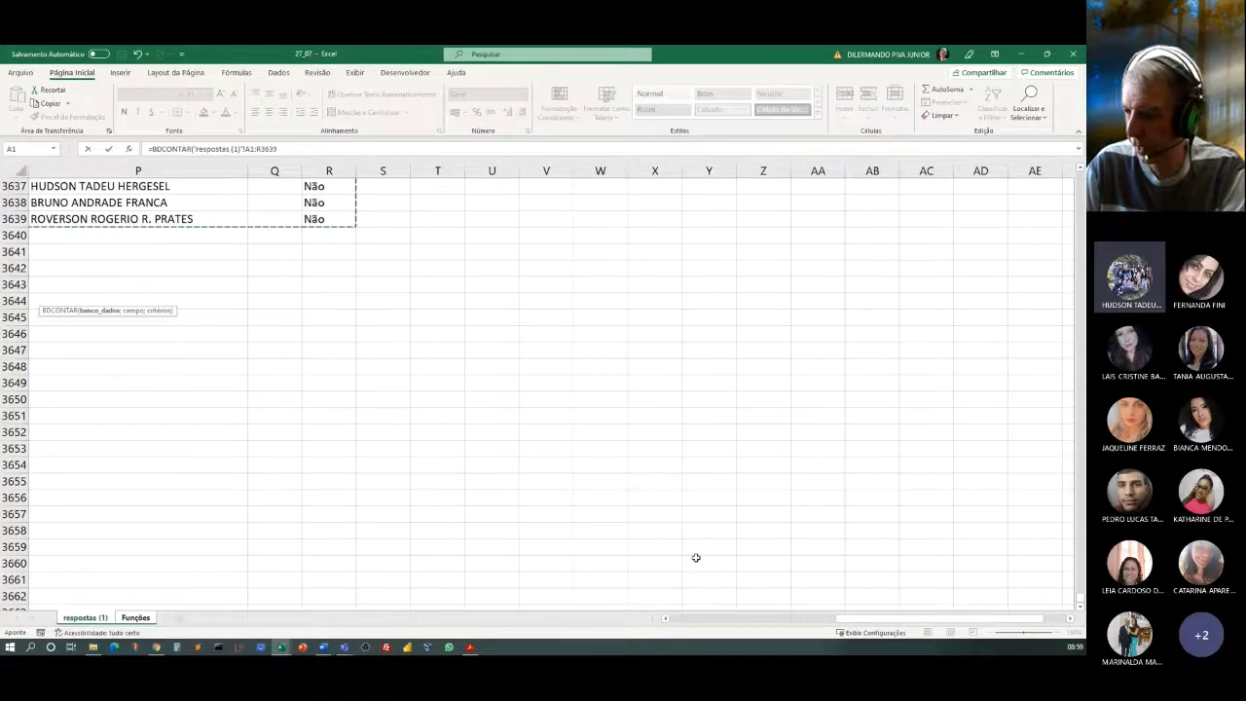
# Step: Examine the records on the respostas (1) sheet from row 3639 back up to the header row, across its columns
pyautogui.moveTo(857, 619); pyautogui.dragTo(691, 620)
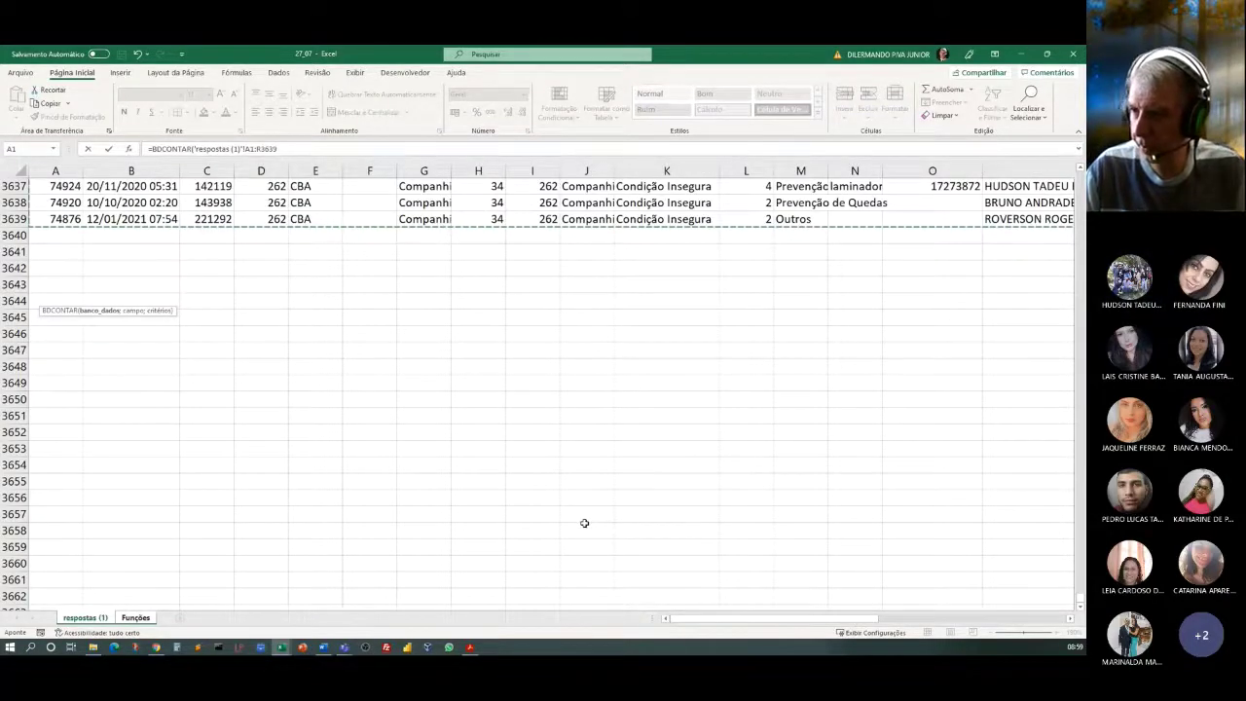
pyautogui.scroll(7, 584, 523)
pyautogui.scroll(20, 621, 493)
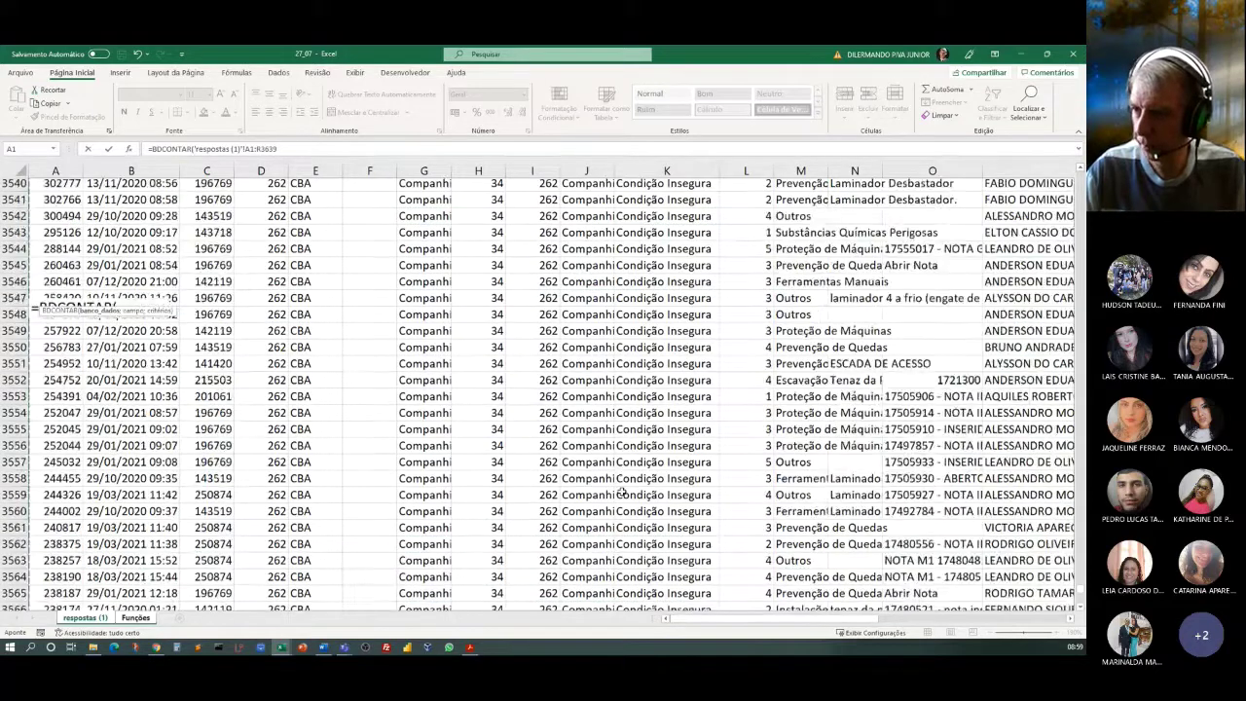
pyautogui.scroll(20, 621, 493)
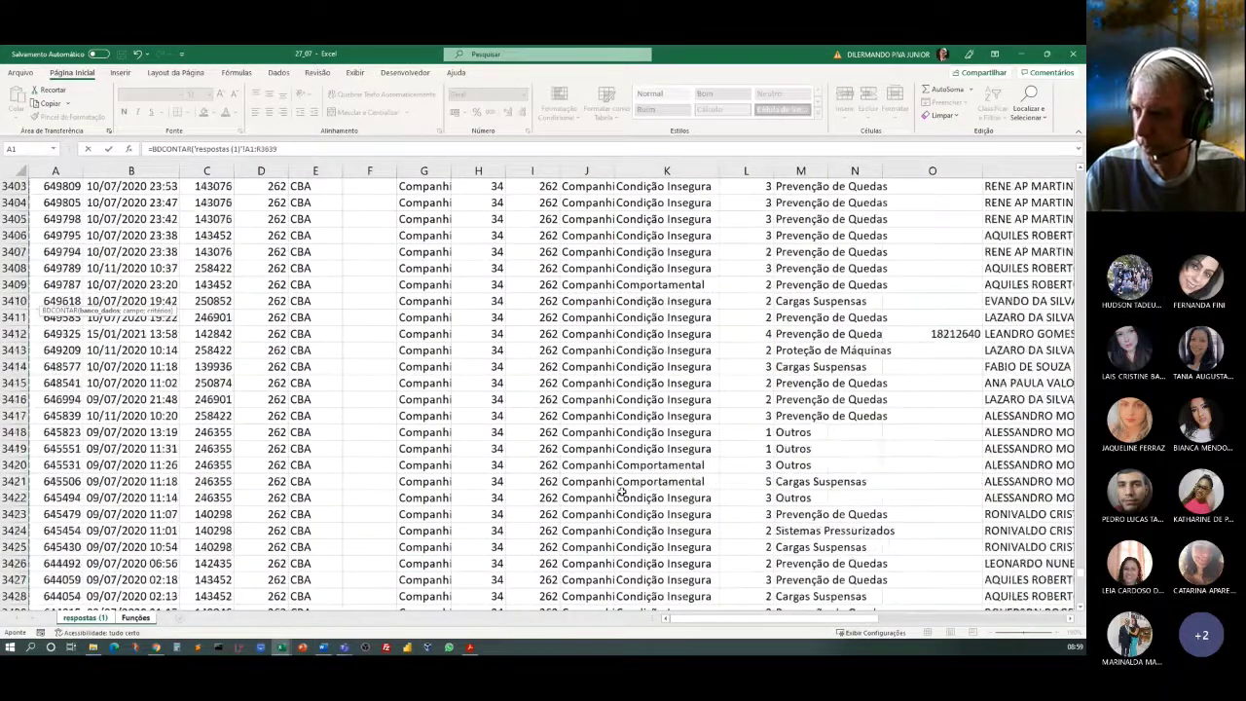
pyautogui.scroll(20, 621, 493)
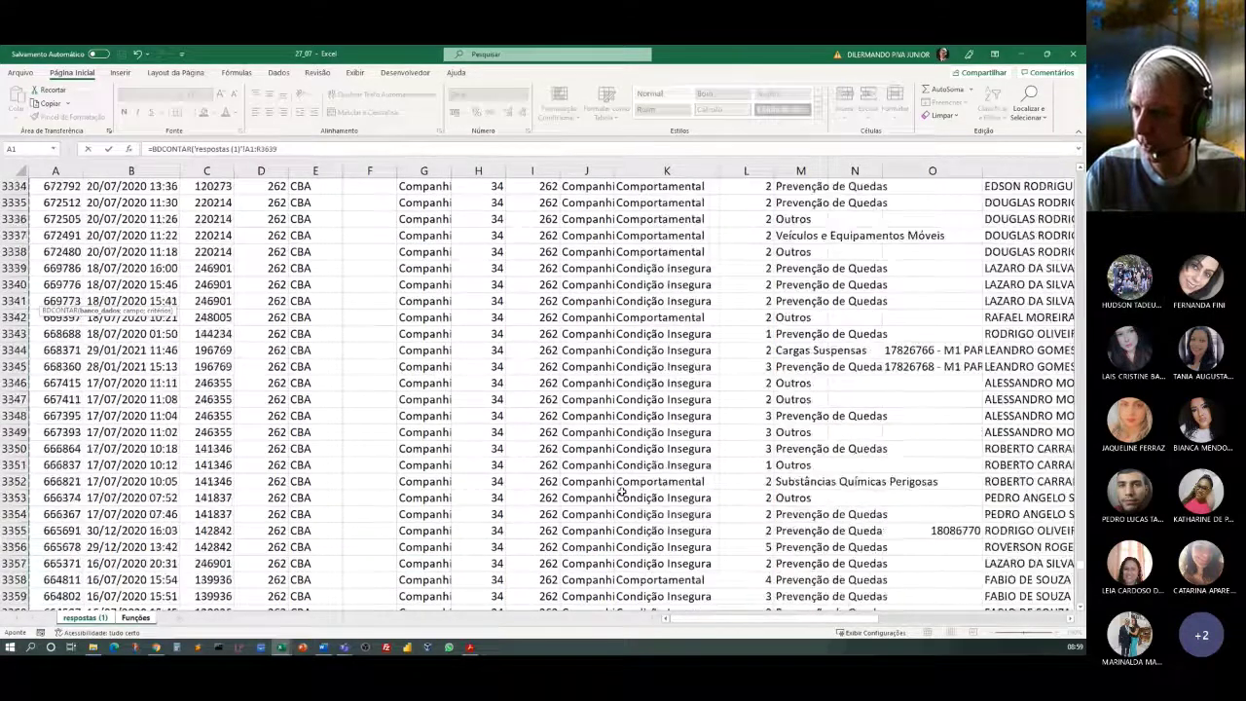
pyautogui.scroll(17, 622, 493)
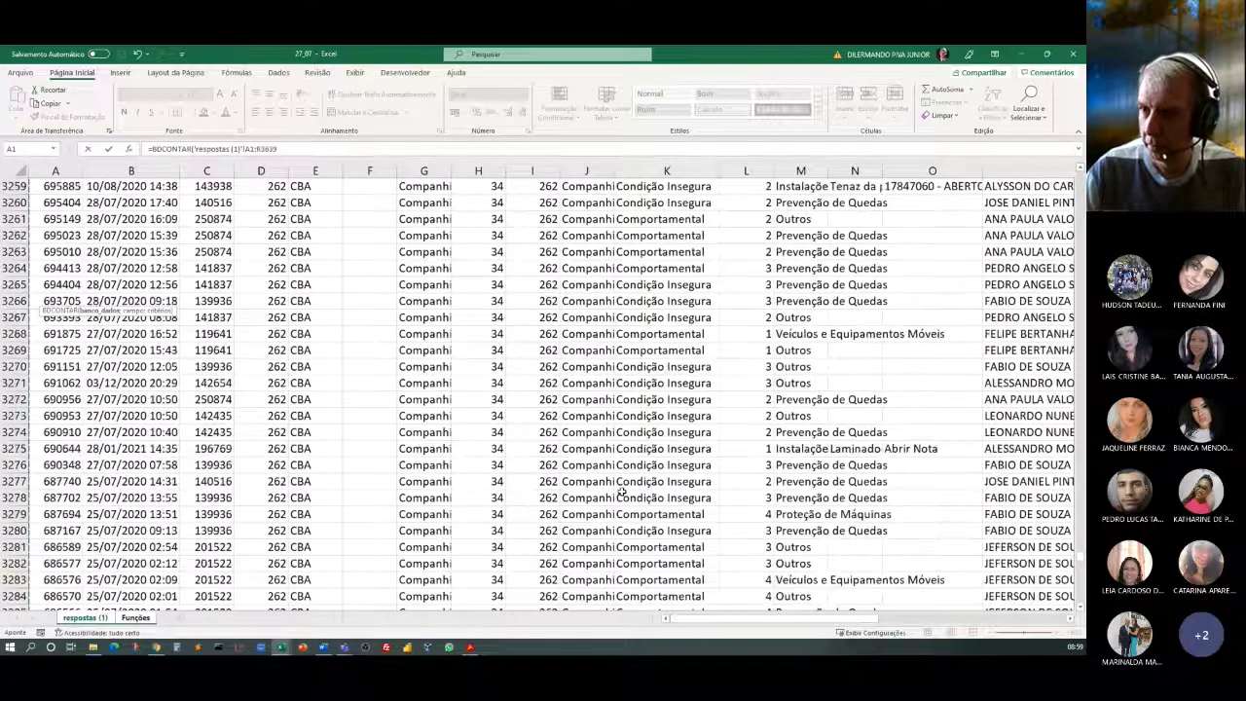
pyautogui.scroll(19, 621, 493)
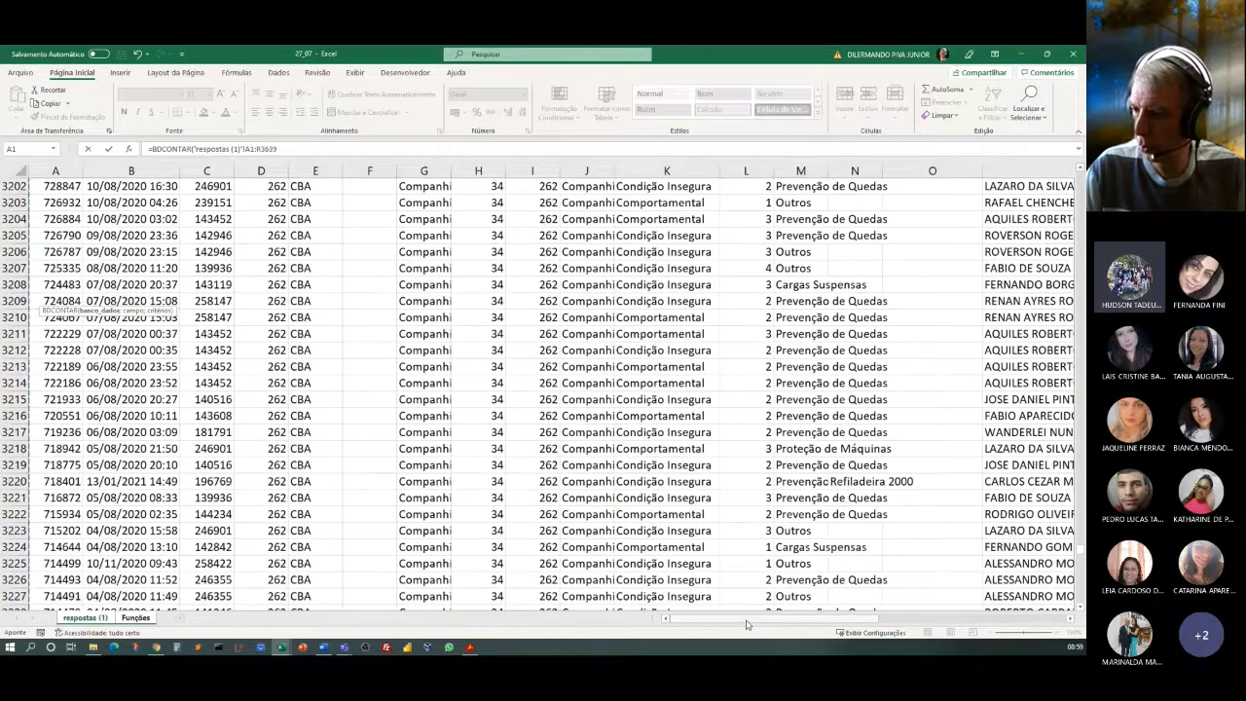
pyautogui.moveTo(748, 621); pyautogui.dragTo(777, 620)
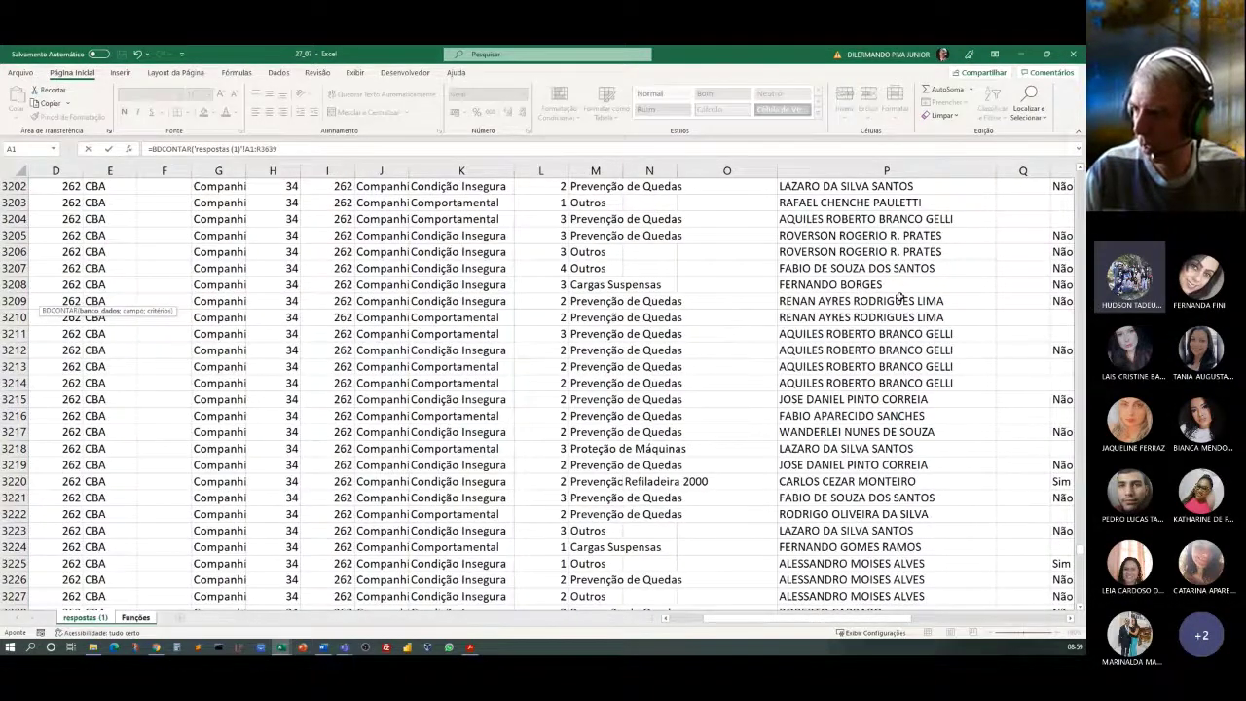
pyautogui.scroll(20, 901, 295)
pyautogui.scroll(20, 907, 290)
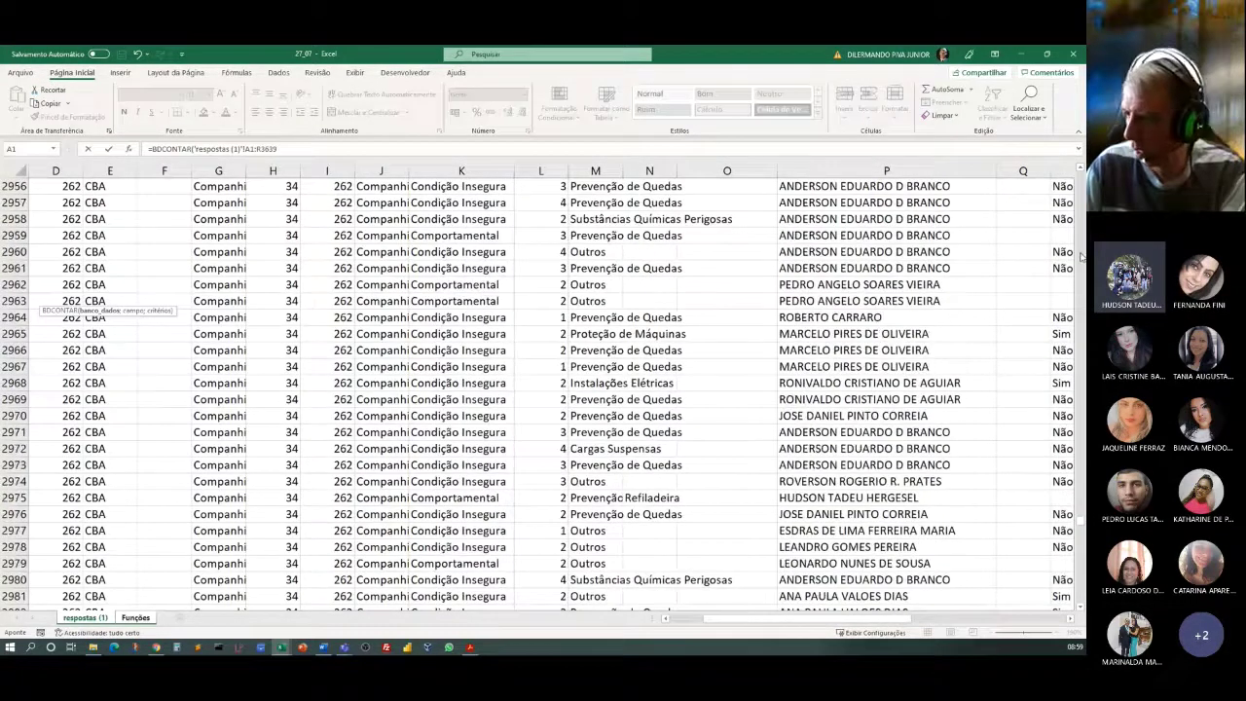
pyautogui.moveTo(1082, 524); pyautogui.dragTo(1082, 174)
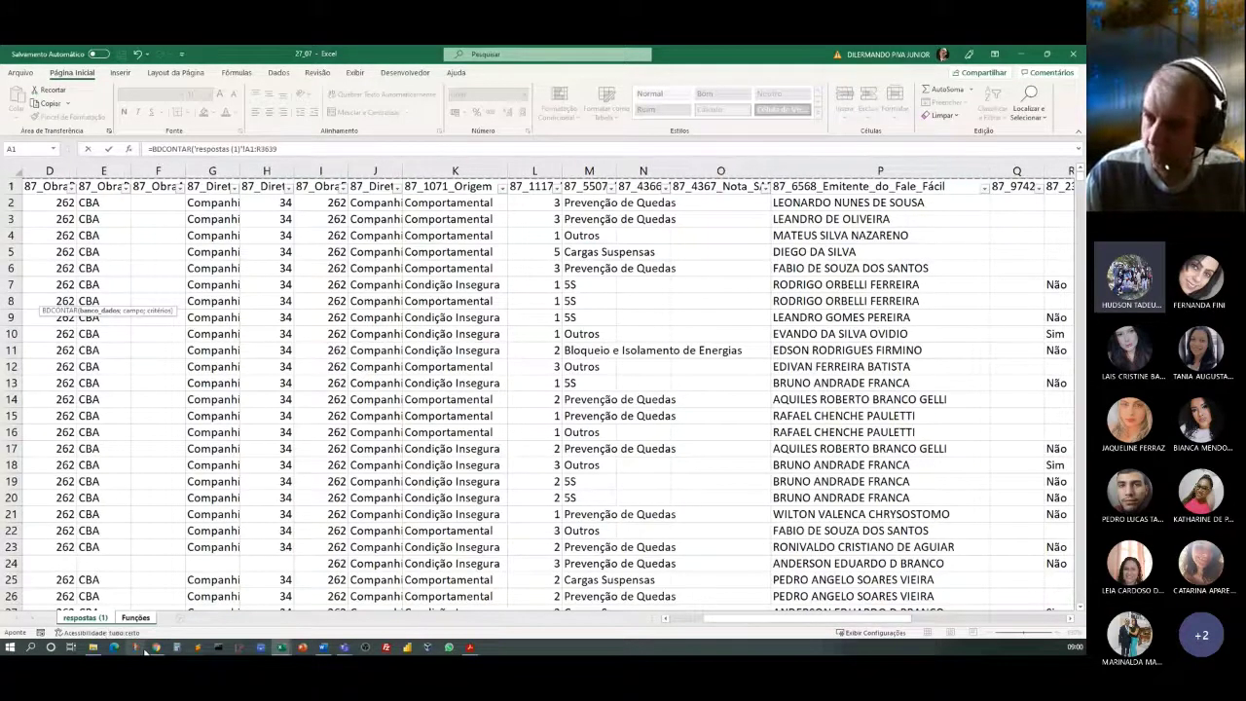
# Step: Return to the unfinished BDCONTAR formula in A6 of the Funções sheet and end its database argument with a semicolon
pyautogui.press('Return')
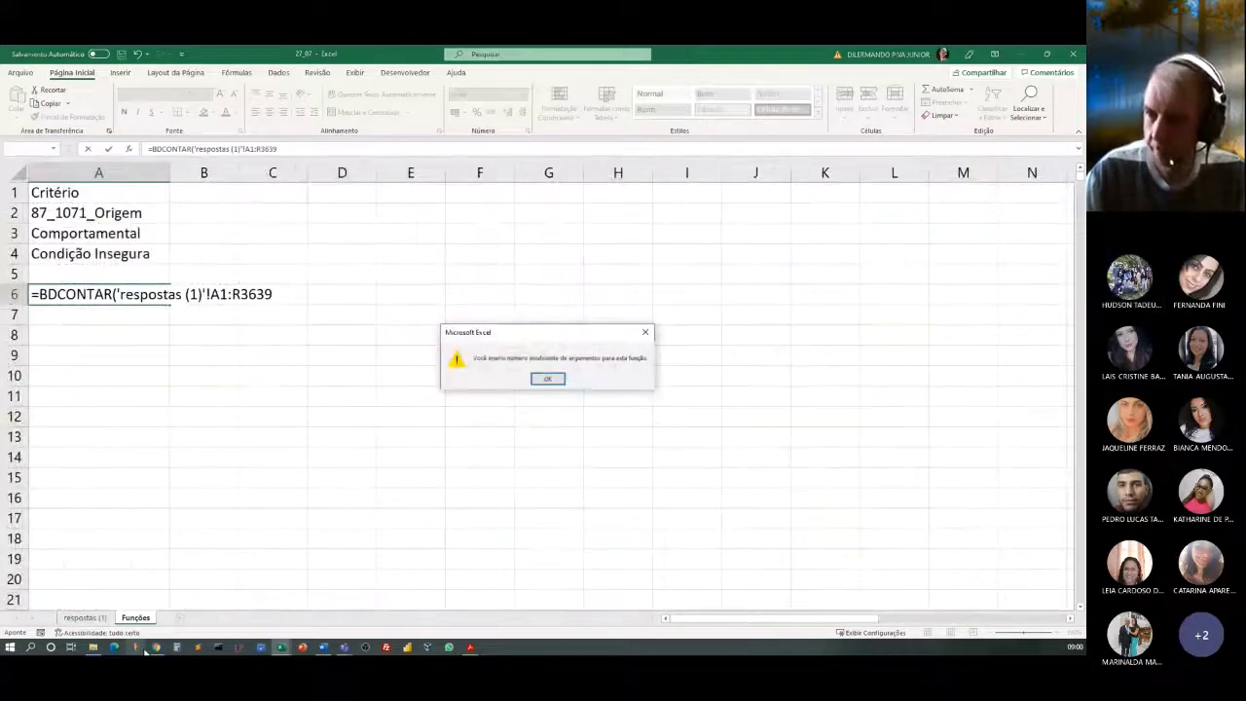
pyautogui.click(548, 380)
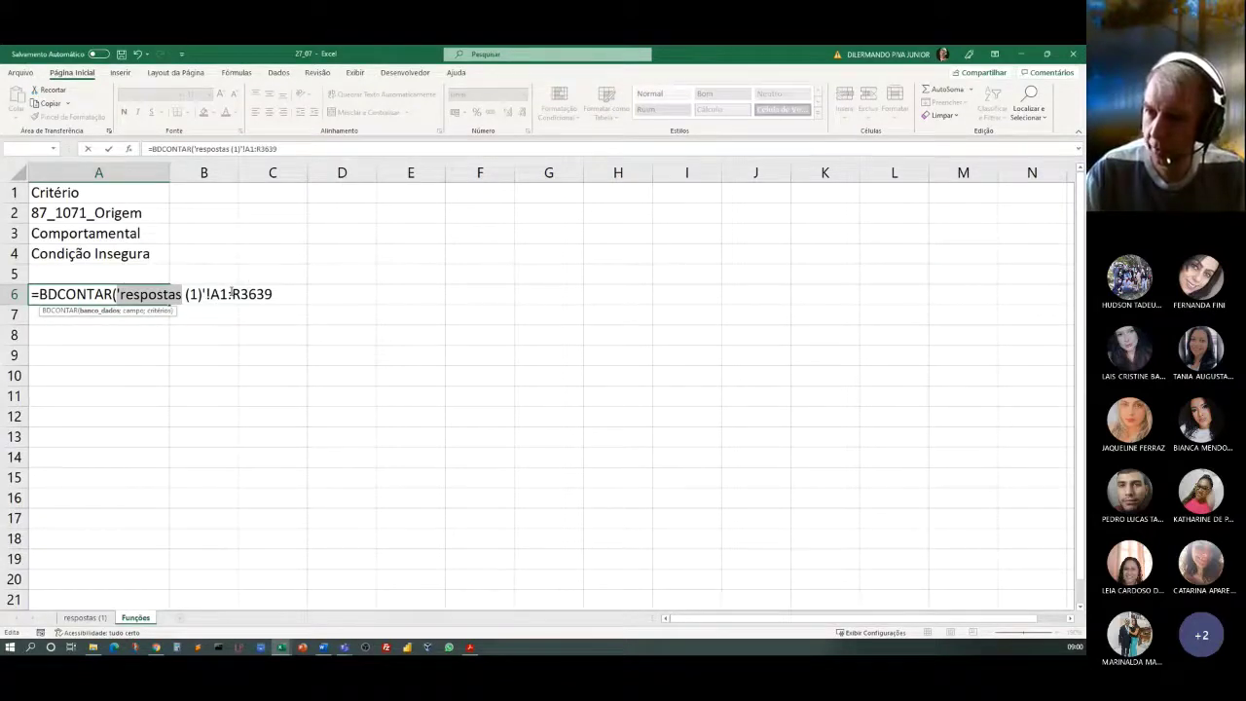
pyautogui.click(276, 294)
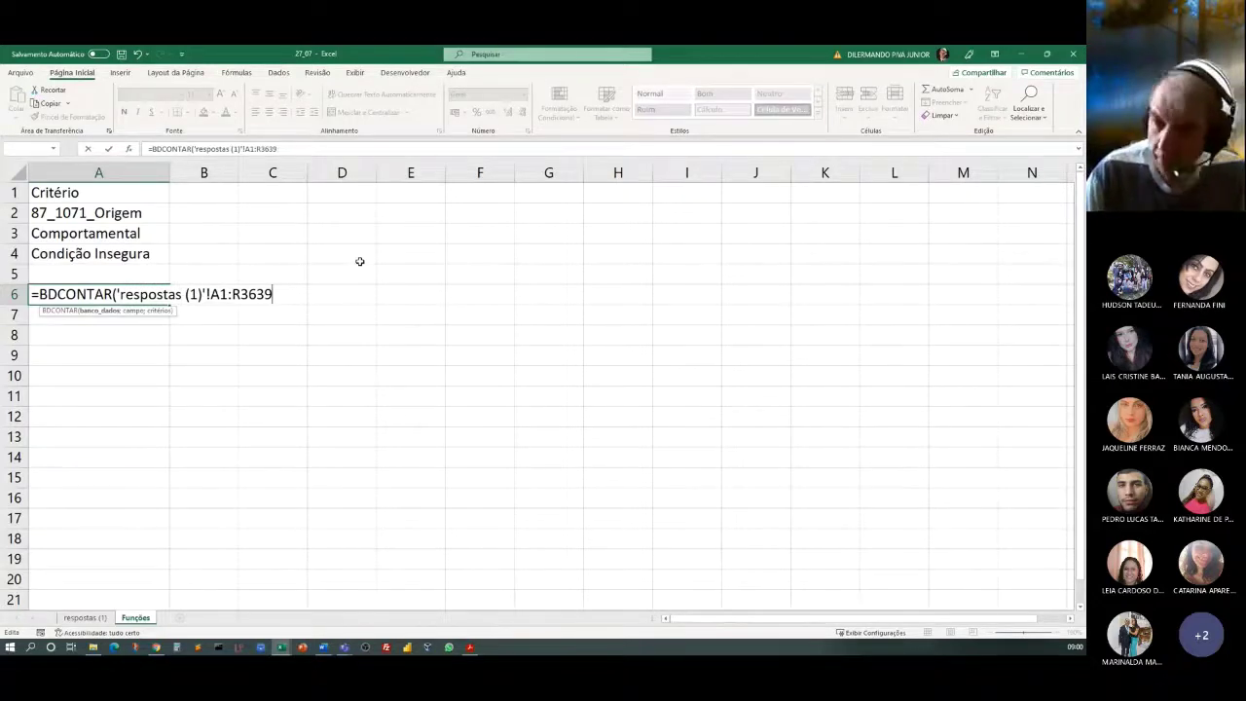
pyautogui.write(';')
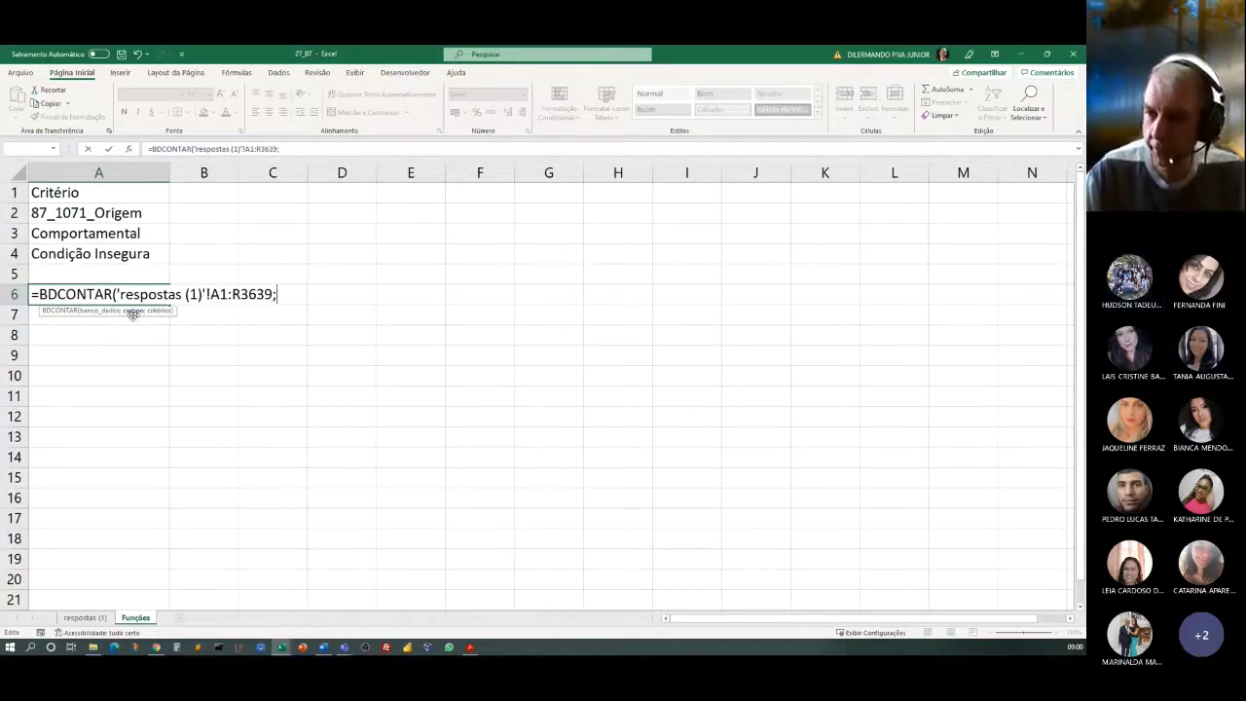
# Step: Check the column order on respostas (1) and set BDCONTAR's field argument in A6 to 15, replacing the stray Funções! reference
pyautogui.click(86, 619)
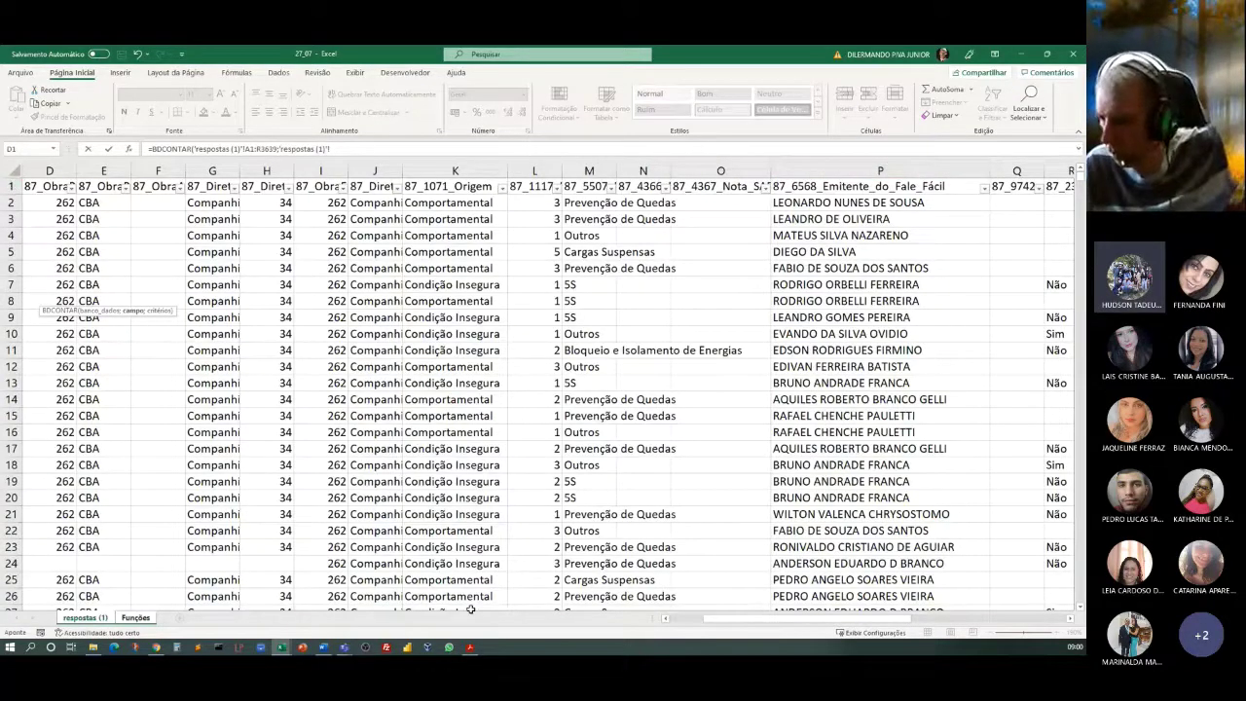
pyautogui.moveTo(720, 620); pyautogui.dragTo(672, 624)
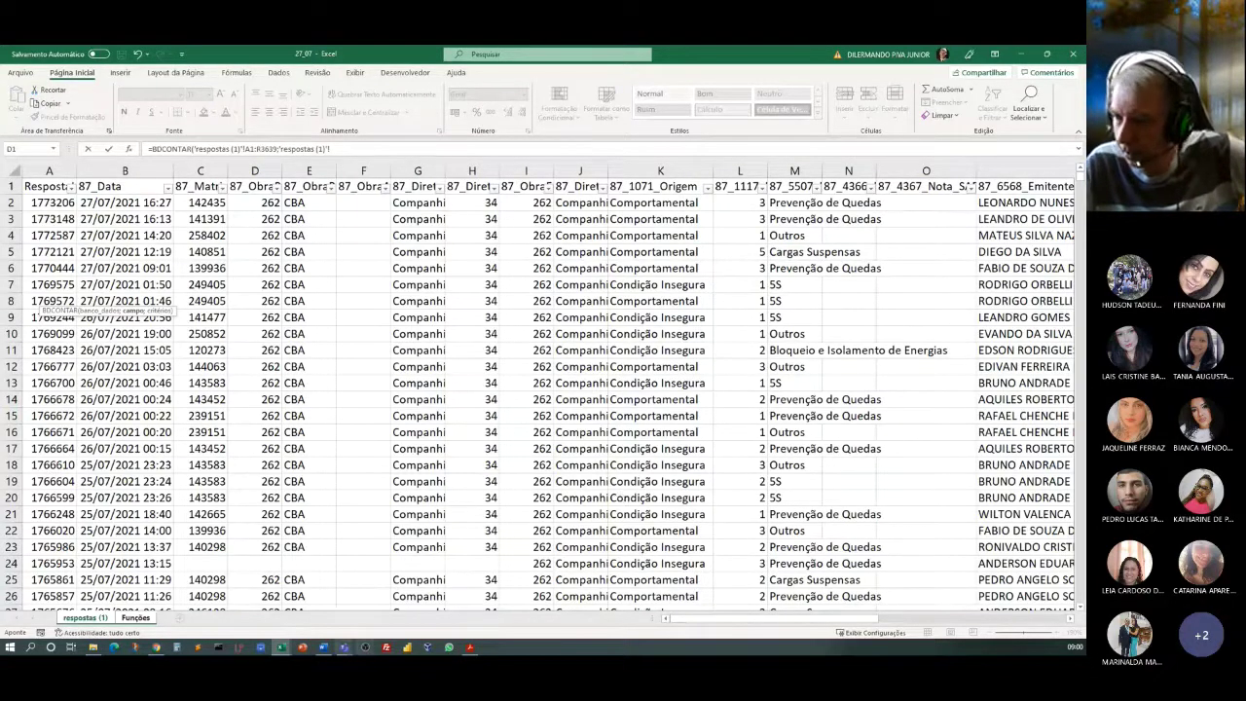
pyautogui.click(136, 618)
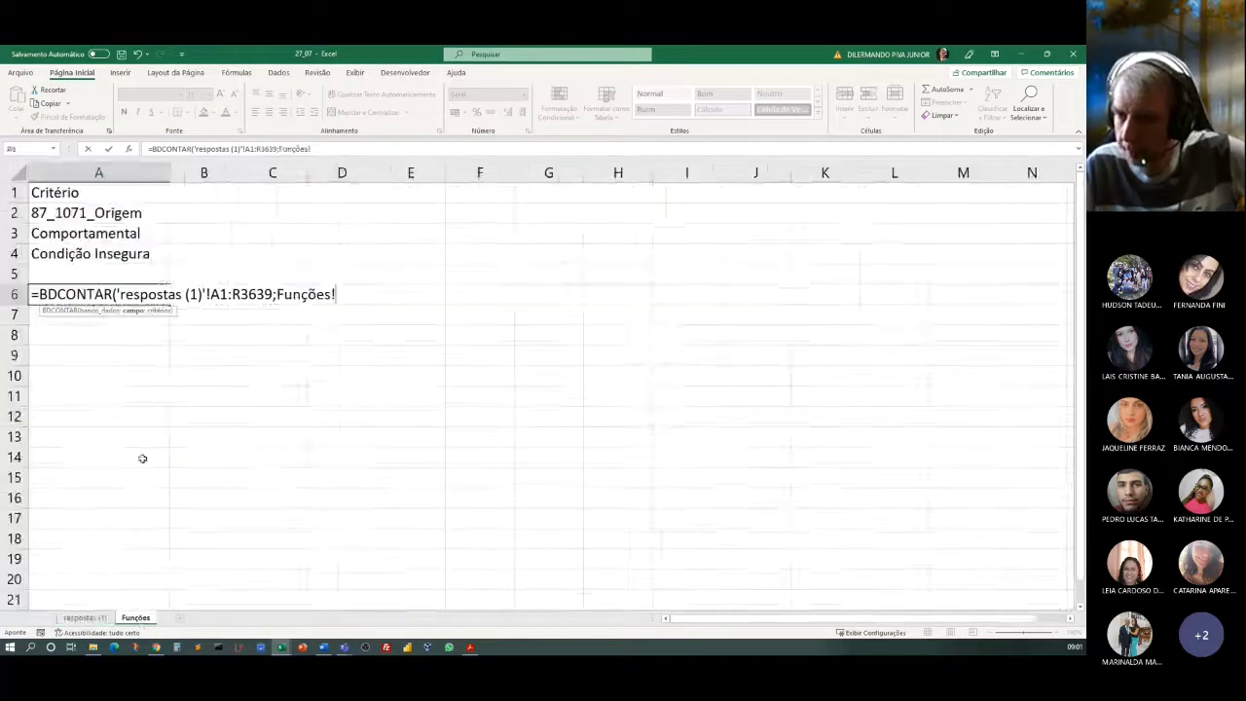
pyautogui.press('F2')
pyautogui.hotkey('shift', 'Left')
pyautogui.hotkey('shift', 'Left')
pyautogui.hotkey('shift', 'Left')
pyautogui.hotkey('shift', 'Left')
pyautogui.hotkey('shift', 'Left')
pyautogui.hotkey('shift', 'Left')
pyautogui.hotkey('shift', 'Left')
pyautogui.hotkey('shift', 'Left')
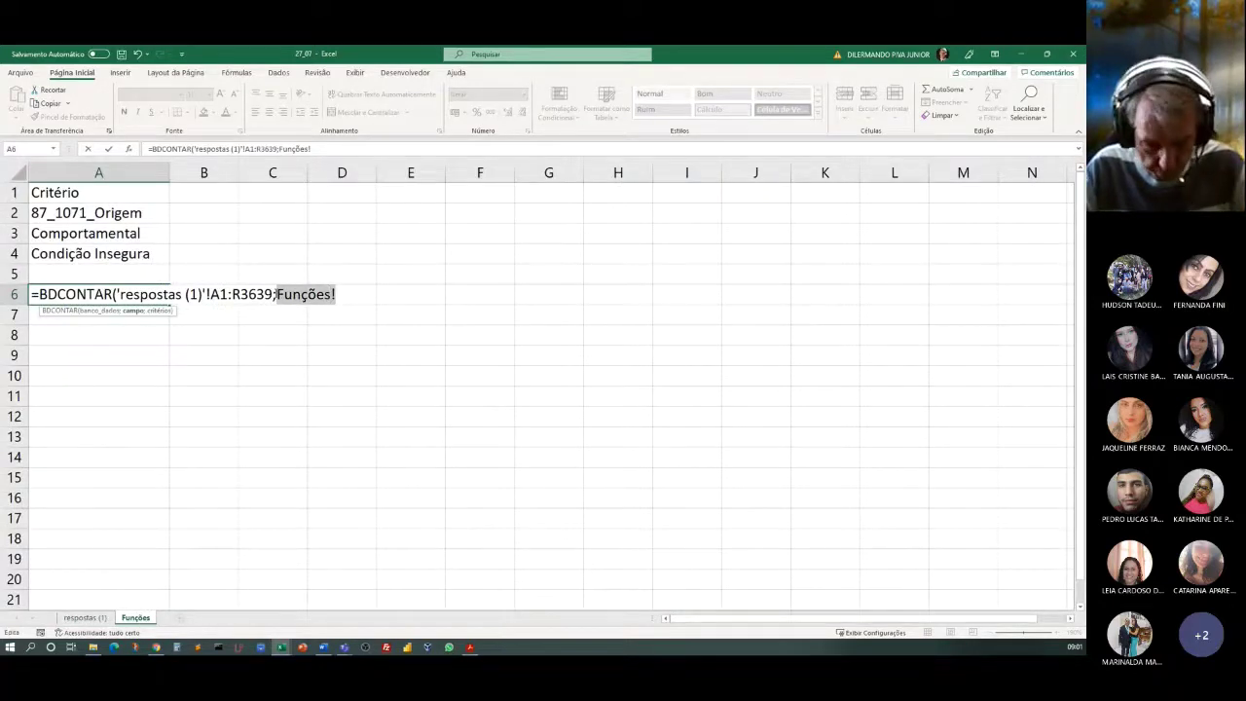
pyautogui.press('BackSpace')
pyautogui.write('15')
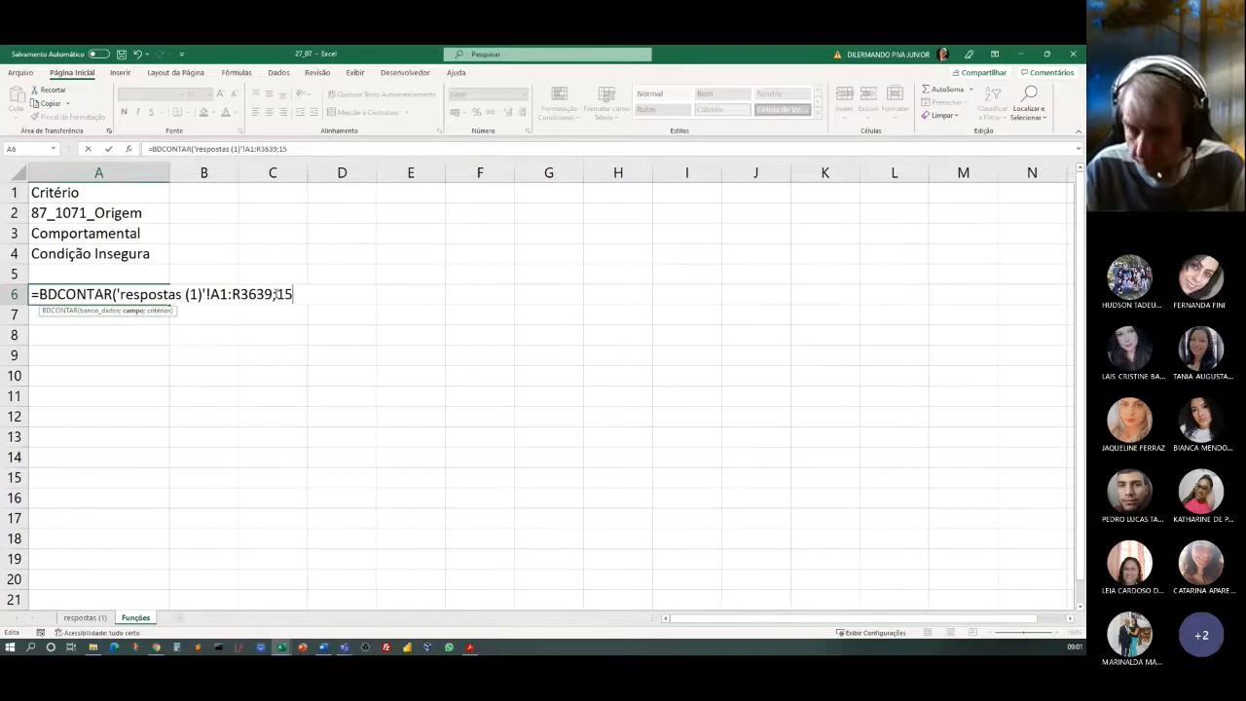
pyautogui.write(';')
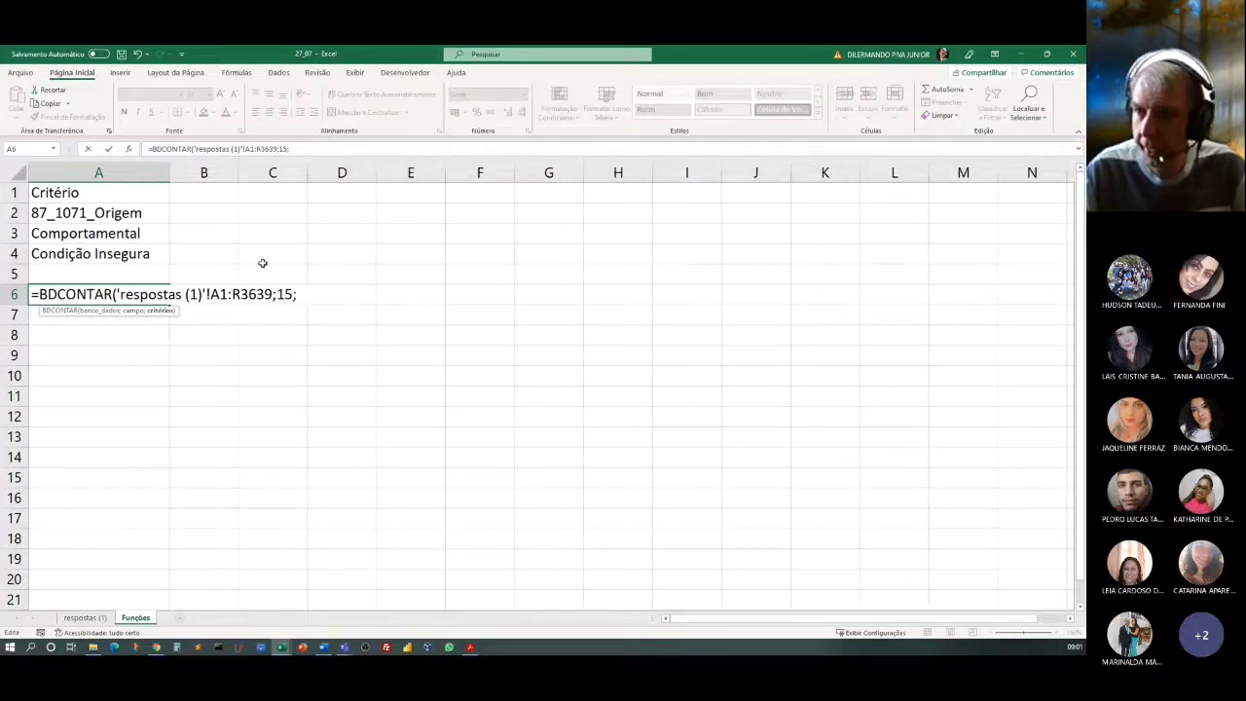
# Step: Set the criteria argument of BDCONTAR to A2:A4 on the Funções sheet and complete the formula in A6
pyautogui.moveTo(78, 211); pyautogui.dragTo(74, 253)
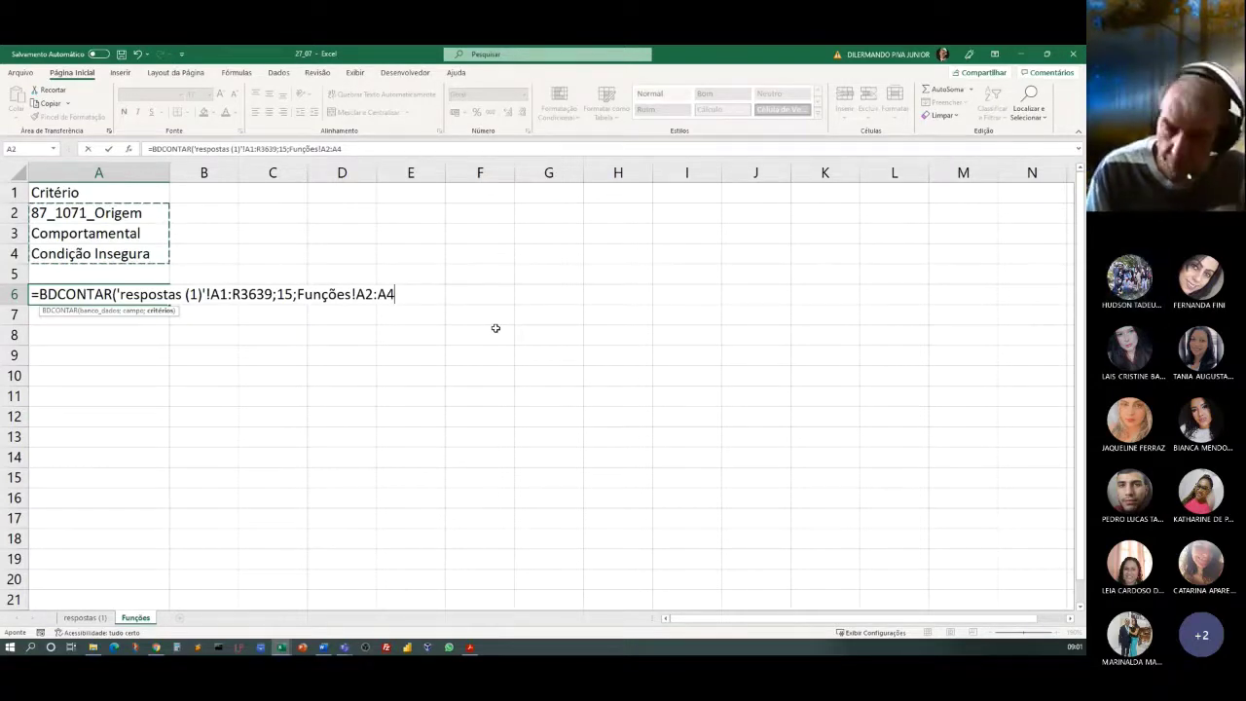
pyautogui.write(')')
pyautogui.press('Return')
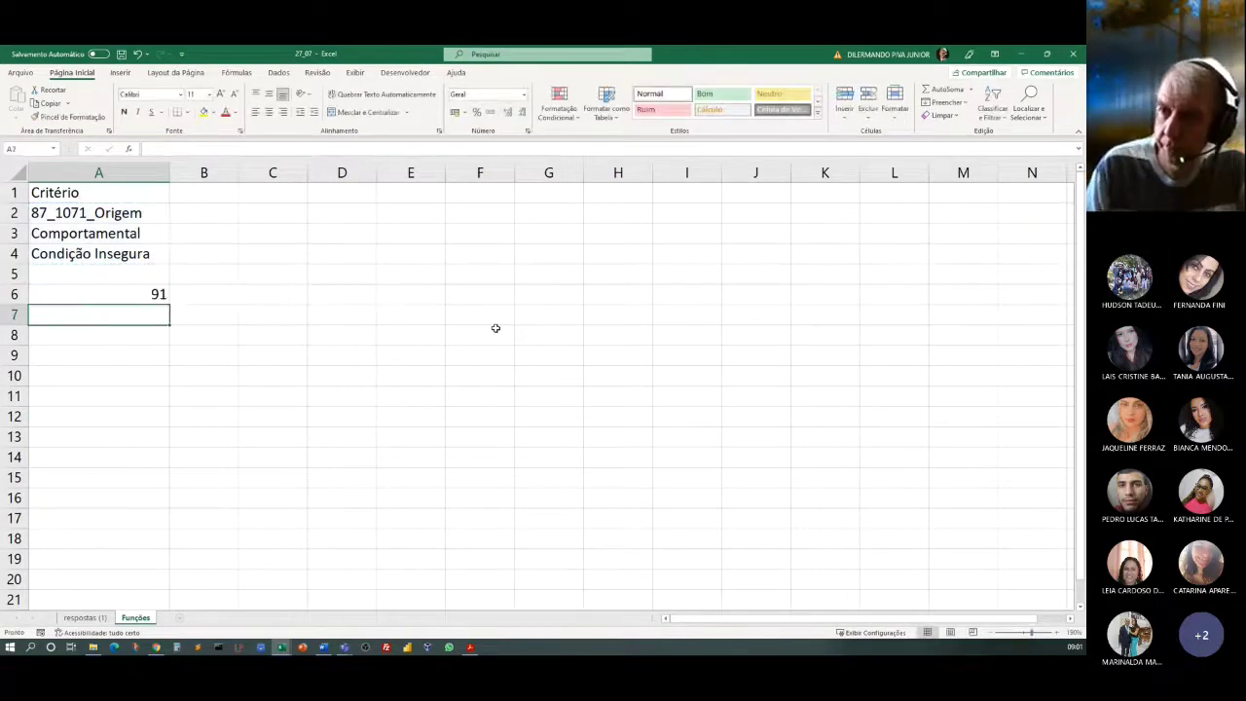
pyautogui.doubleClick(94, 294)
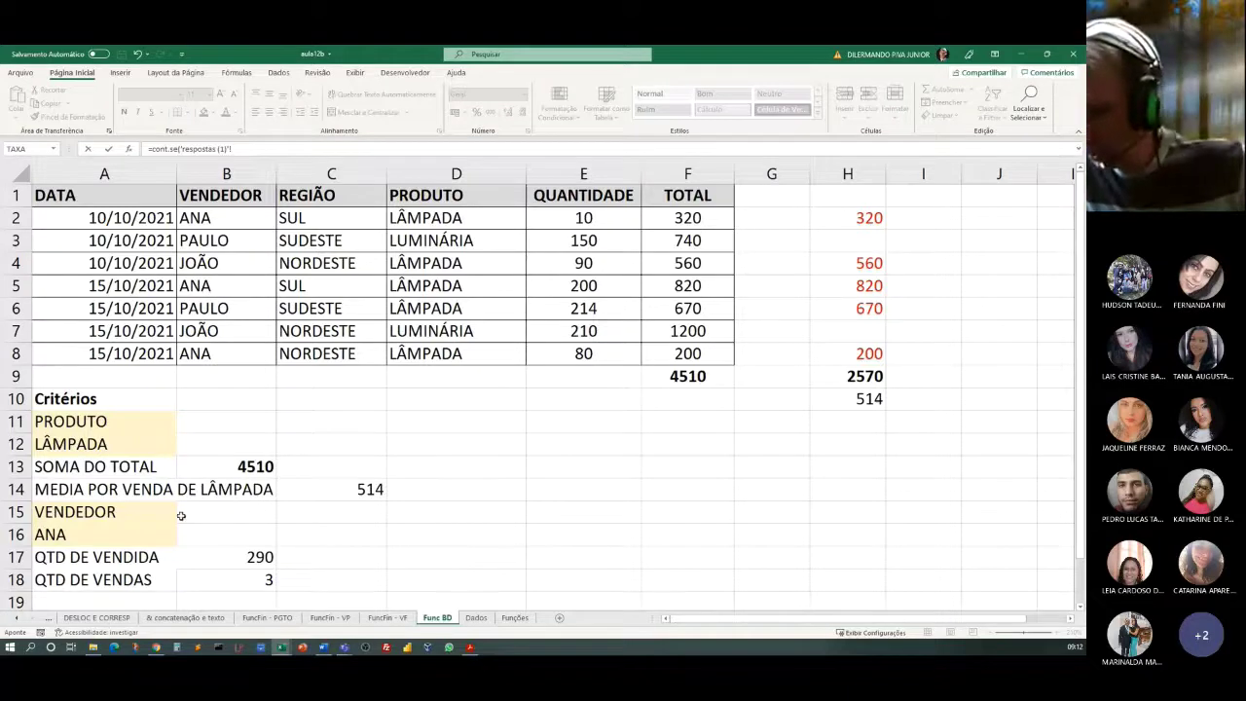
pyautogui.click(238, 562)
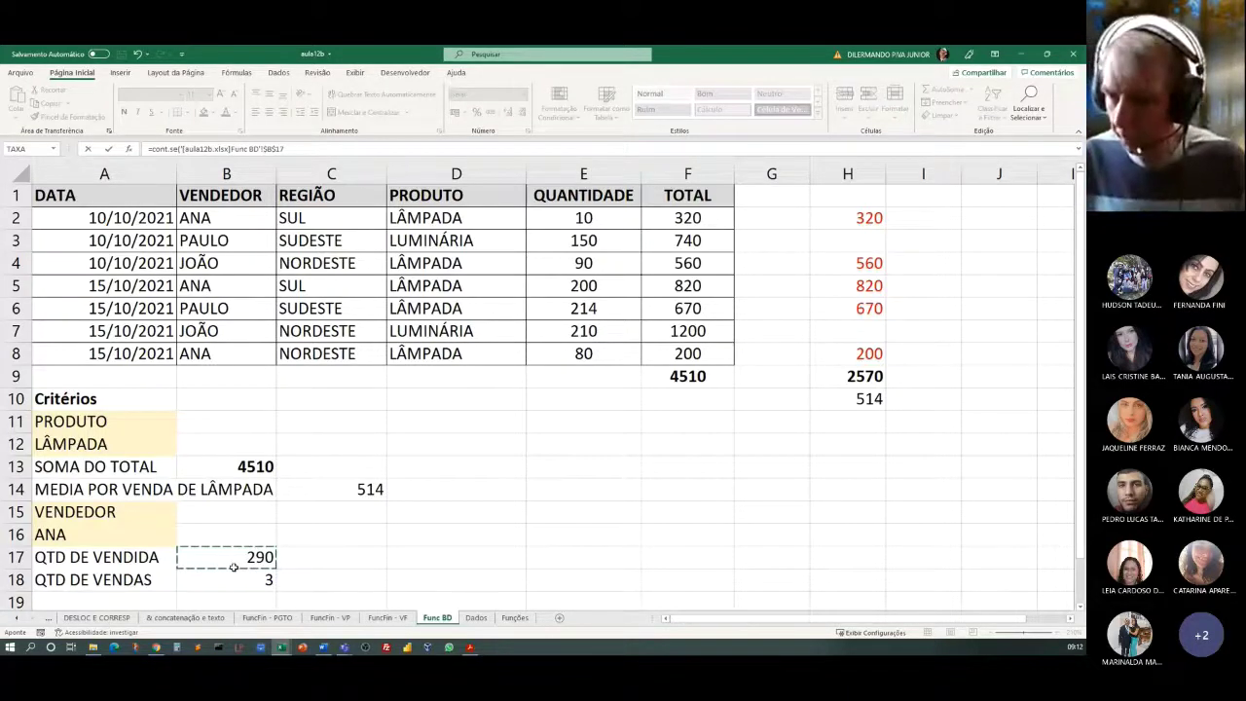
pyautogui.press('Escape')
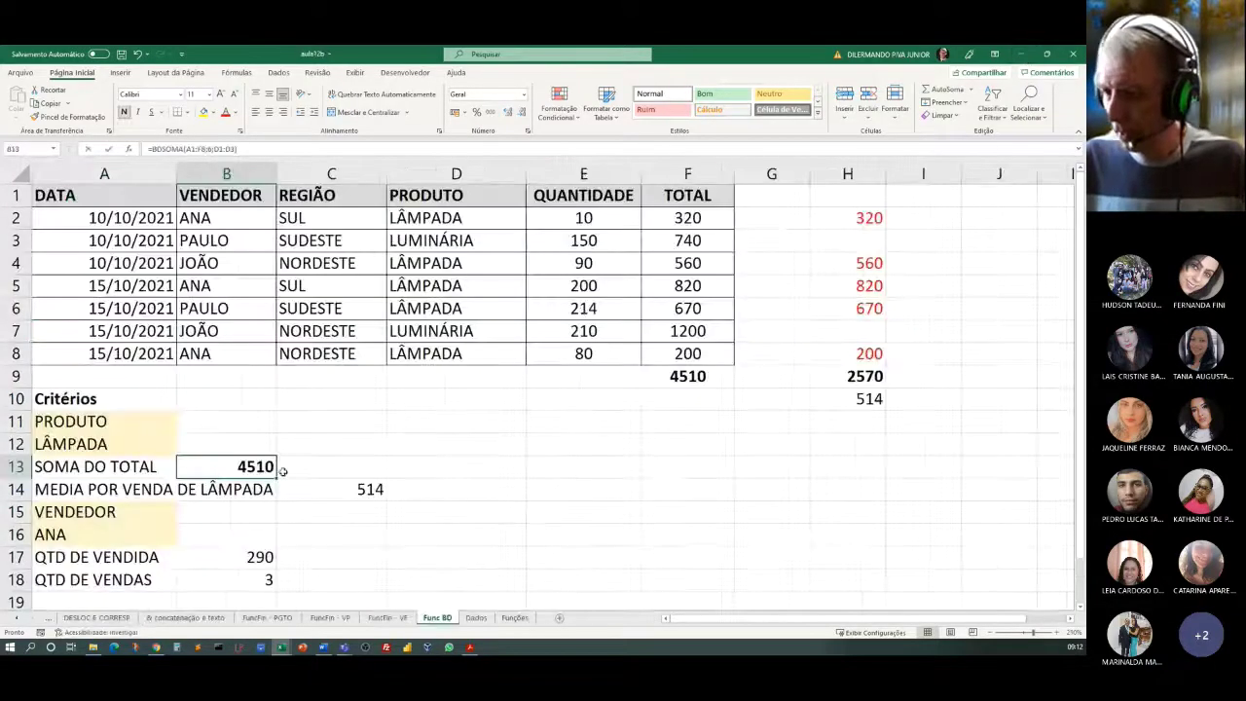
# Step: Inspect the BDSOMA, BDMÉDIA and BDCONTAR formulas in B17, C14 and B18 of the Func BD sheet in aula12b
pyautogui.click(246, 557)
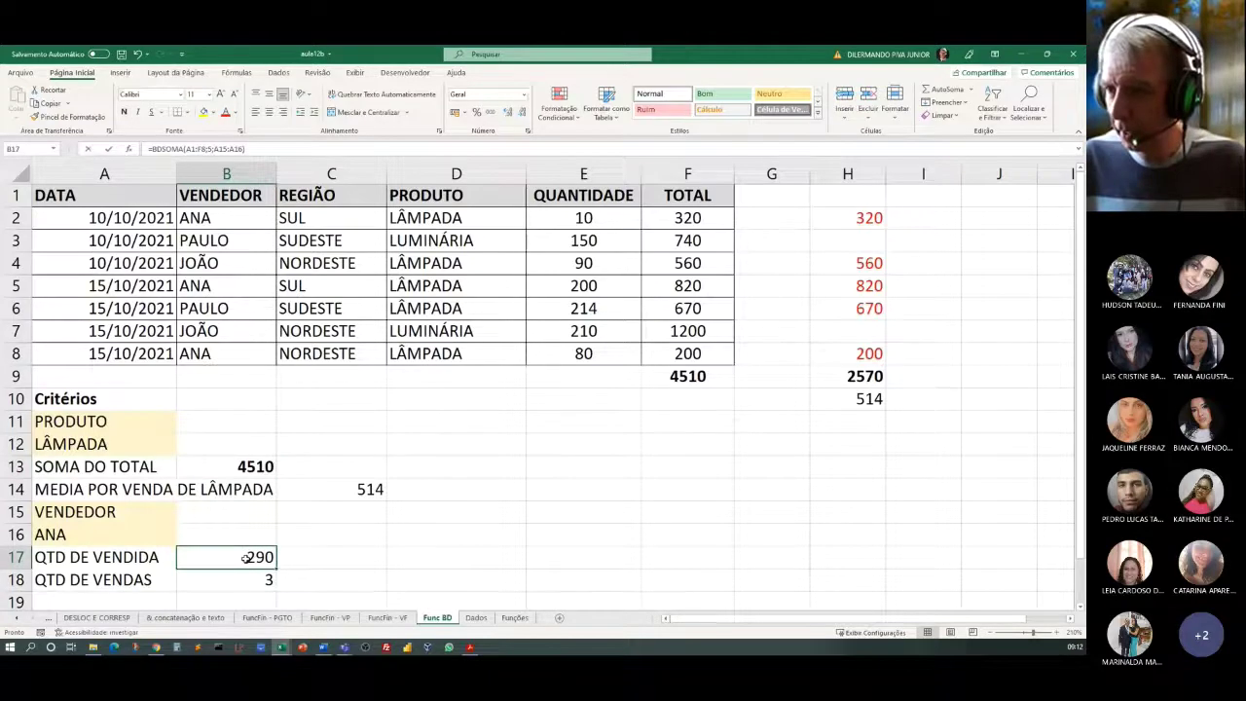
pyautogui.doubleClick(246, 557)
pyautogui.doubleClick(375, 490)
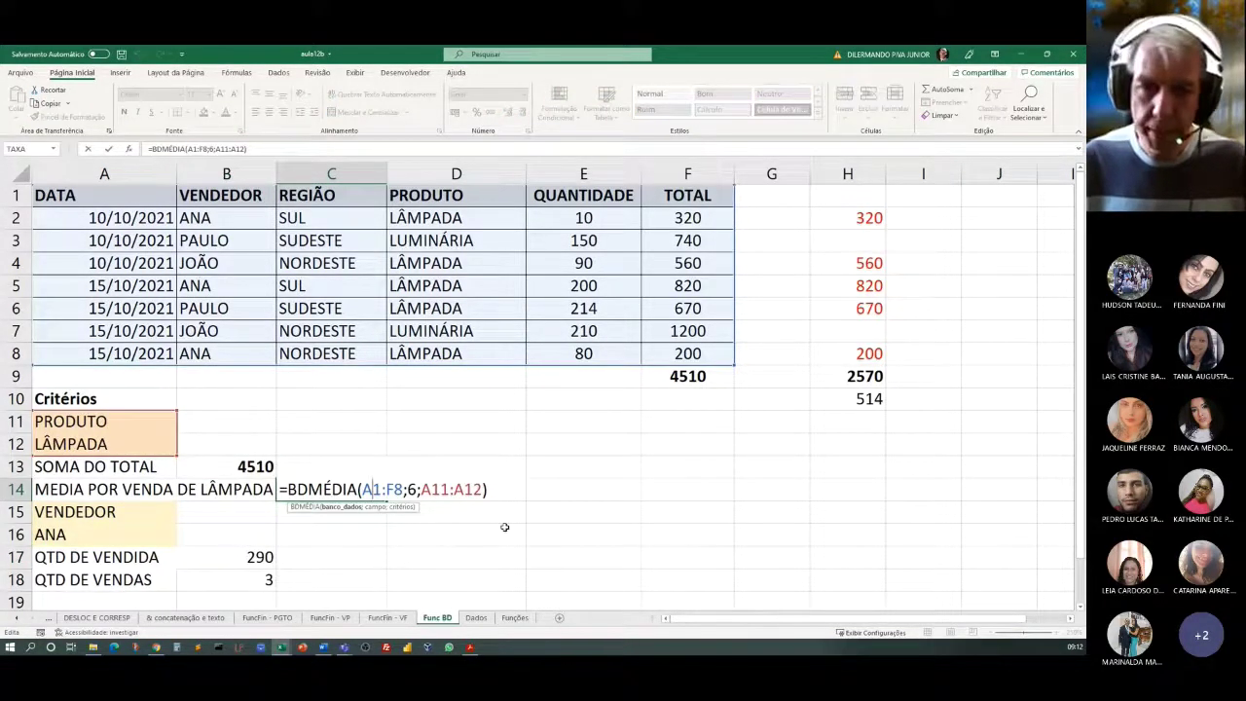
pyautogui.click(373, 489)
pyautogui.press('Escape')
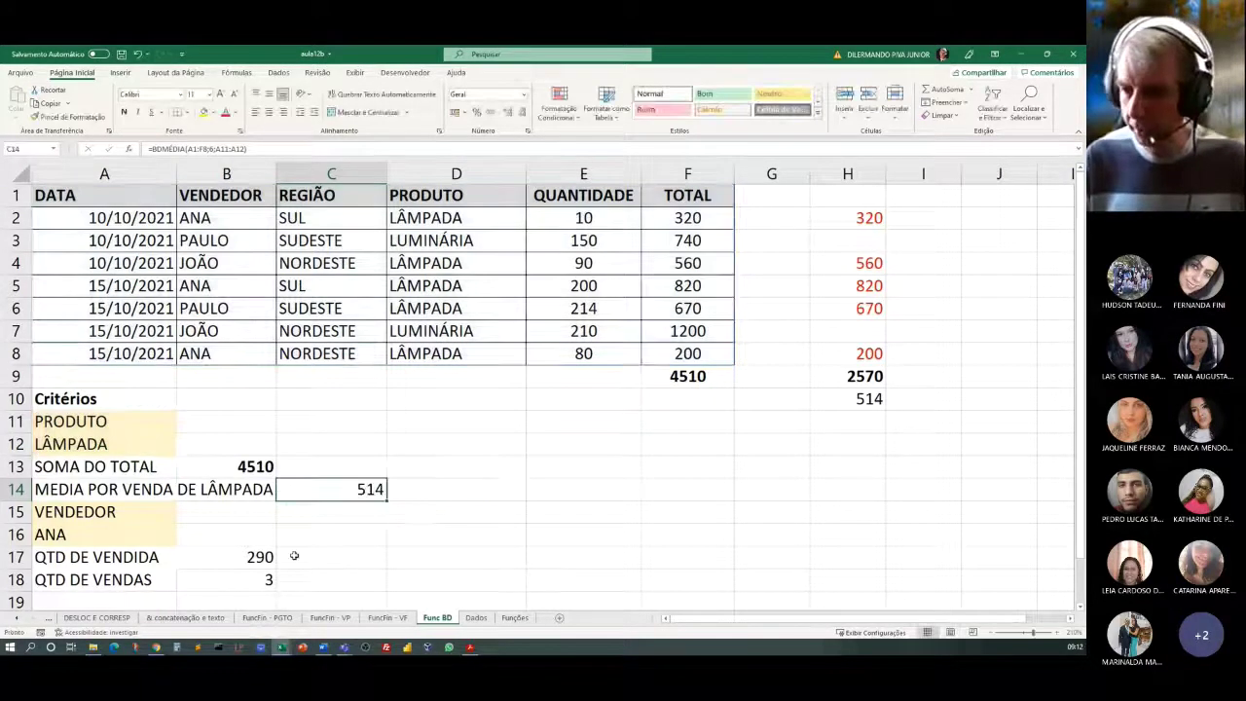
pyautogui.doubleClick(229, 580)
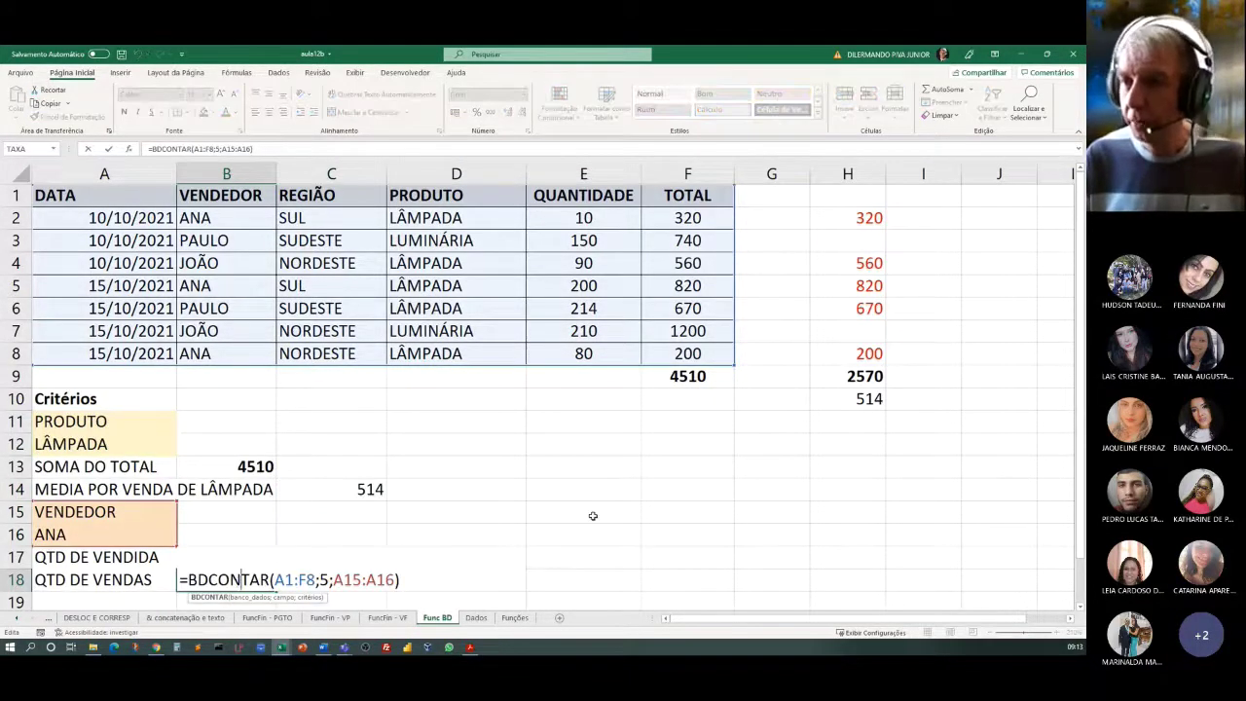
pyautogui.press('Escape')
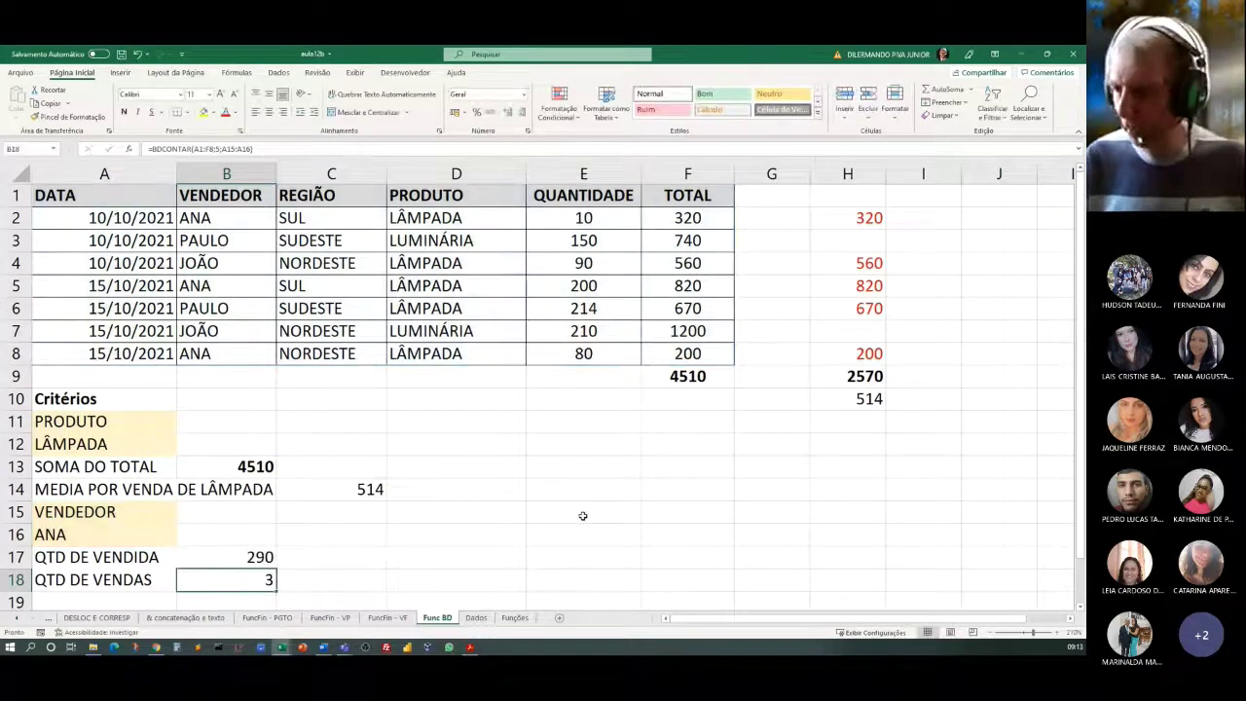
pyautogui.click(582, 513)
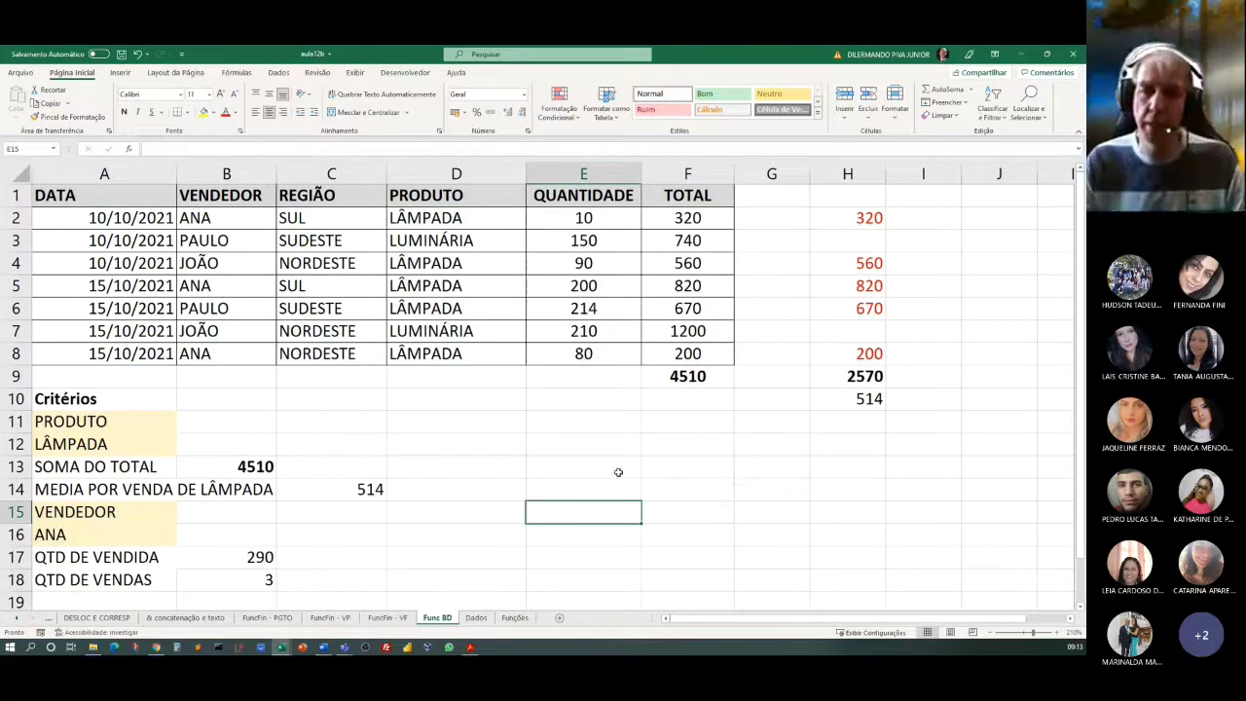
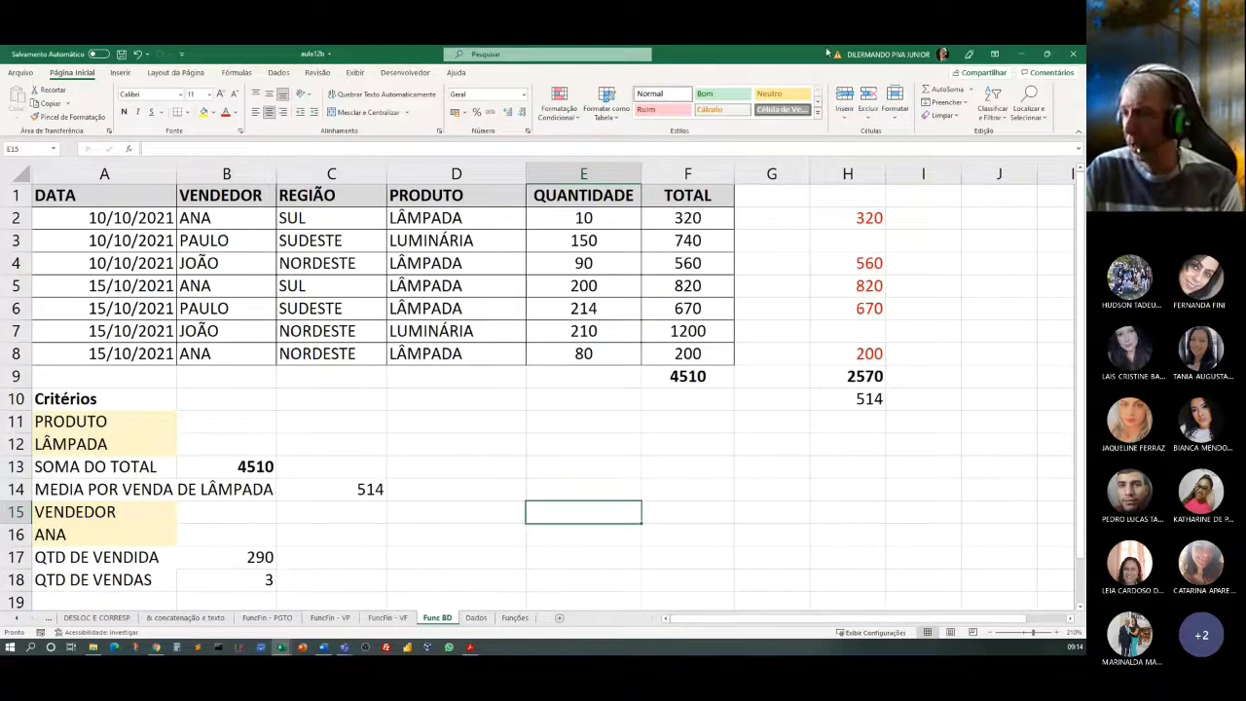
# Step: Switch to the aulas11e12_pdf.pdf handout in Adobe Acrobat Reader, look through it from BDCONTAR to QUESTÃO 4, and close the document
pyautogui.click(1019, 54)
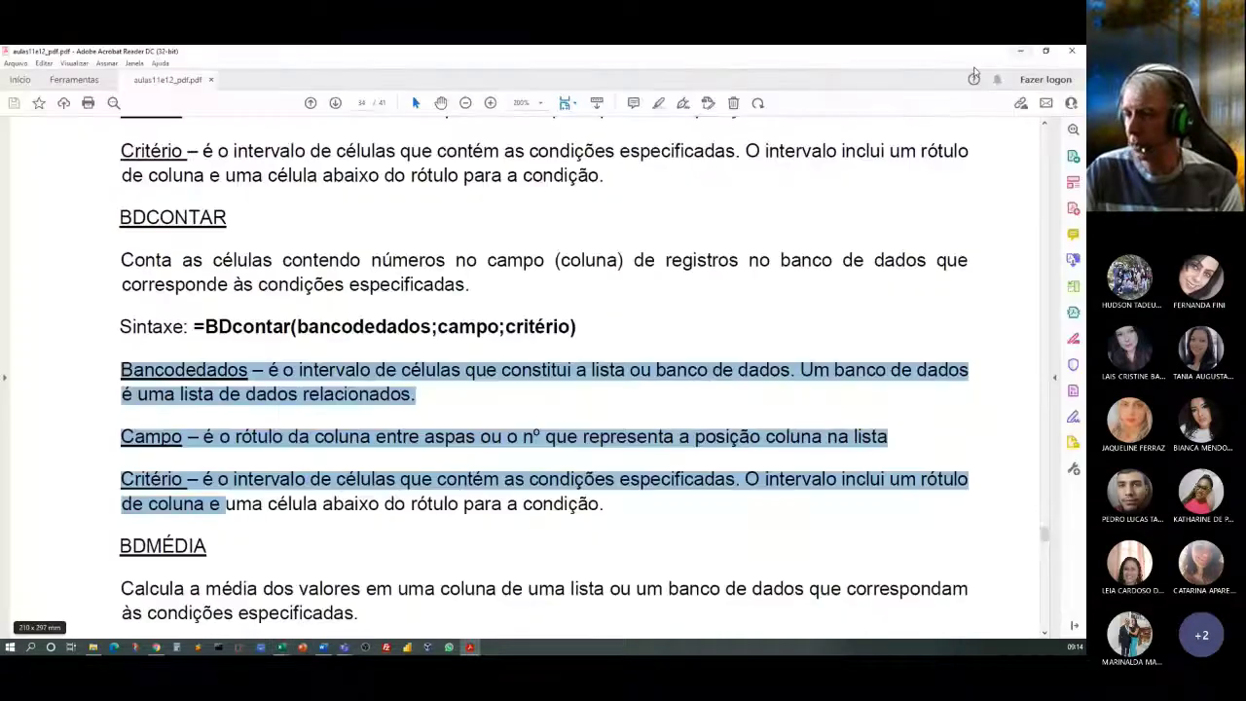
pyautogui.scroll(-15, 608, 497)
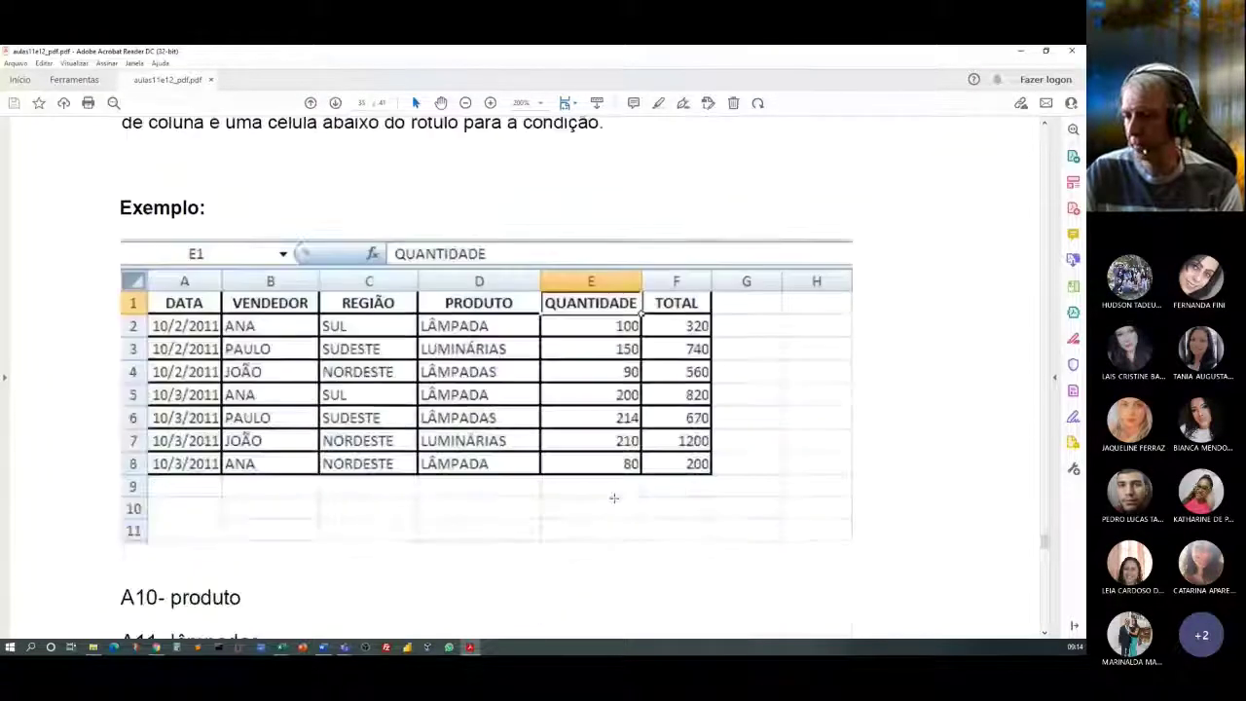
pyautogui.scroll(-15, 623, 526)
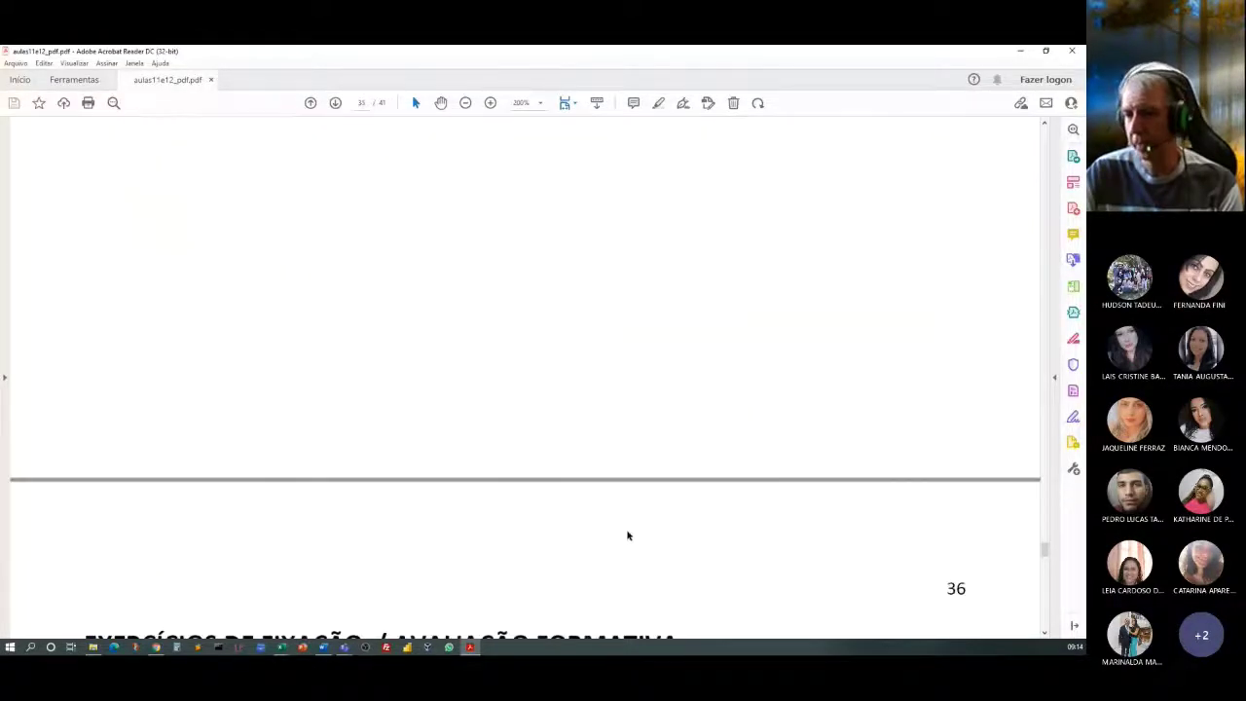
pyautogui.scroll(-8, 628, 531)
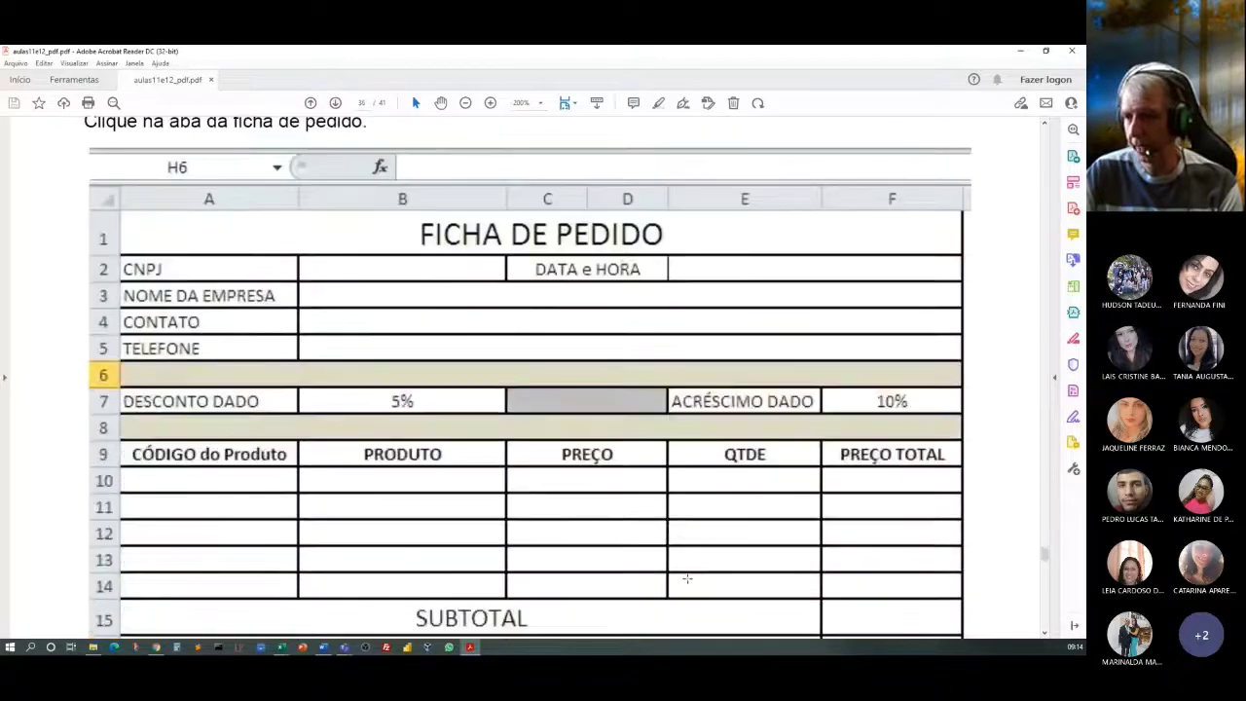
pyautogui.scroll(-20, 458, 537)
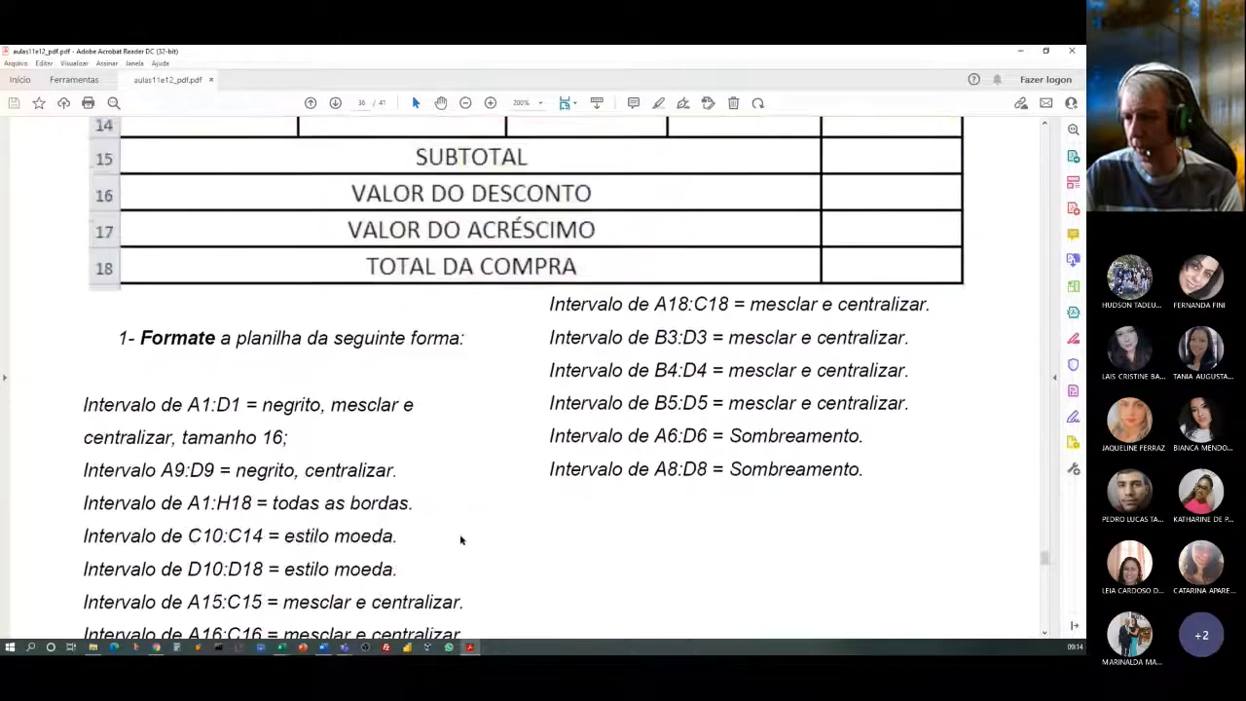
pyautogui.scroll(-20, 463, 539)
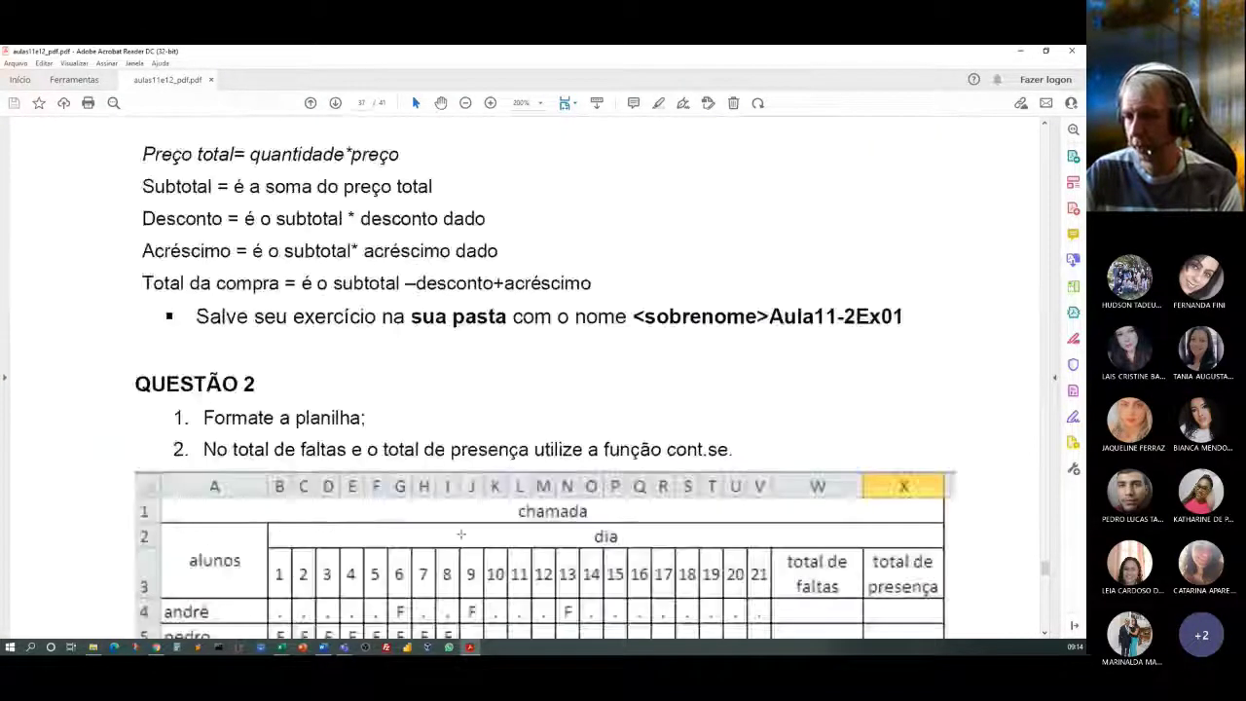
pyautogui.scroll(-20, 462, 533)
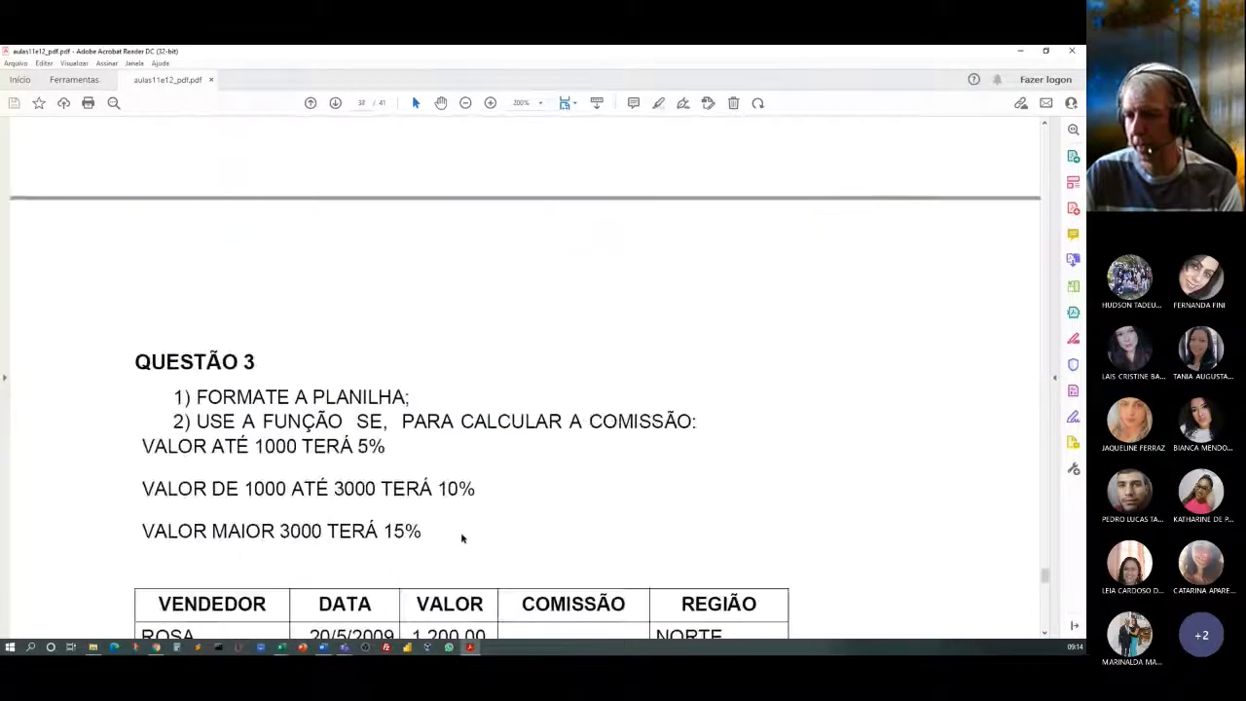
pyautogui.scroll(-20, 461, 536)
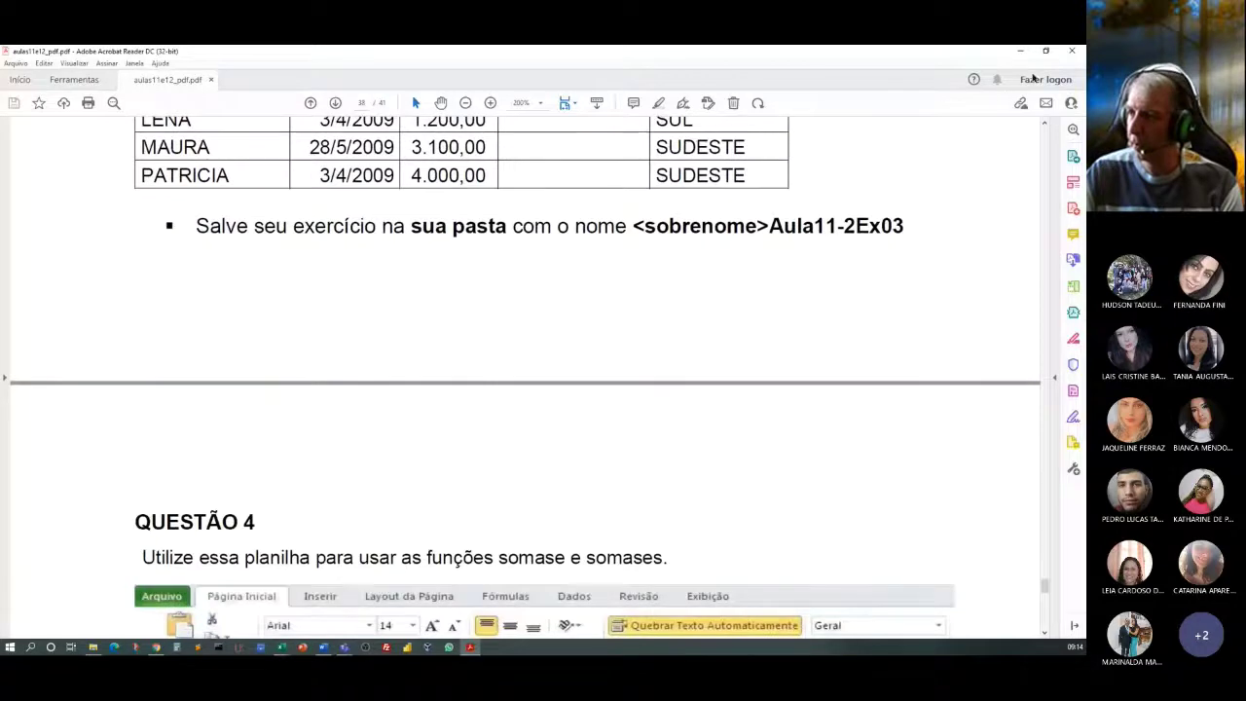
pyautogui.click(1068, 50)
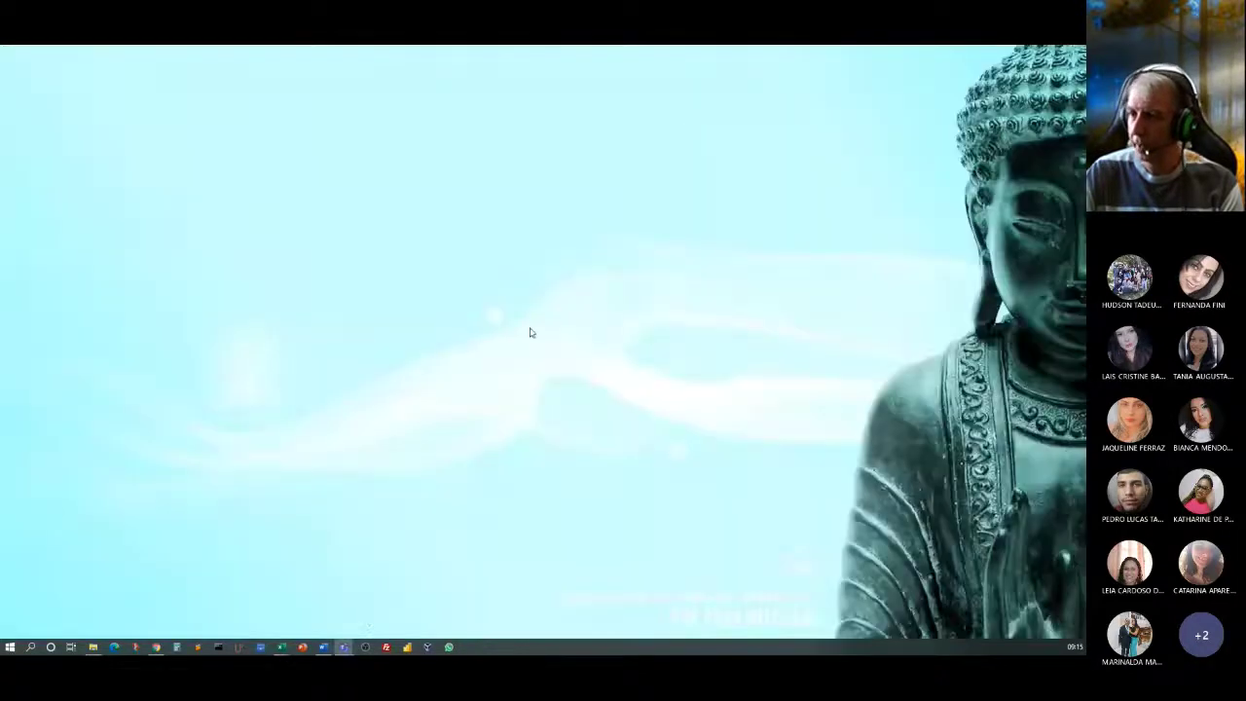